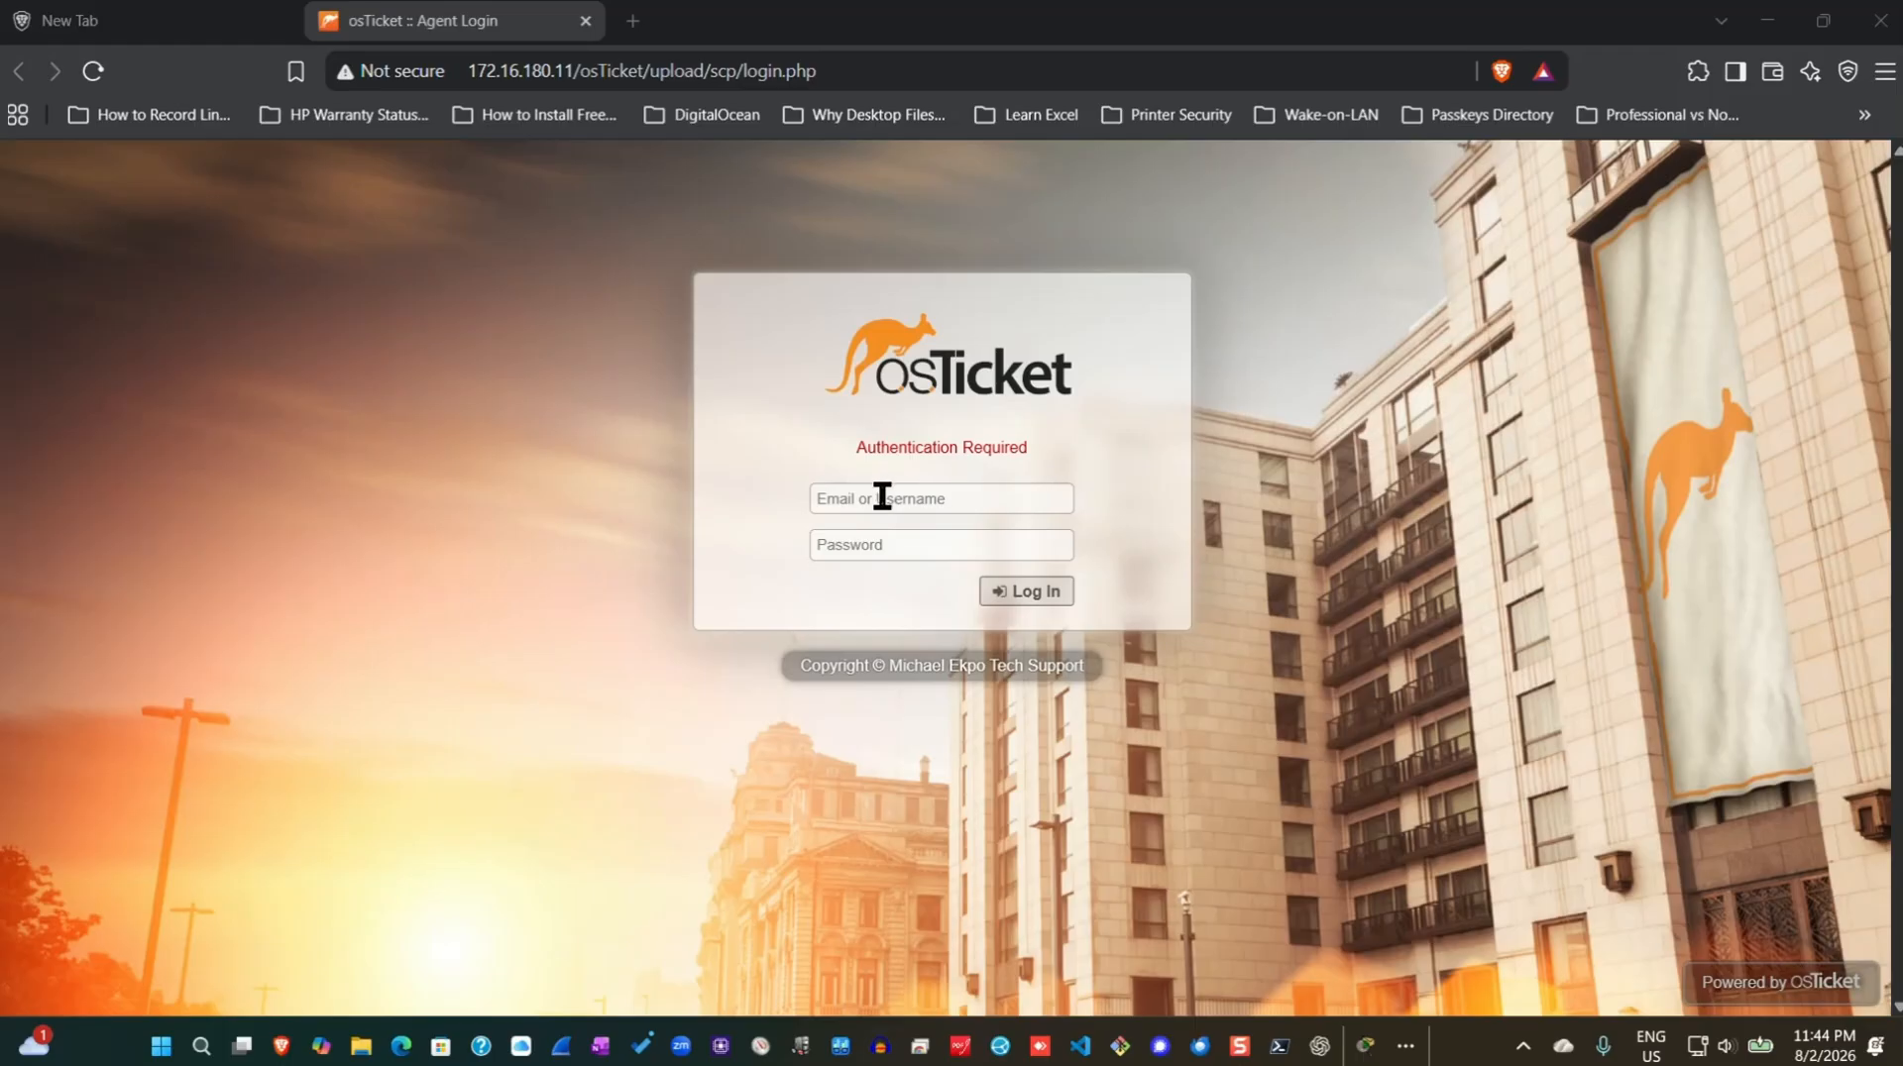
Sign in to the osTicket staff panel with the saved admin login.
left_click(937, 498)
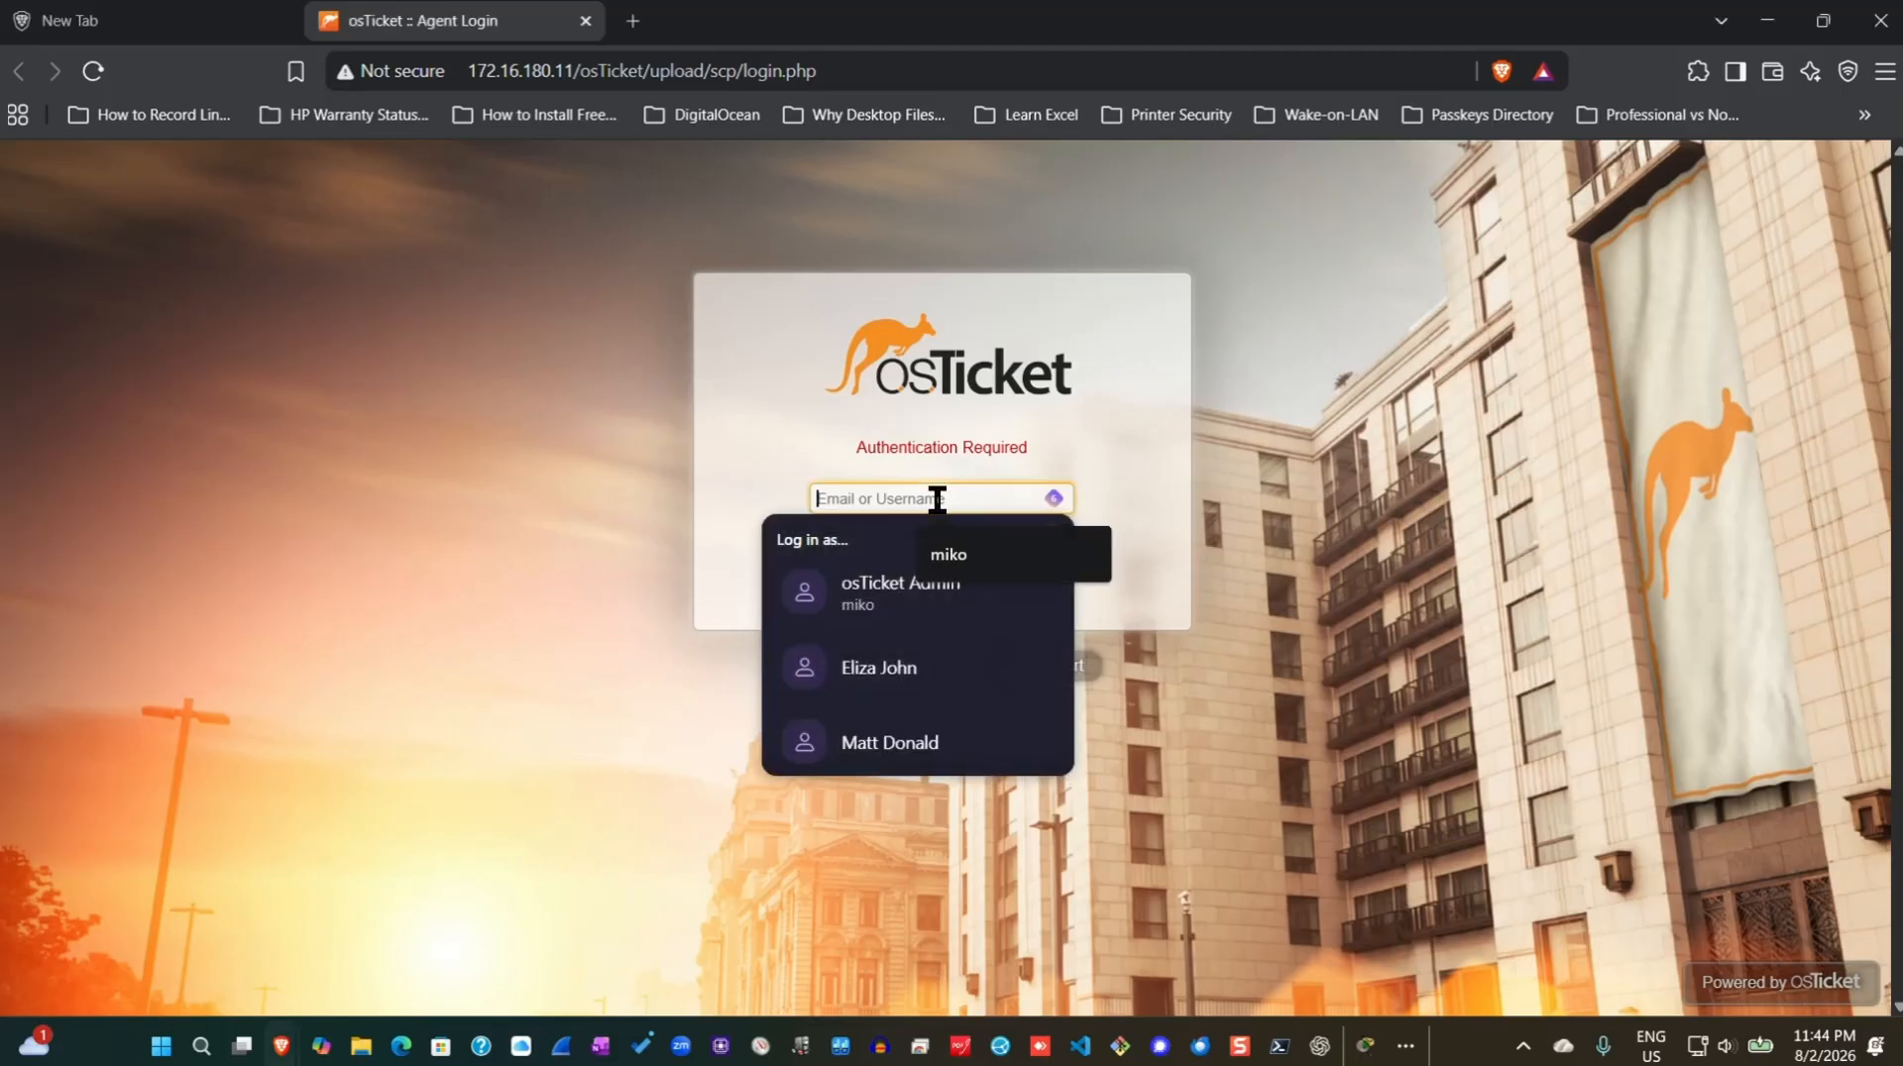
left_click(892, 595)
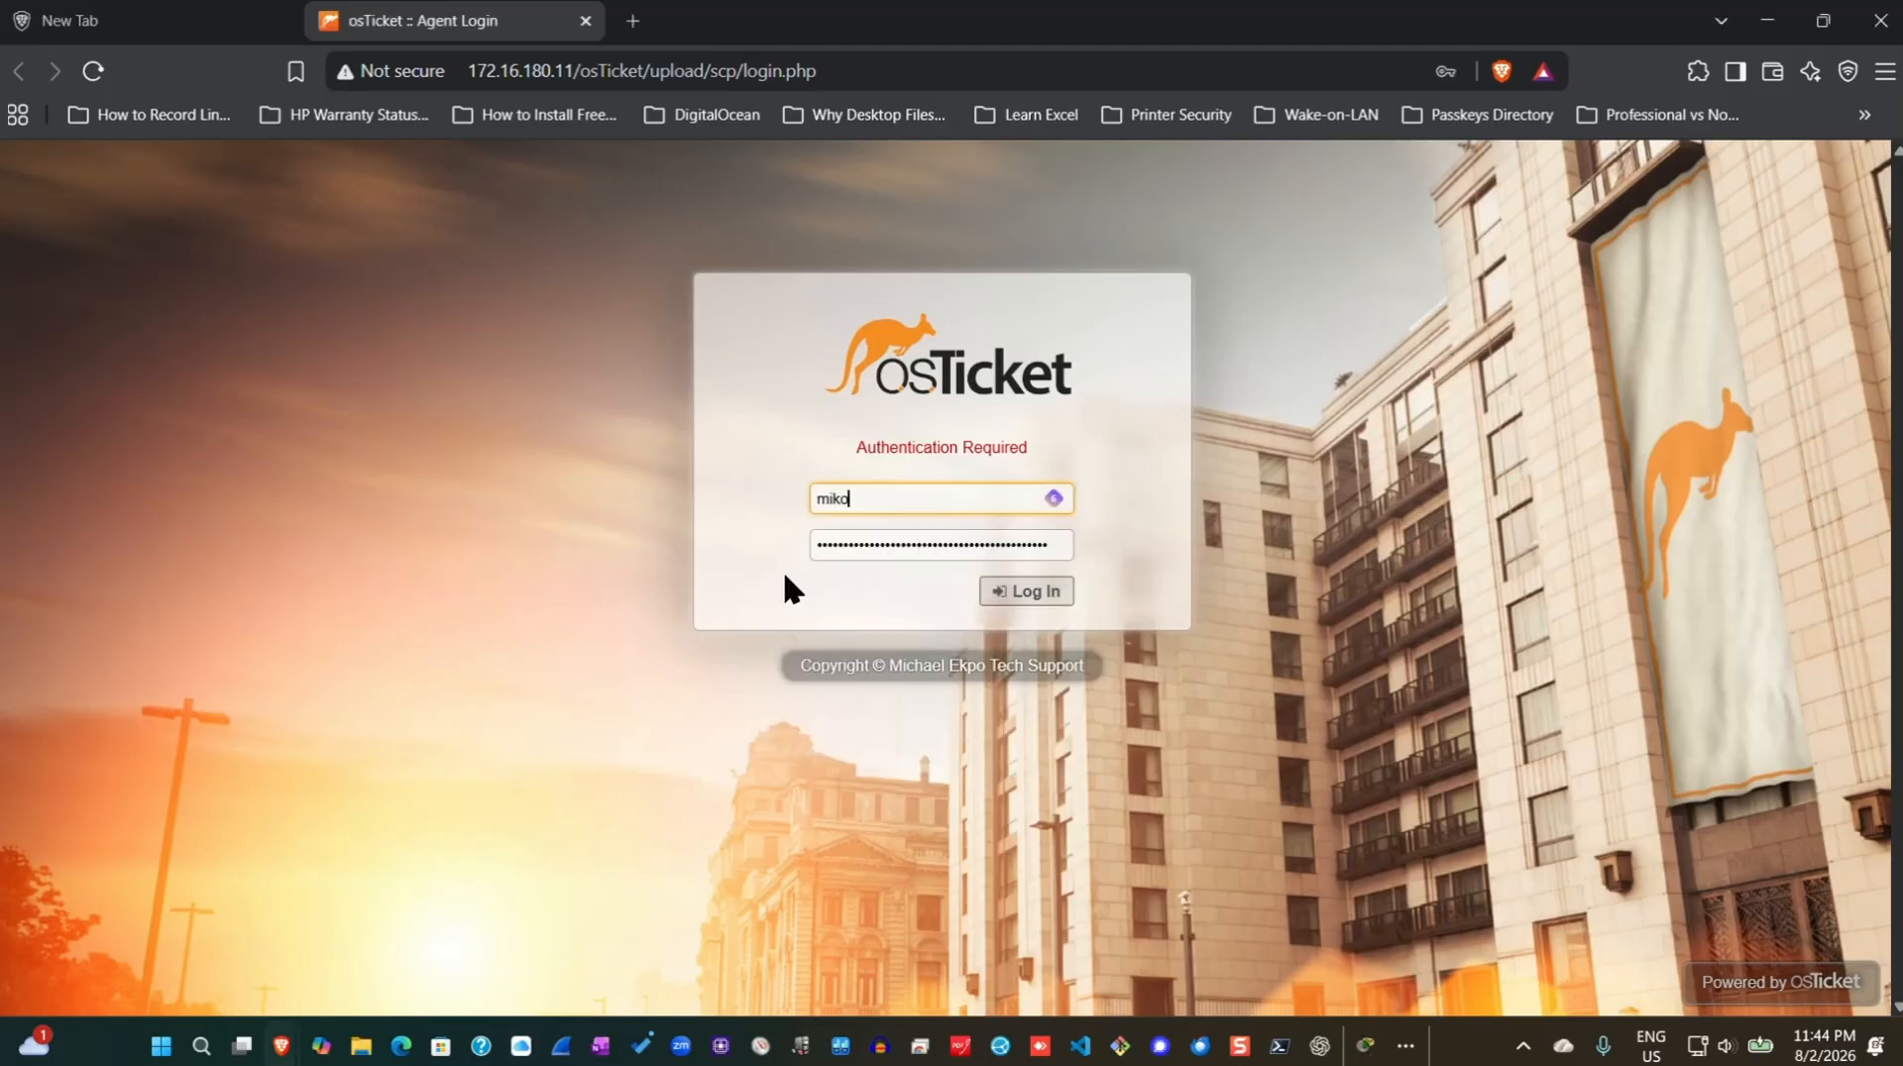
left_click(1011, 592)
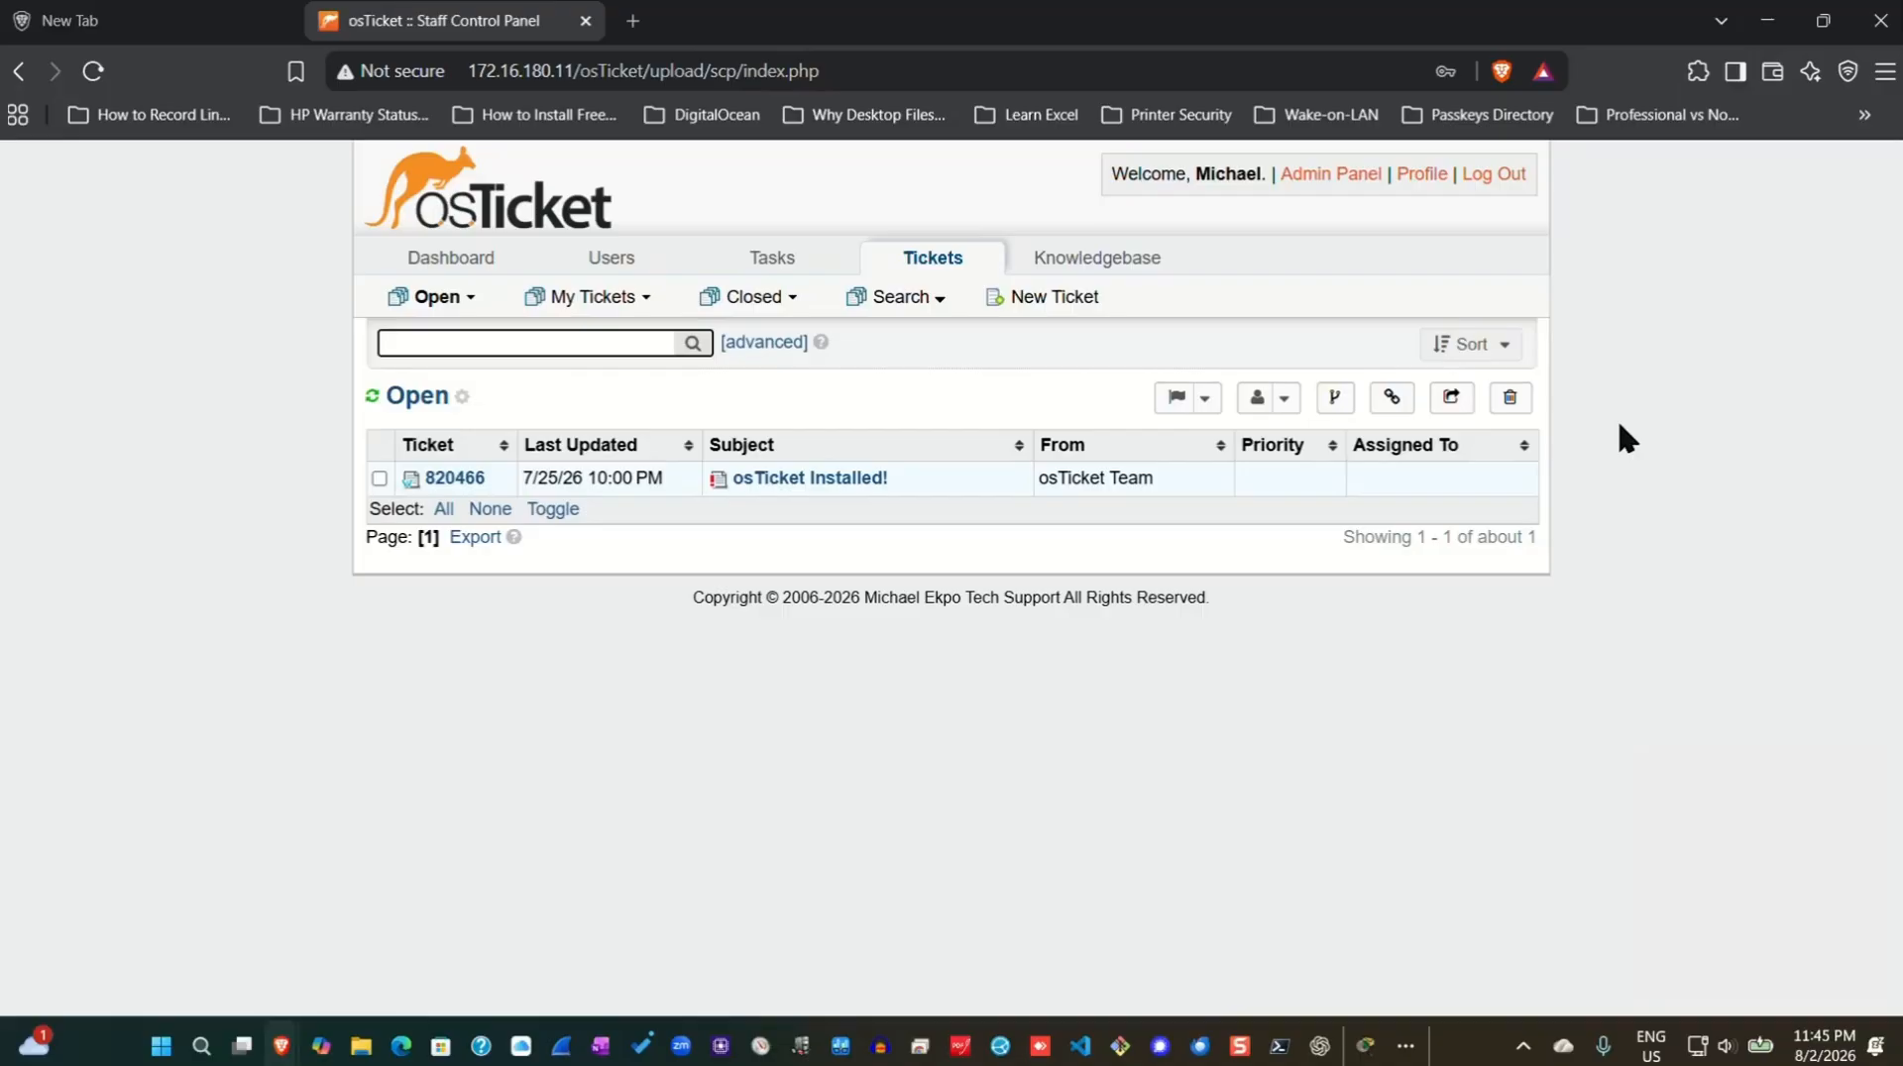
Go to the Admin Panel's Agents > Roles list.
left_click(1322, 178)
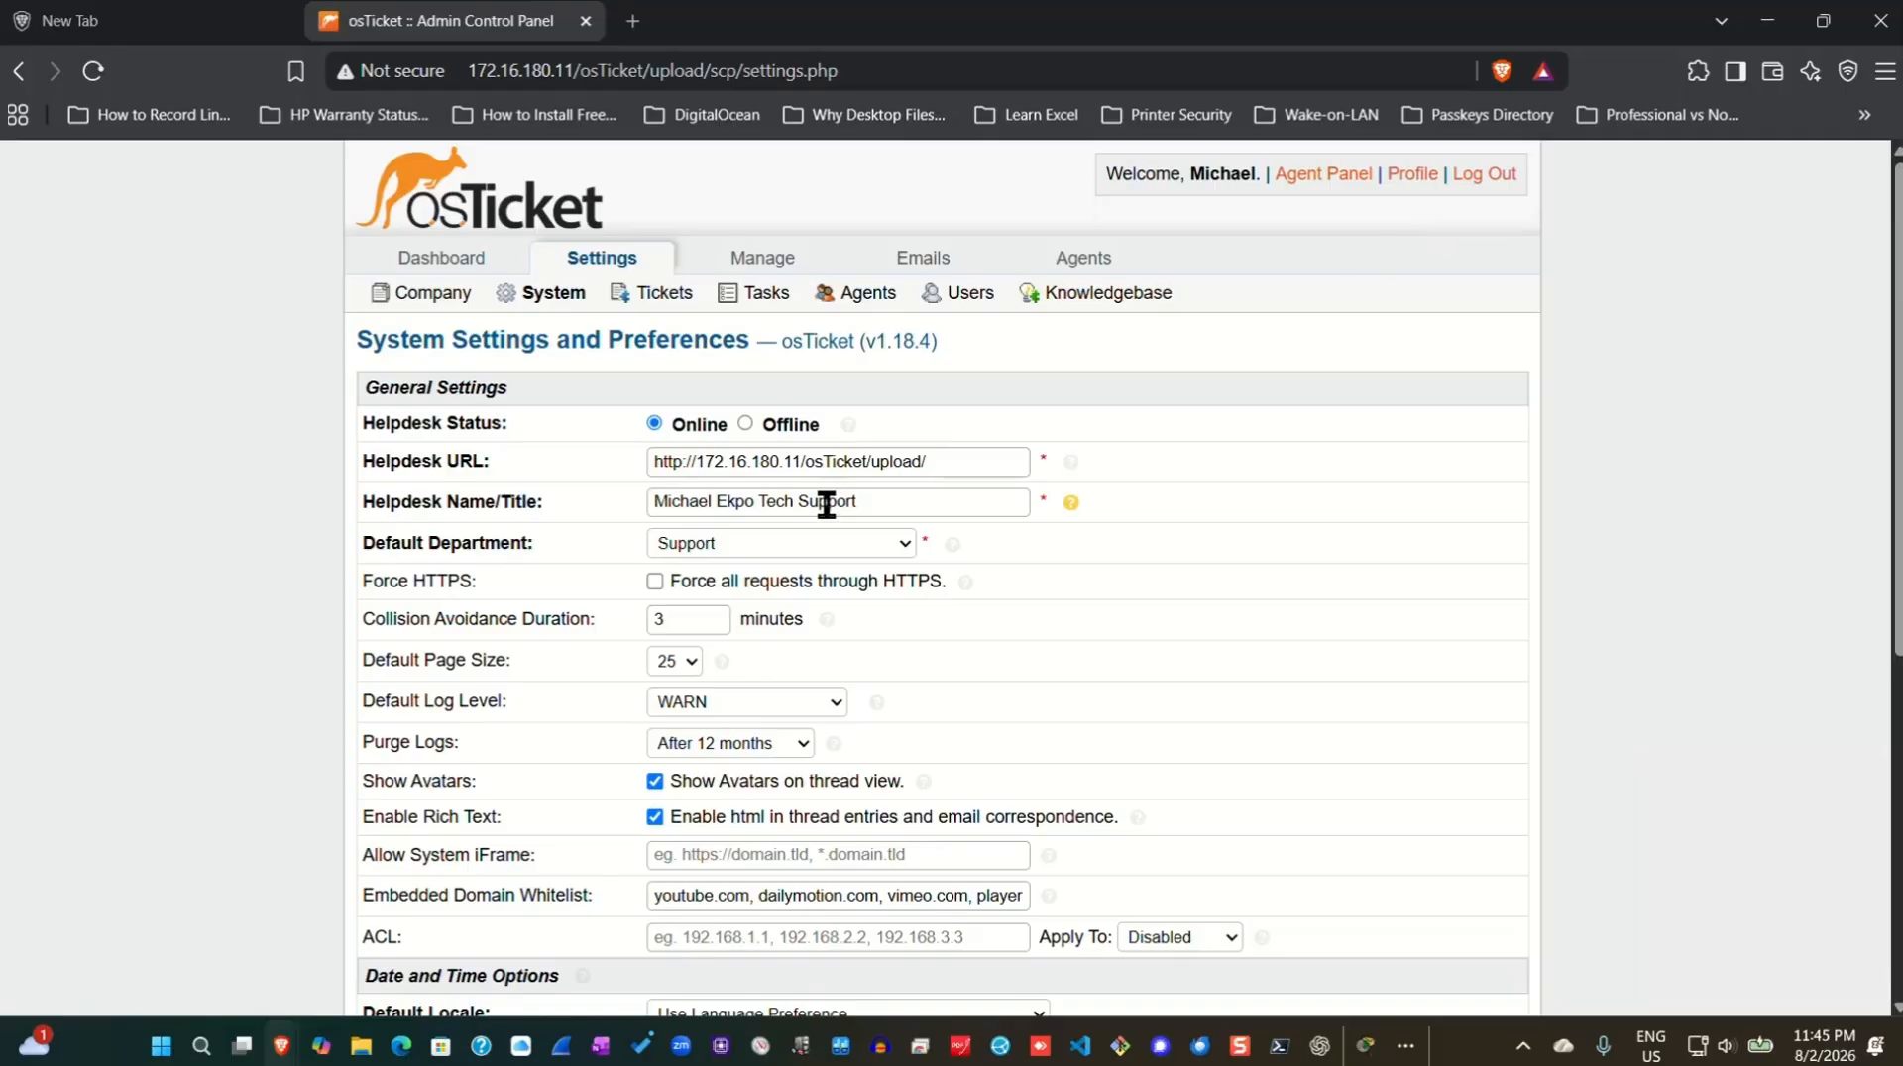
left_click(1078, 255)
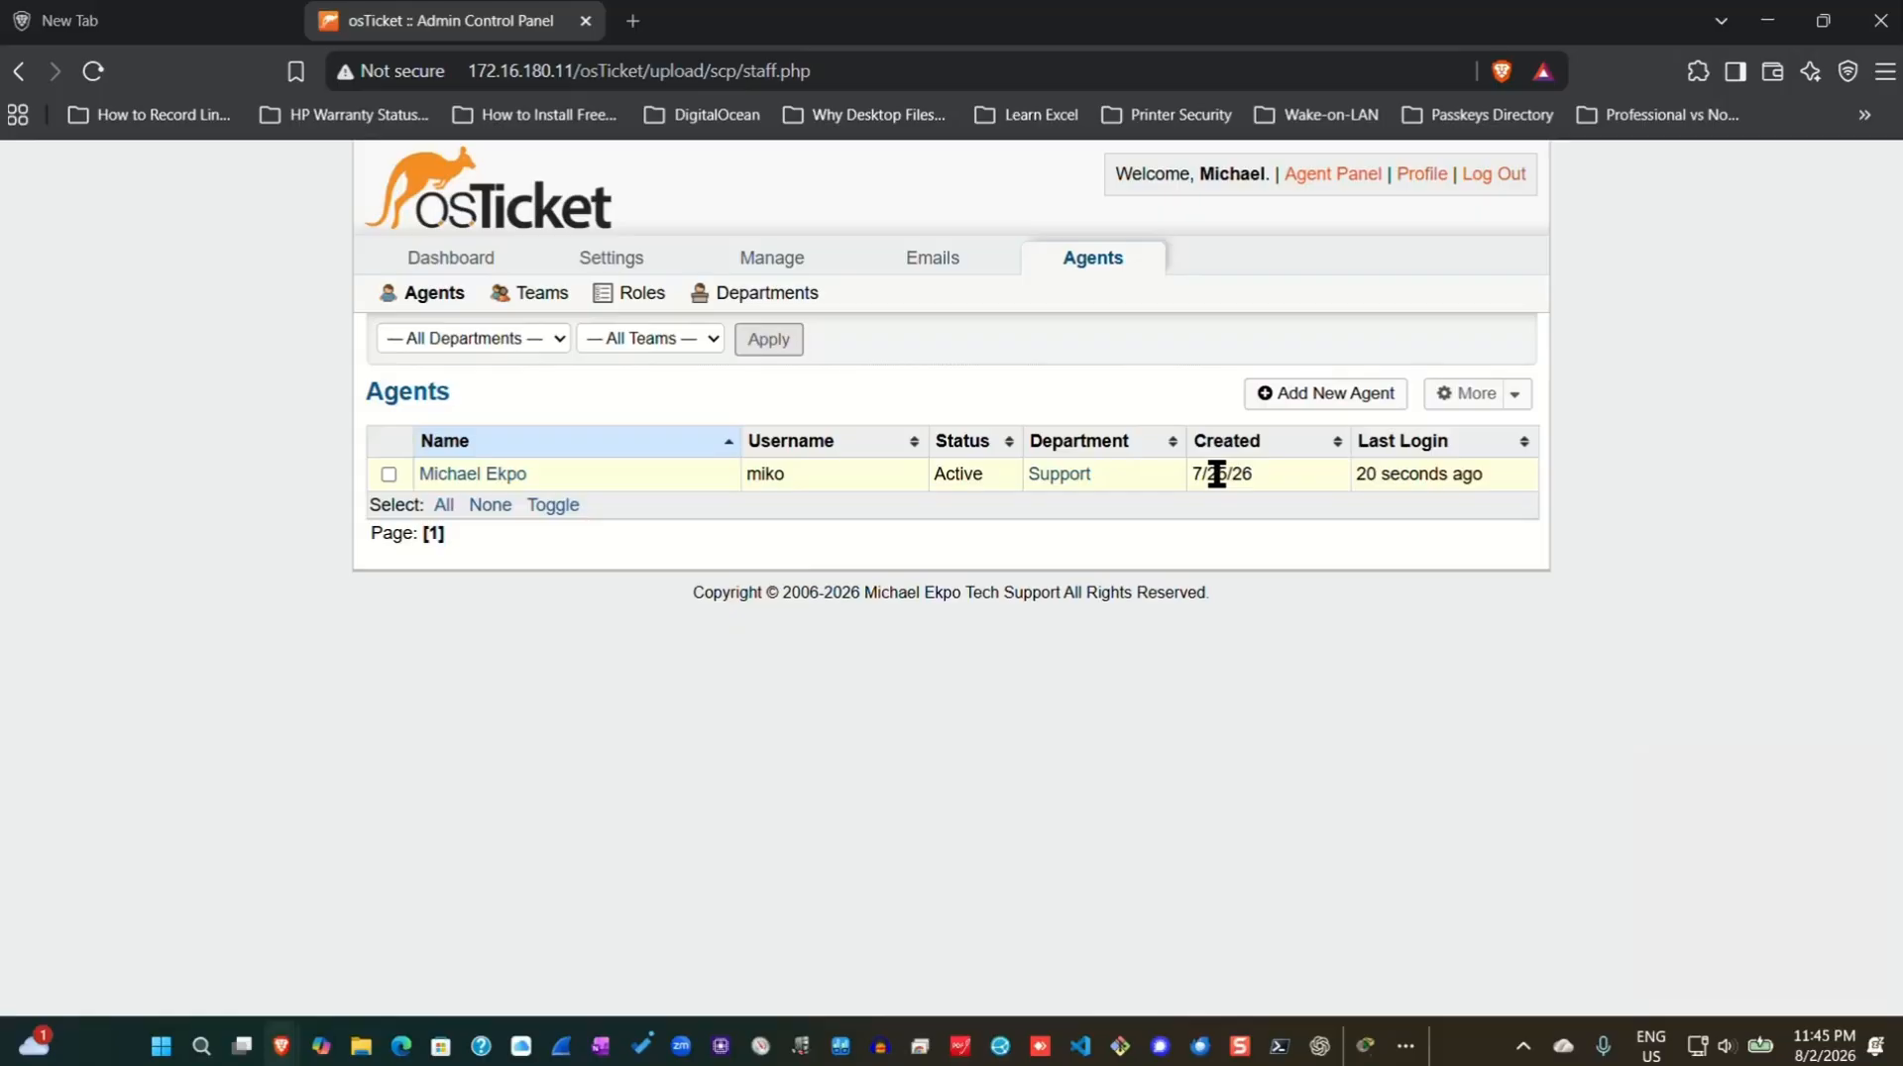
mouse_move(570, 317)
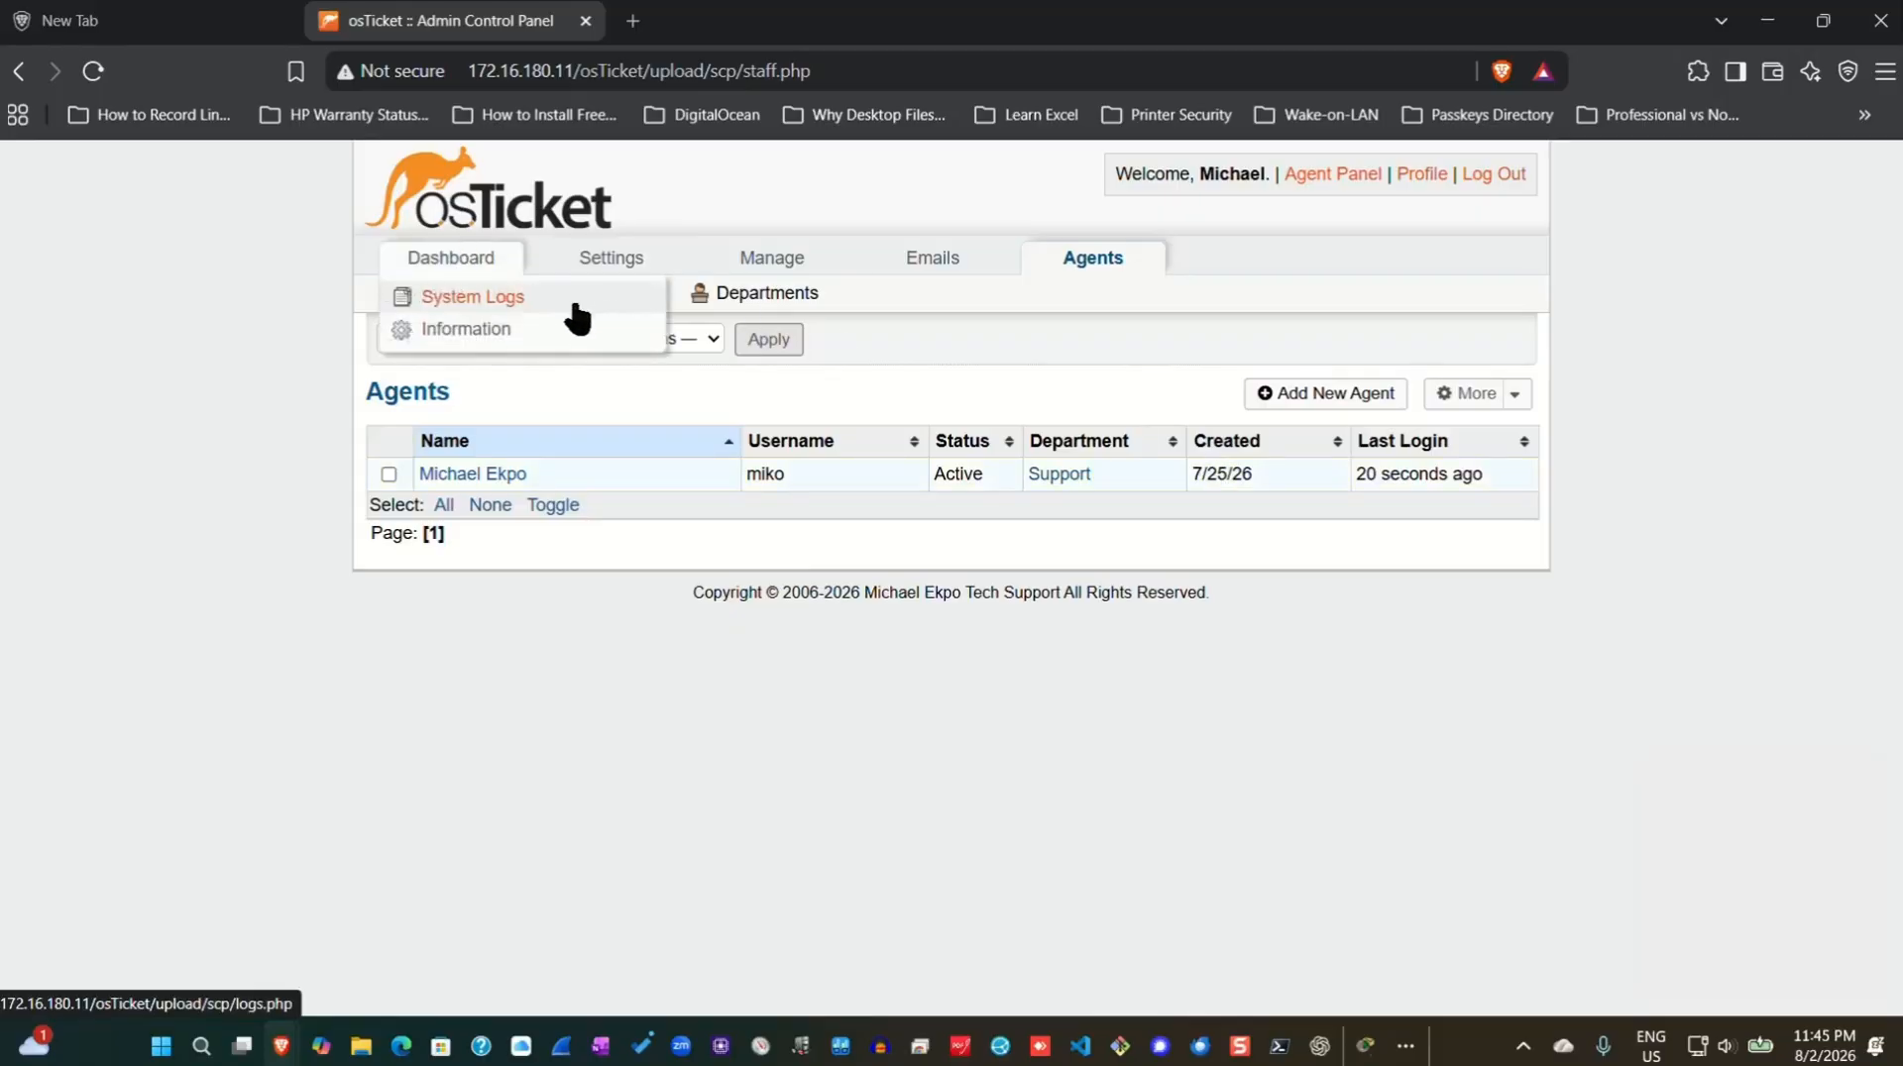
left_click(618, 295)
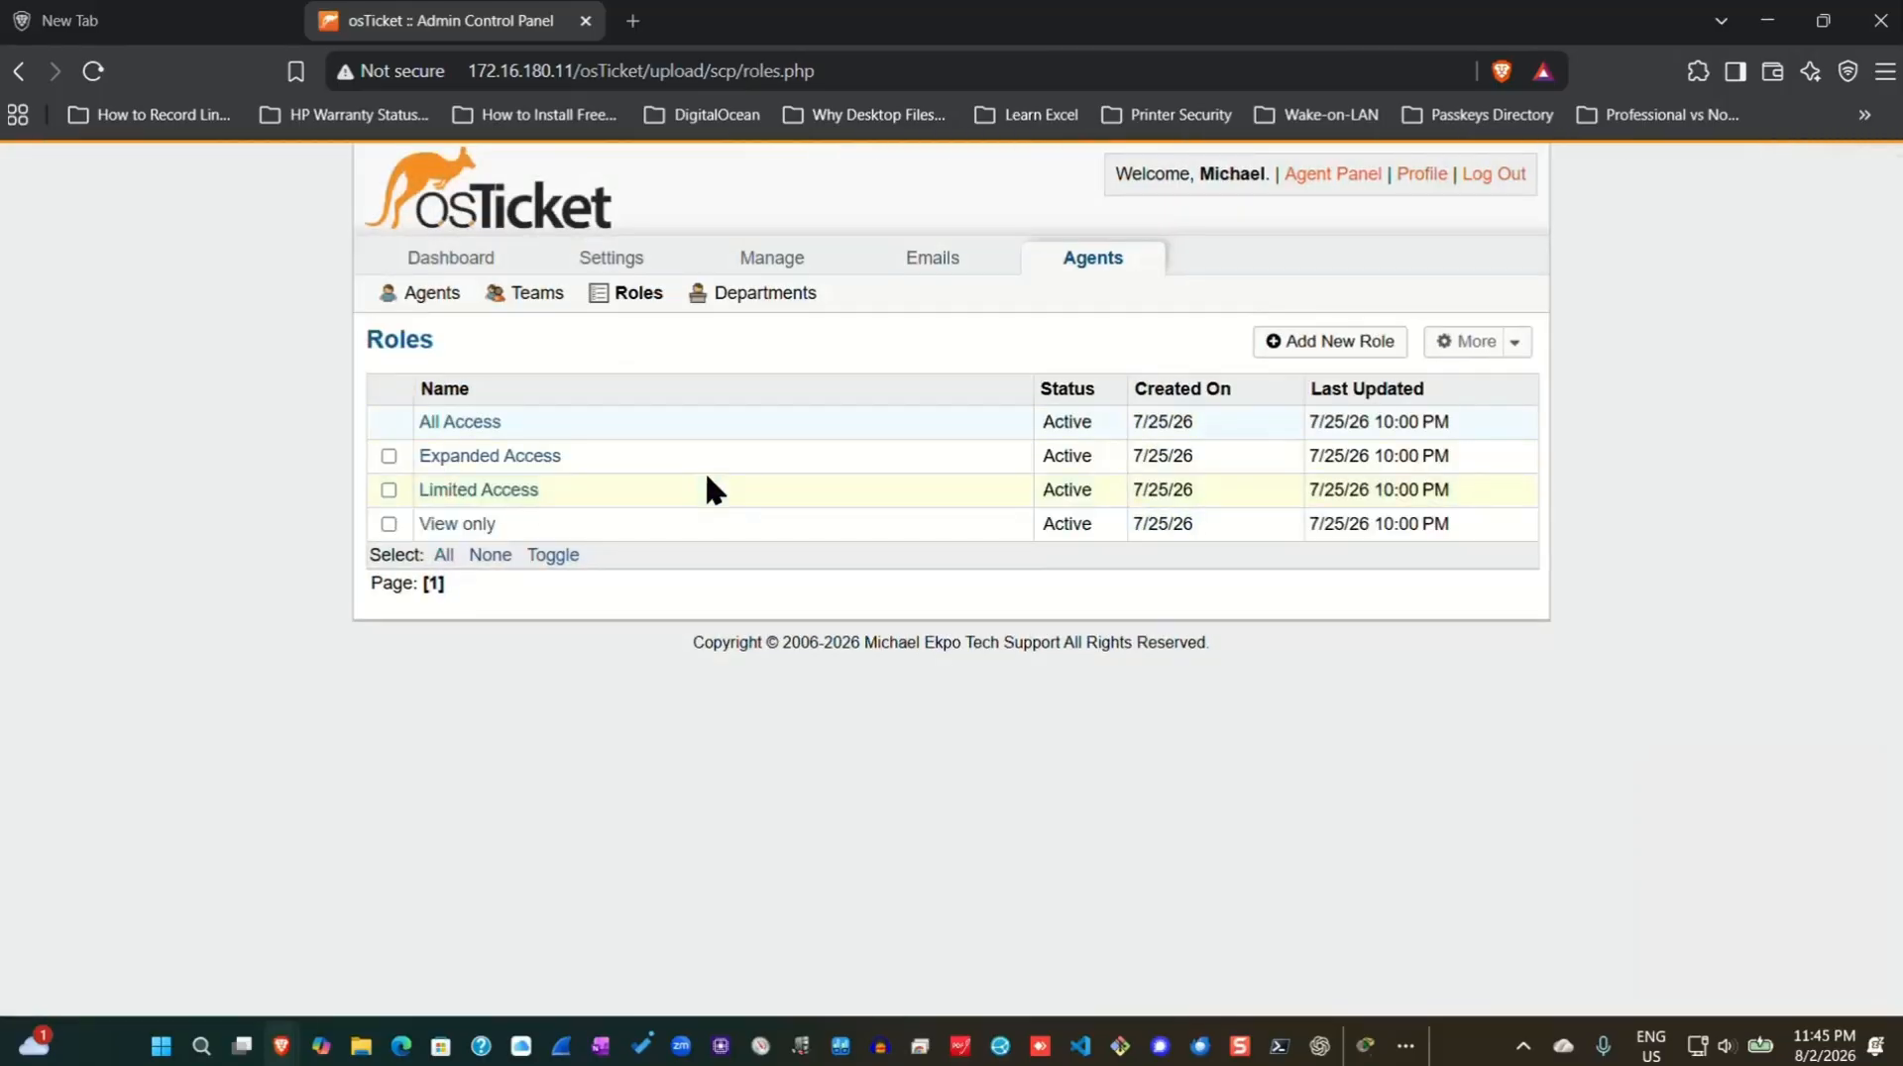
Add a role named 'Supreme Admin' with the Transfer permission enabled.
left_click(1319, 347)
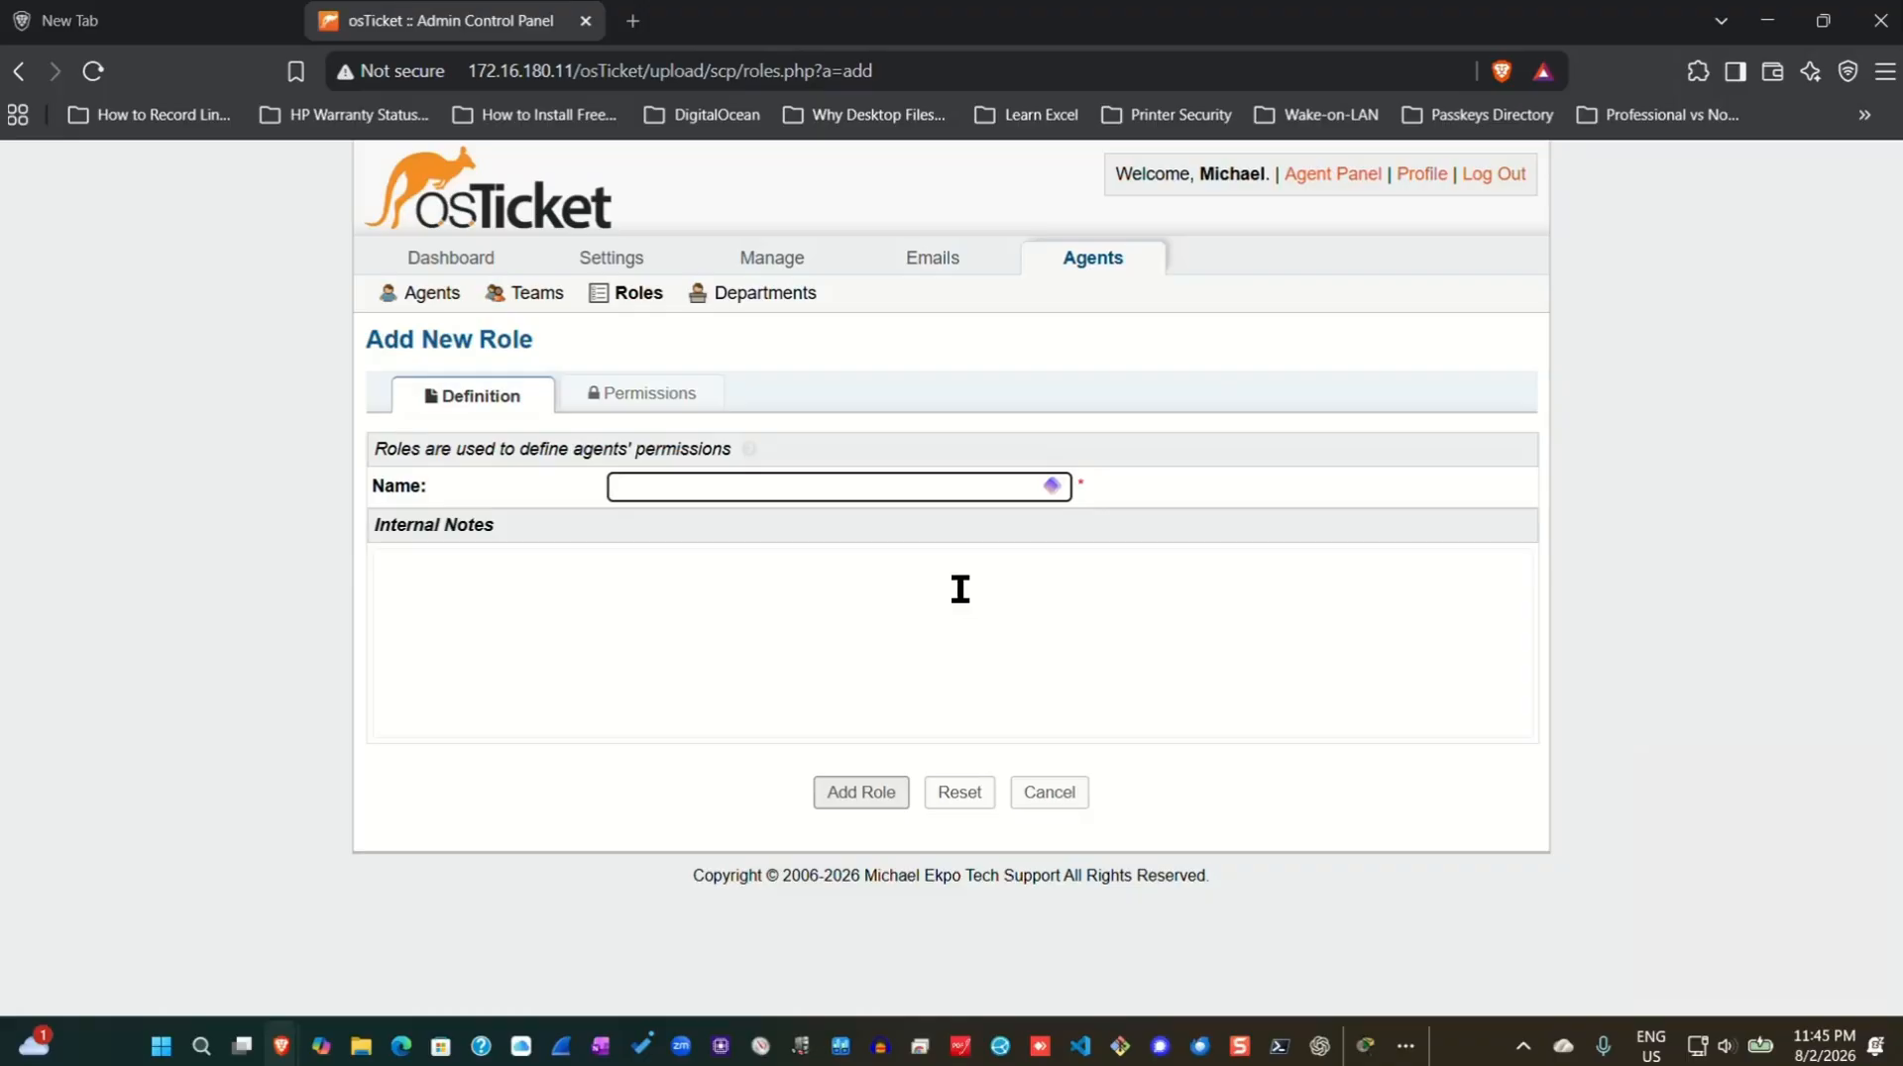
type("Supr")
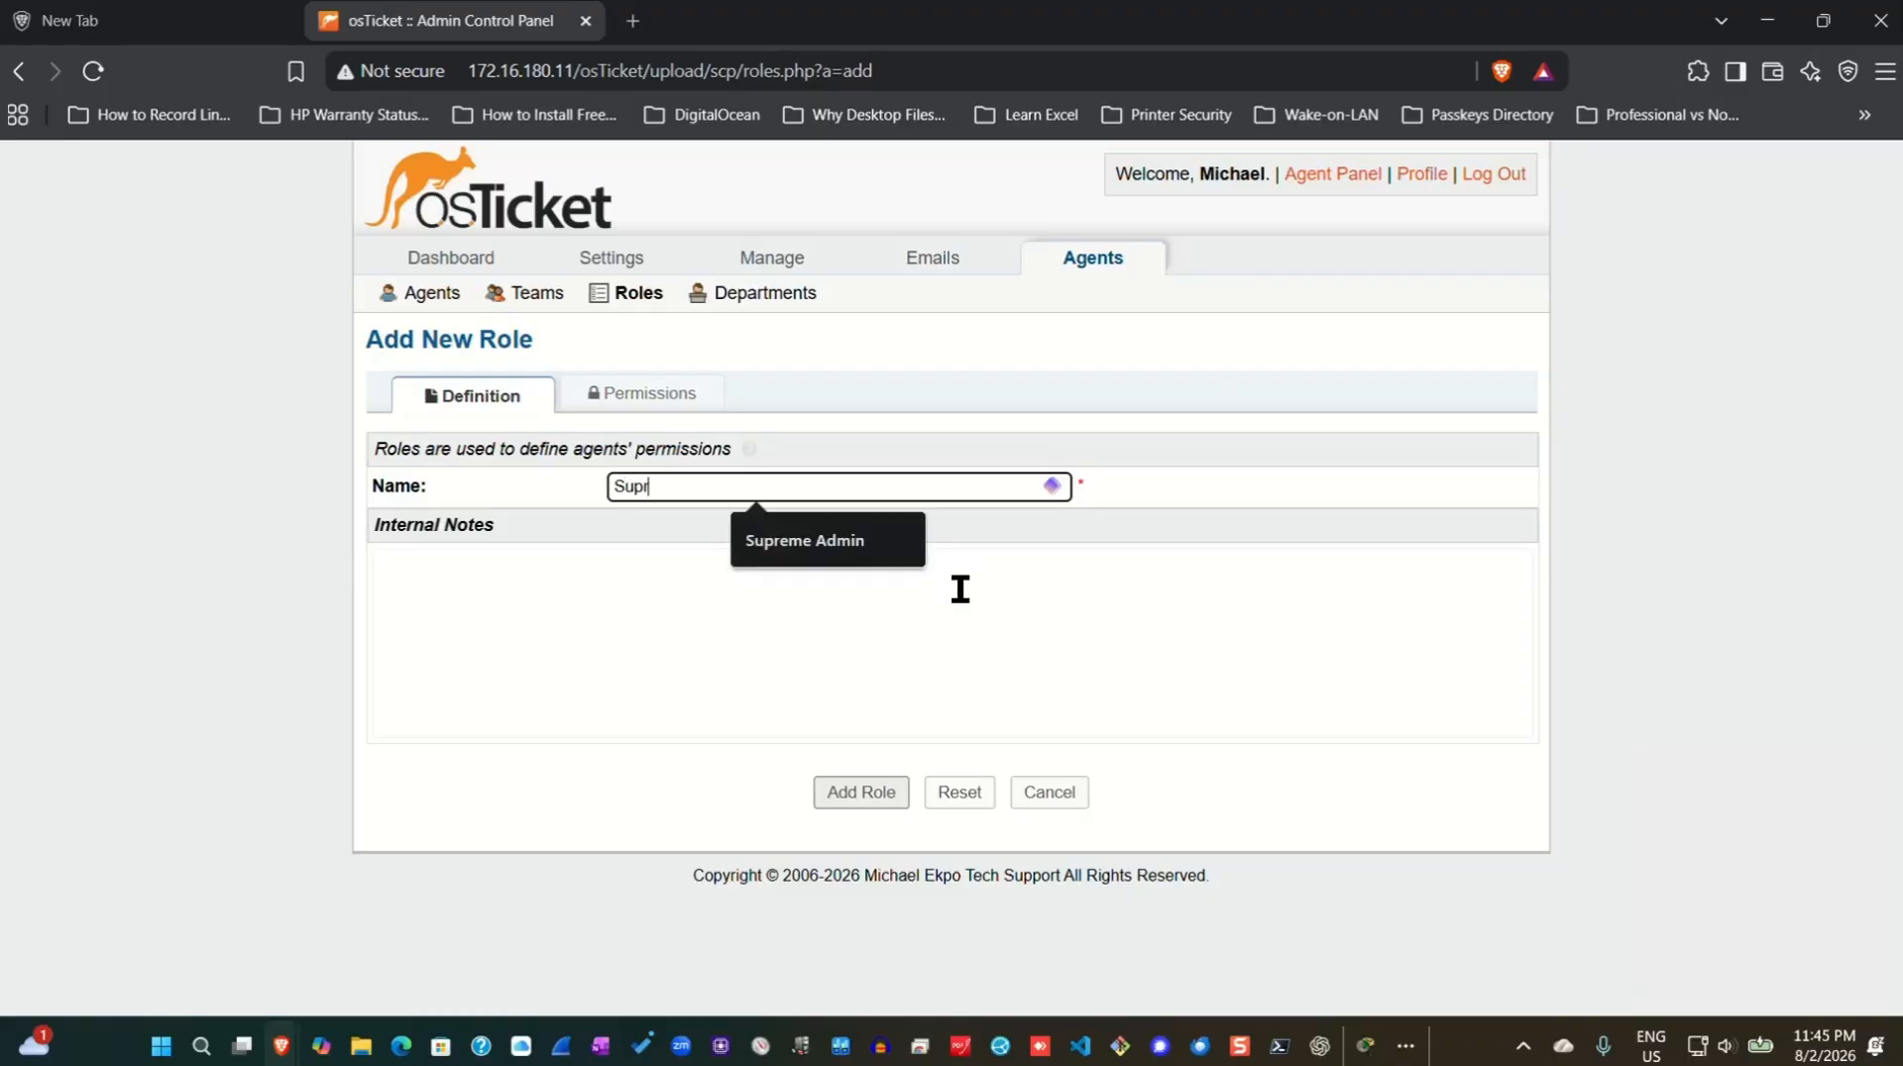
type("eme Admin")
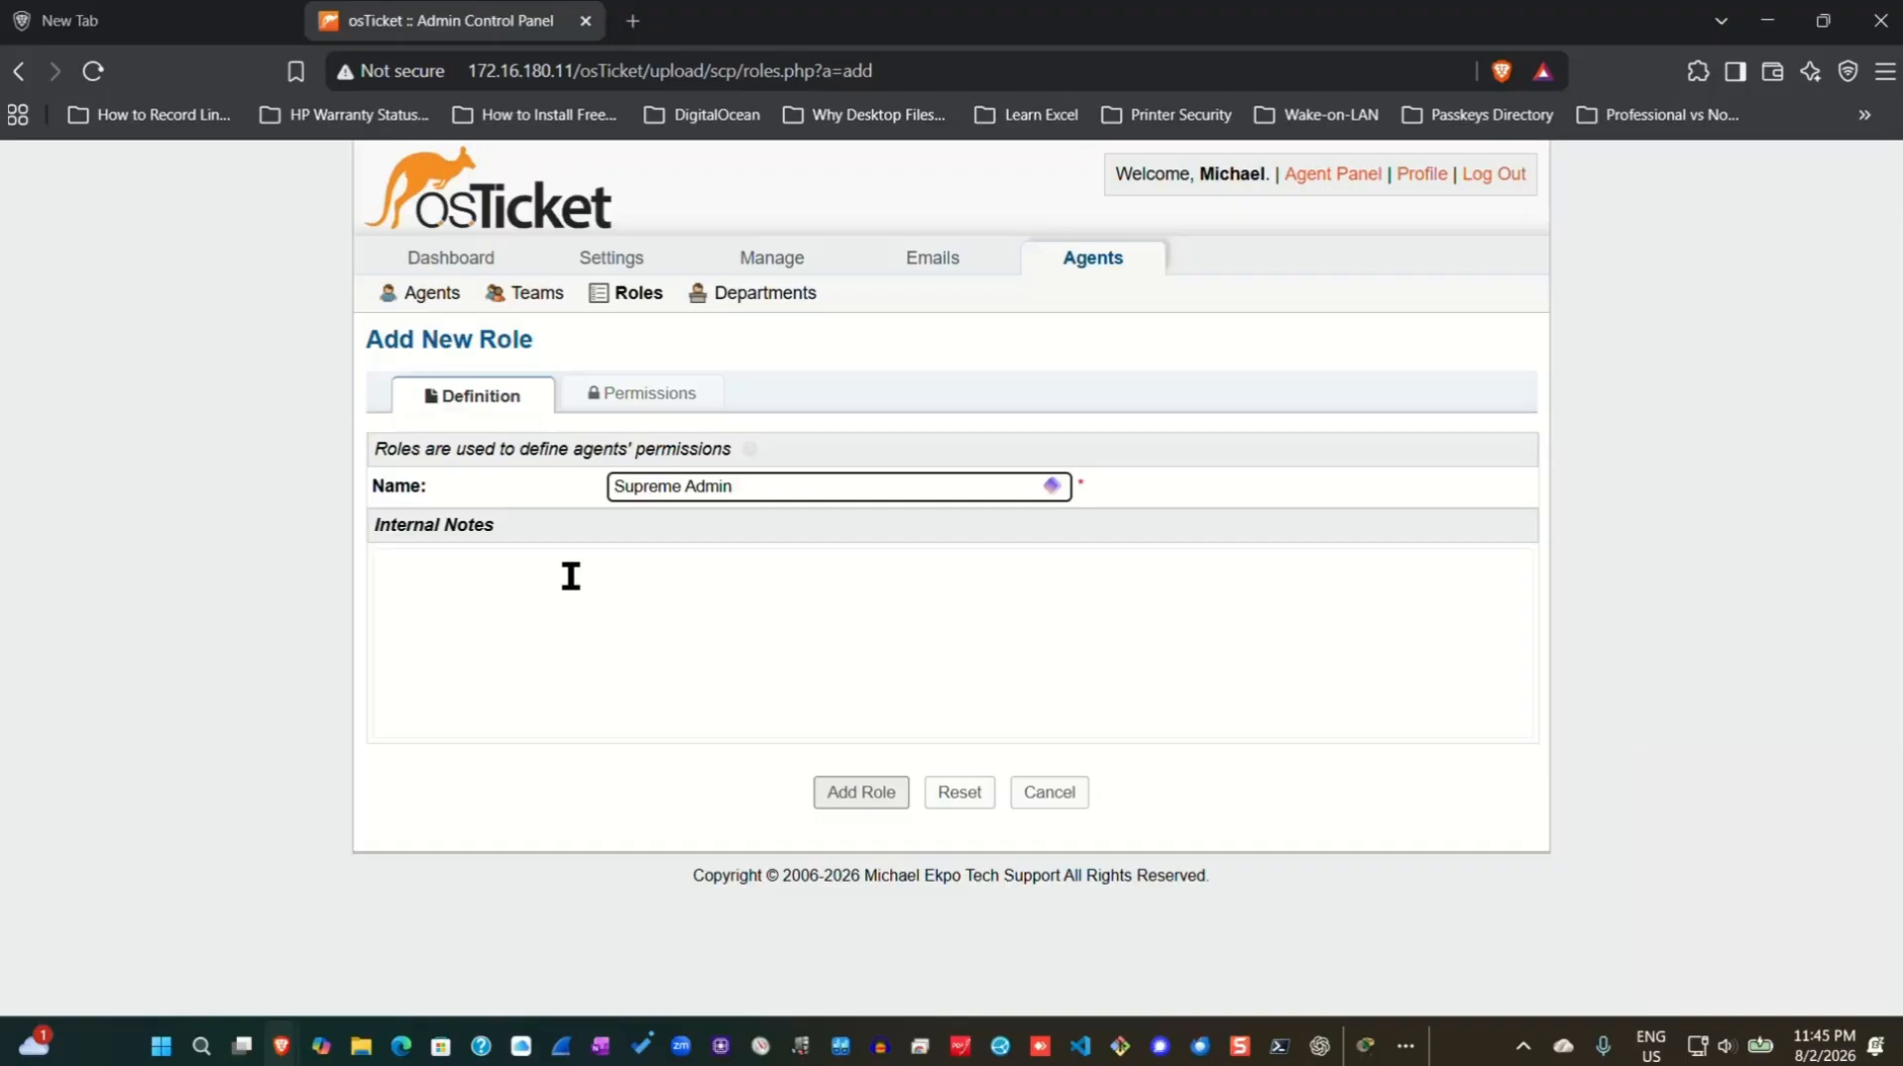
left_click(639, 396)
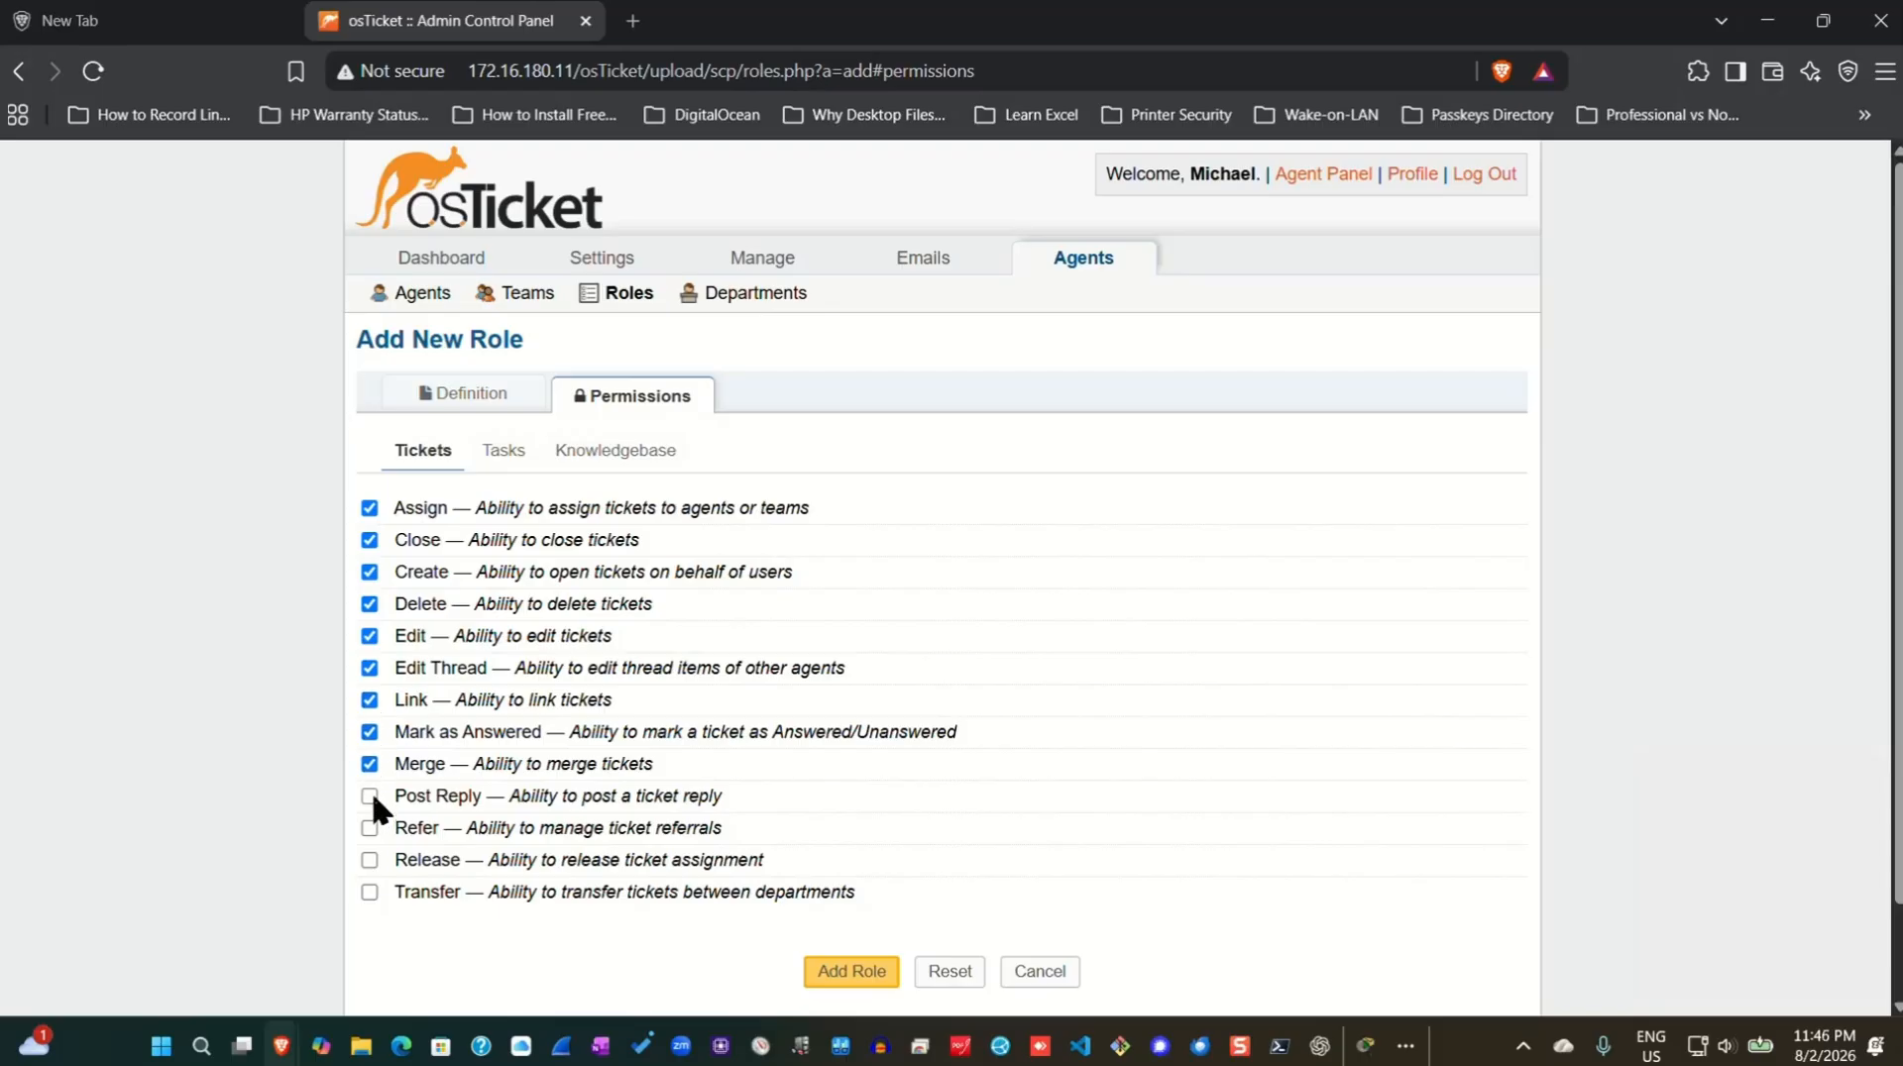
left_click(369, 892)
left_click(838, 966)
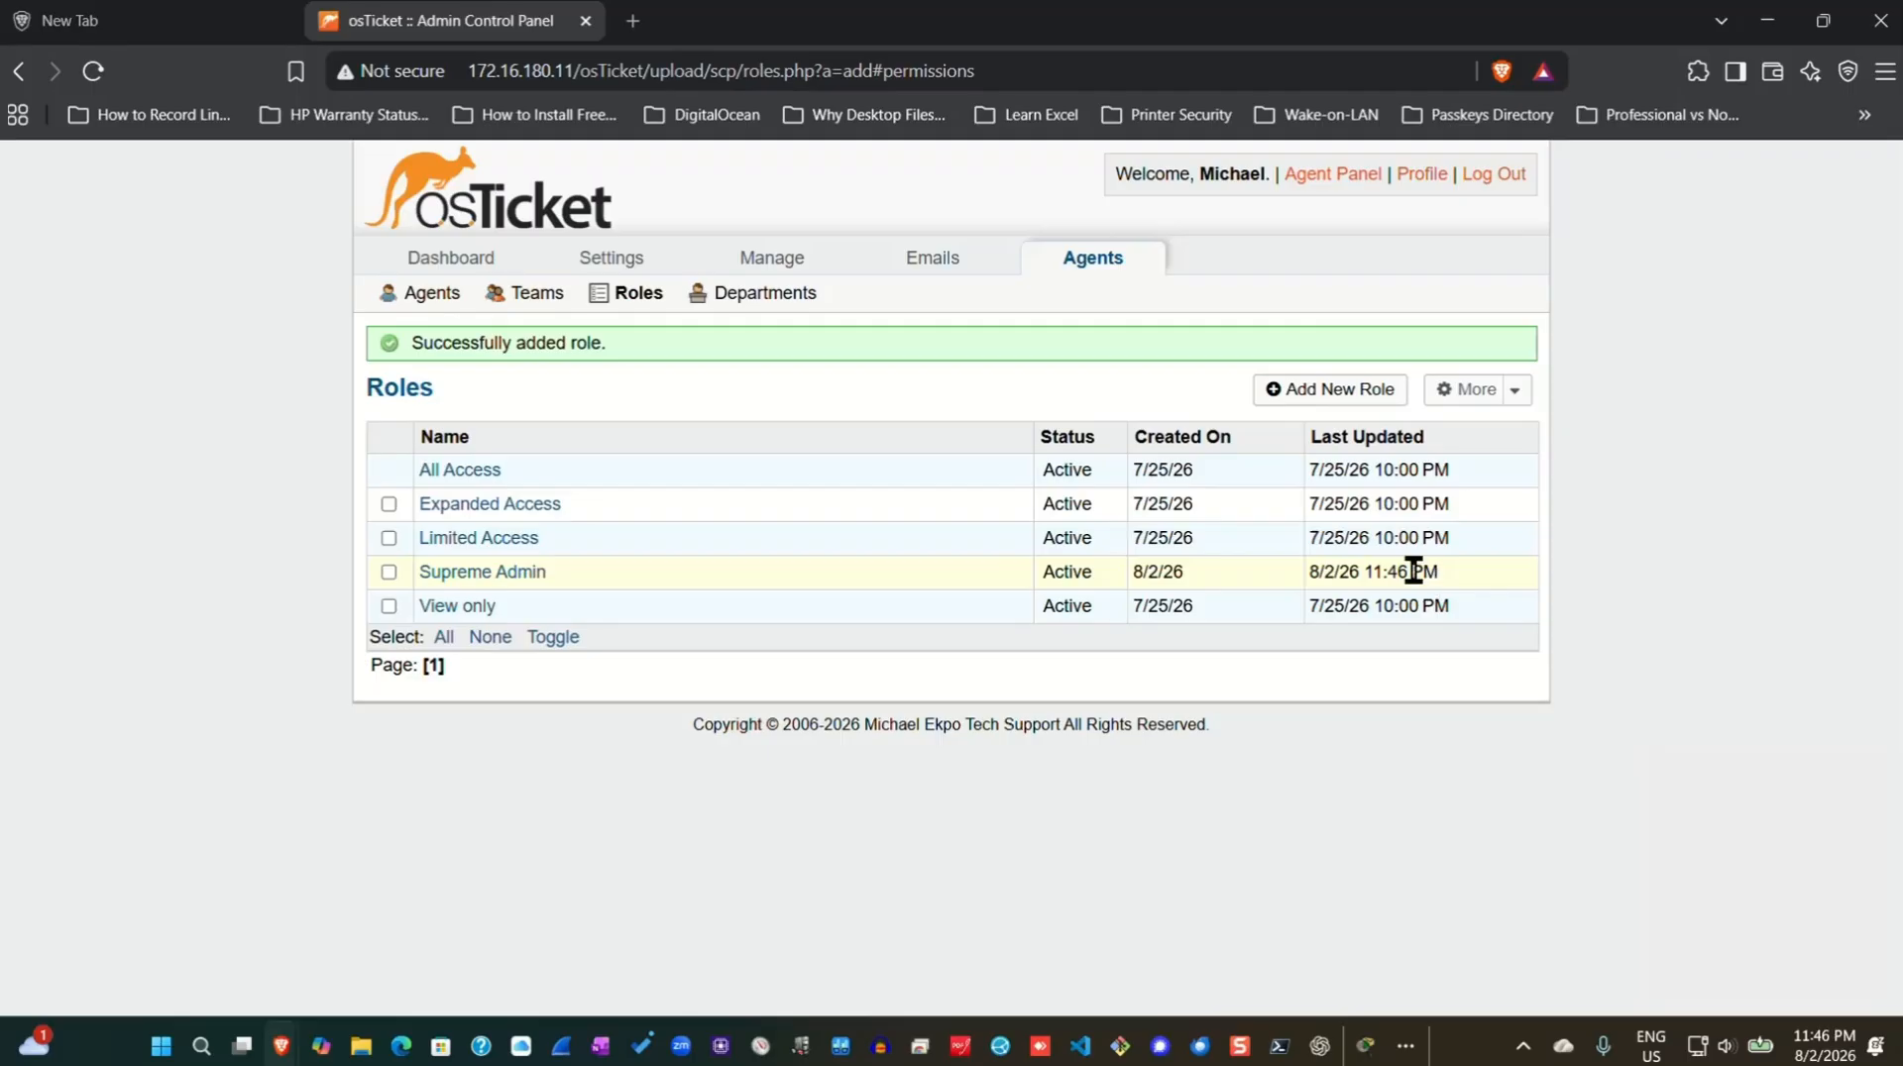
Create the department 'SysAdmins' under Agents > Departments.
left_click(755, 303)
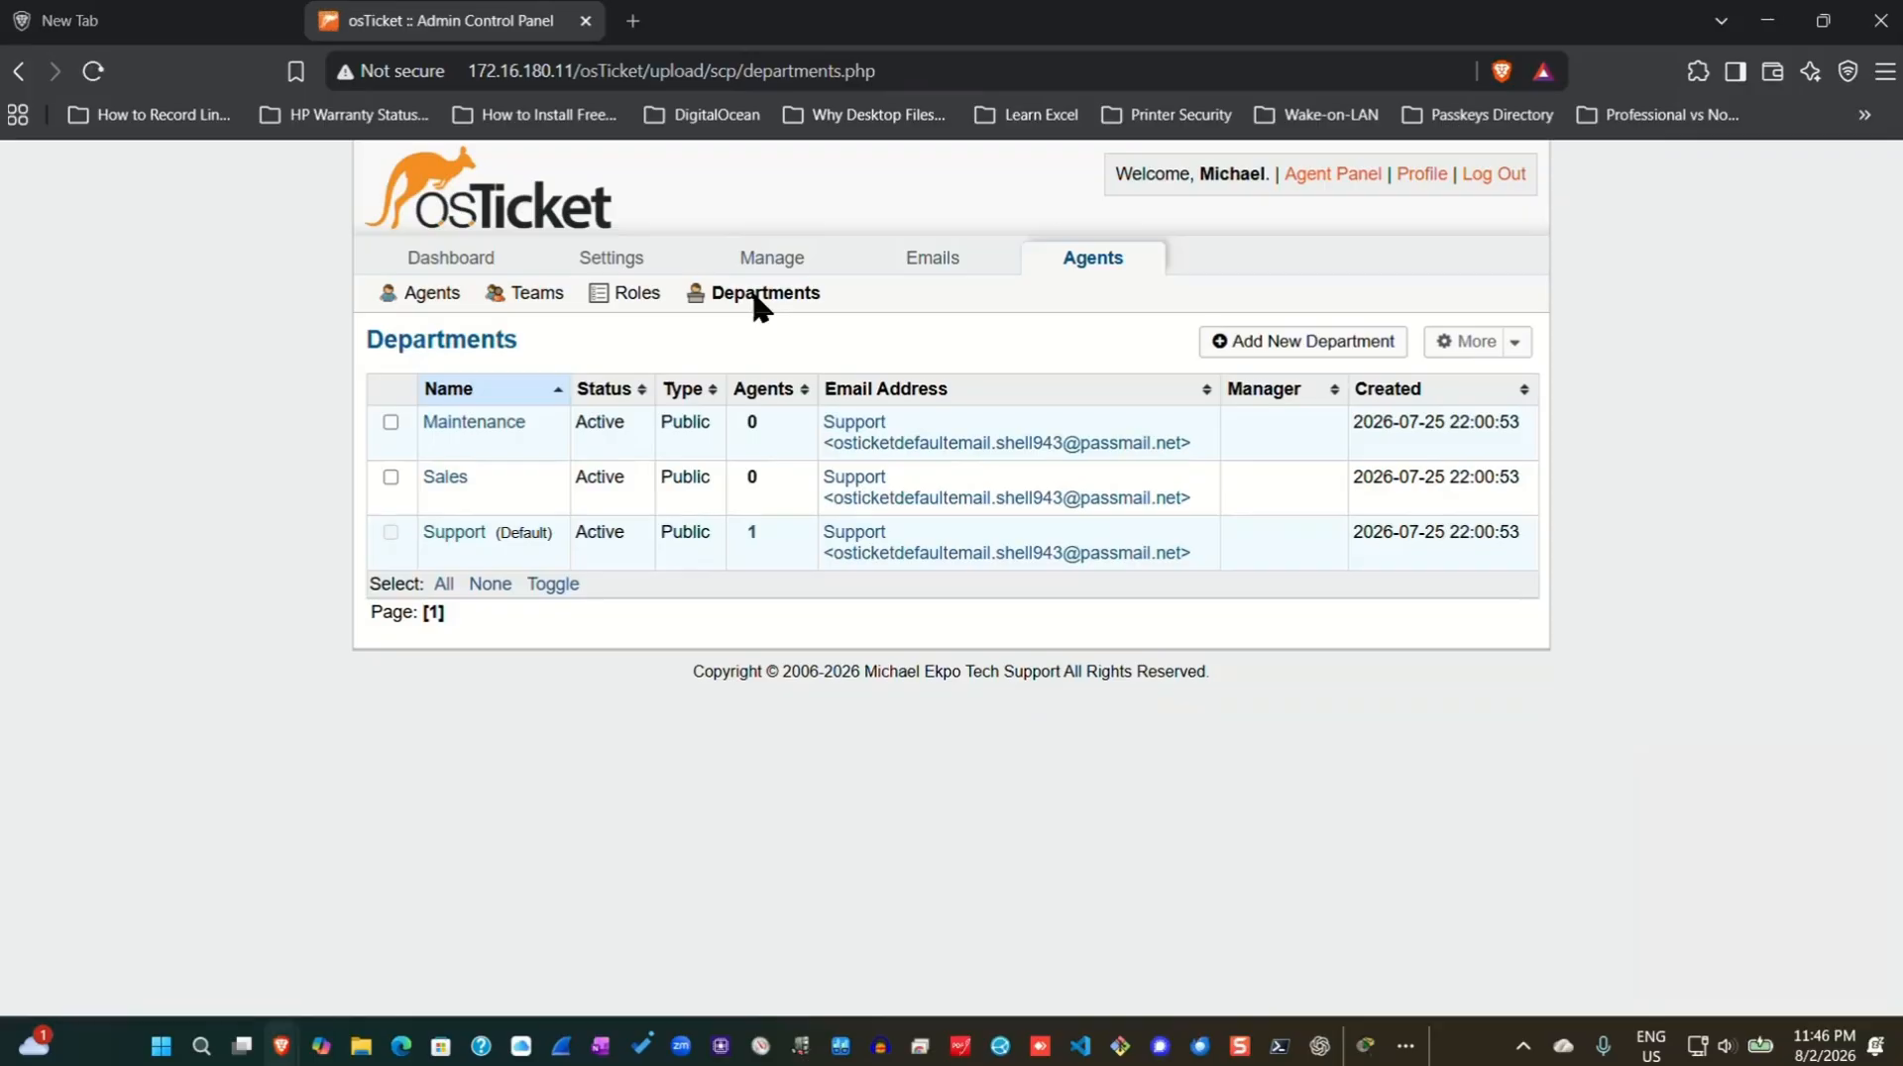
left_click(1293, 345)
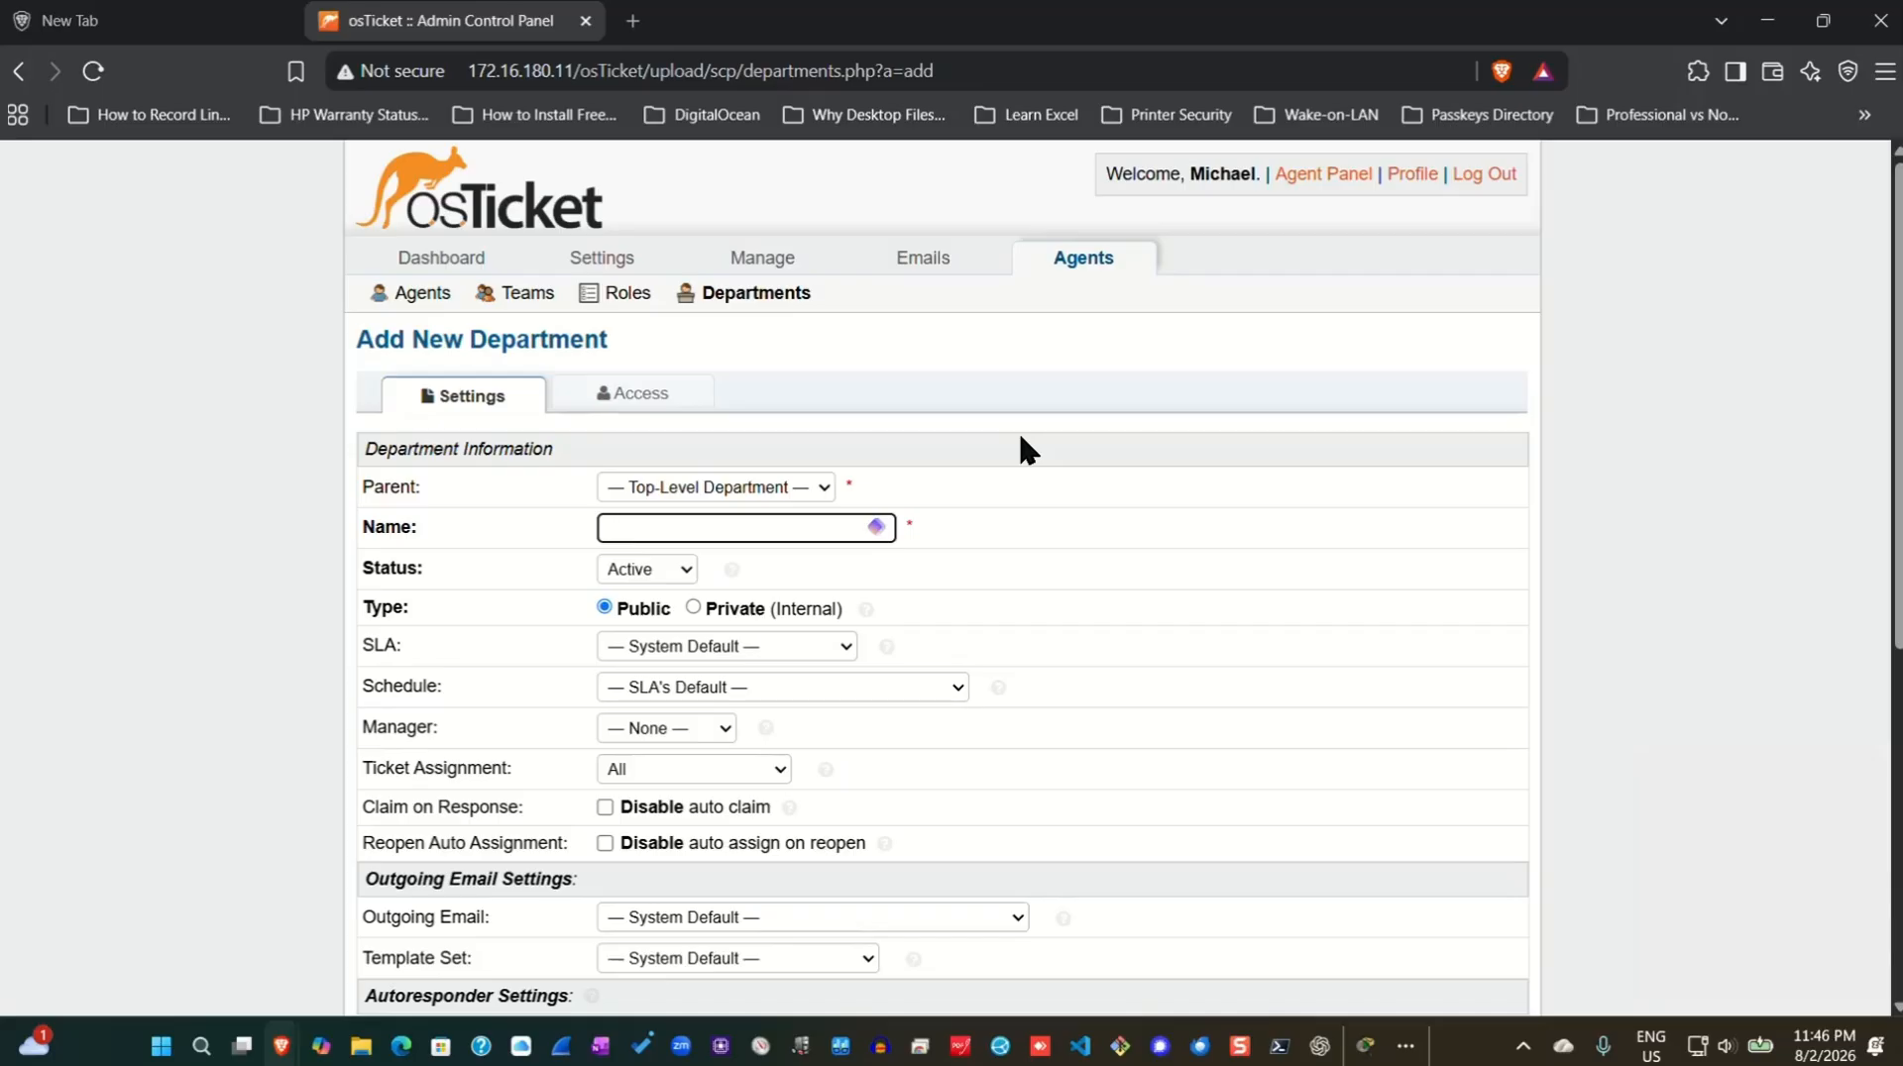
type("Sys")
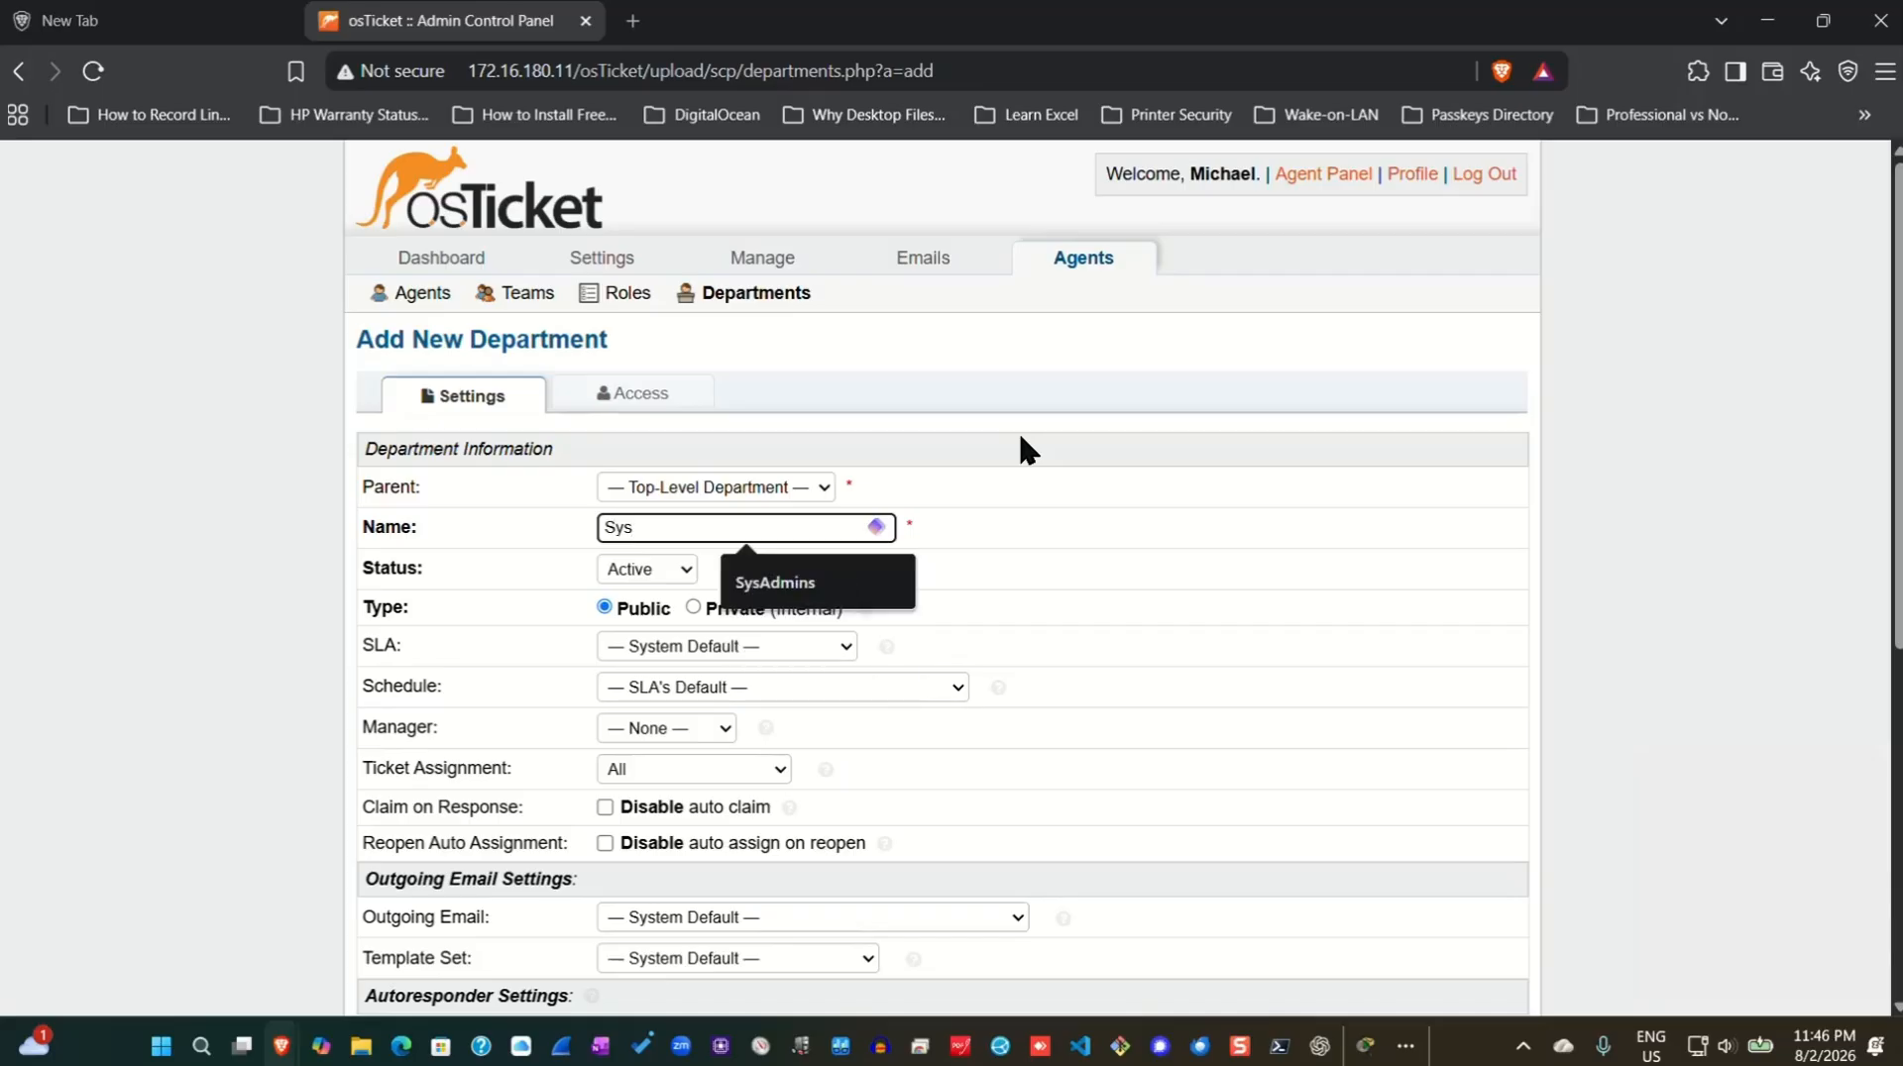
type("Admins")
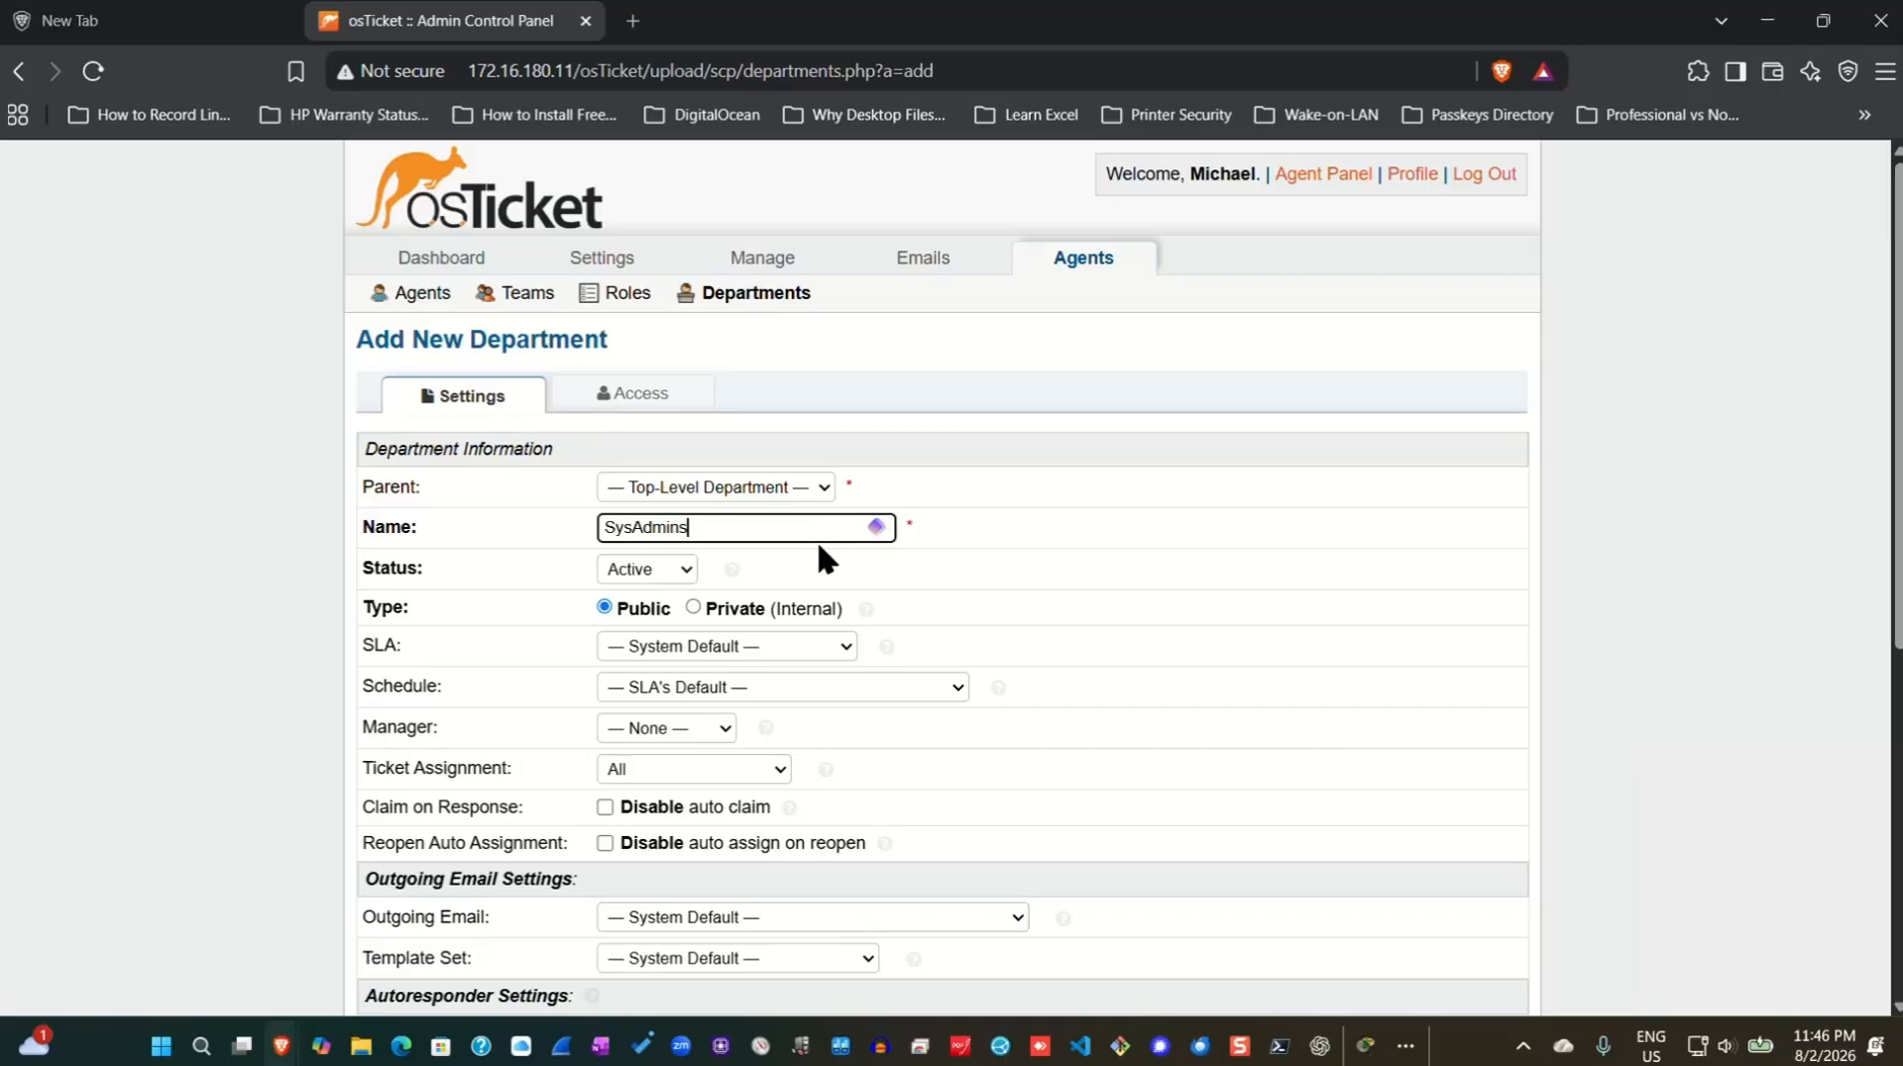
scroll(811, 543, "down", 3)
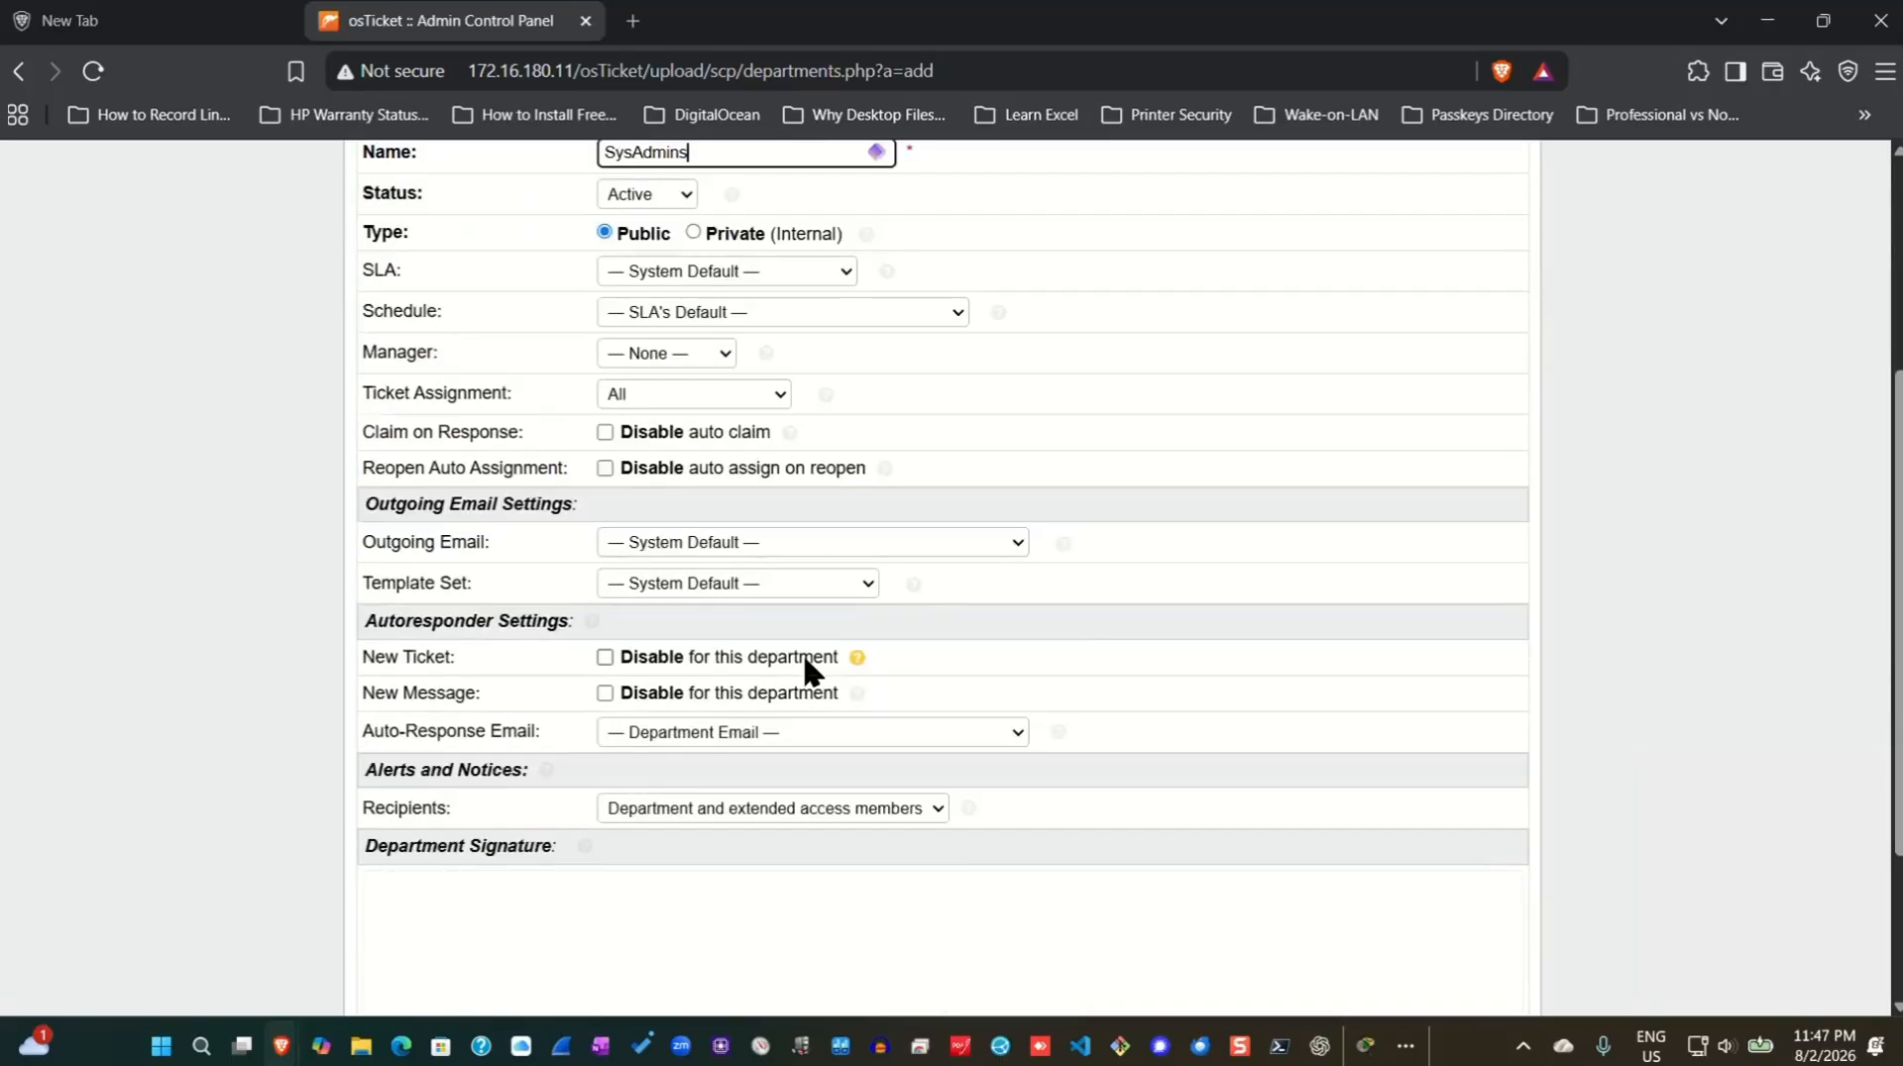
scroll(805, 662, "down", 2)
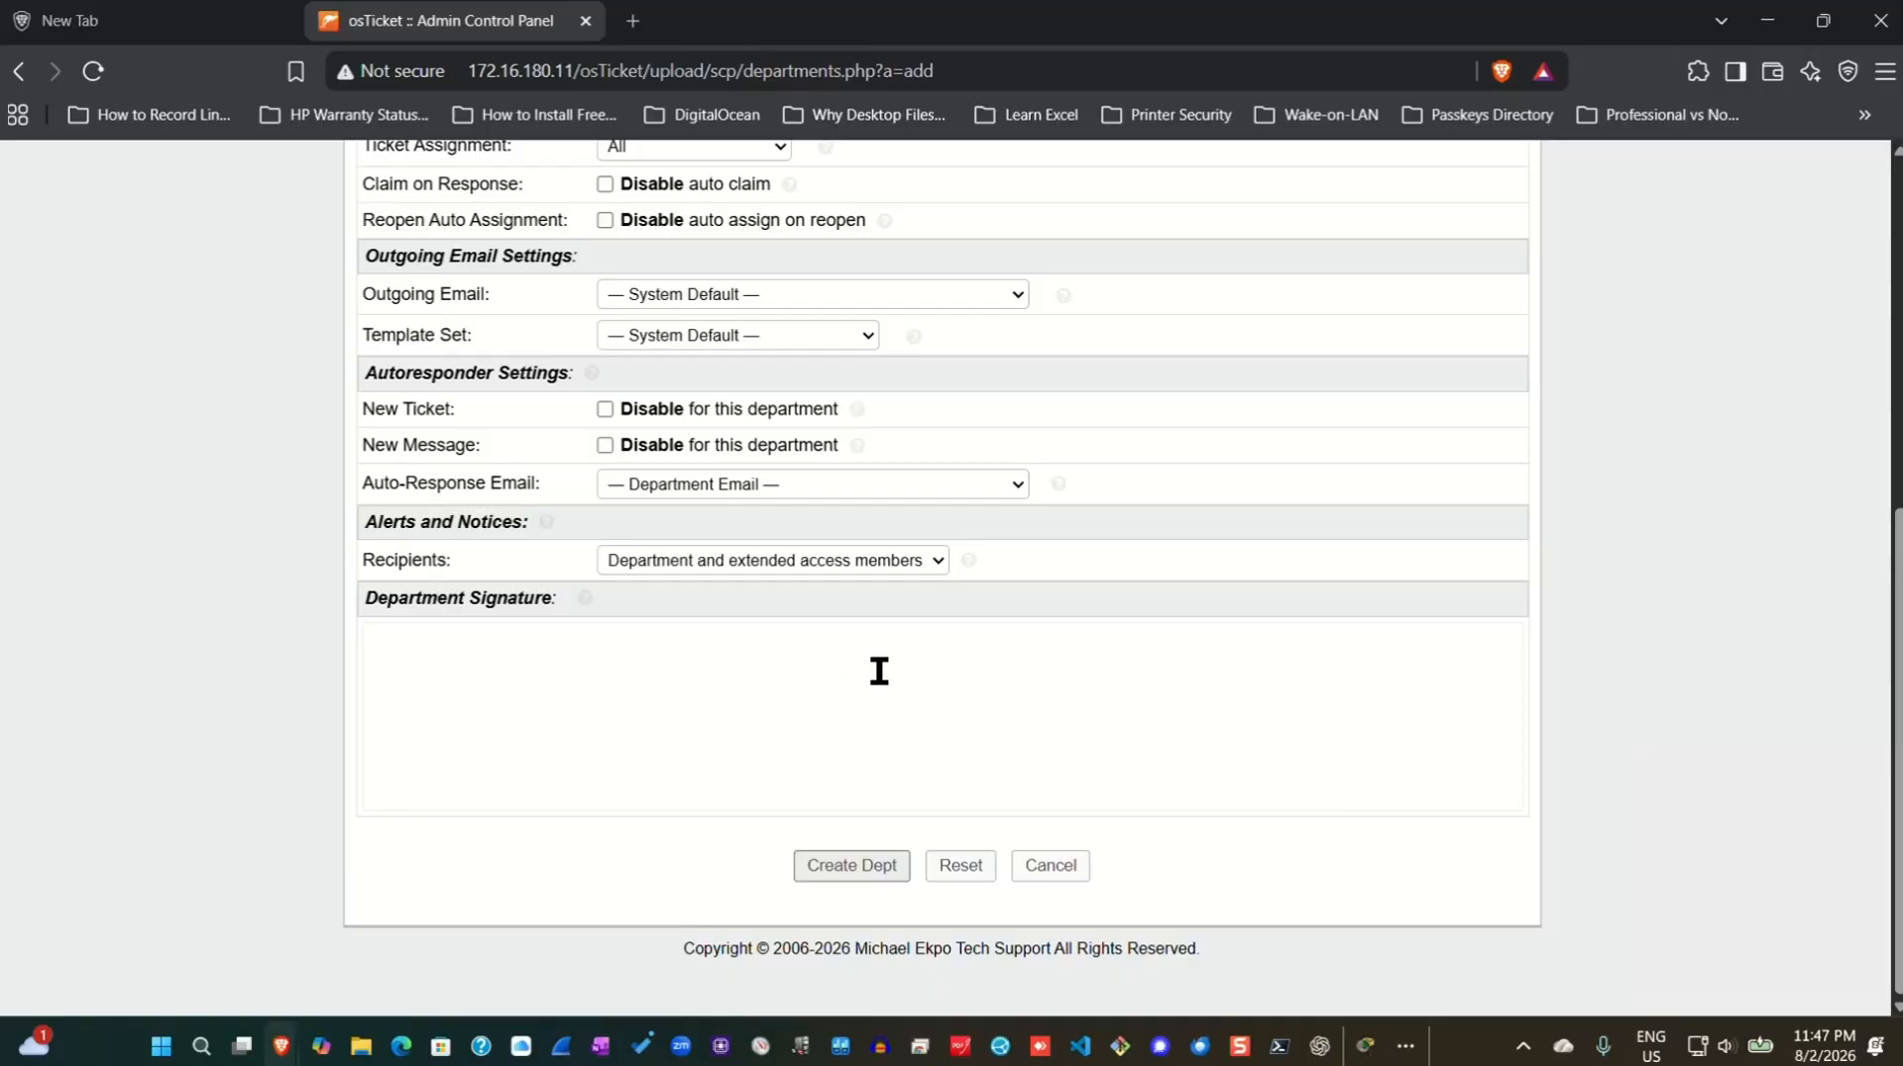
scroll(879, 667, "up", 3)
scroll(997, 751, "down", 3)
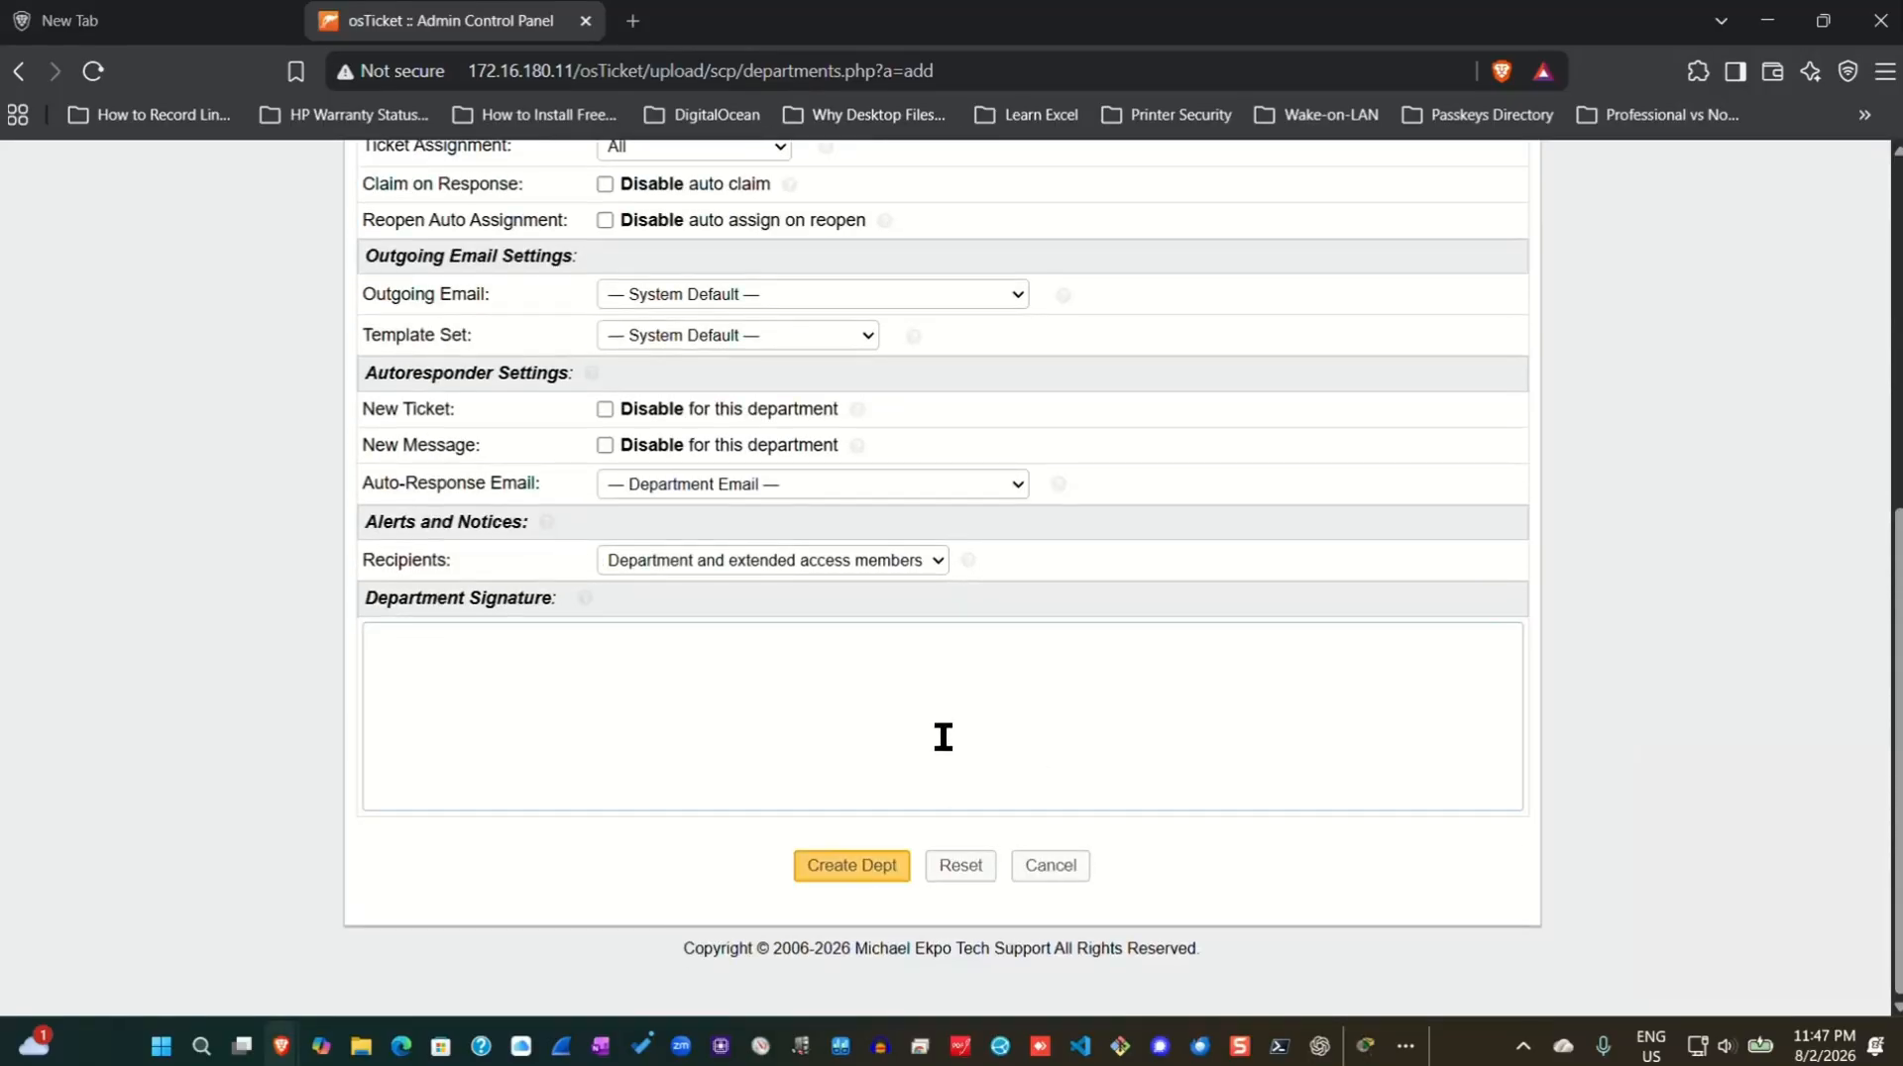
scroll(864, 798, "up", 4)
scroll(864, 793, "down", 4)
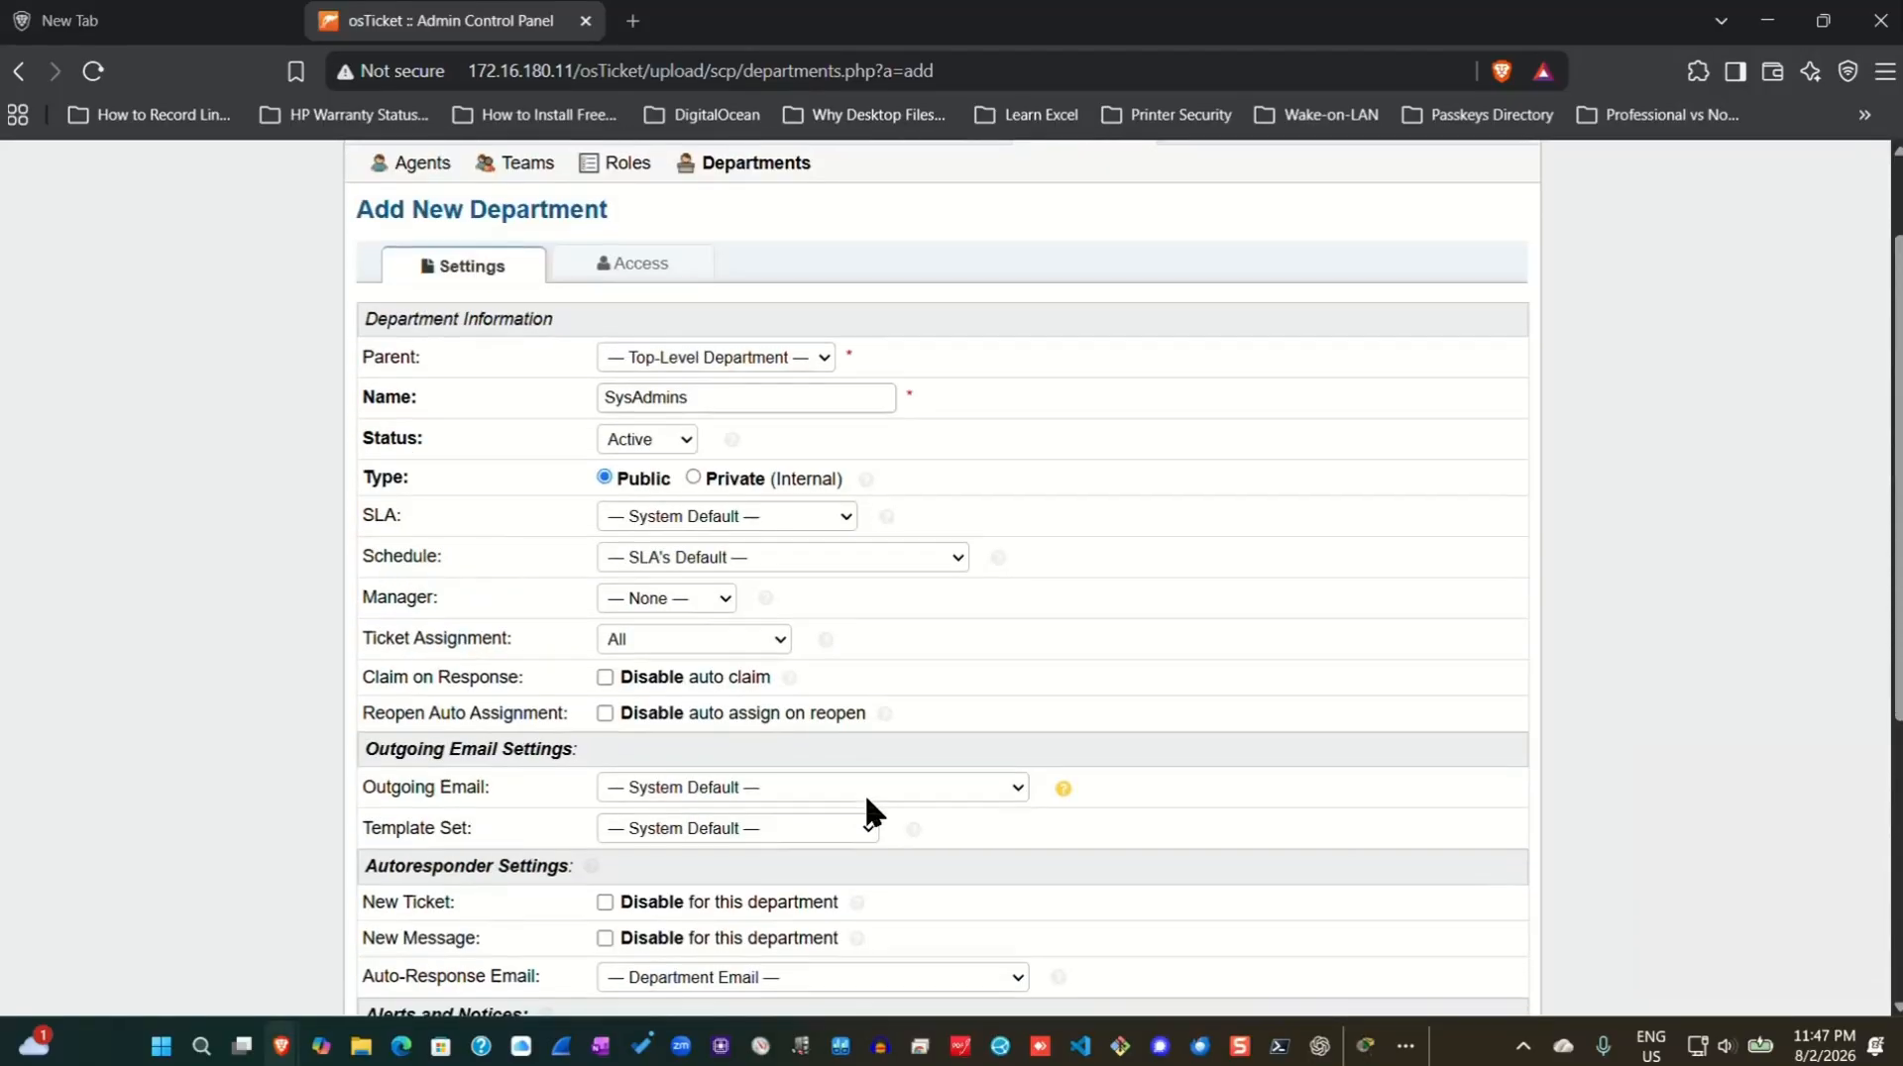
scroll(864, 793, "up", 5)
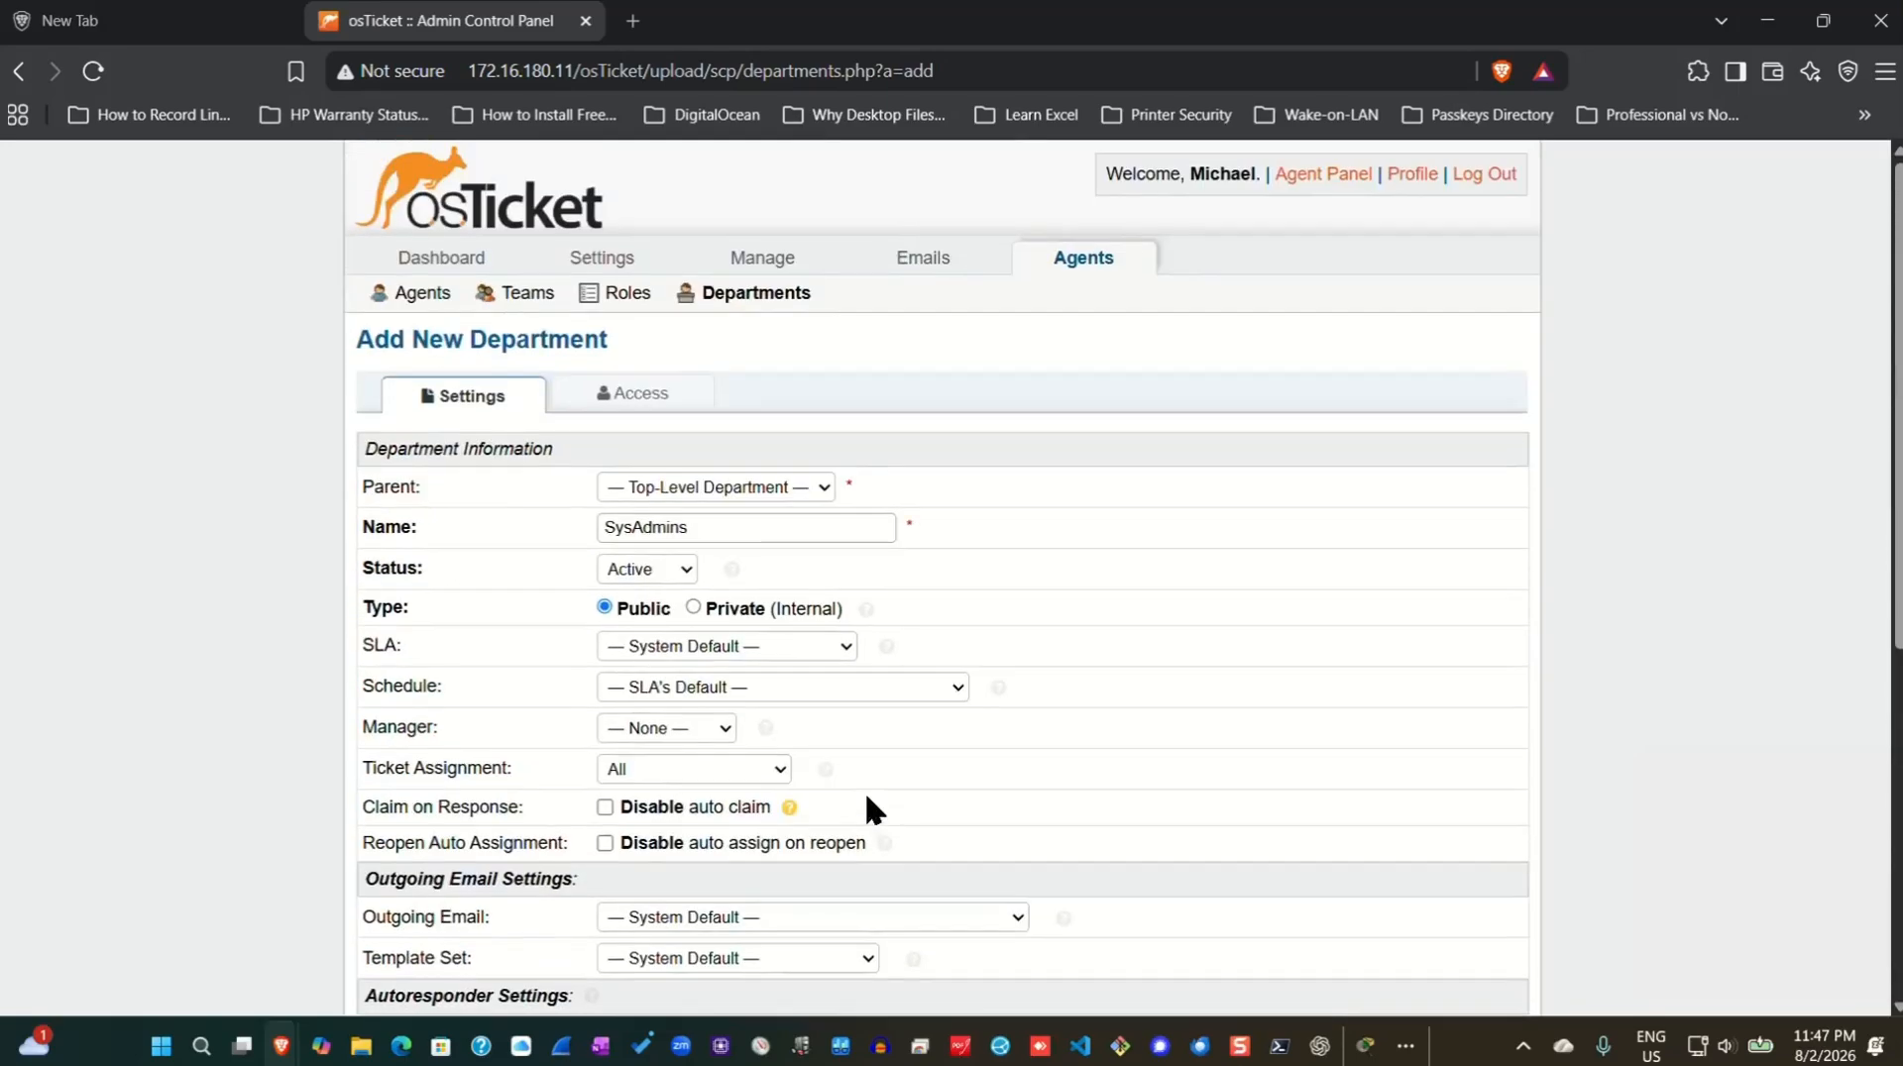
scroll(757, 693, "down", 5)
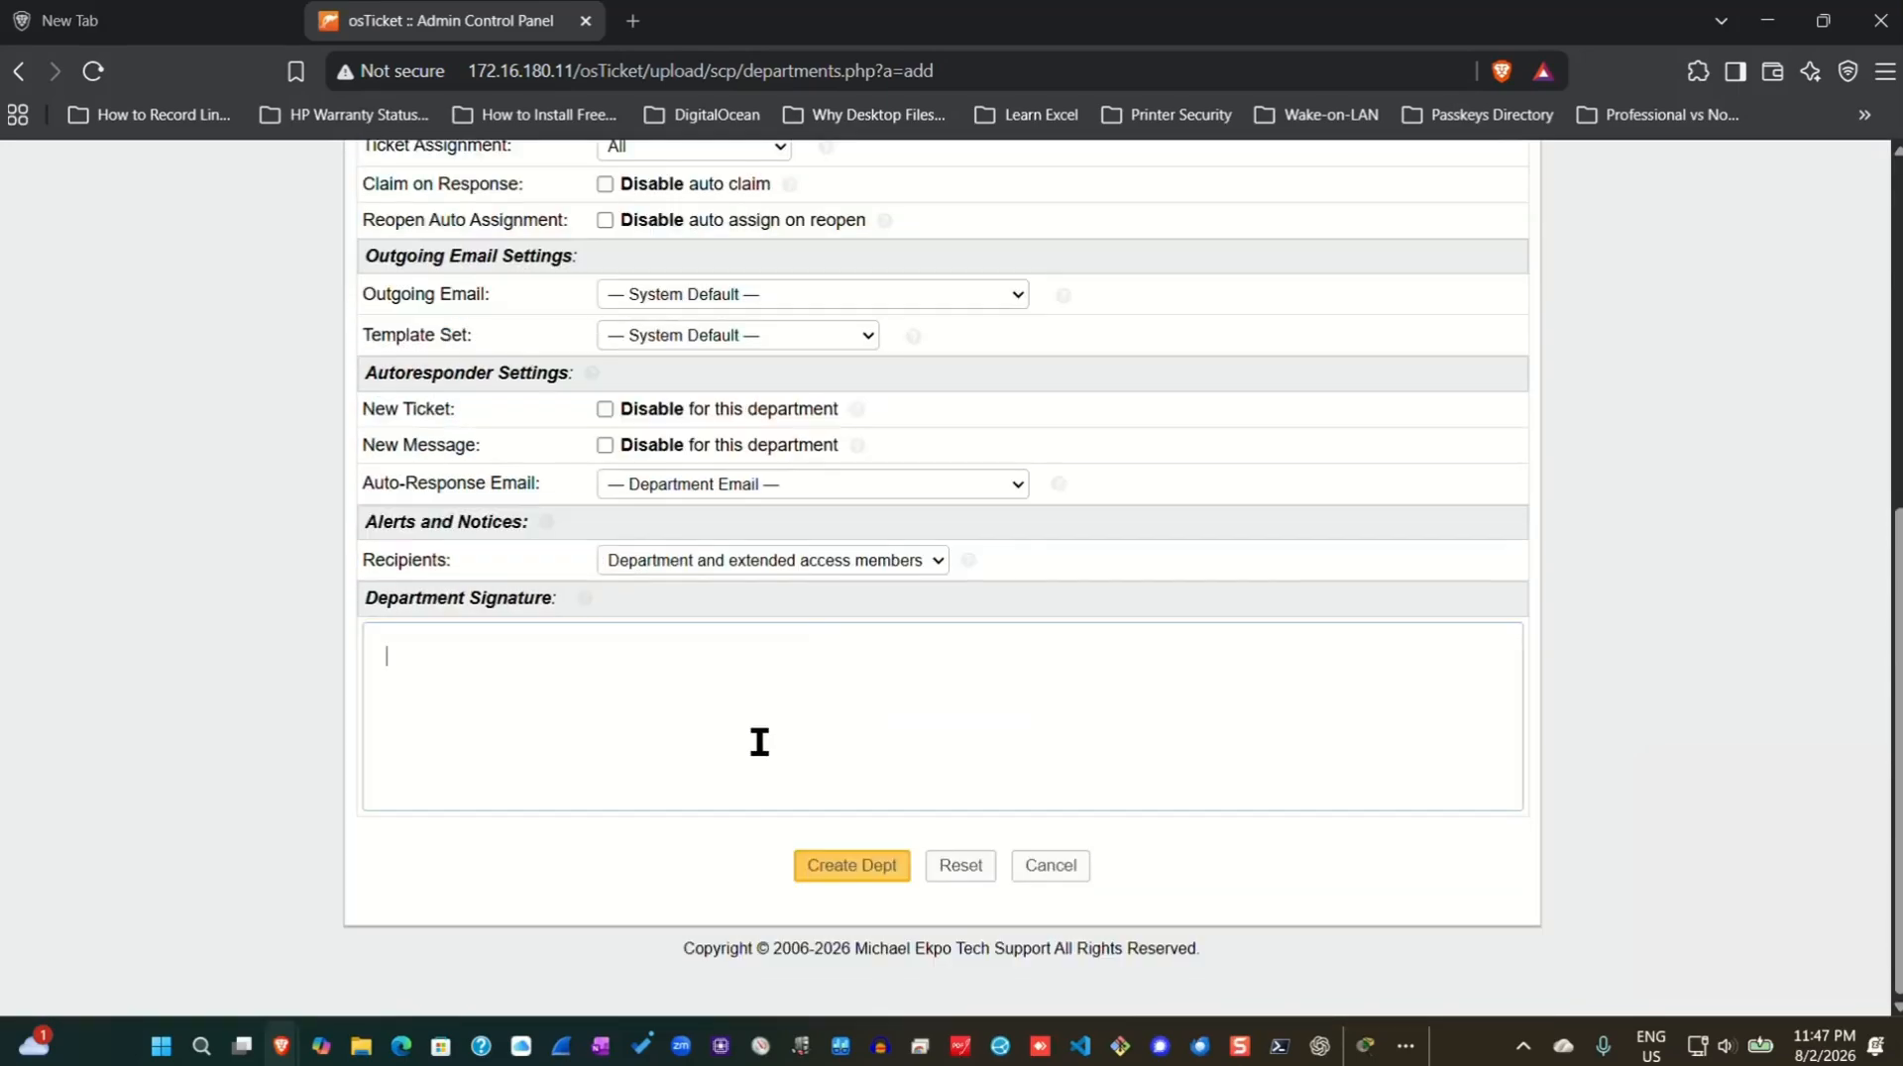
left_click(854, 868)
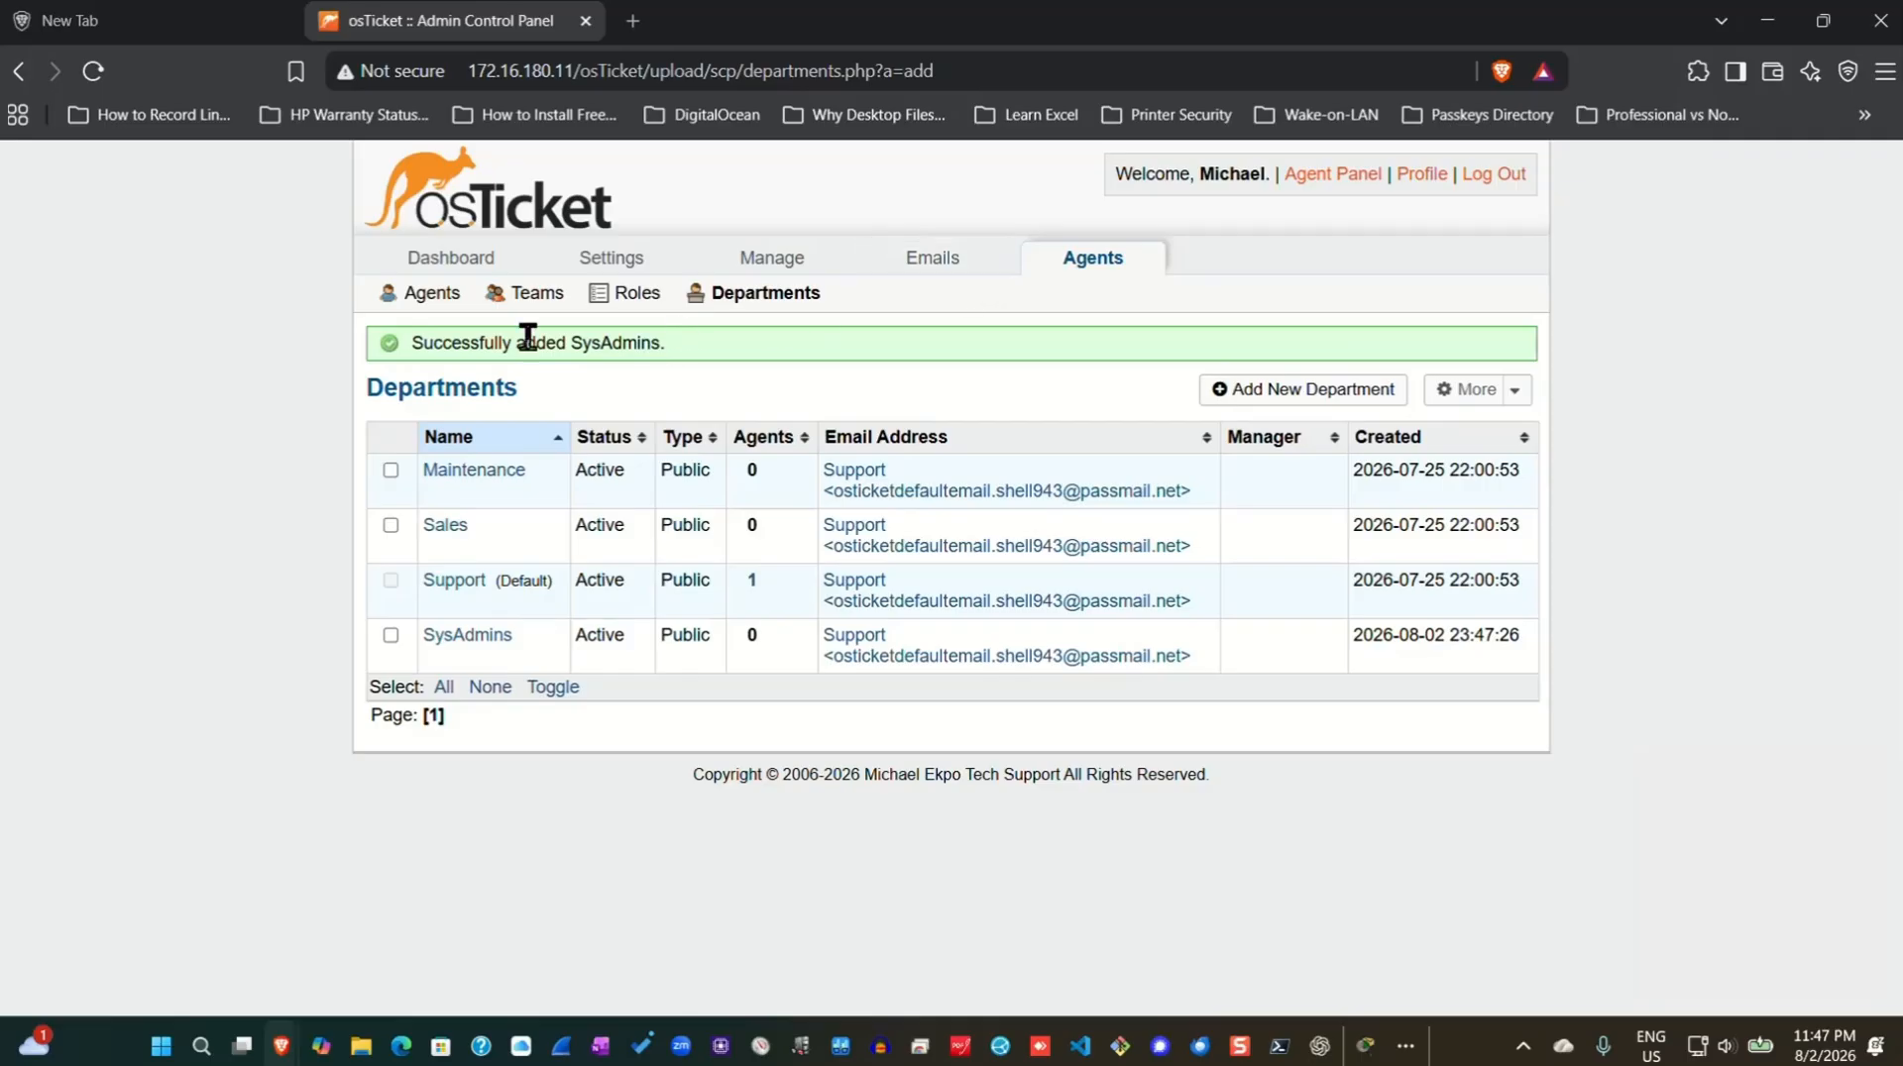
Start a new agent from the Agents list and enter the agent's first and last name.
left_click(421, 297)
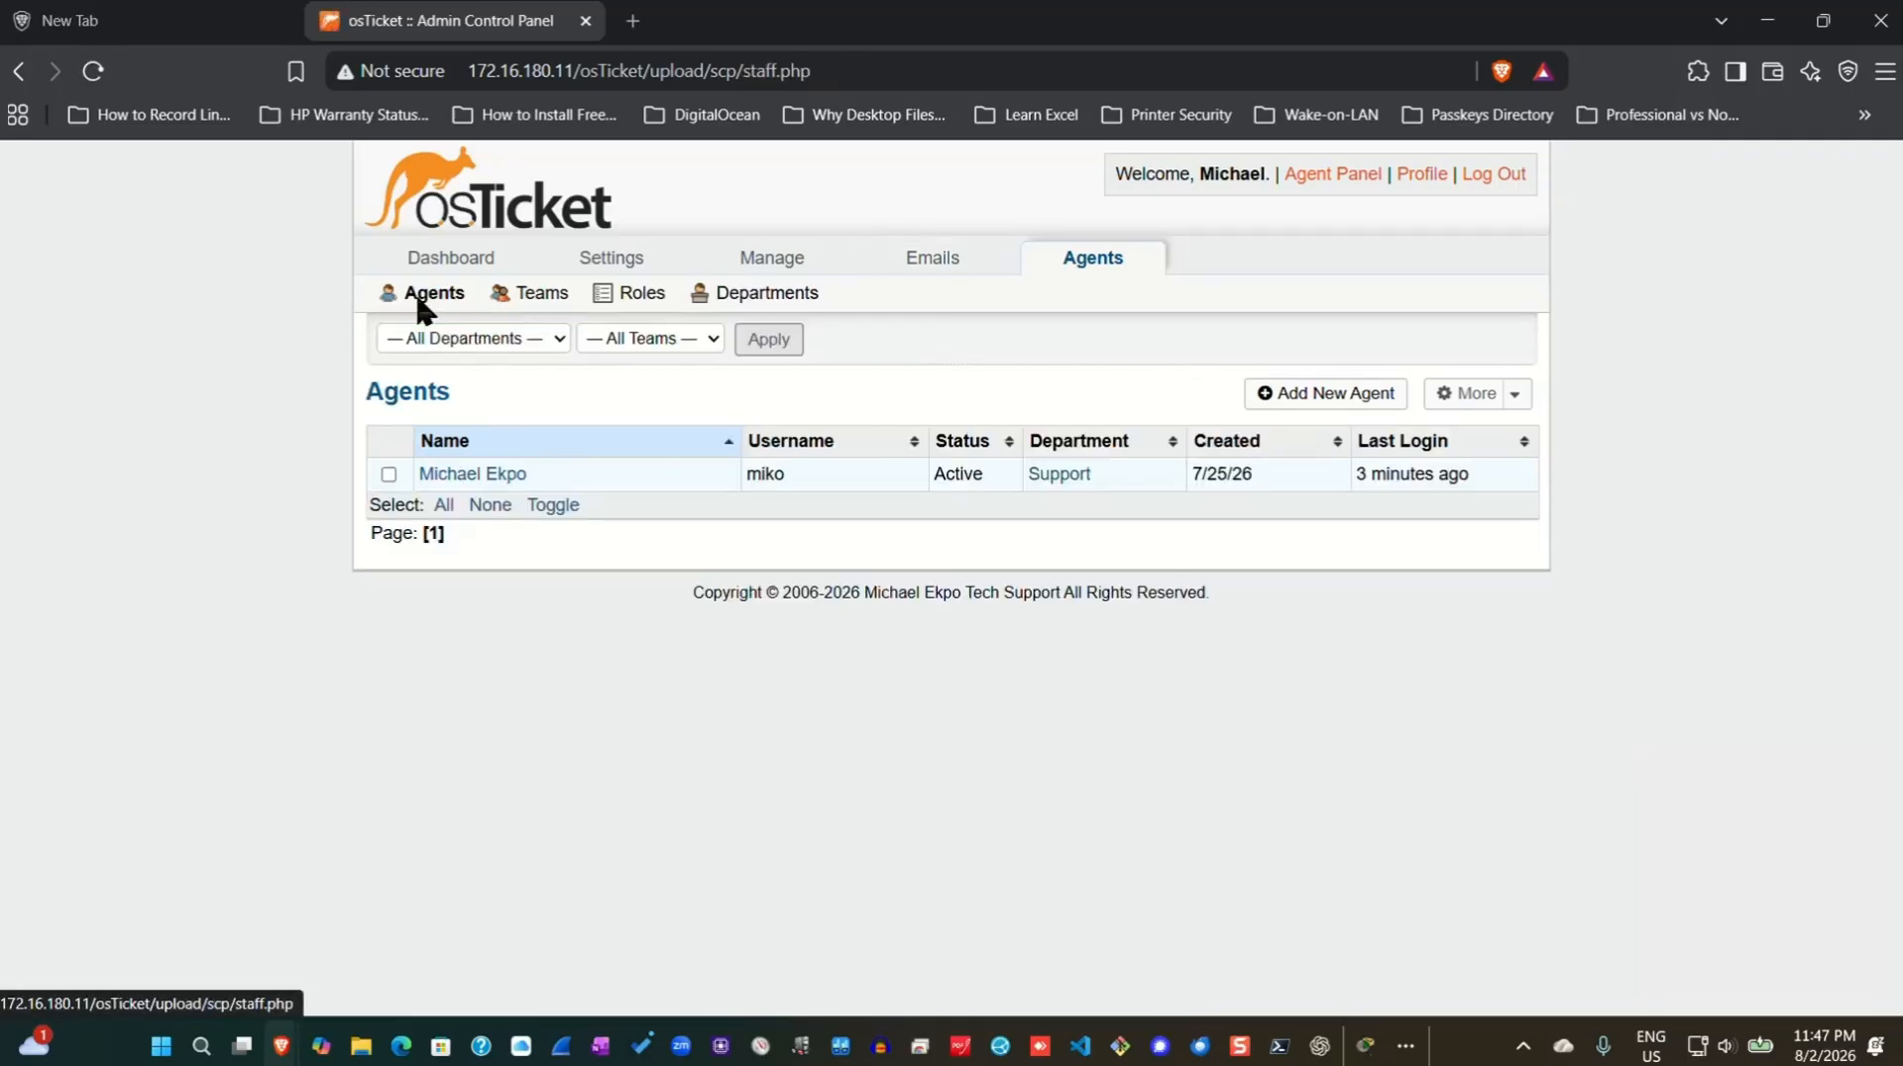
left_click(1290, 388)
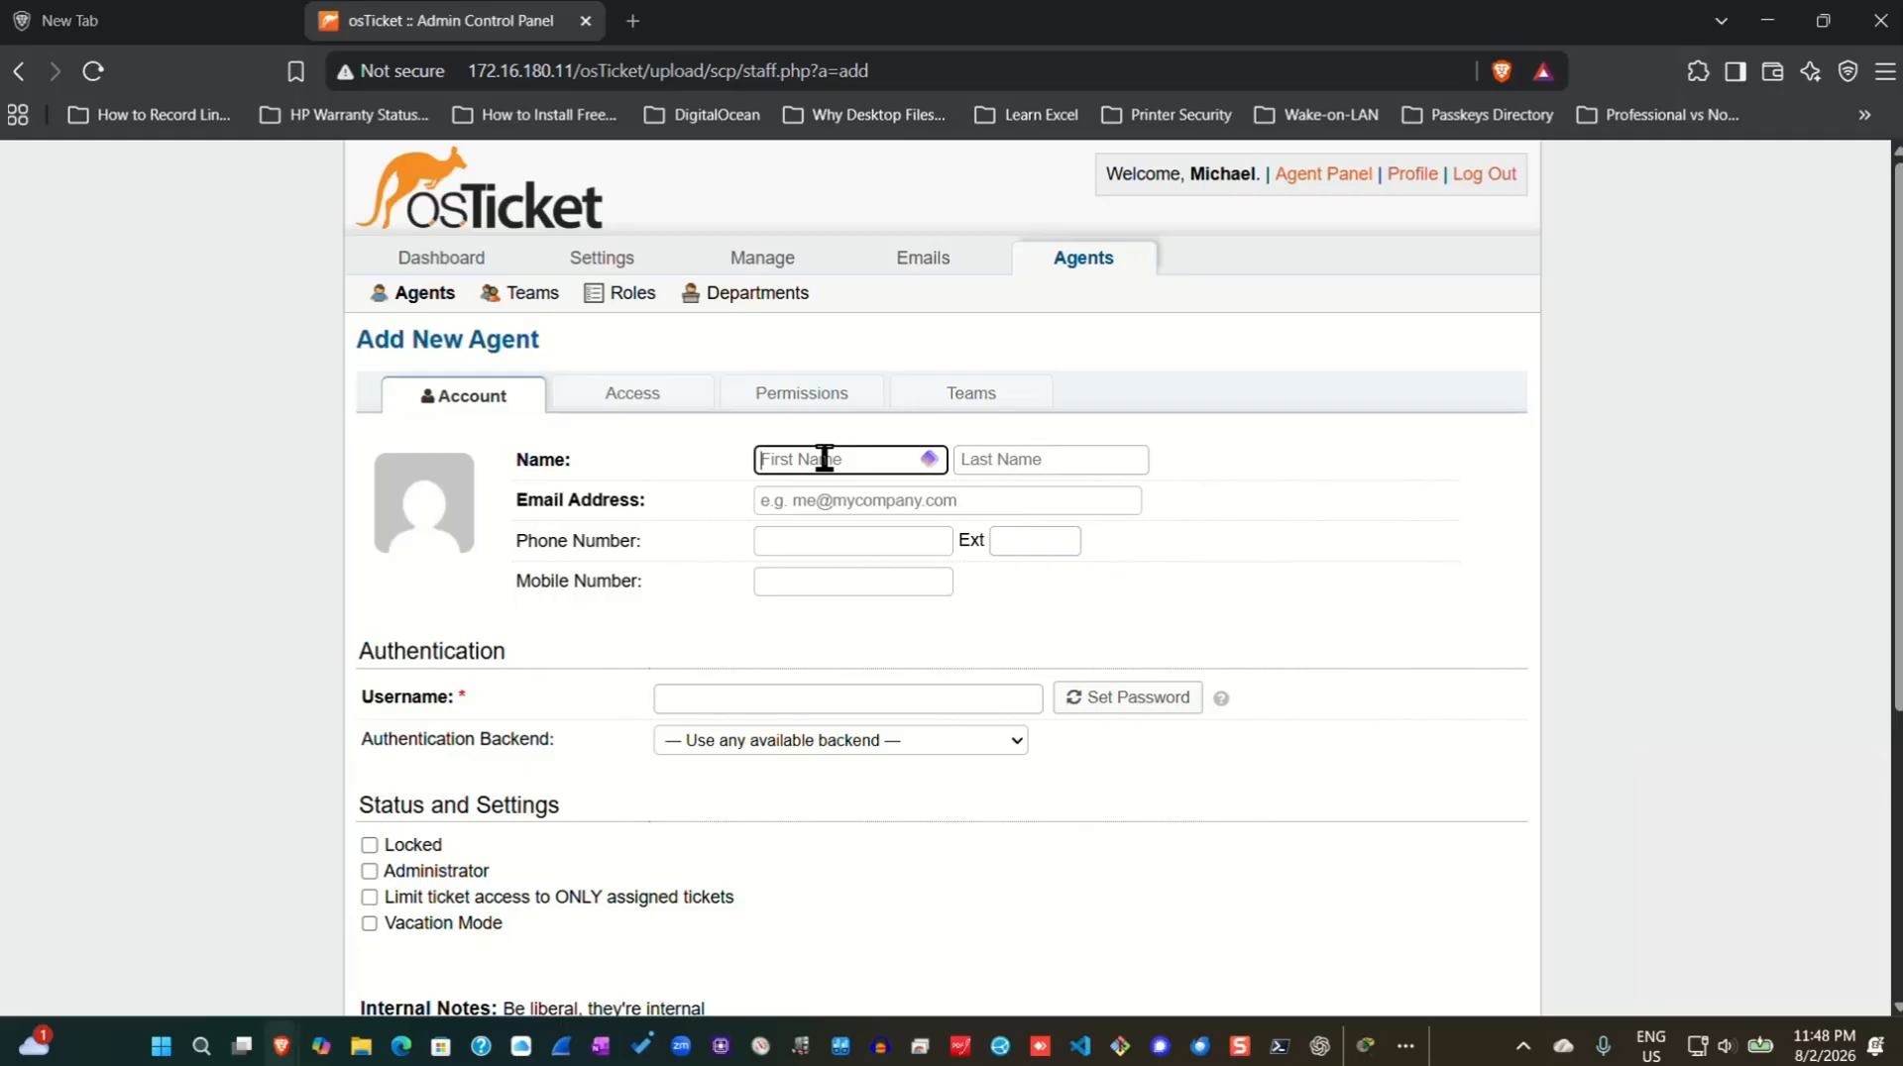
left_click(1060, 459)
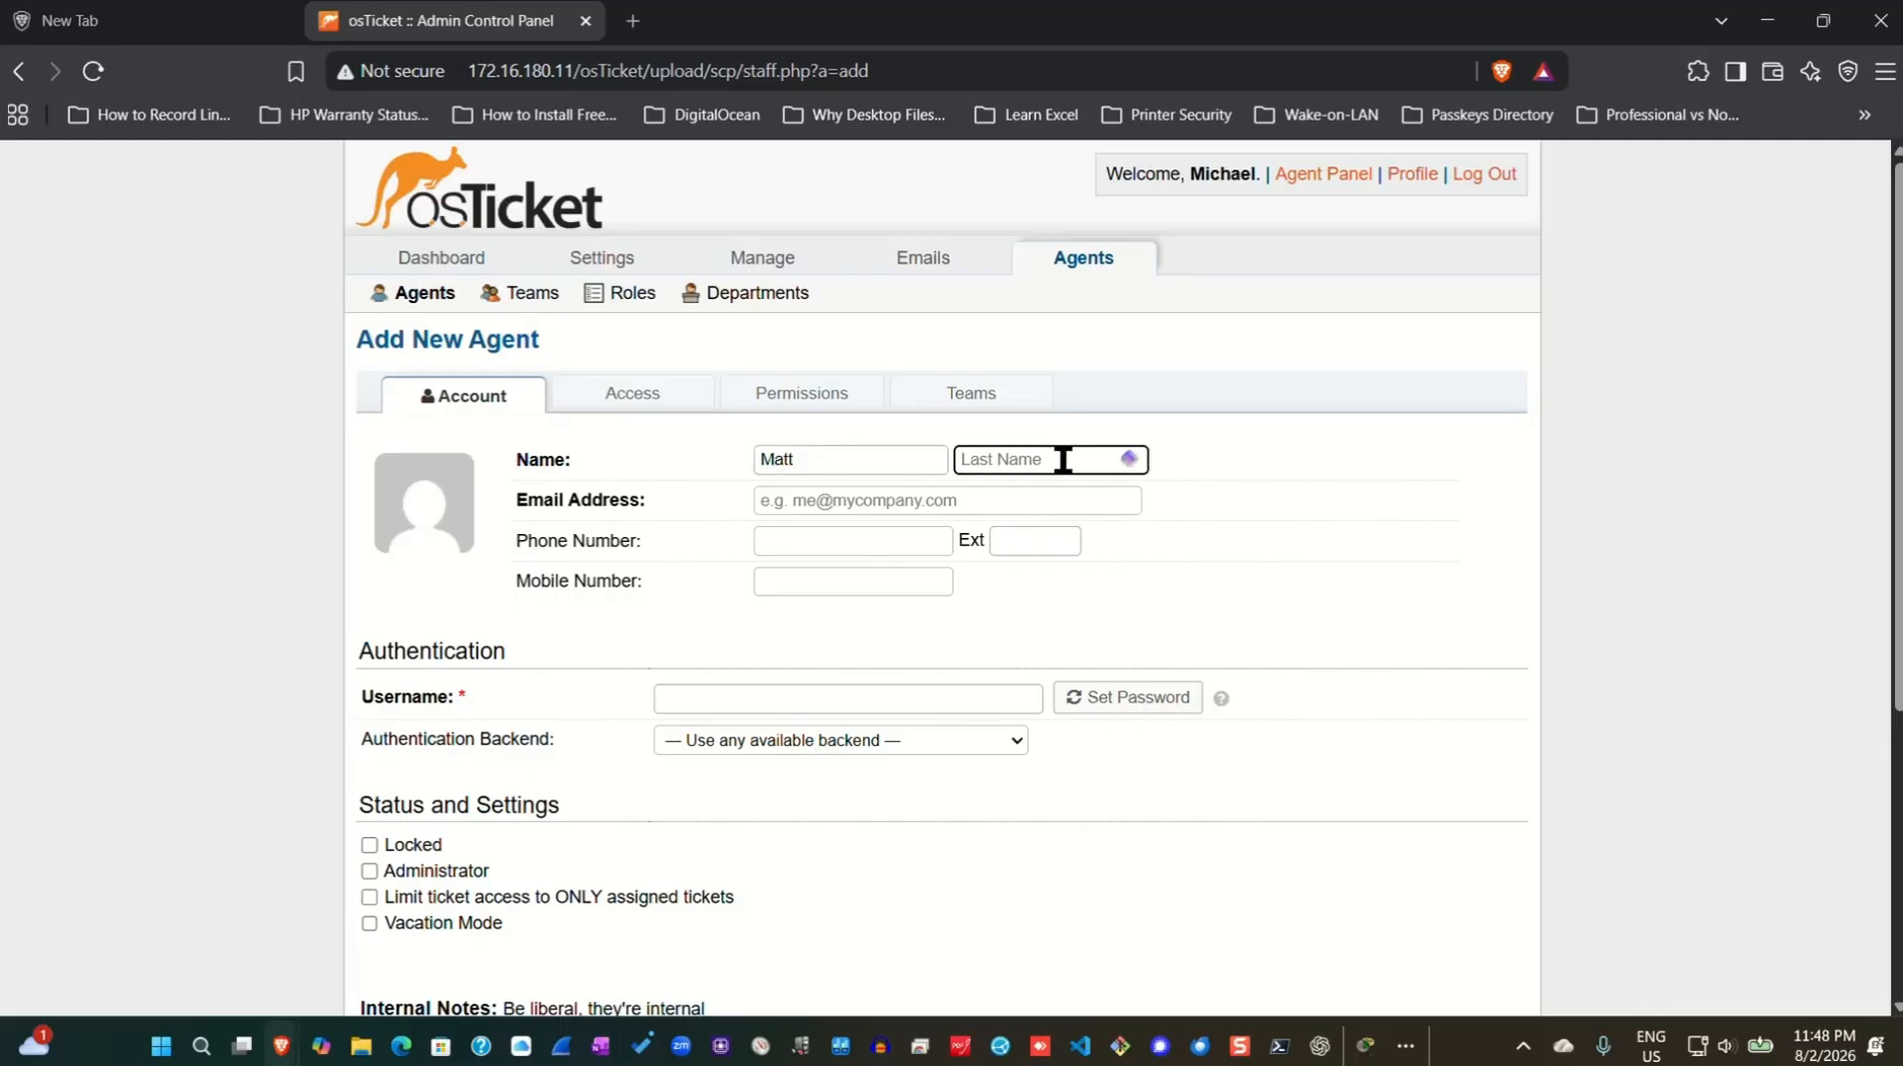
Paste the agent's e-mail address and enter the agent's username.
right_click(807, 500)
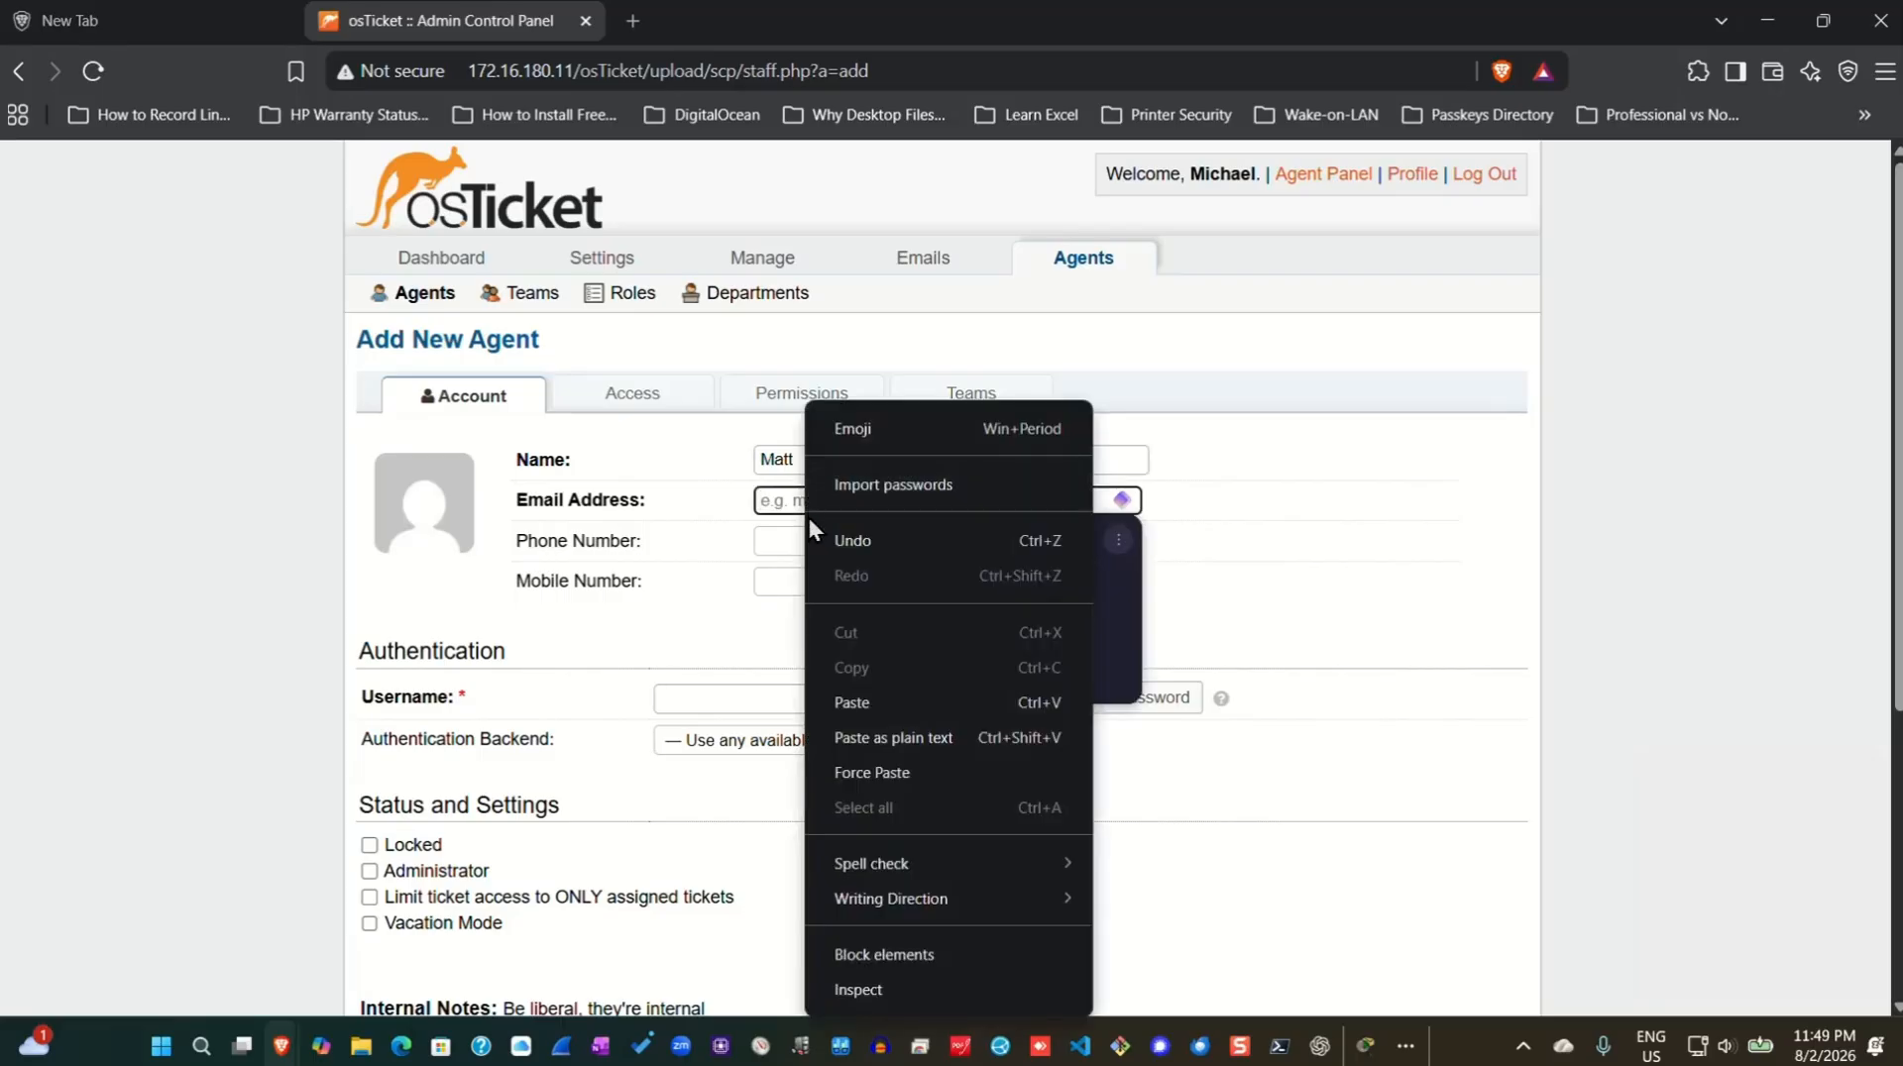
left_click(846, 705)
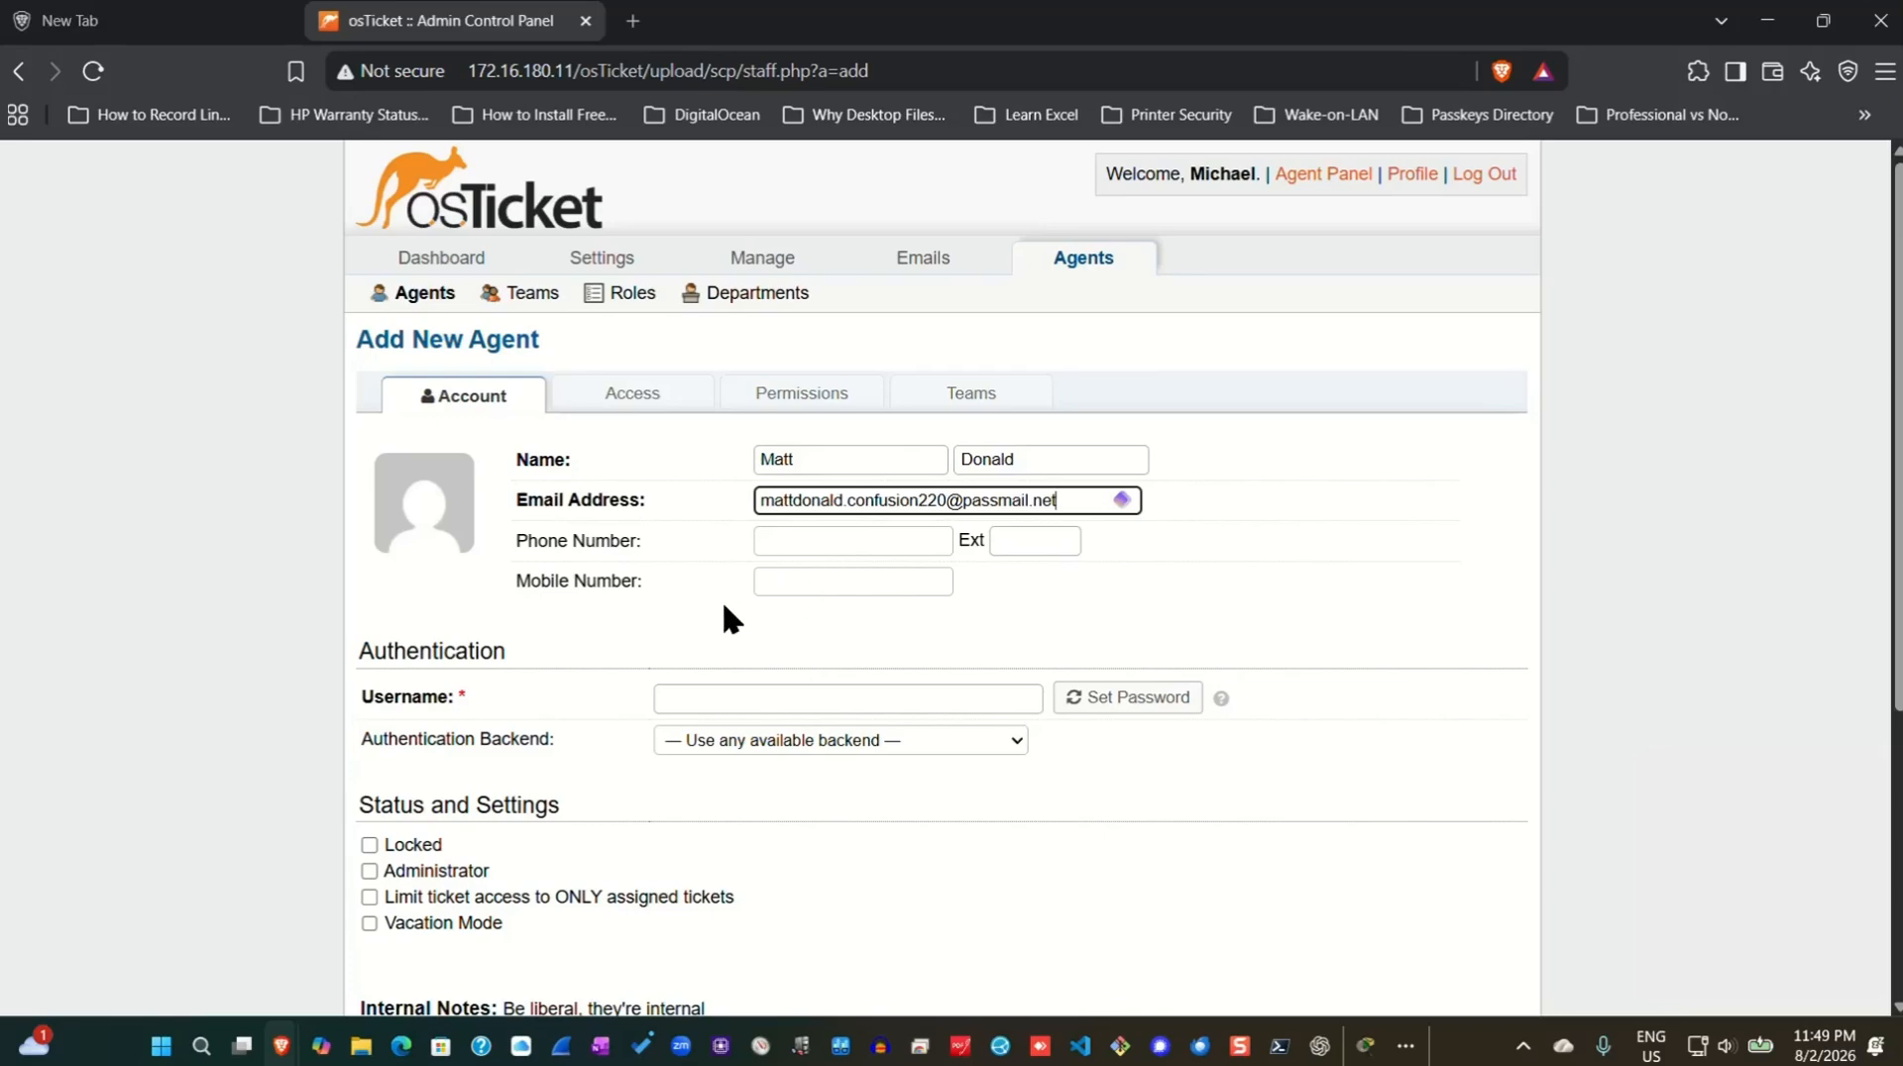
scroll(723, 607, "down", 1)
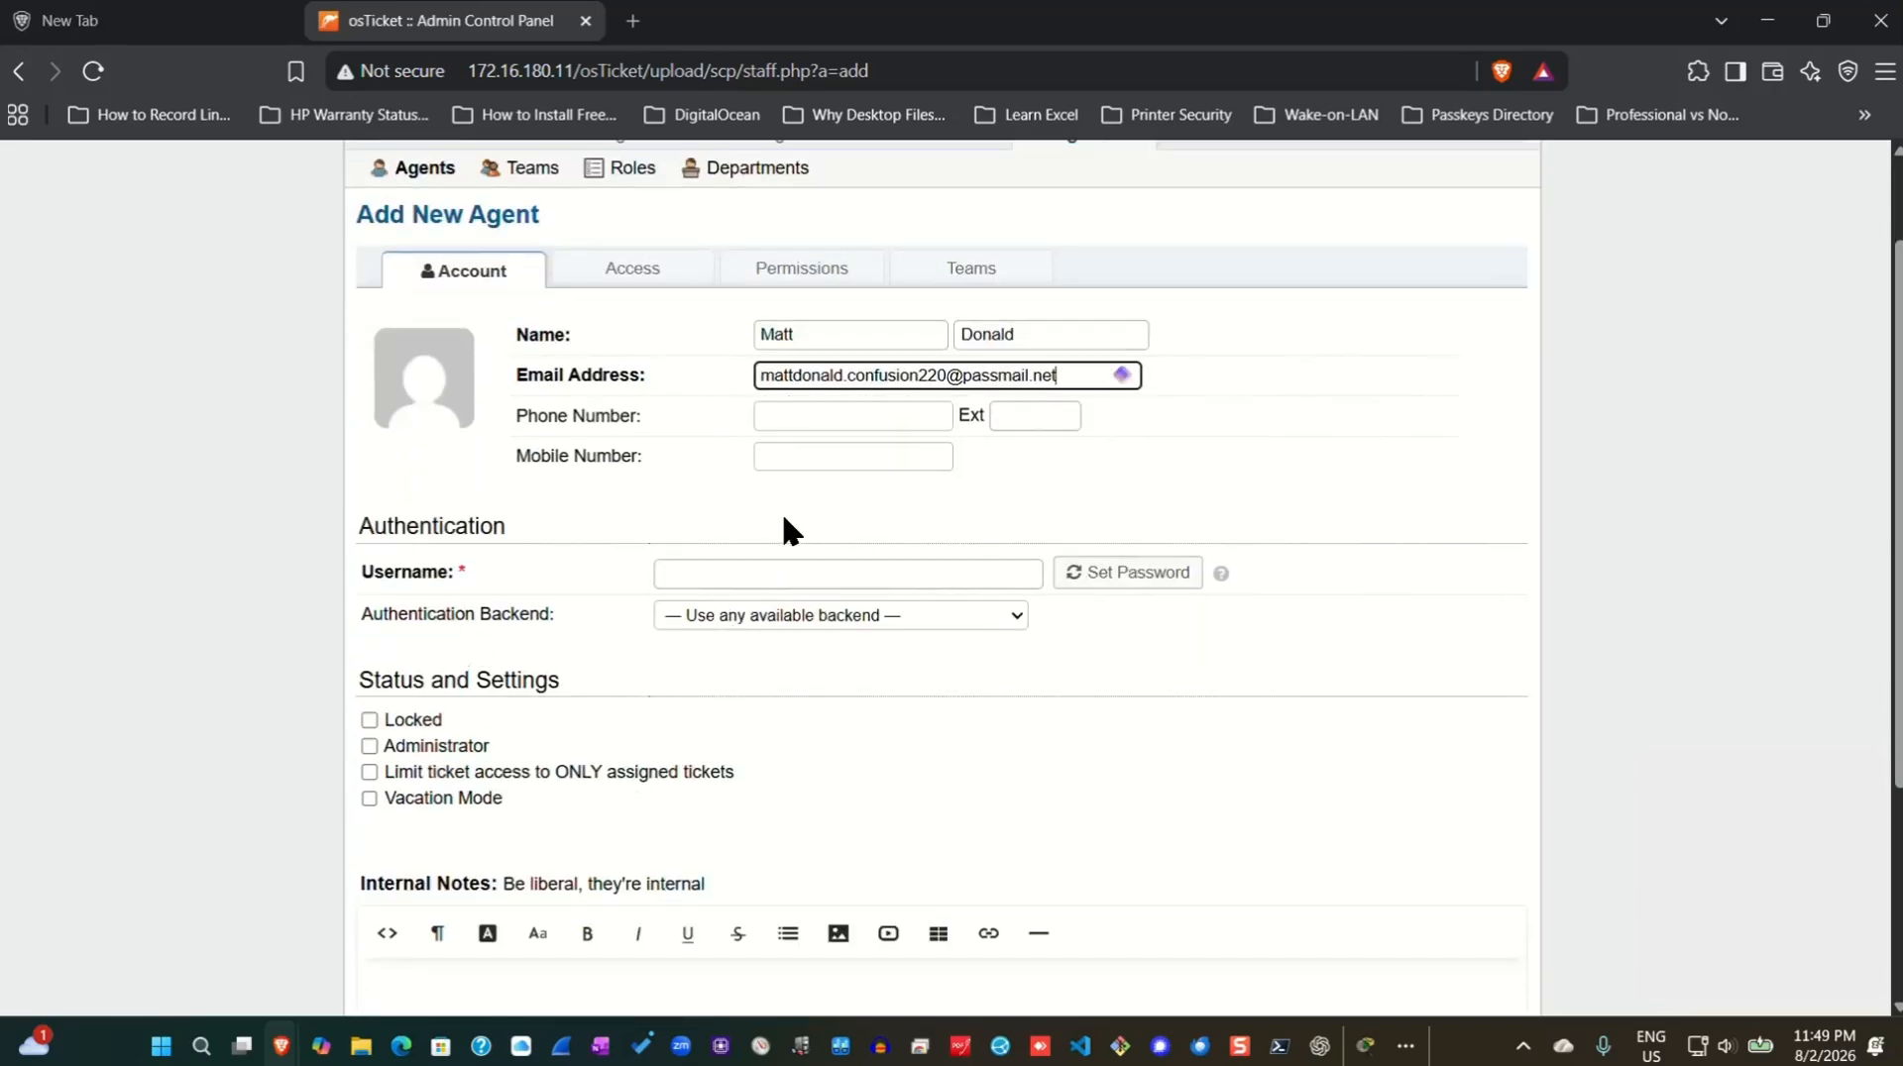
left_click(734, 578)
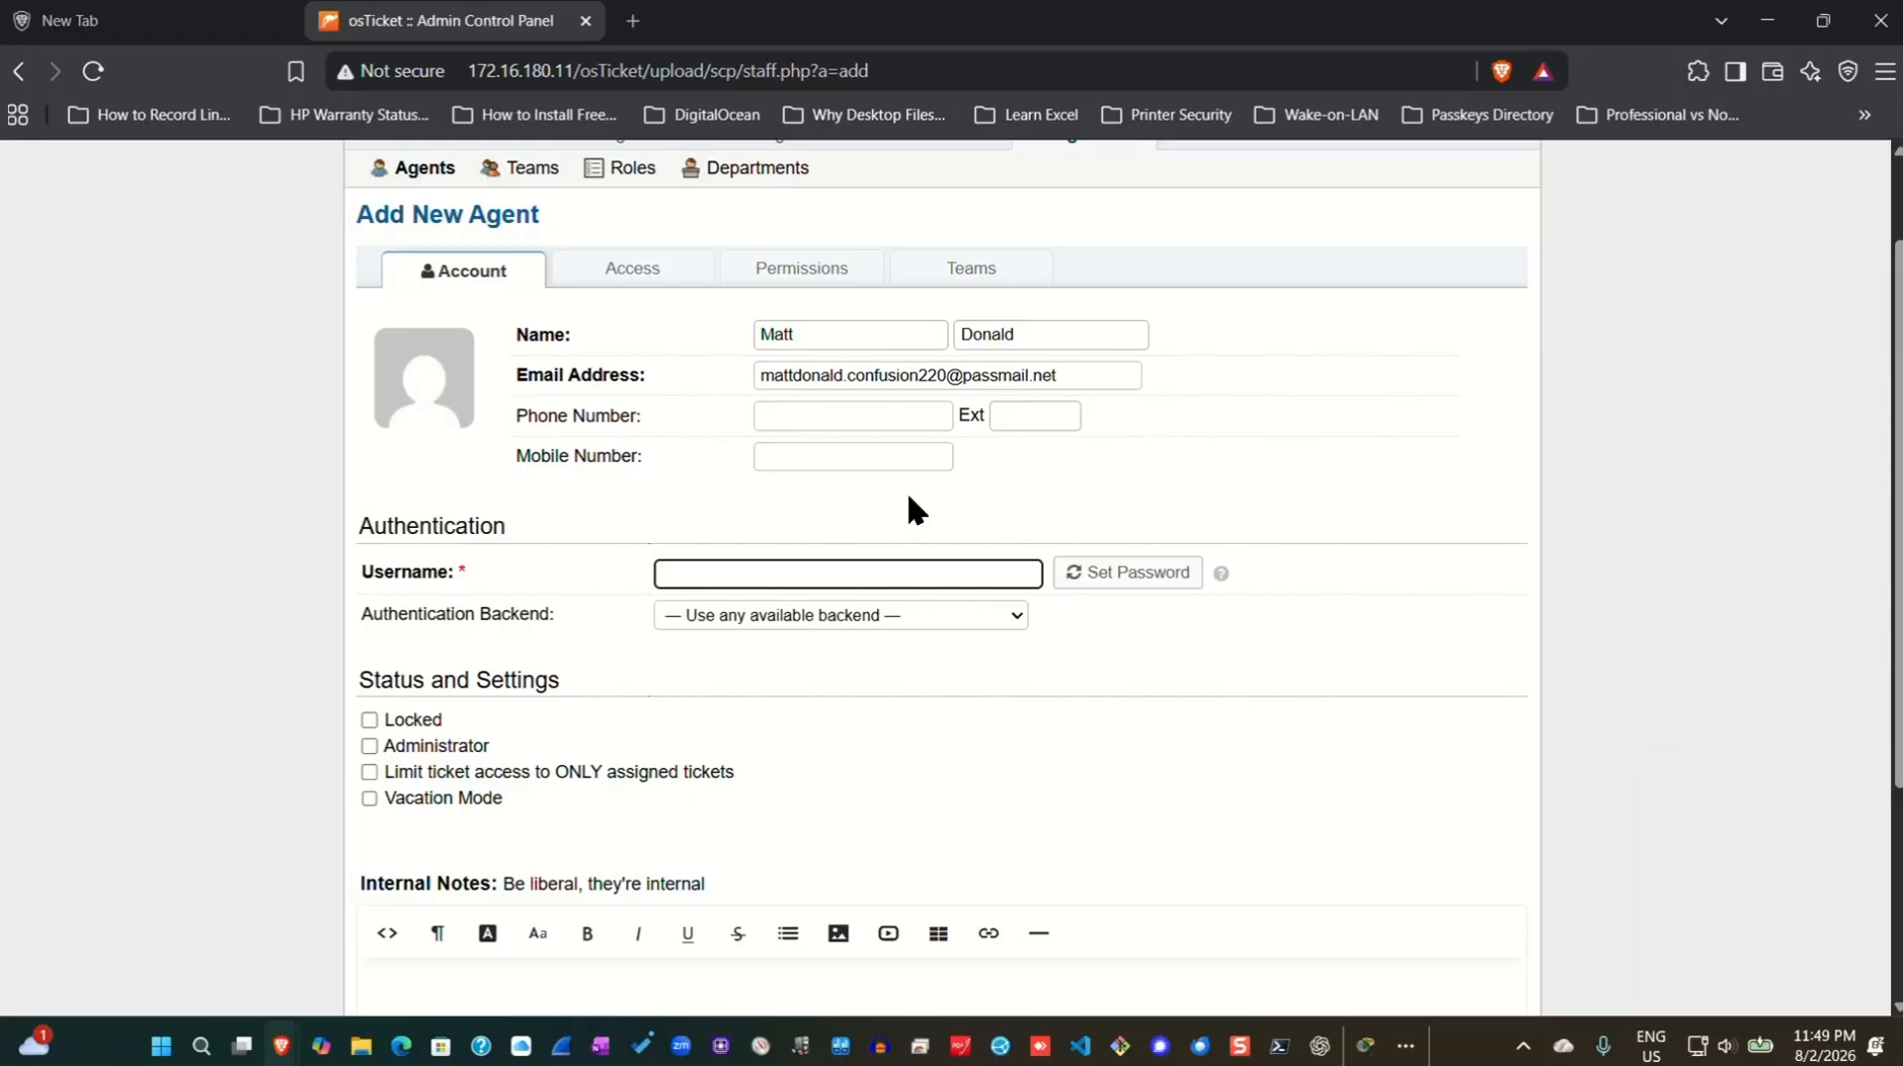
Set a generated password for the agent, with no reset e-mail or forced change.
left_click(1140, 582)
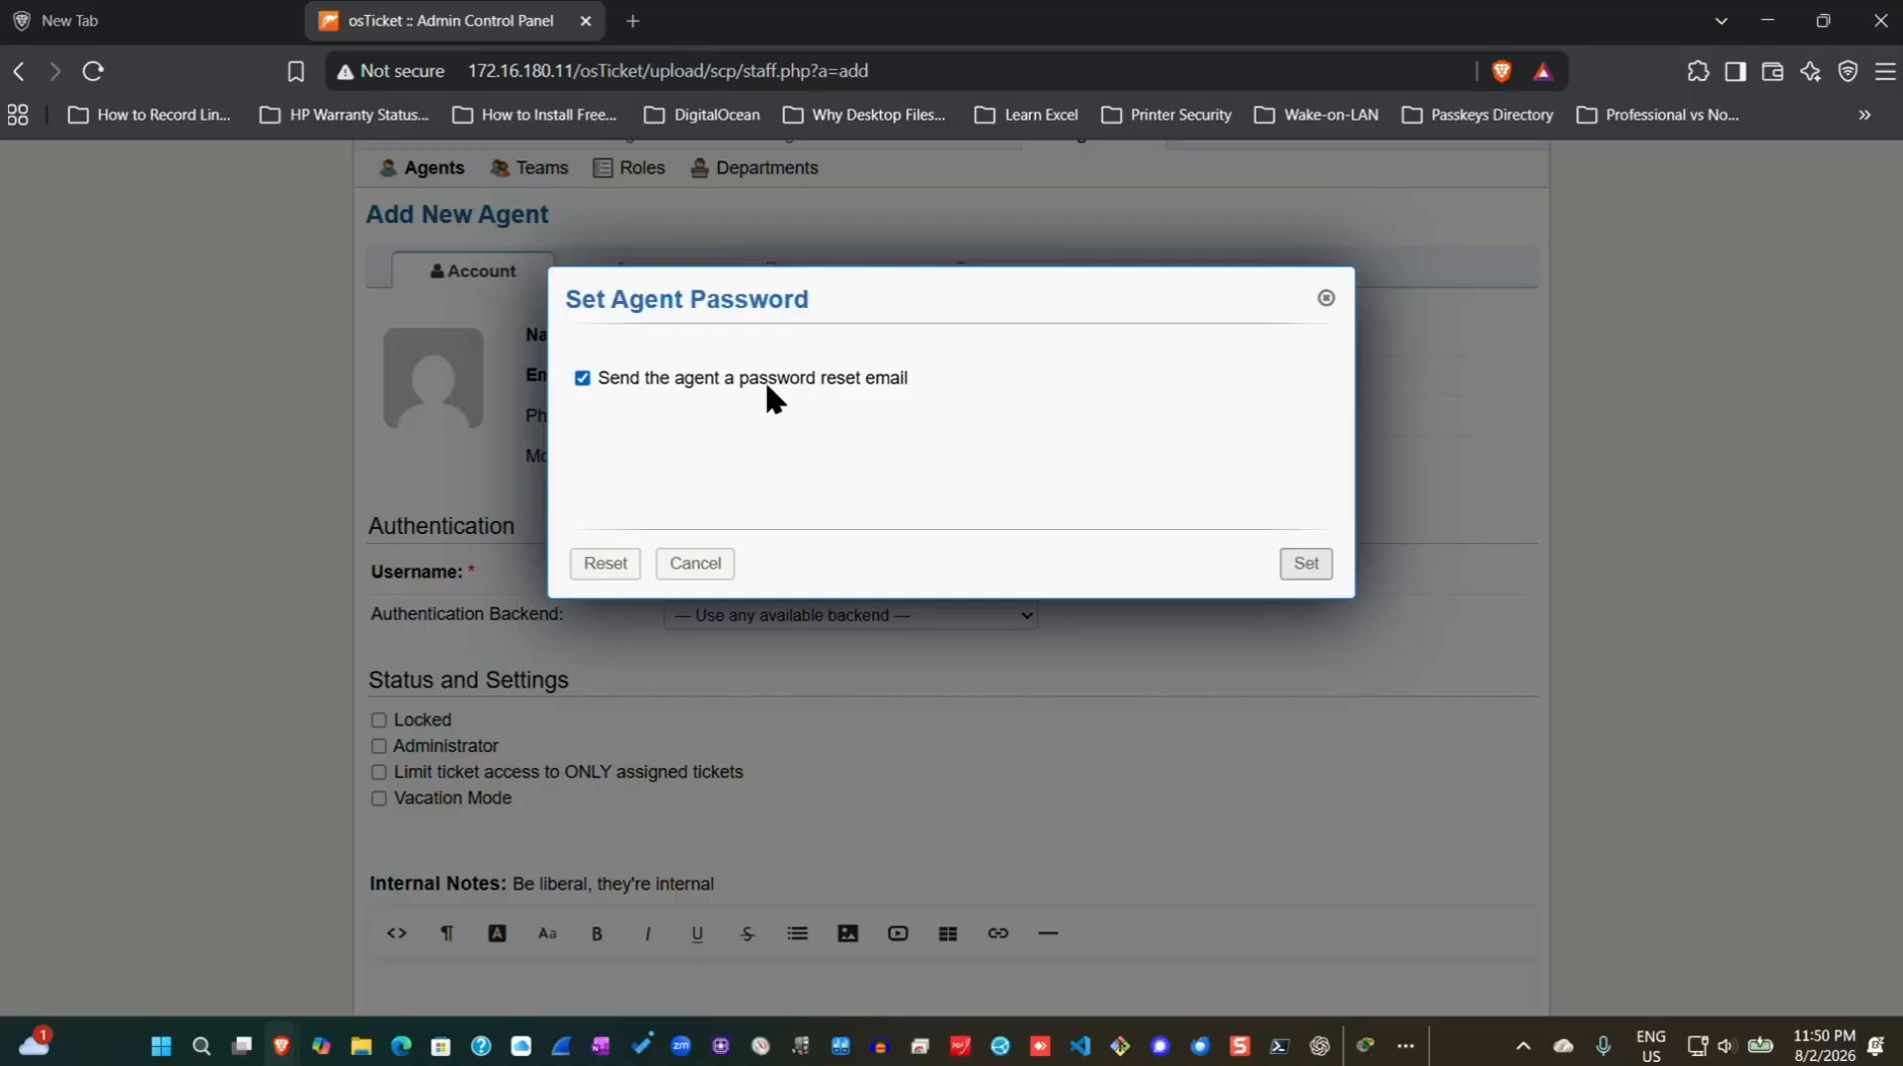
left_click(582, 379)
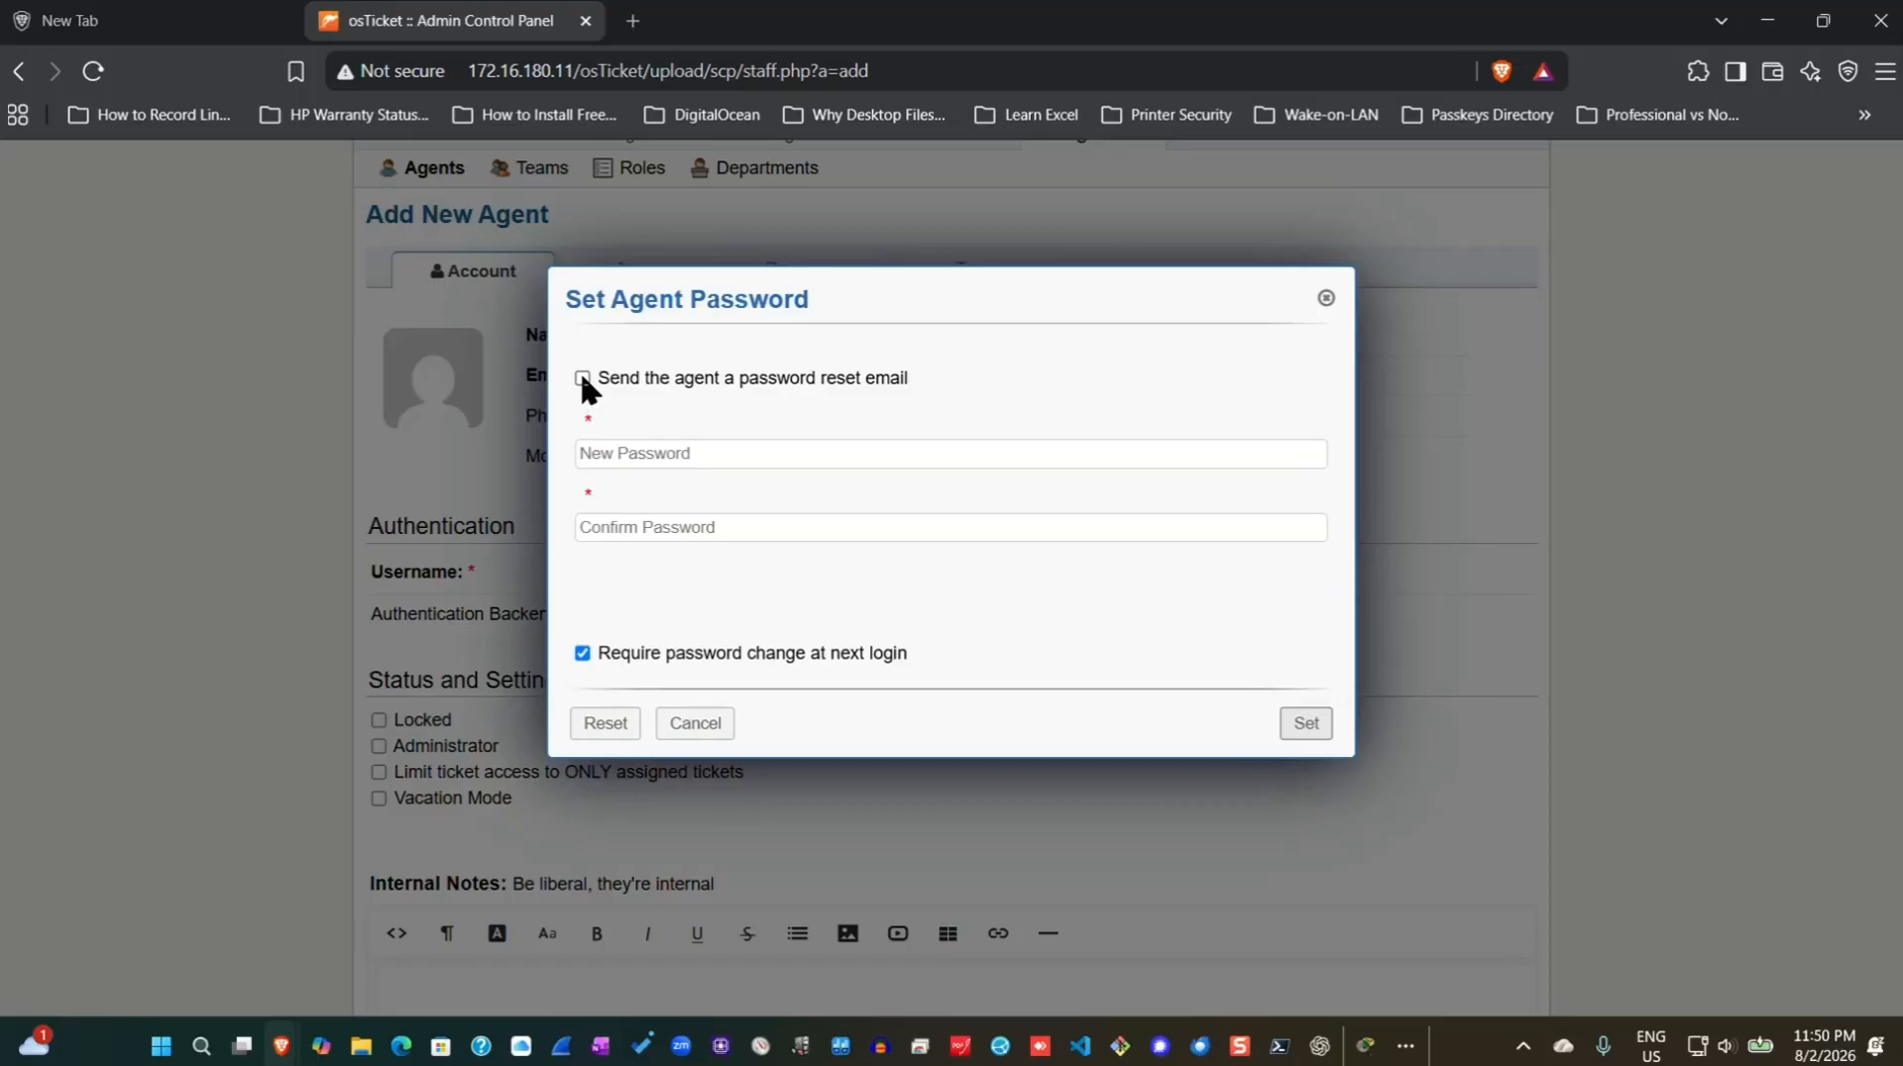
left_click(582, 654)
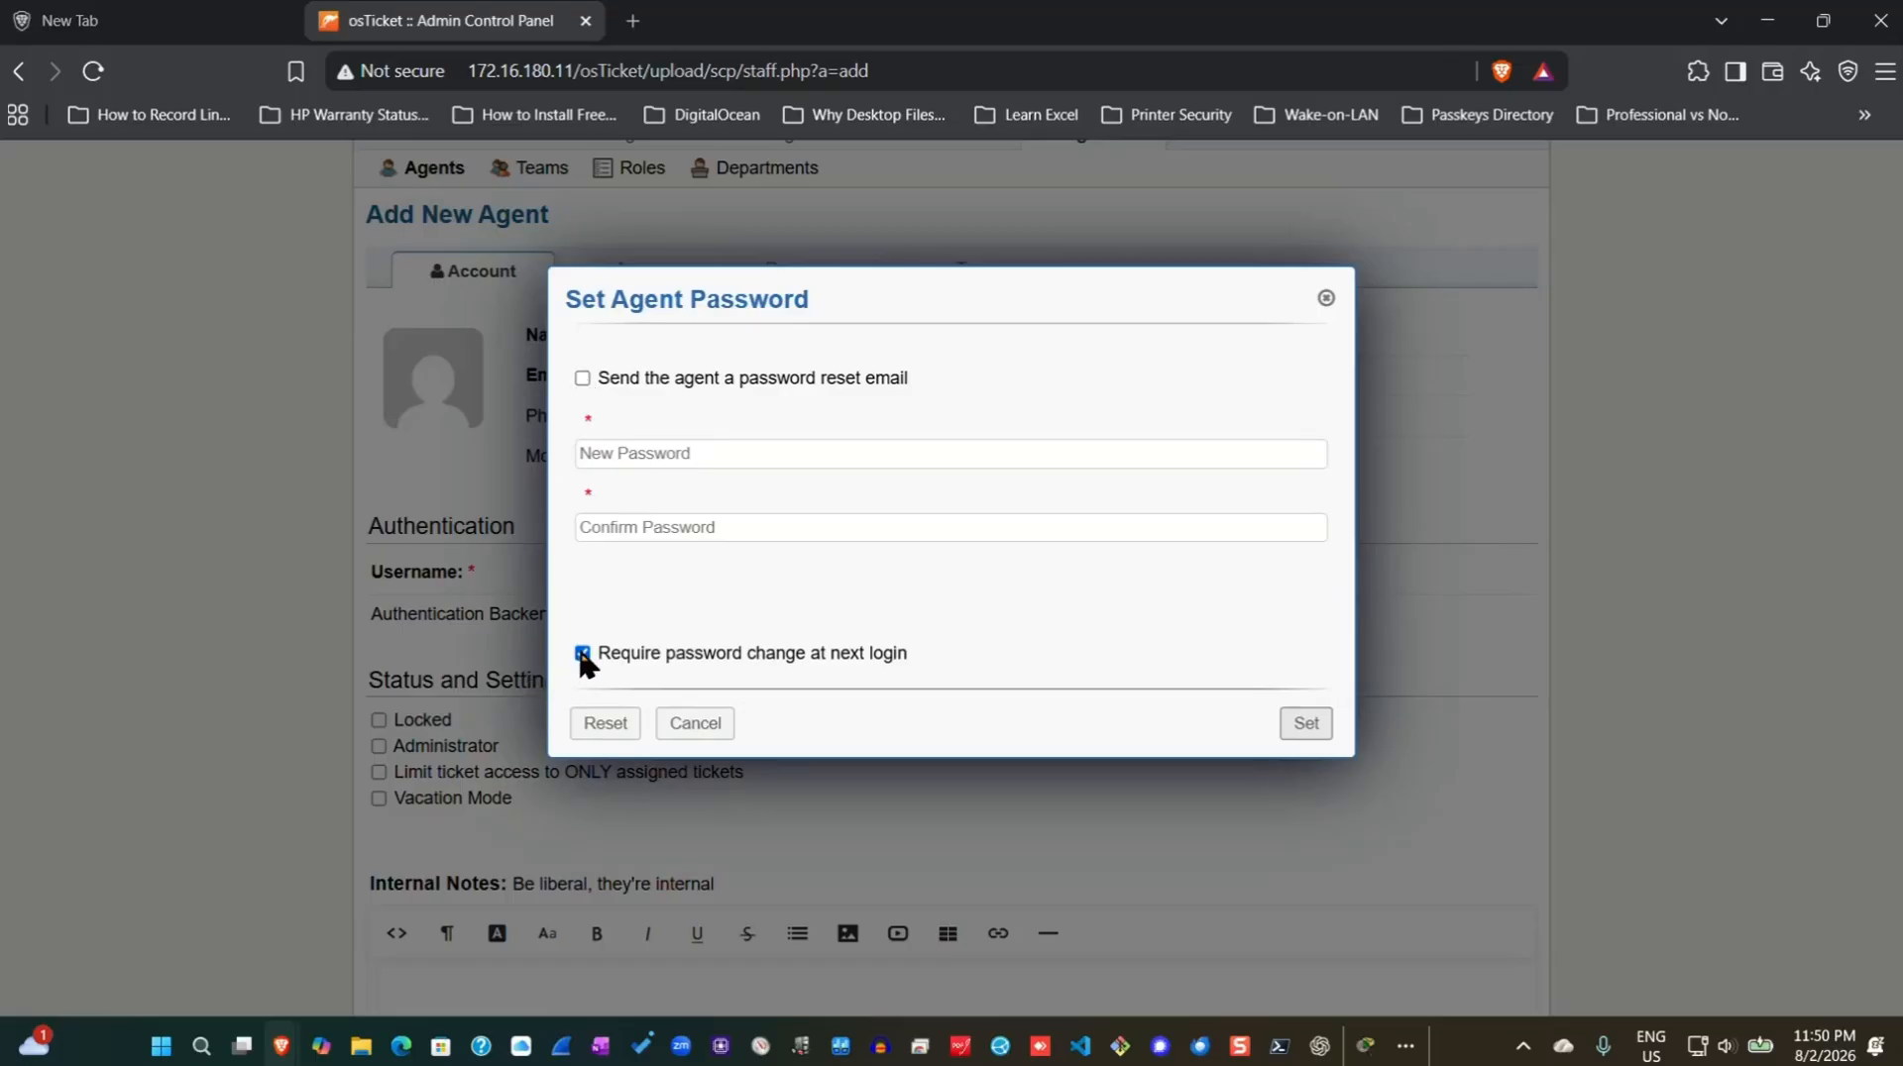
left_click(799, 455)
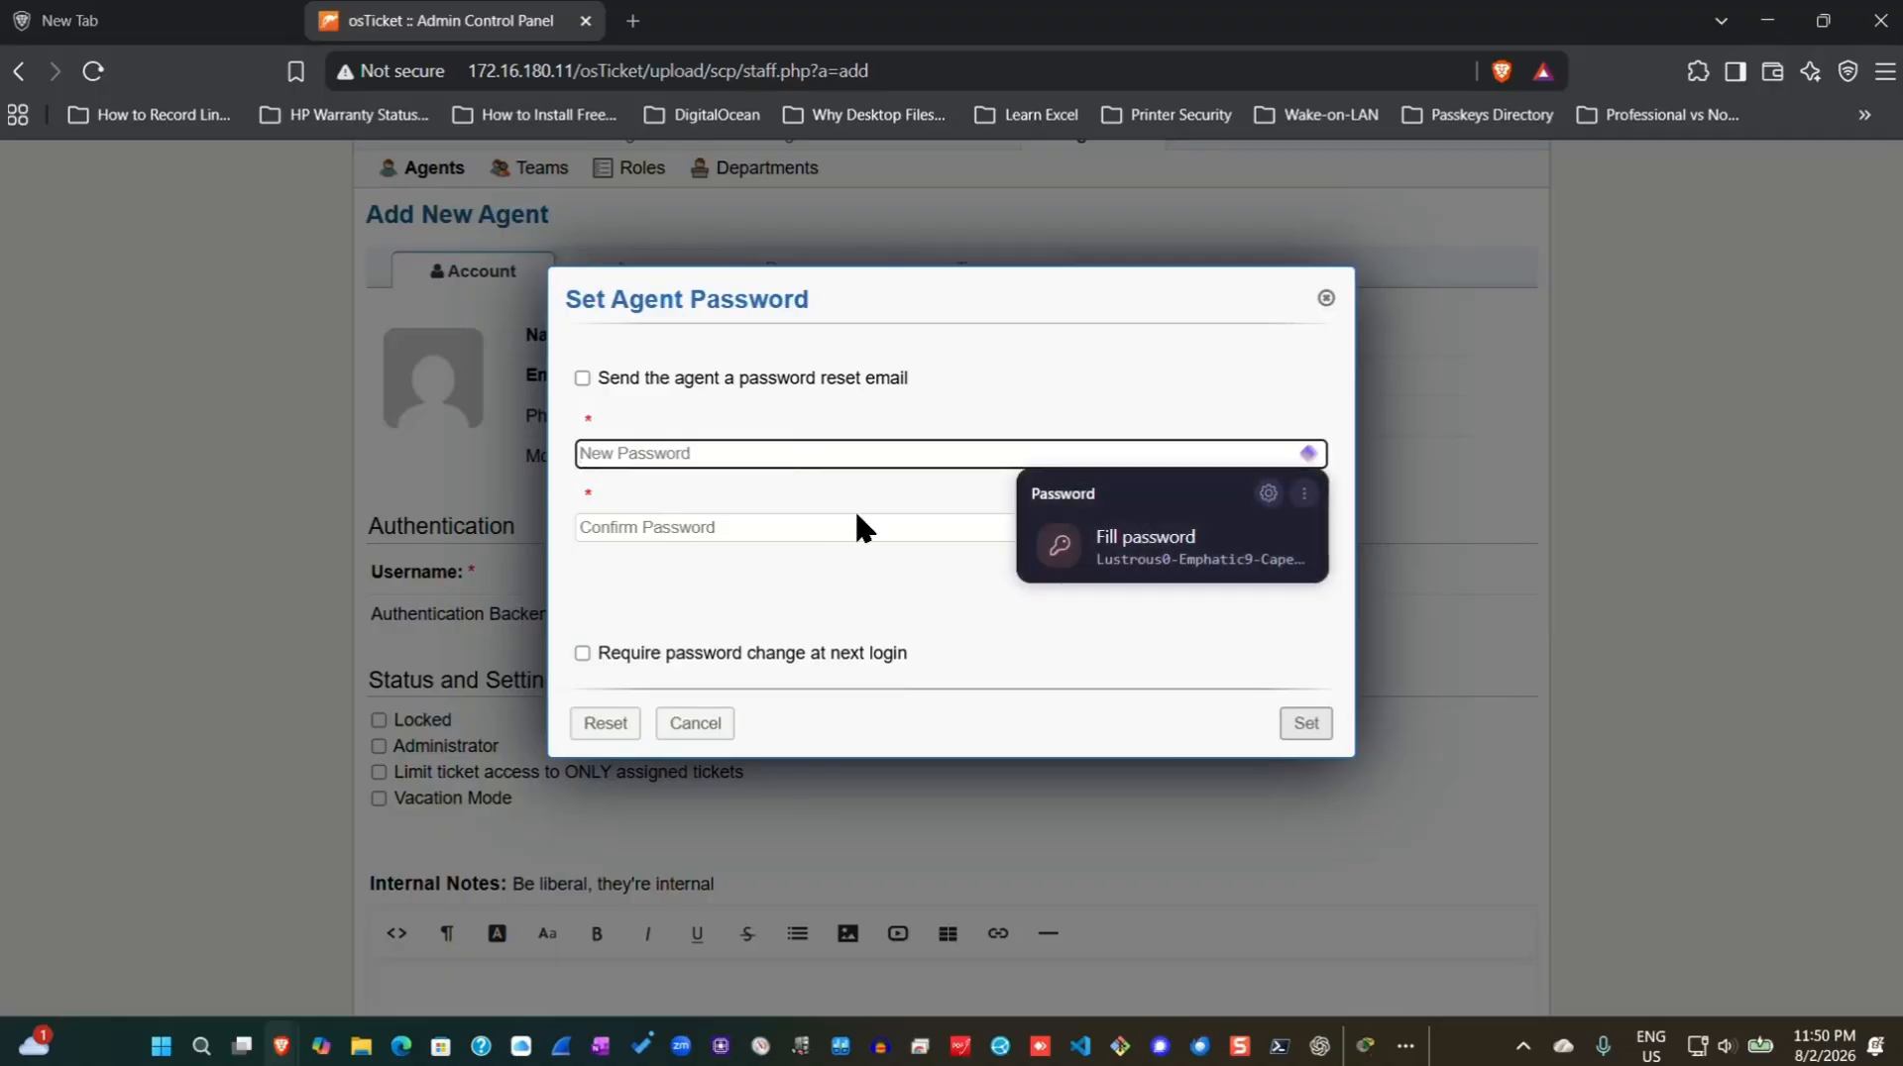
left_click(1199, 555)
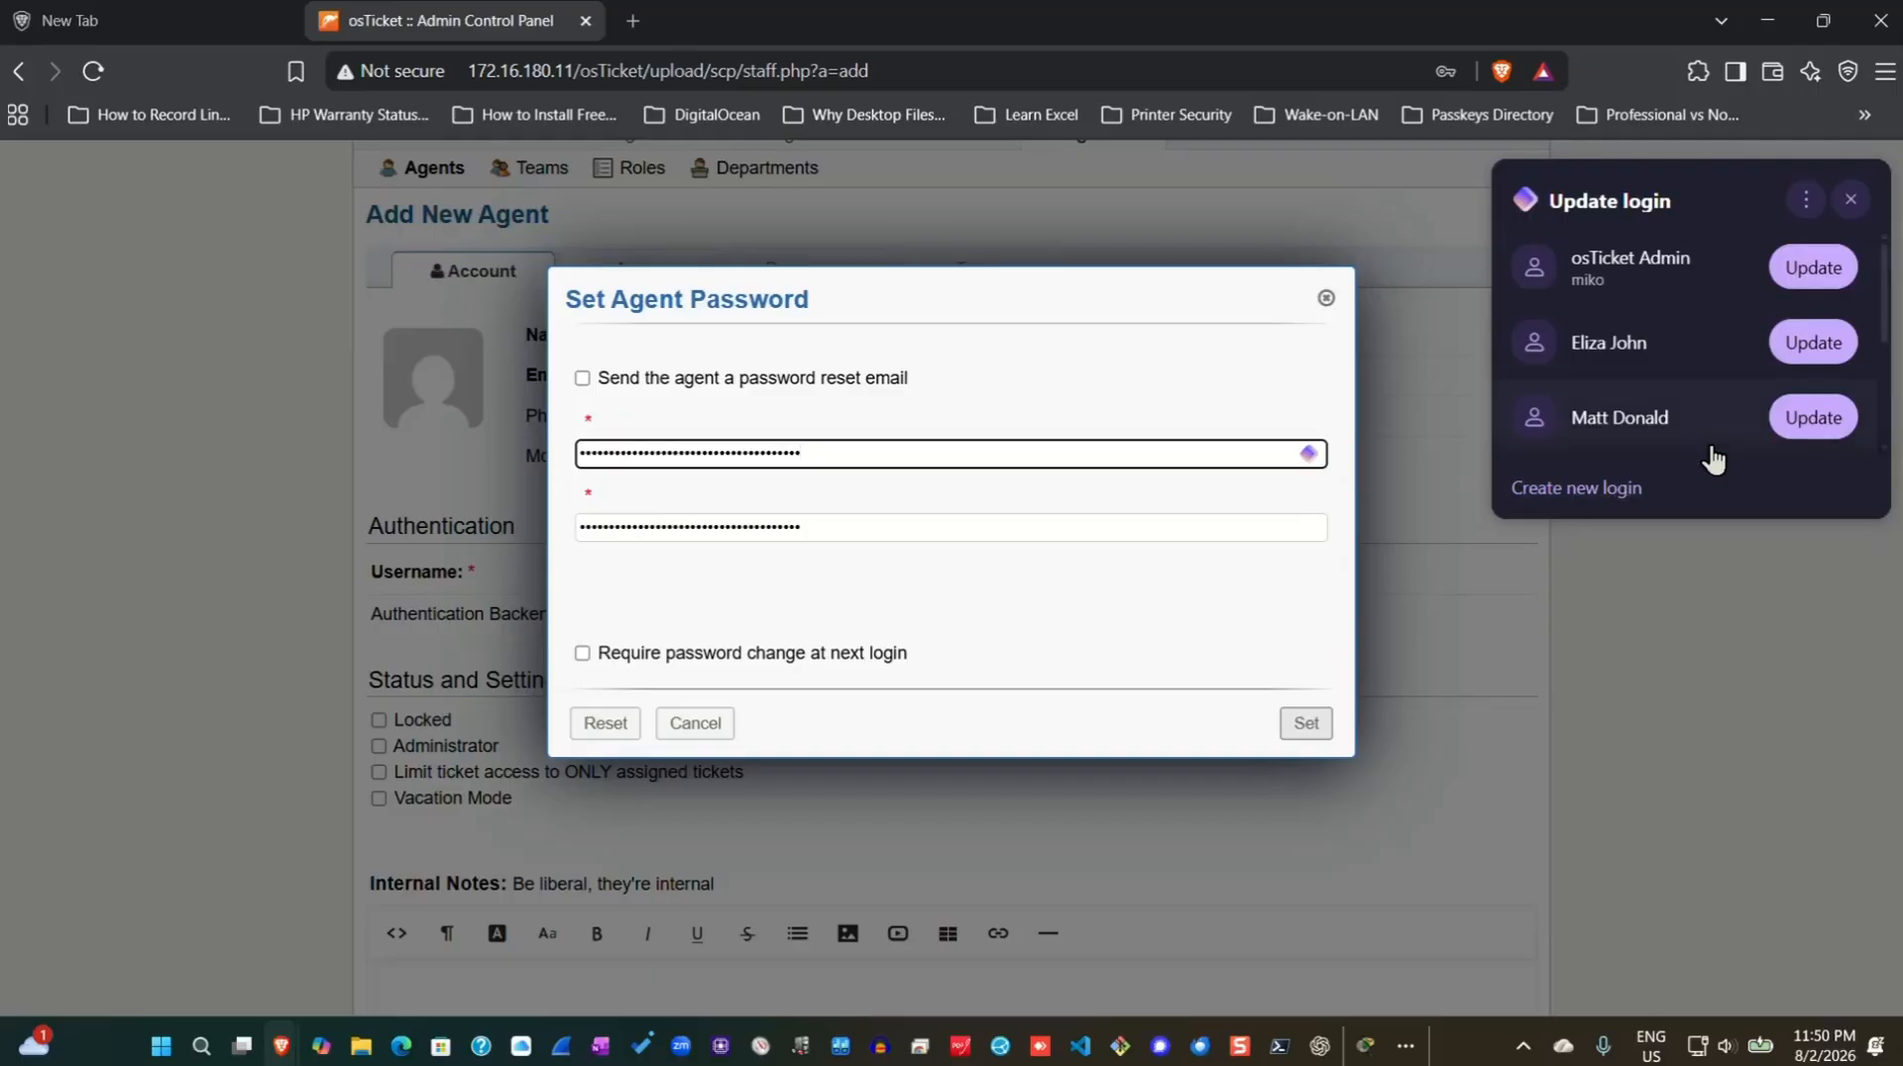
left_click(1813, 421)
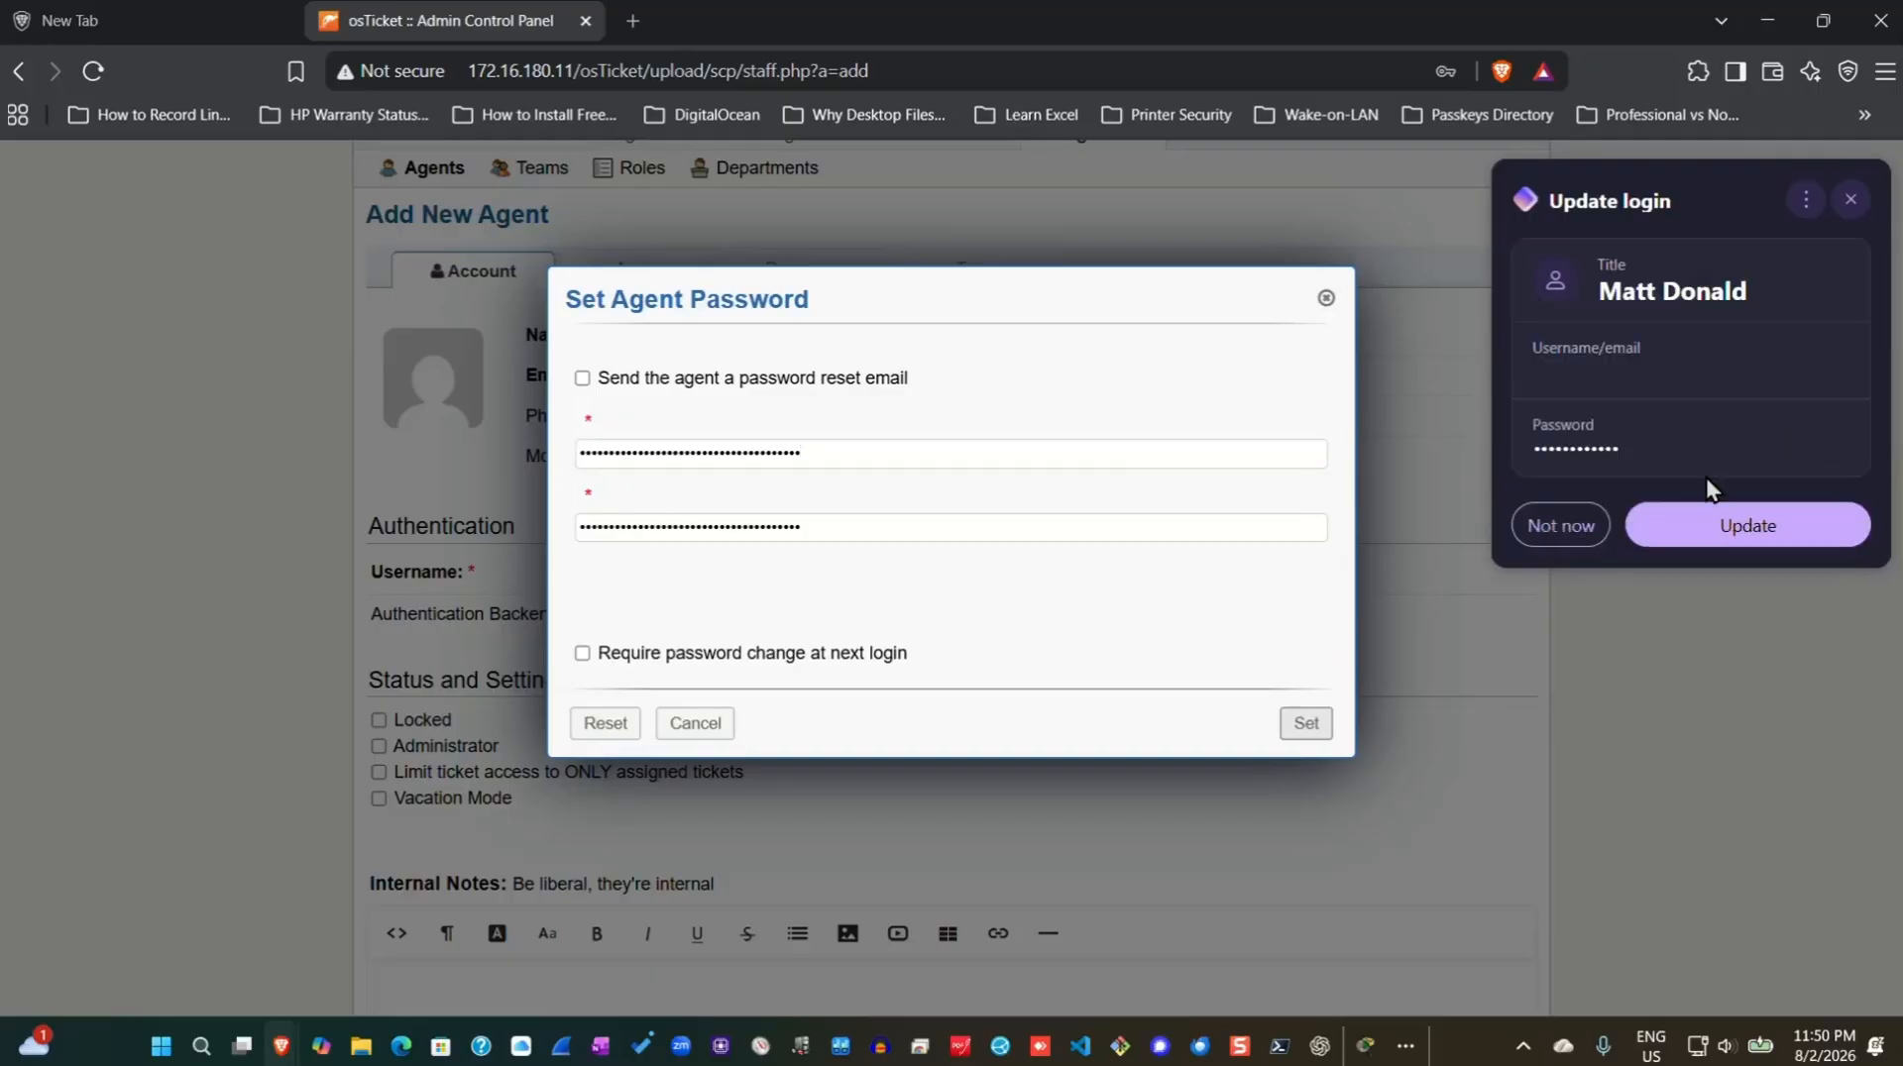
left_click(1730, 525)
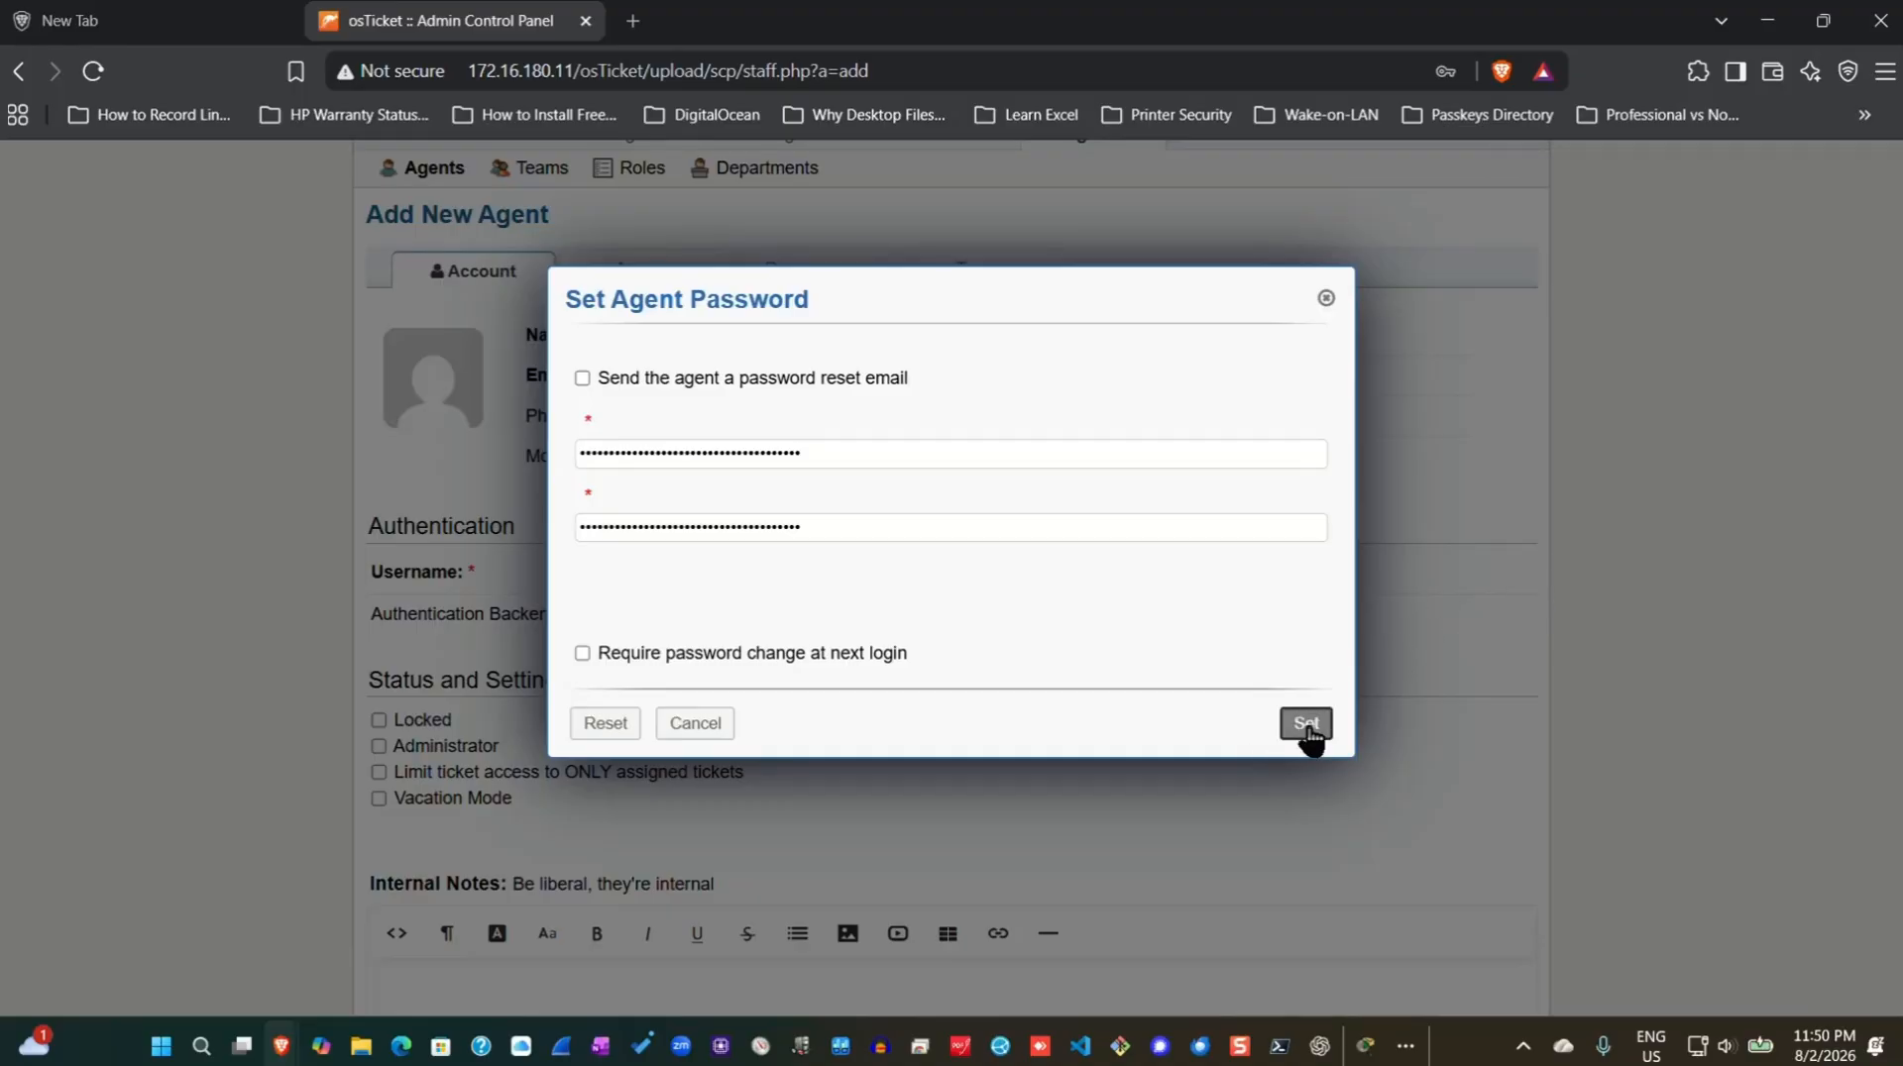
left_click(1306, 724)
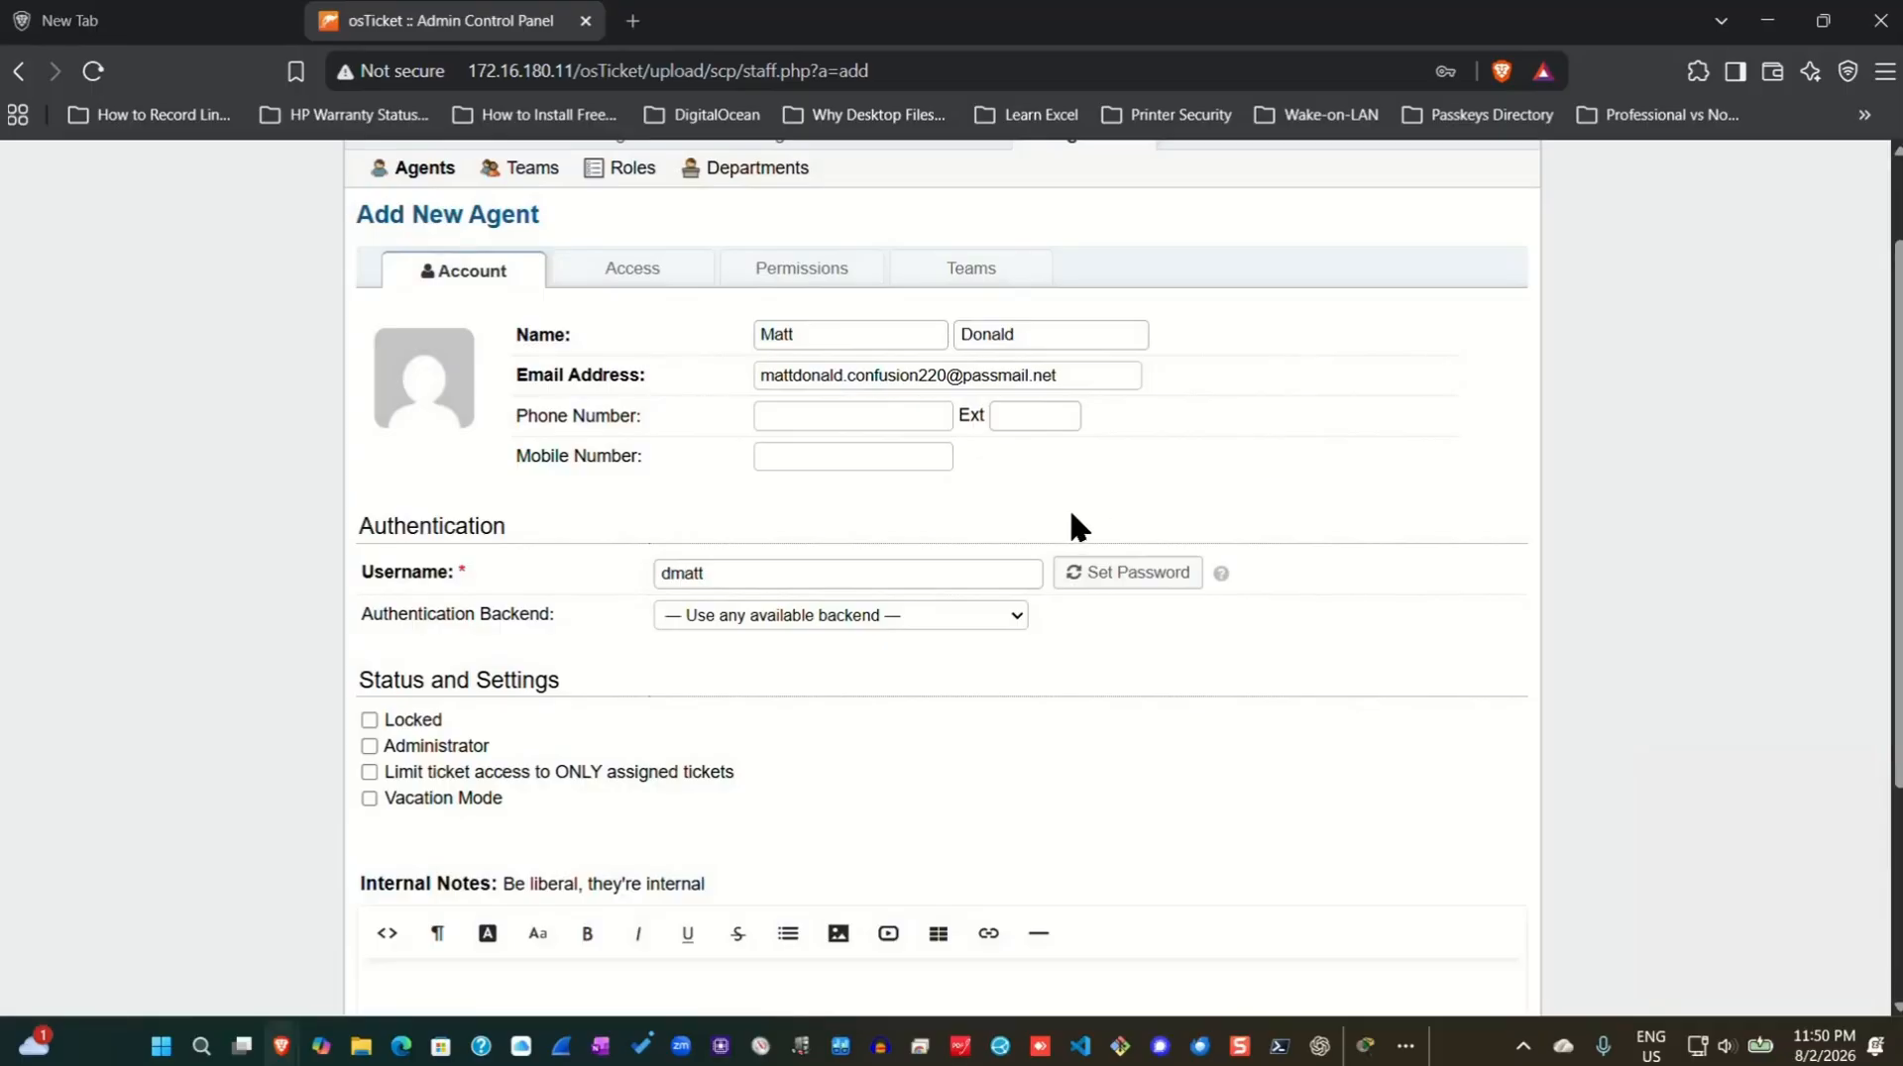
Give the agent primary department SysAdmins and role Supreme Admin, then create the account.
left_click(633, 269)
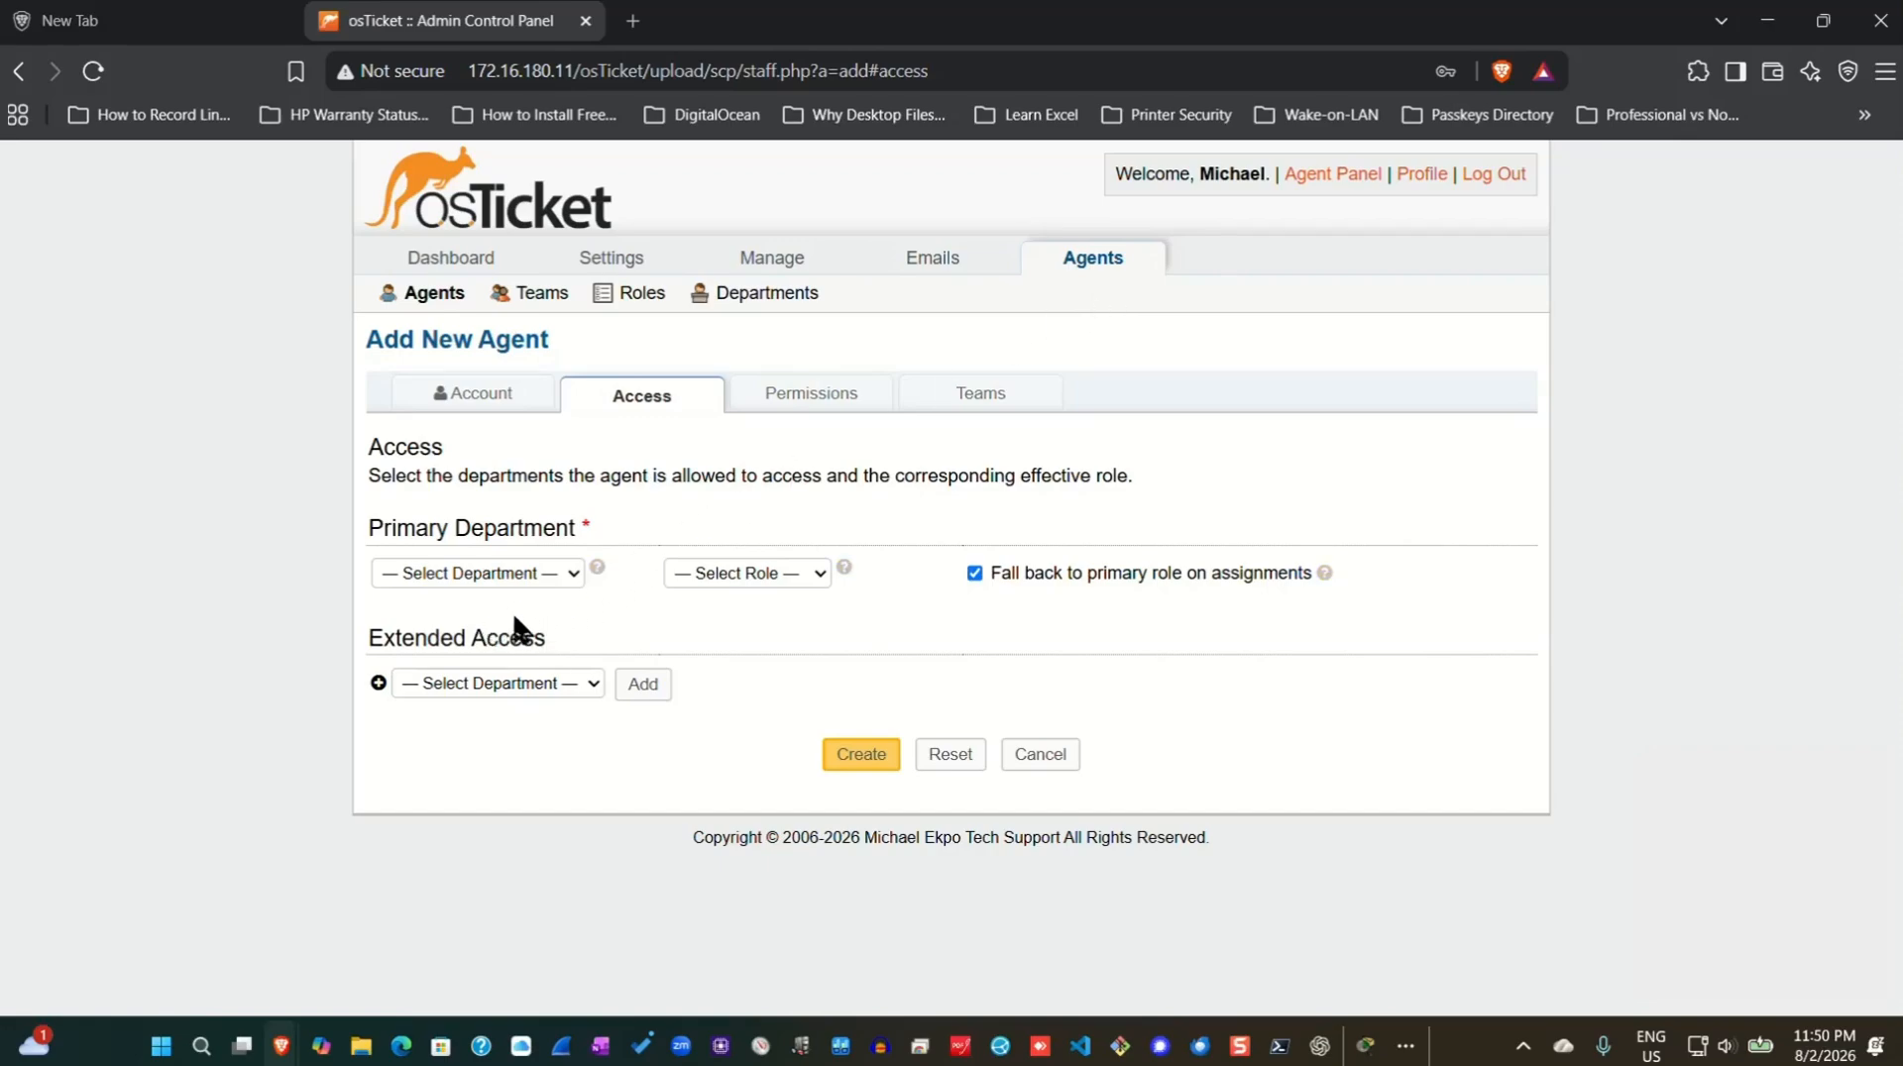
left_click(571, 575)
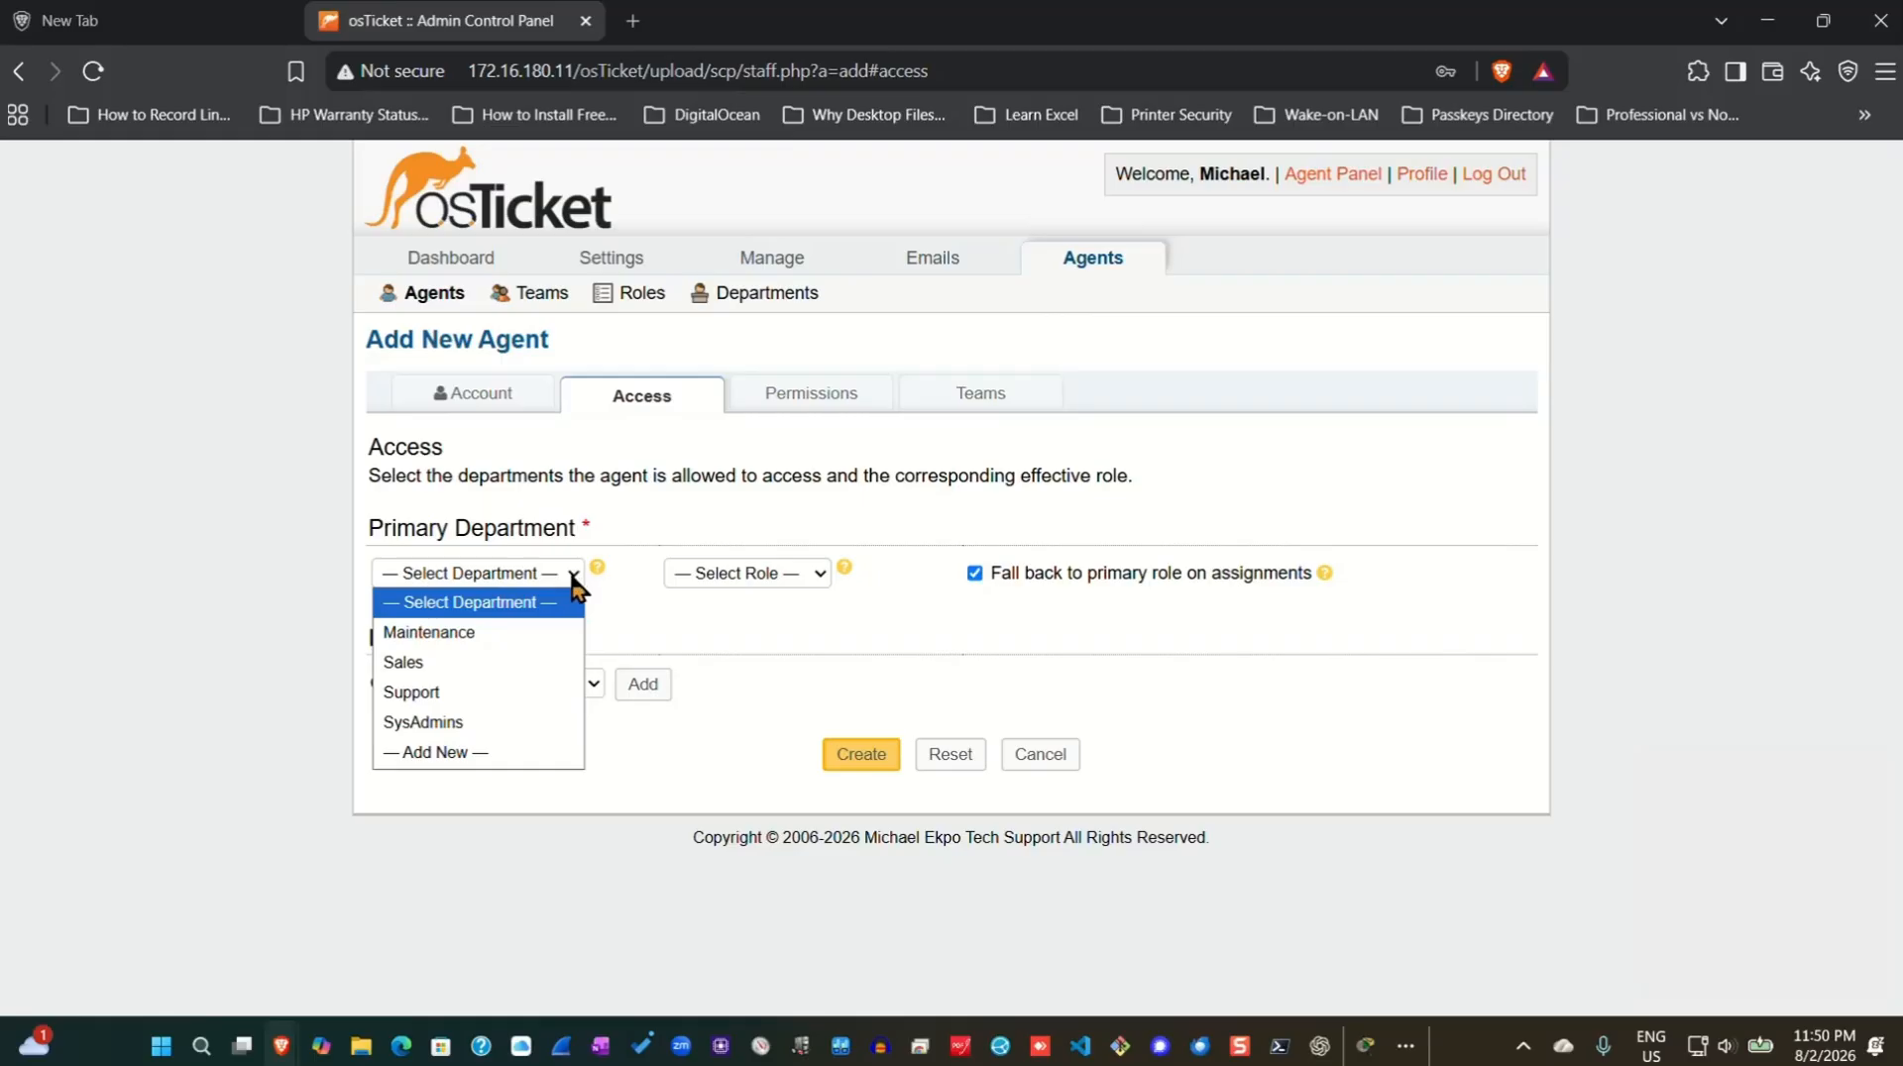
left_click(462, 723)
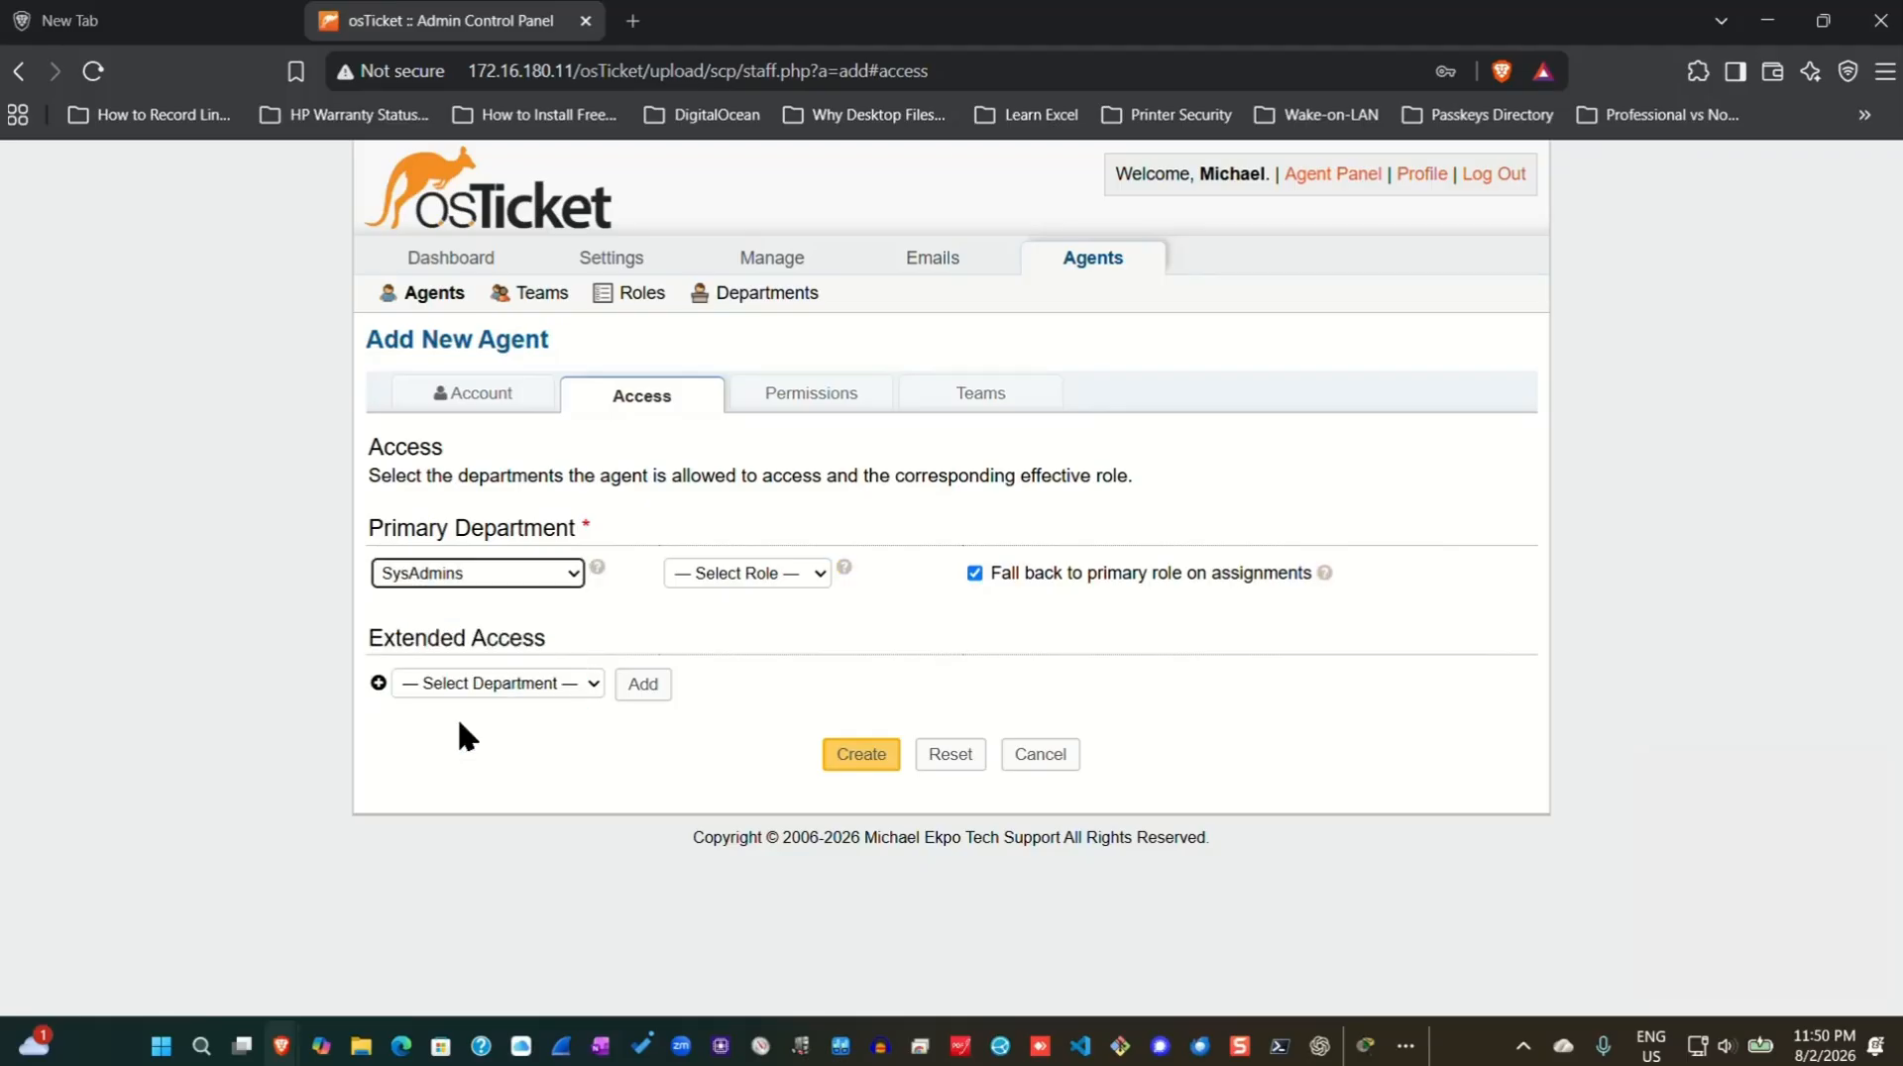
left_click(819, 578)
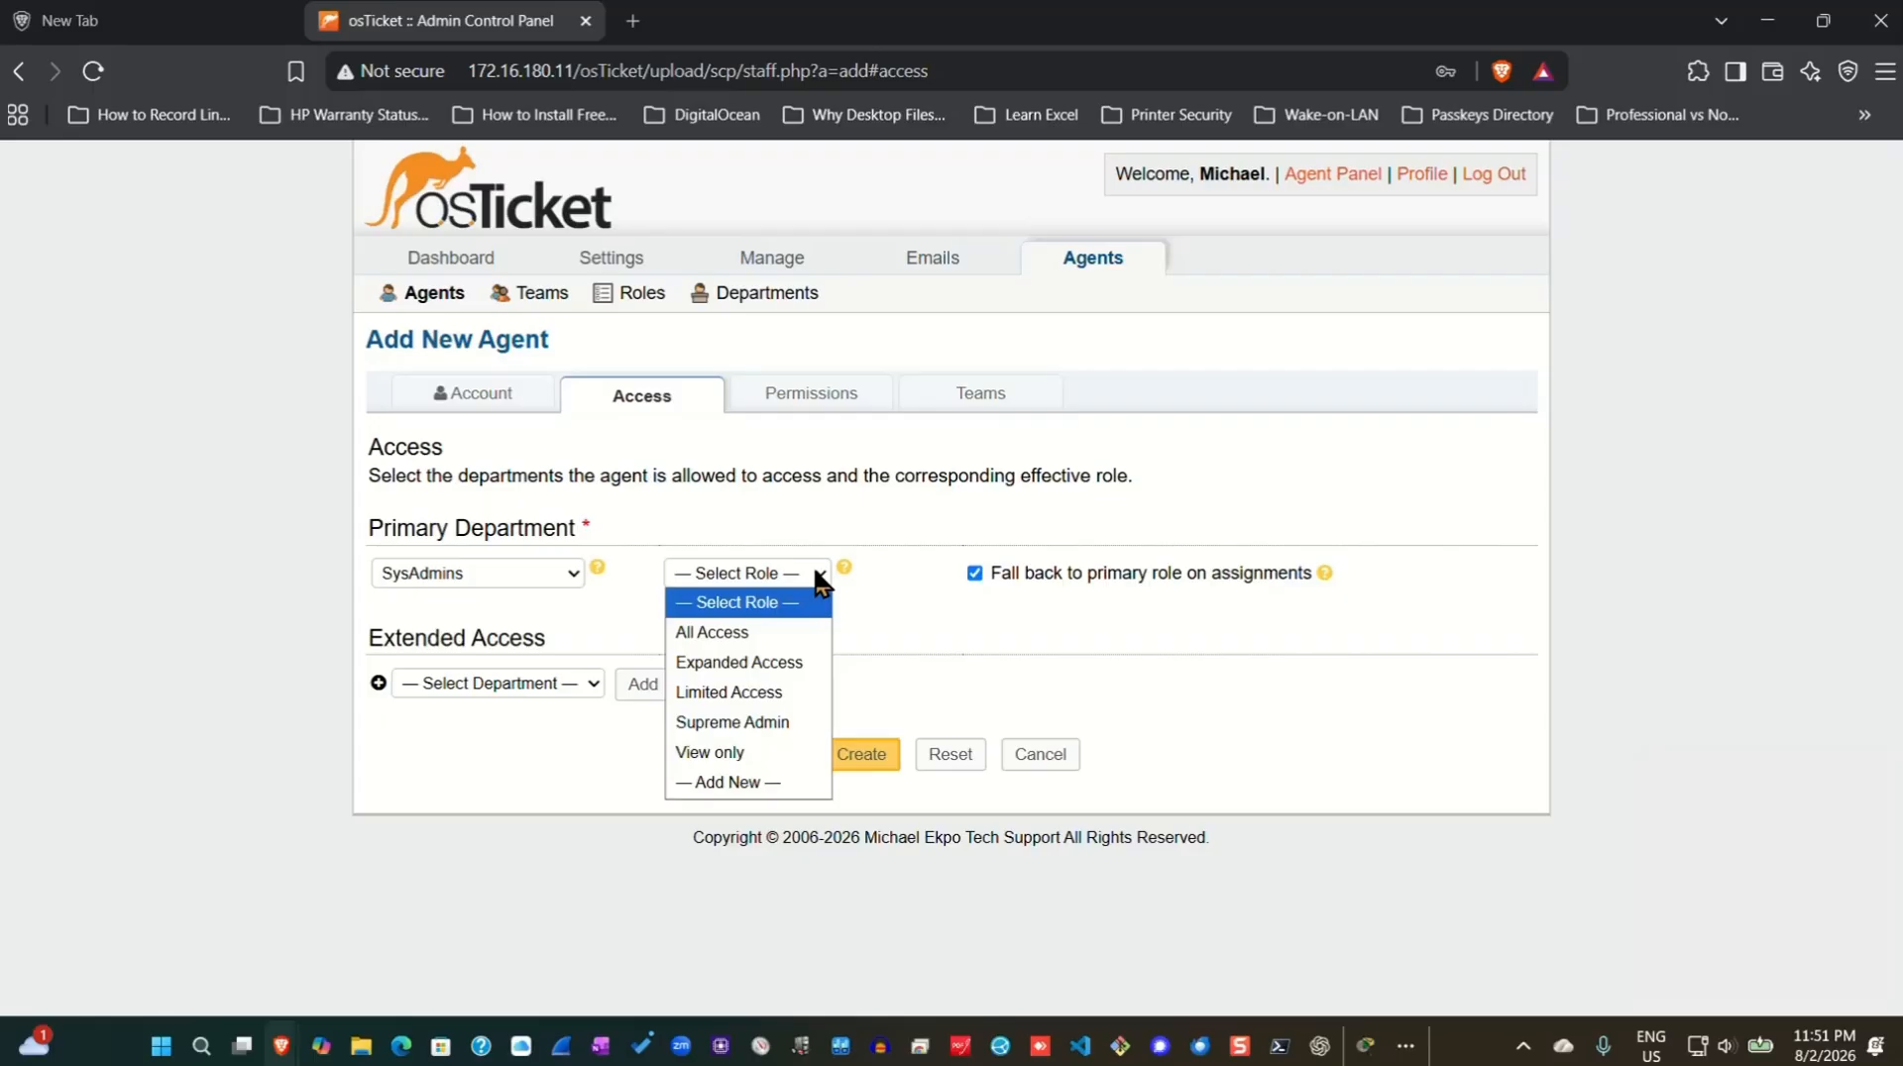
left_click(745, 726)
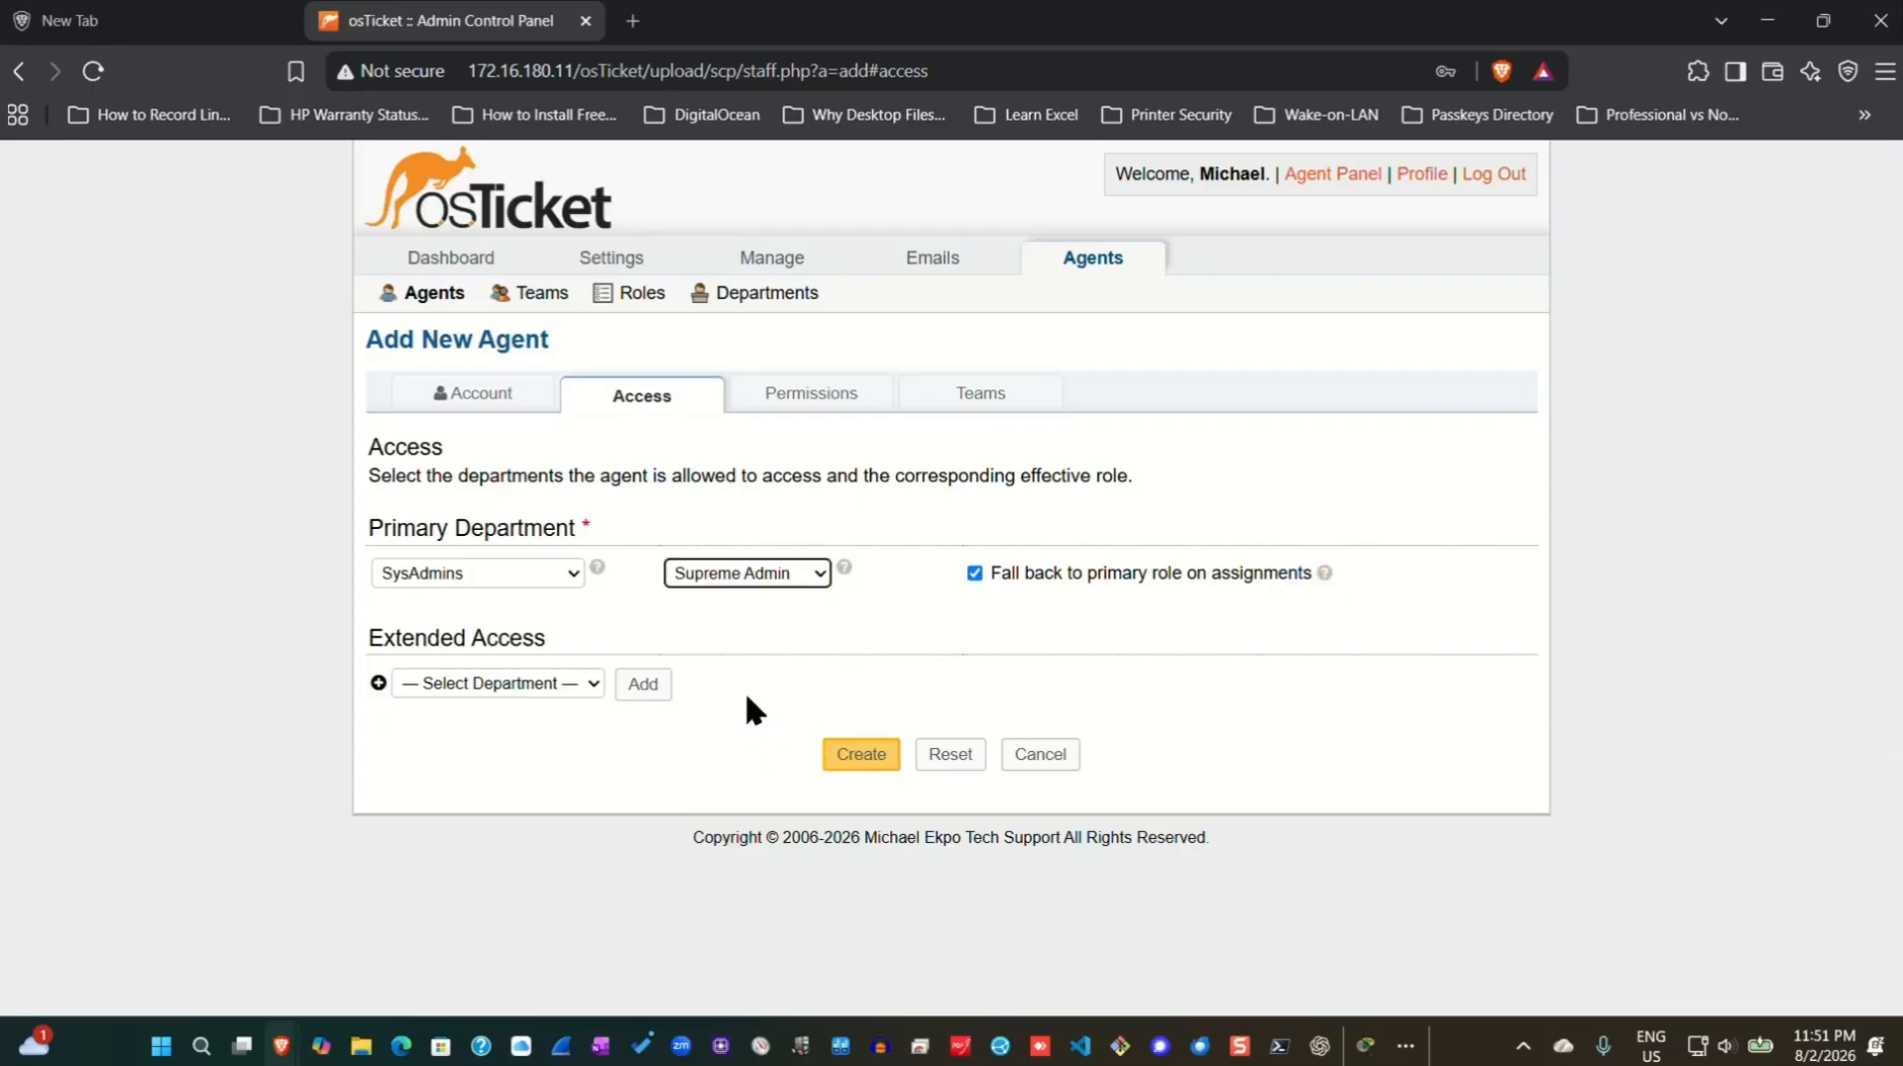
left_click(816, 573)
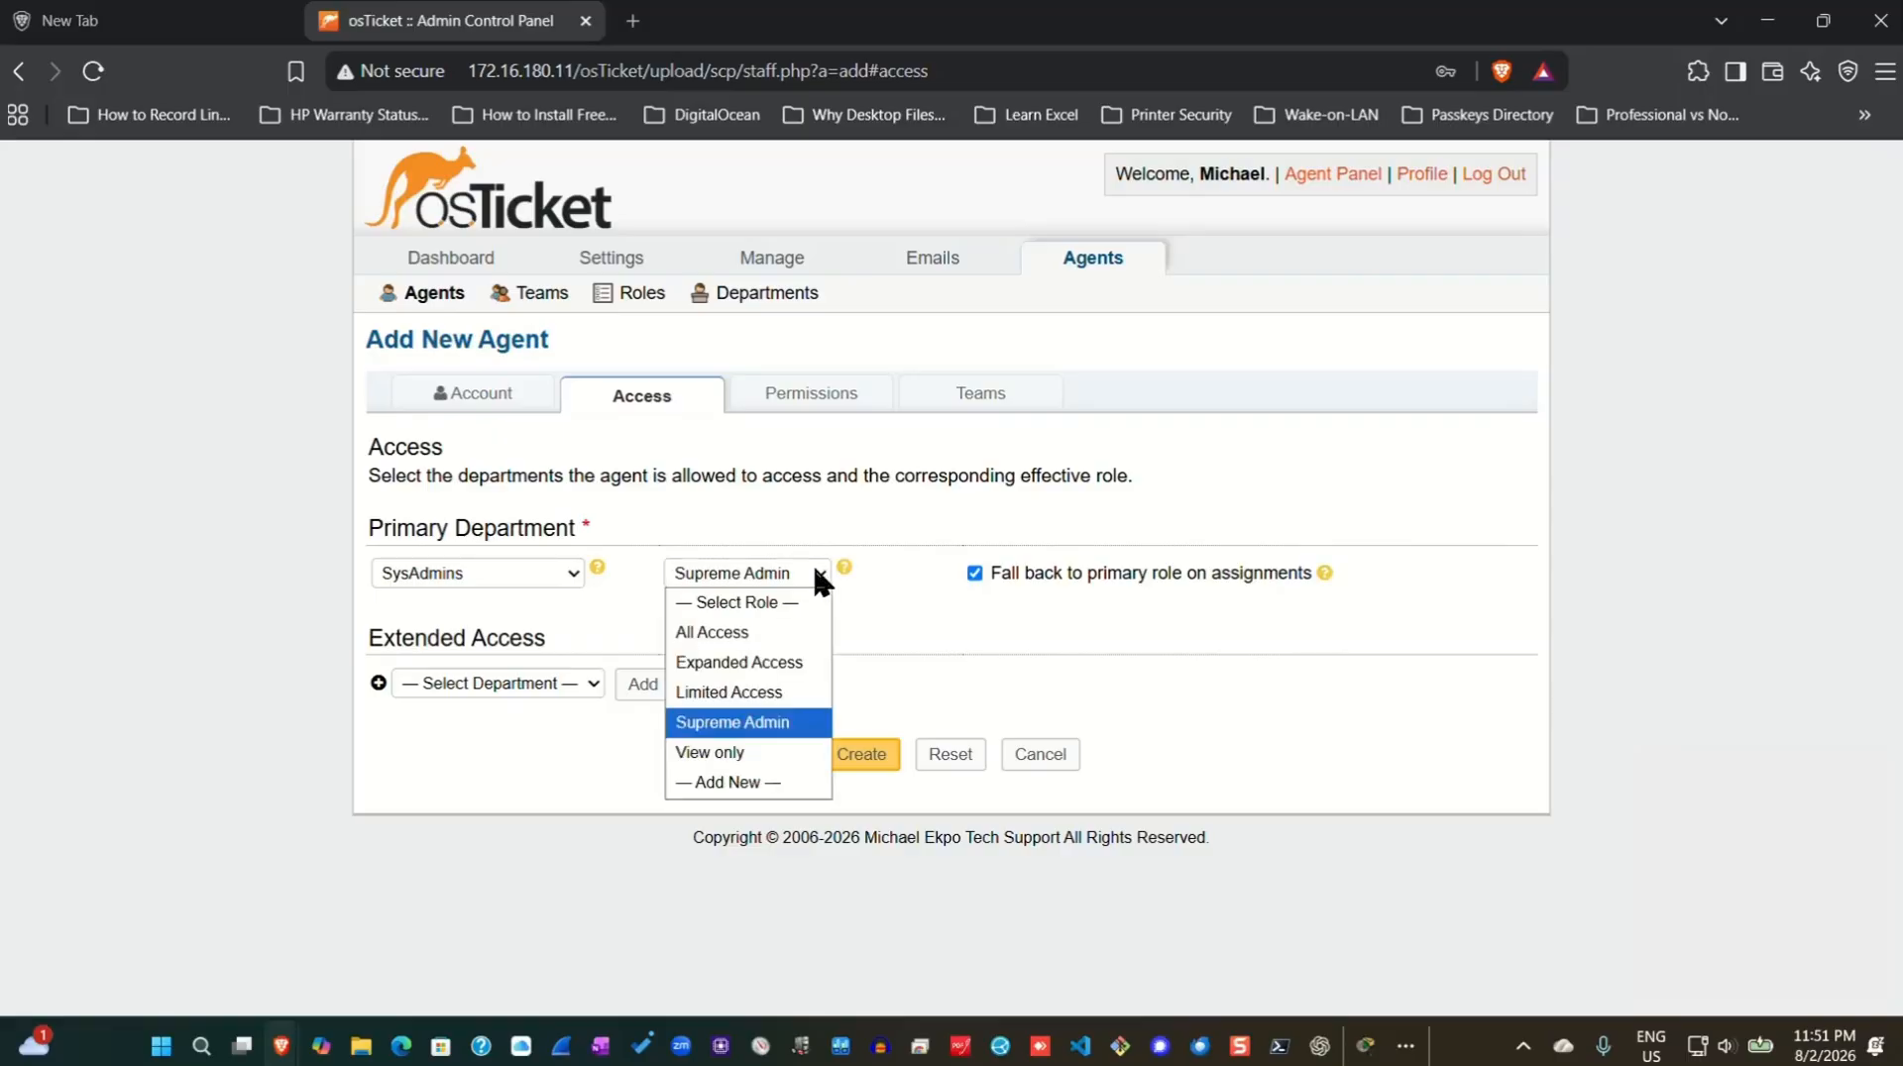
left_click(733, 721)
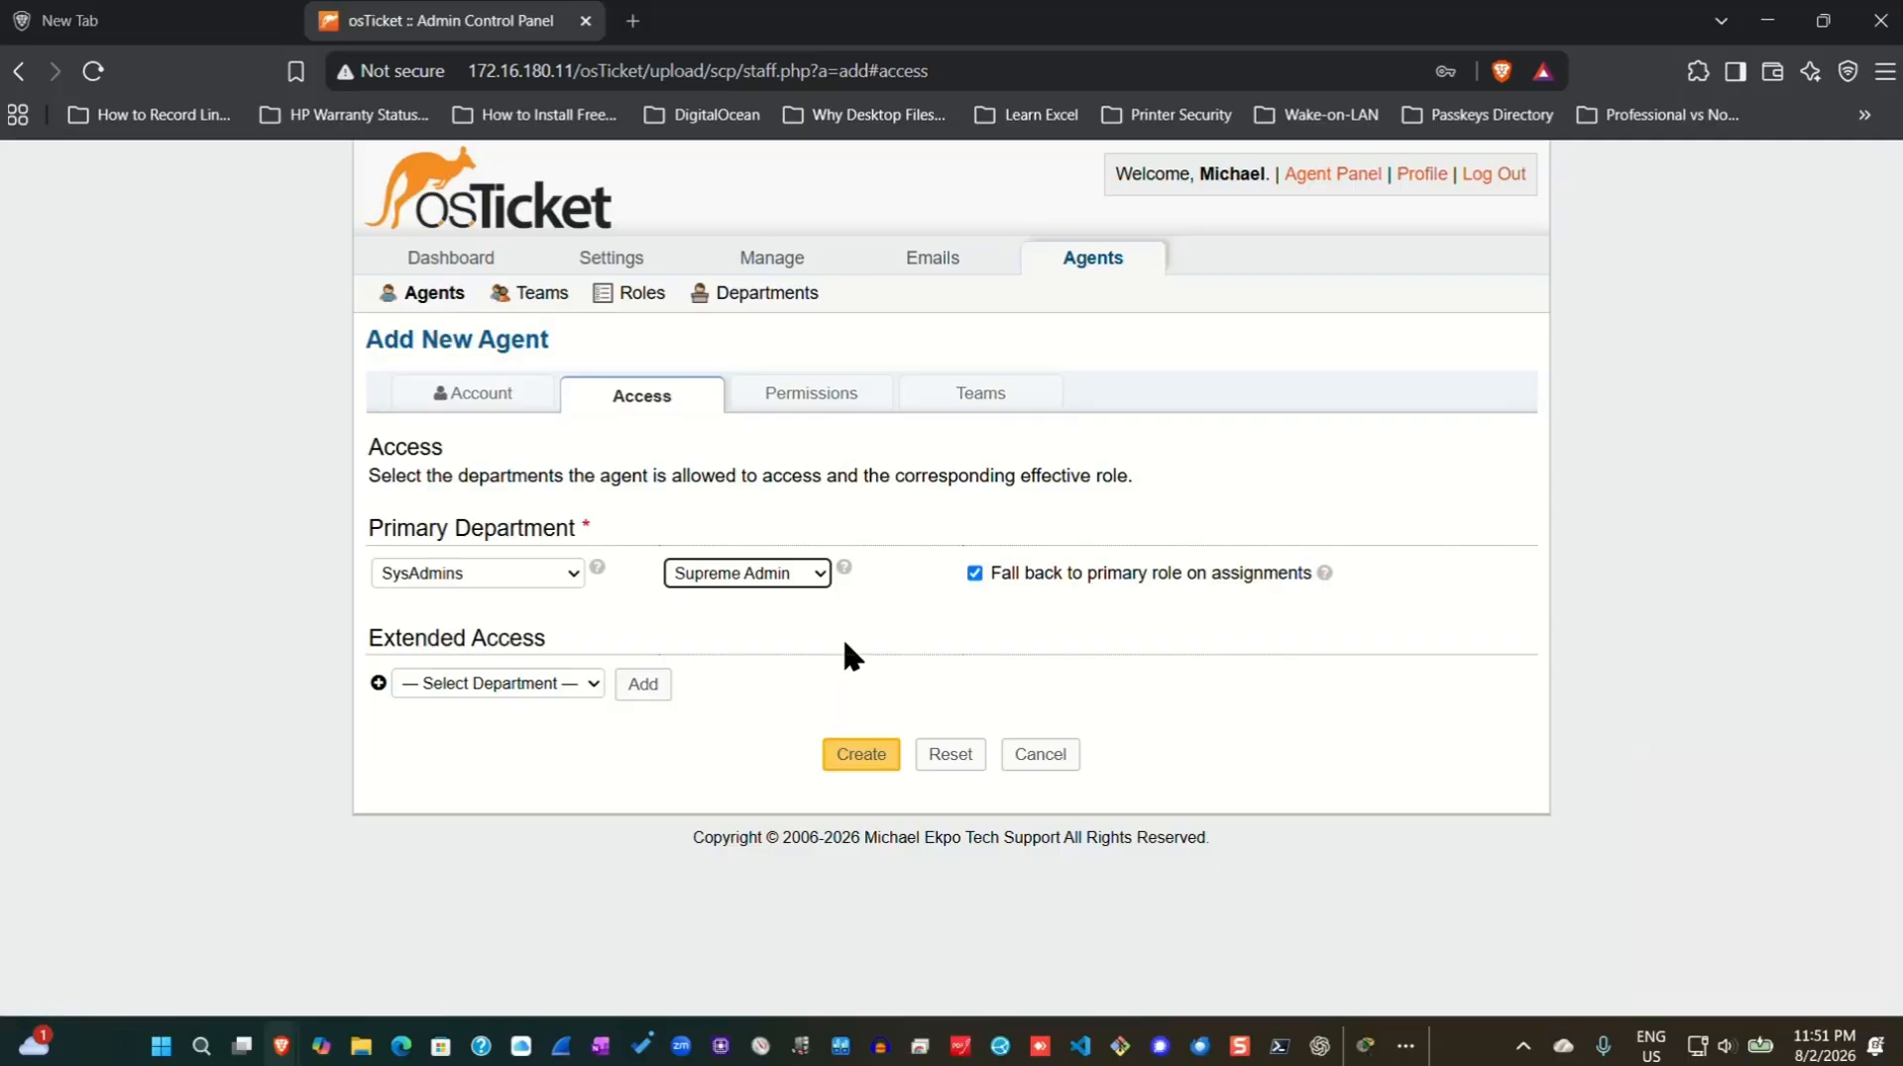
left_click(872, 761)
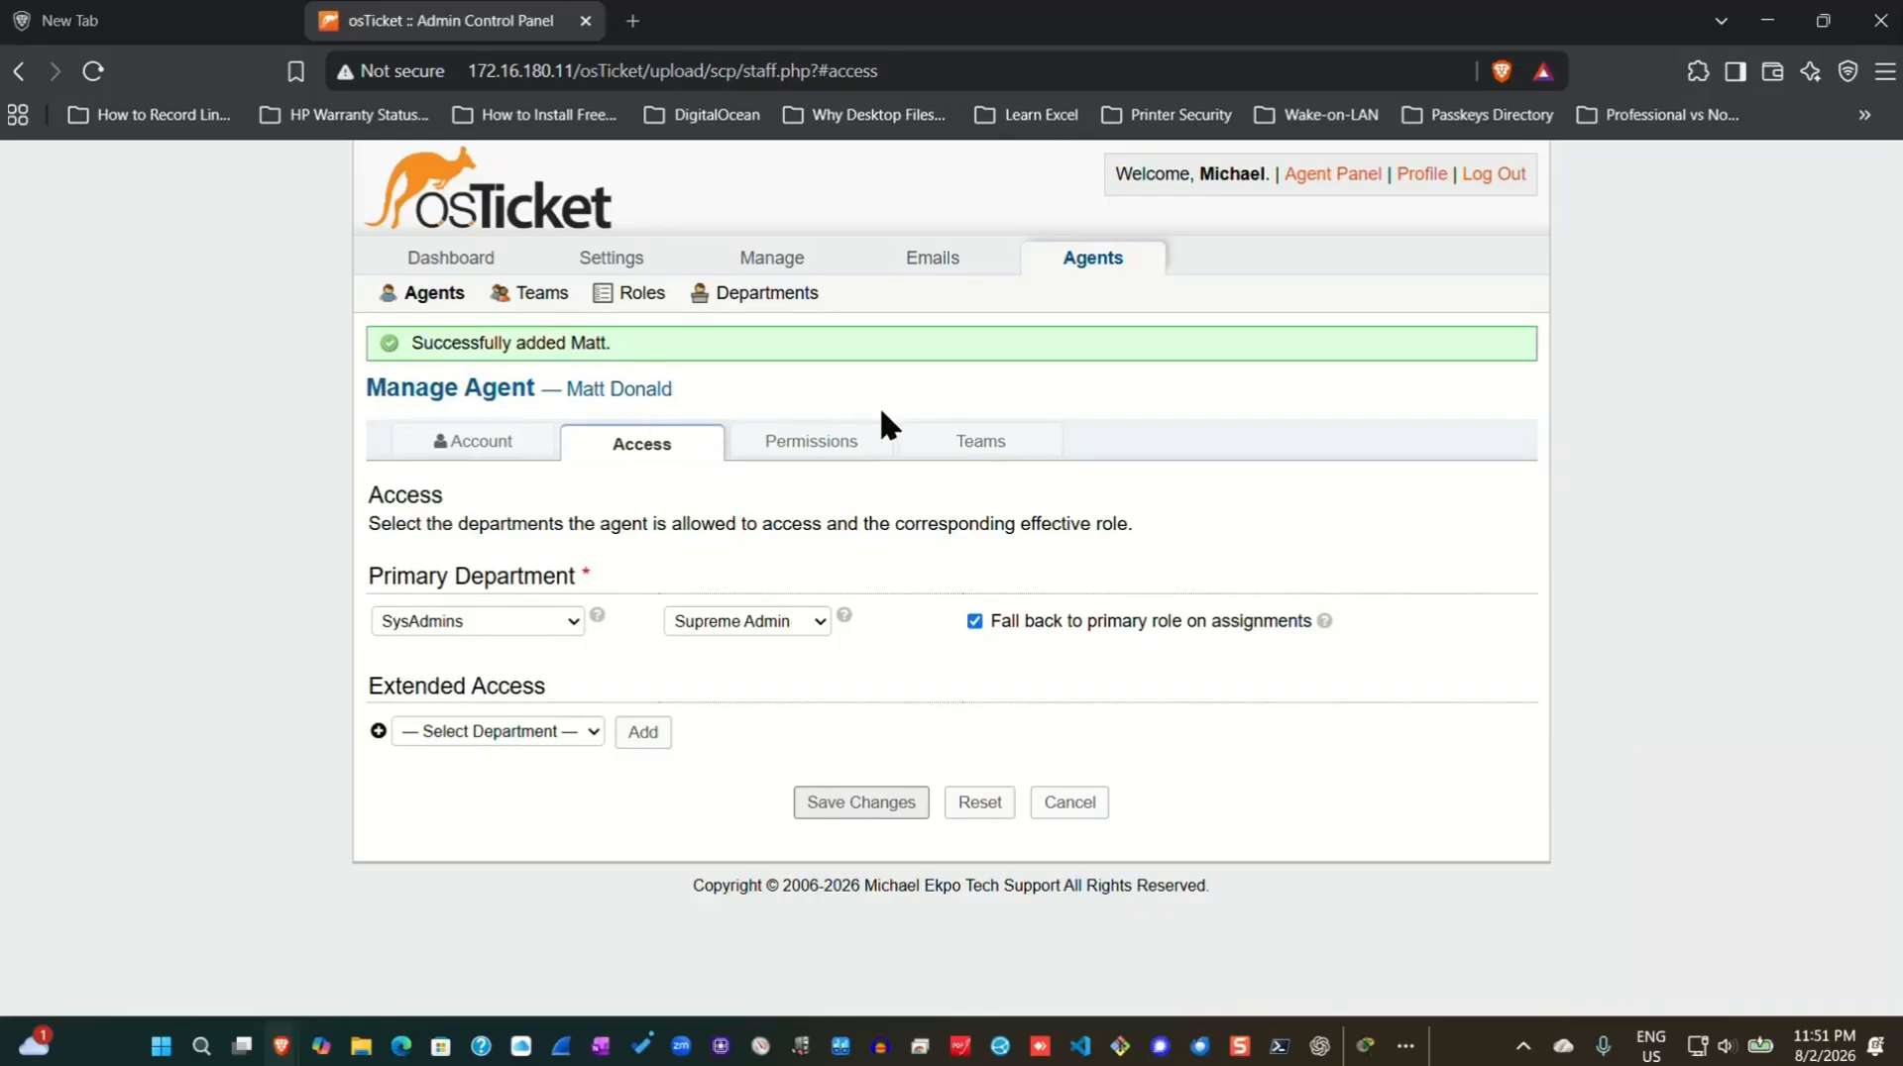
Open a blank Add New Agent form from the Agents list.
left_click(426, 294)
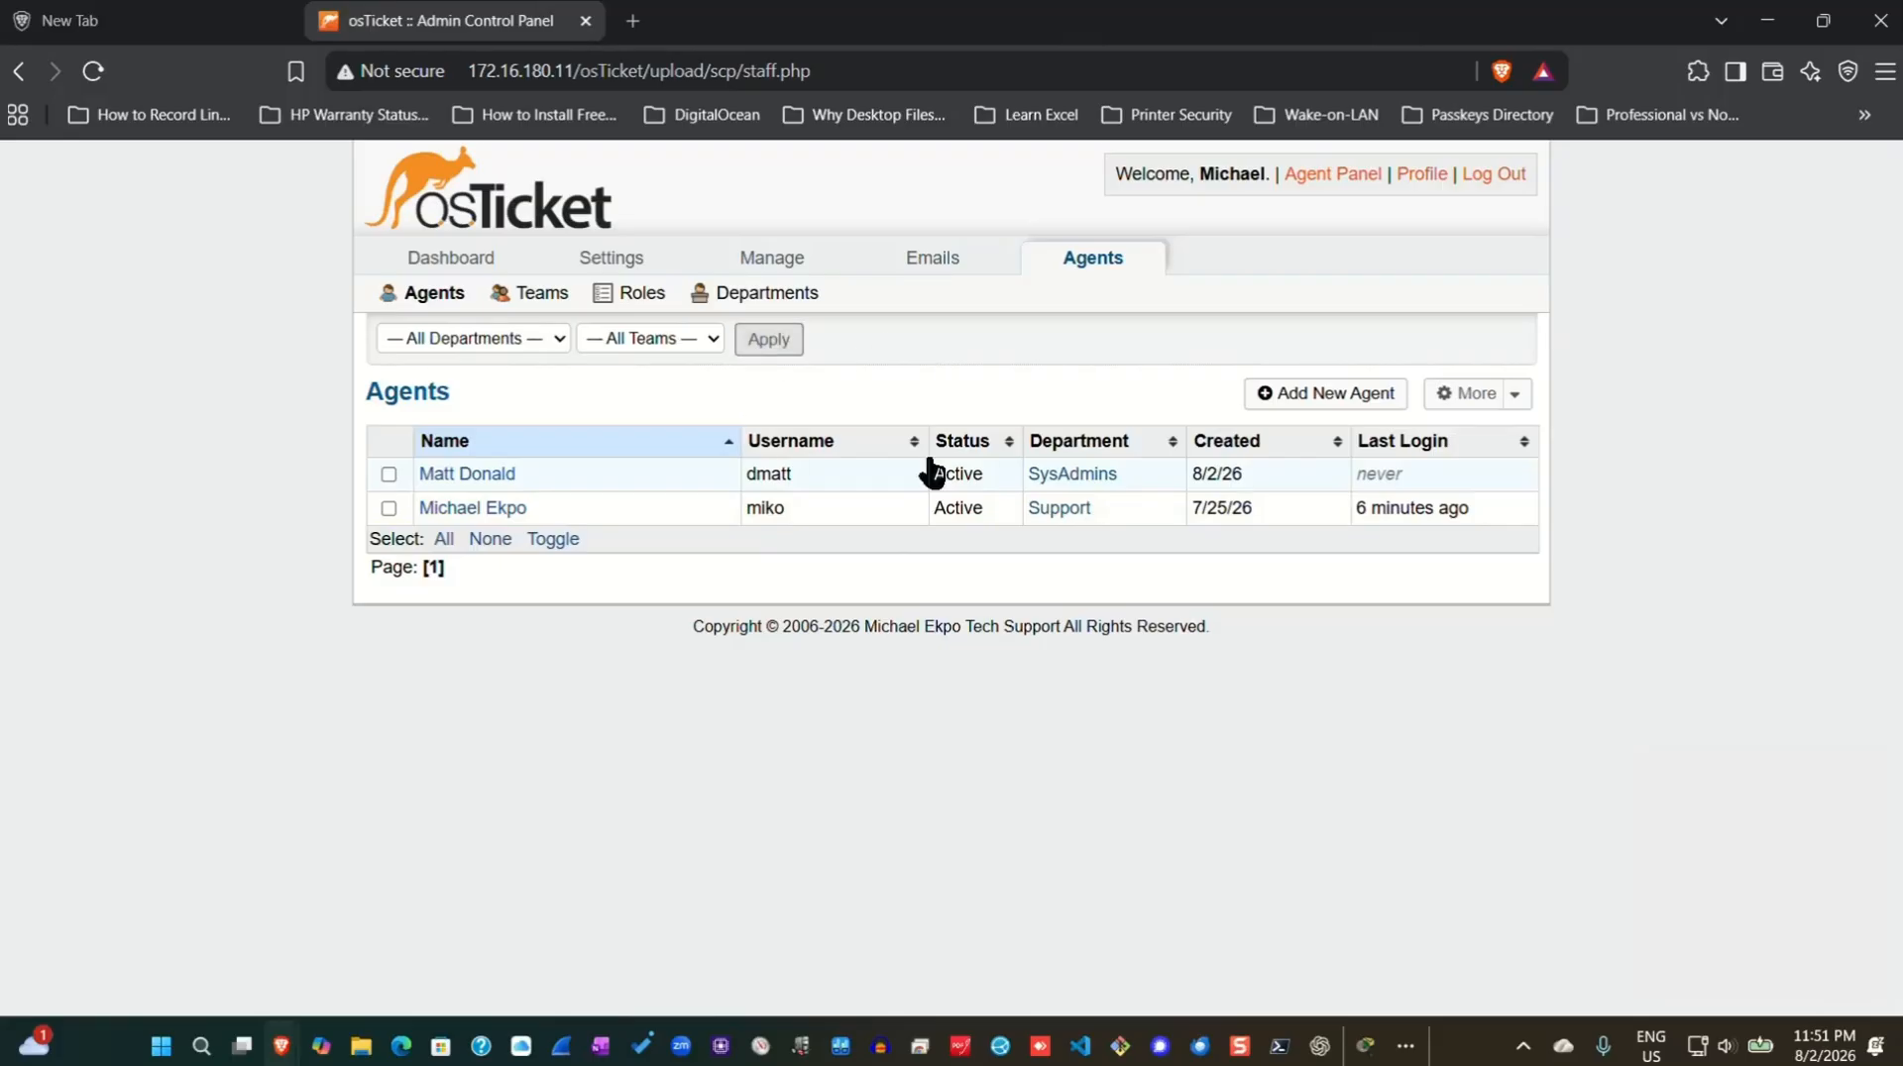
left_click(1299, 400)
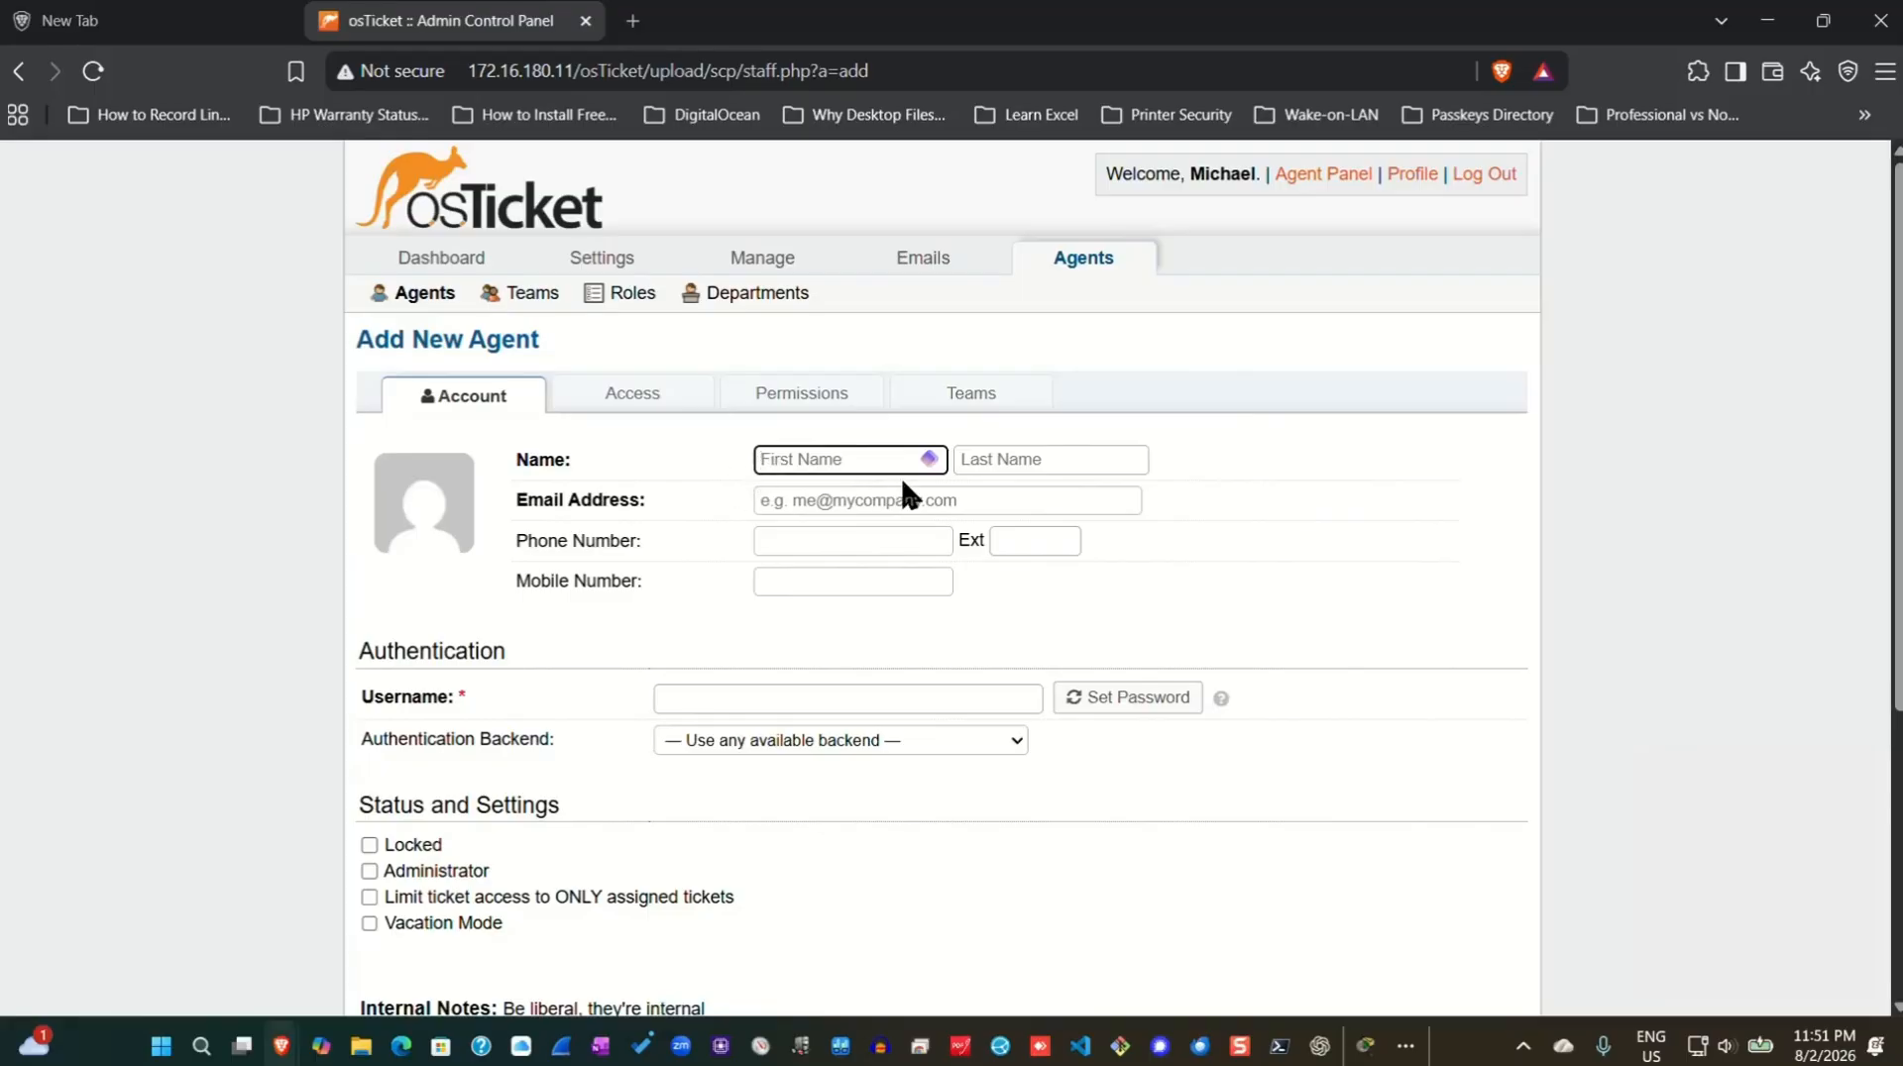
Type the second agent's first and last name, paste their e-mail, and enter their username.
left_click(1050, 459)
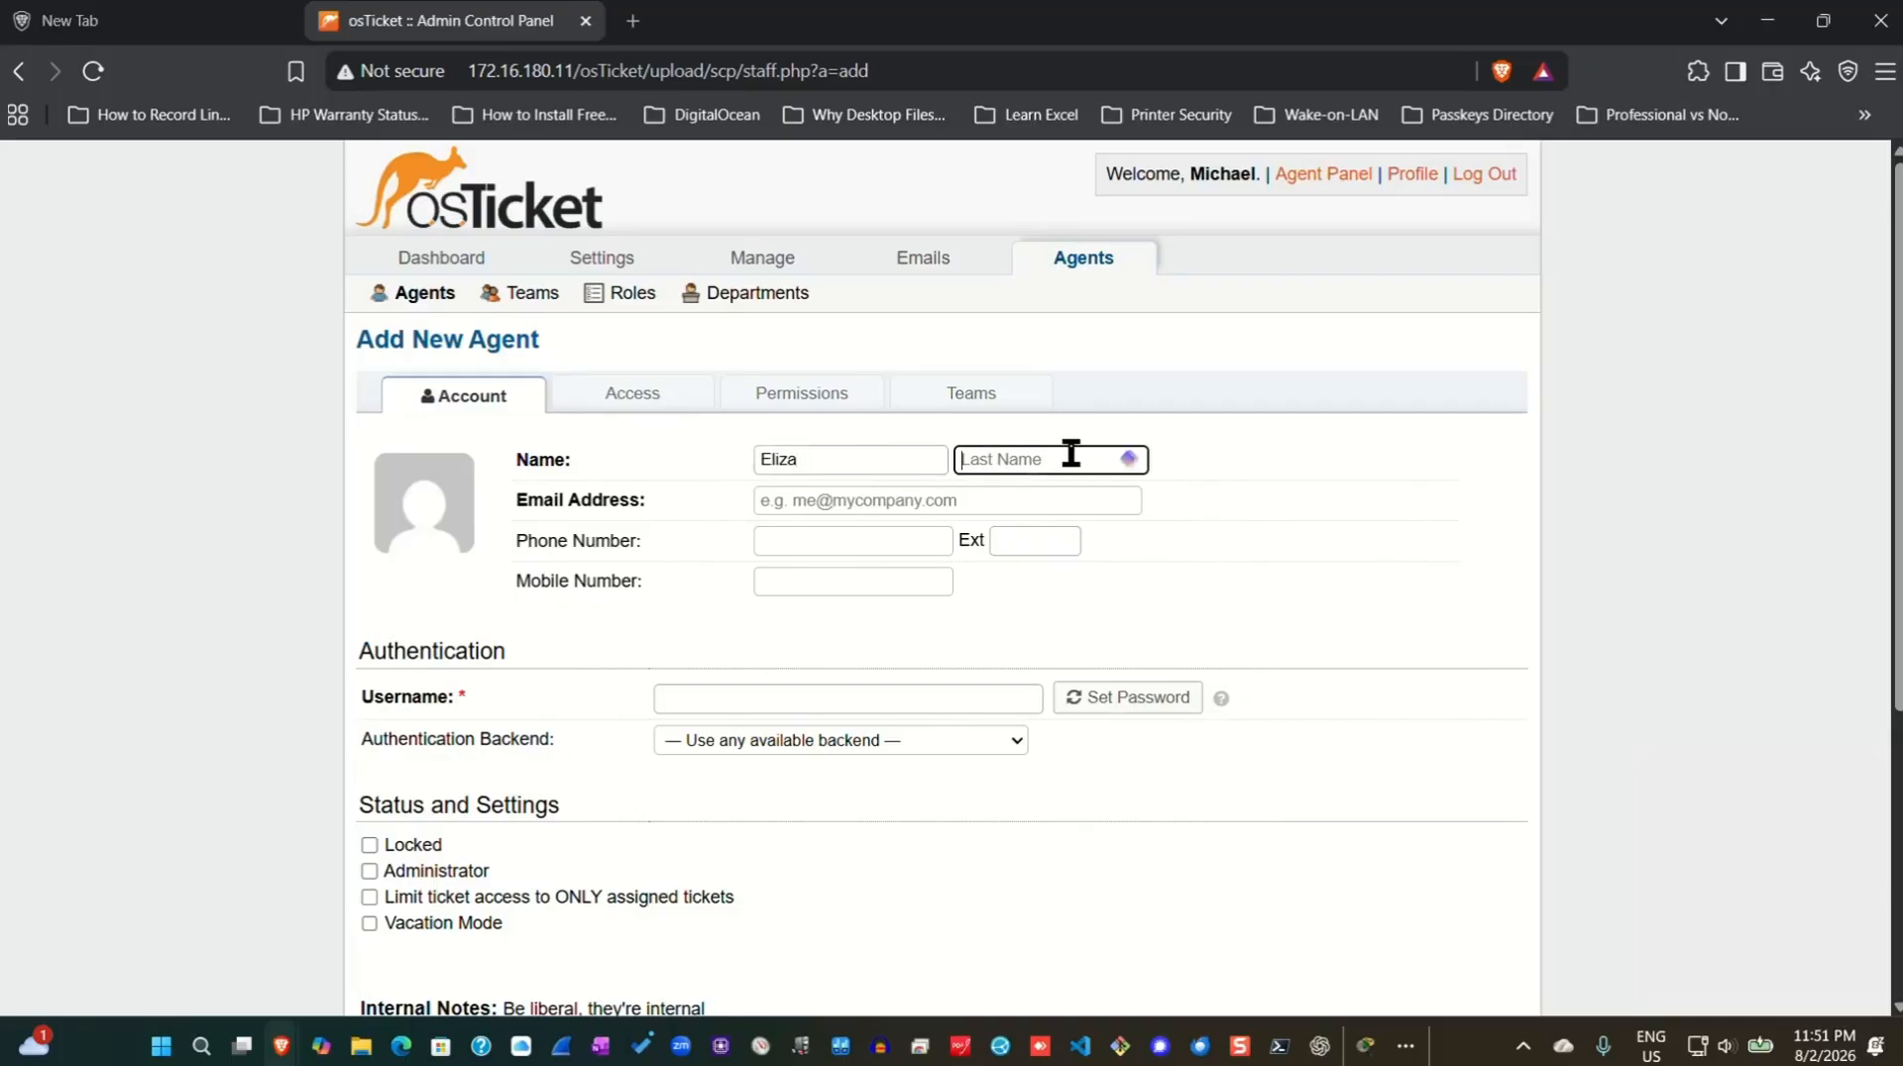
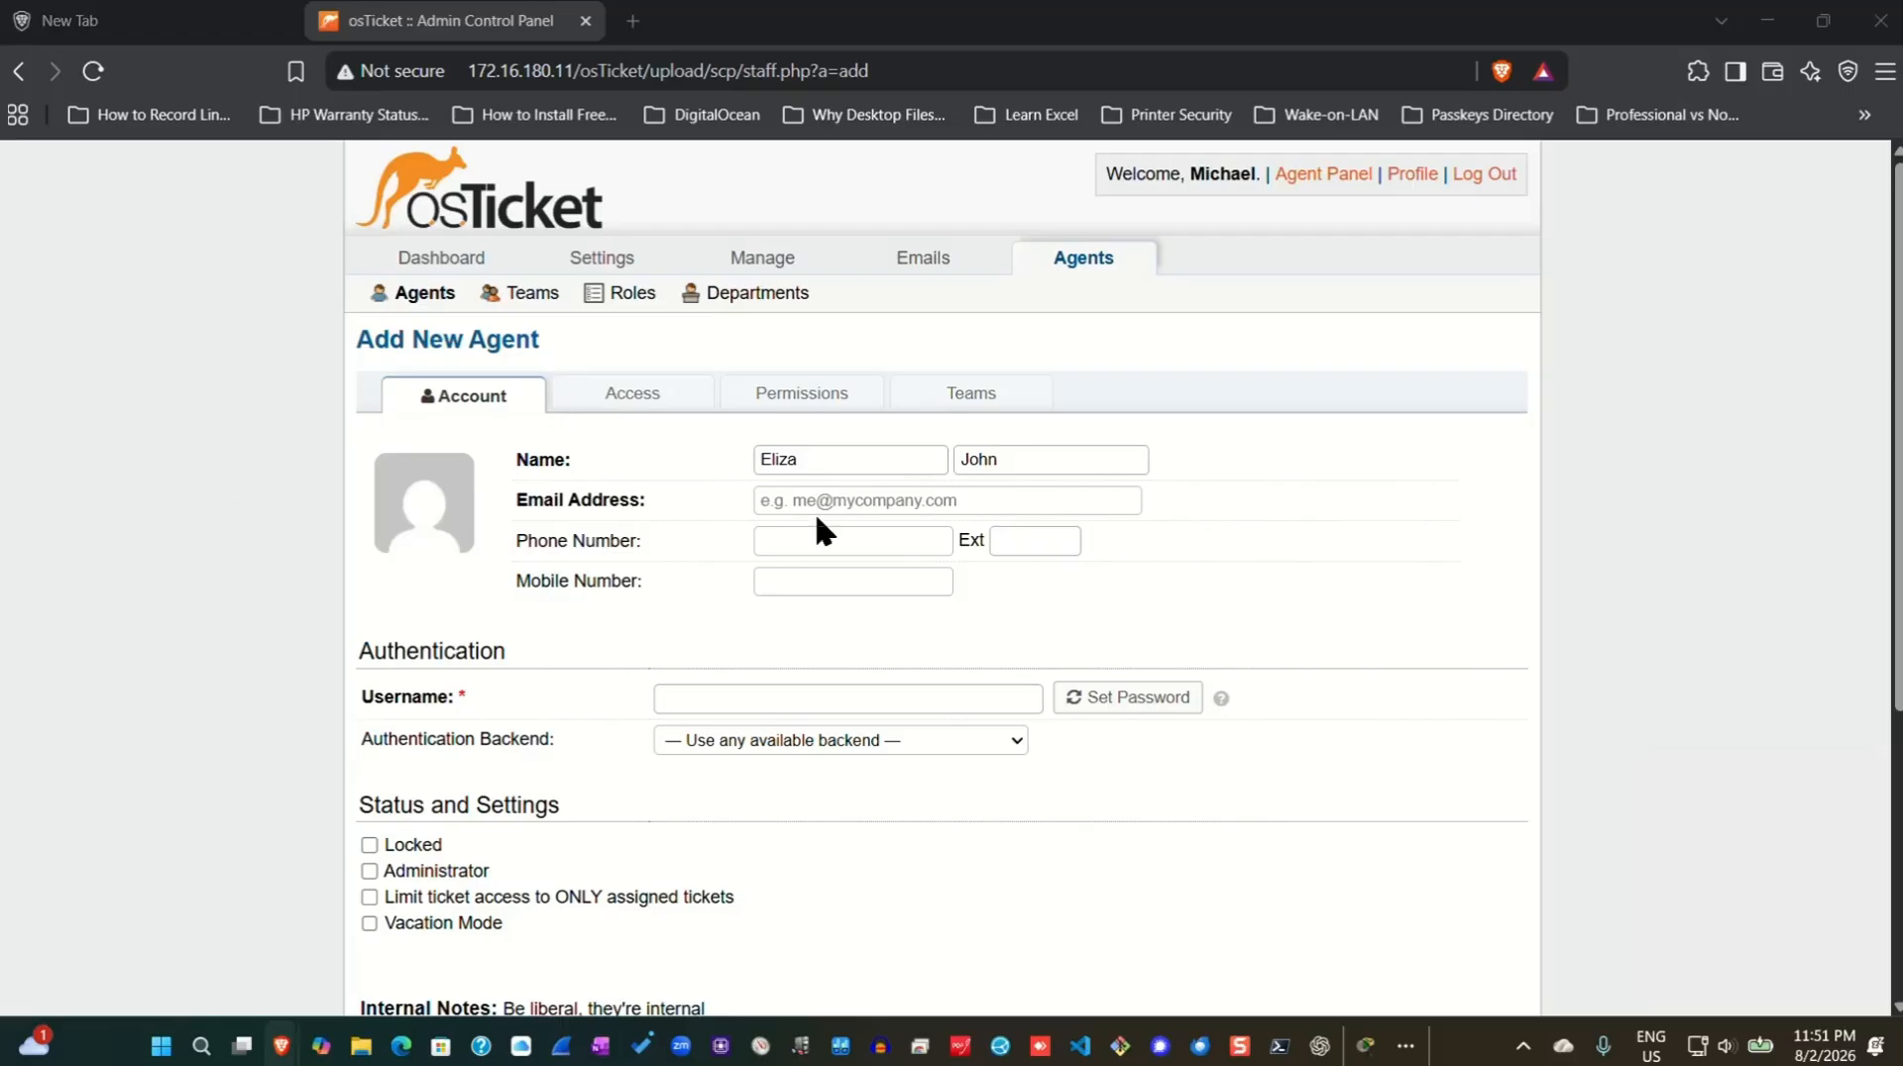
right_click(909, 507)
left_click(850, 702)
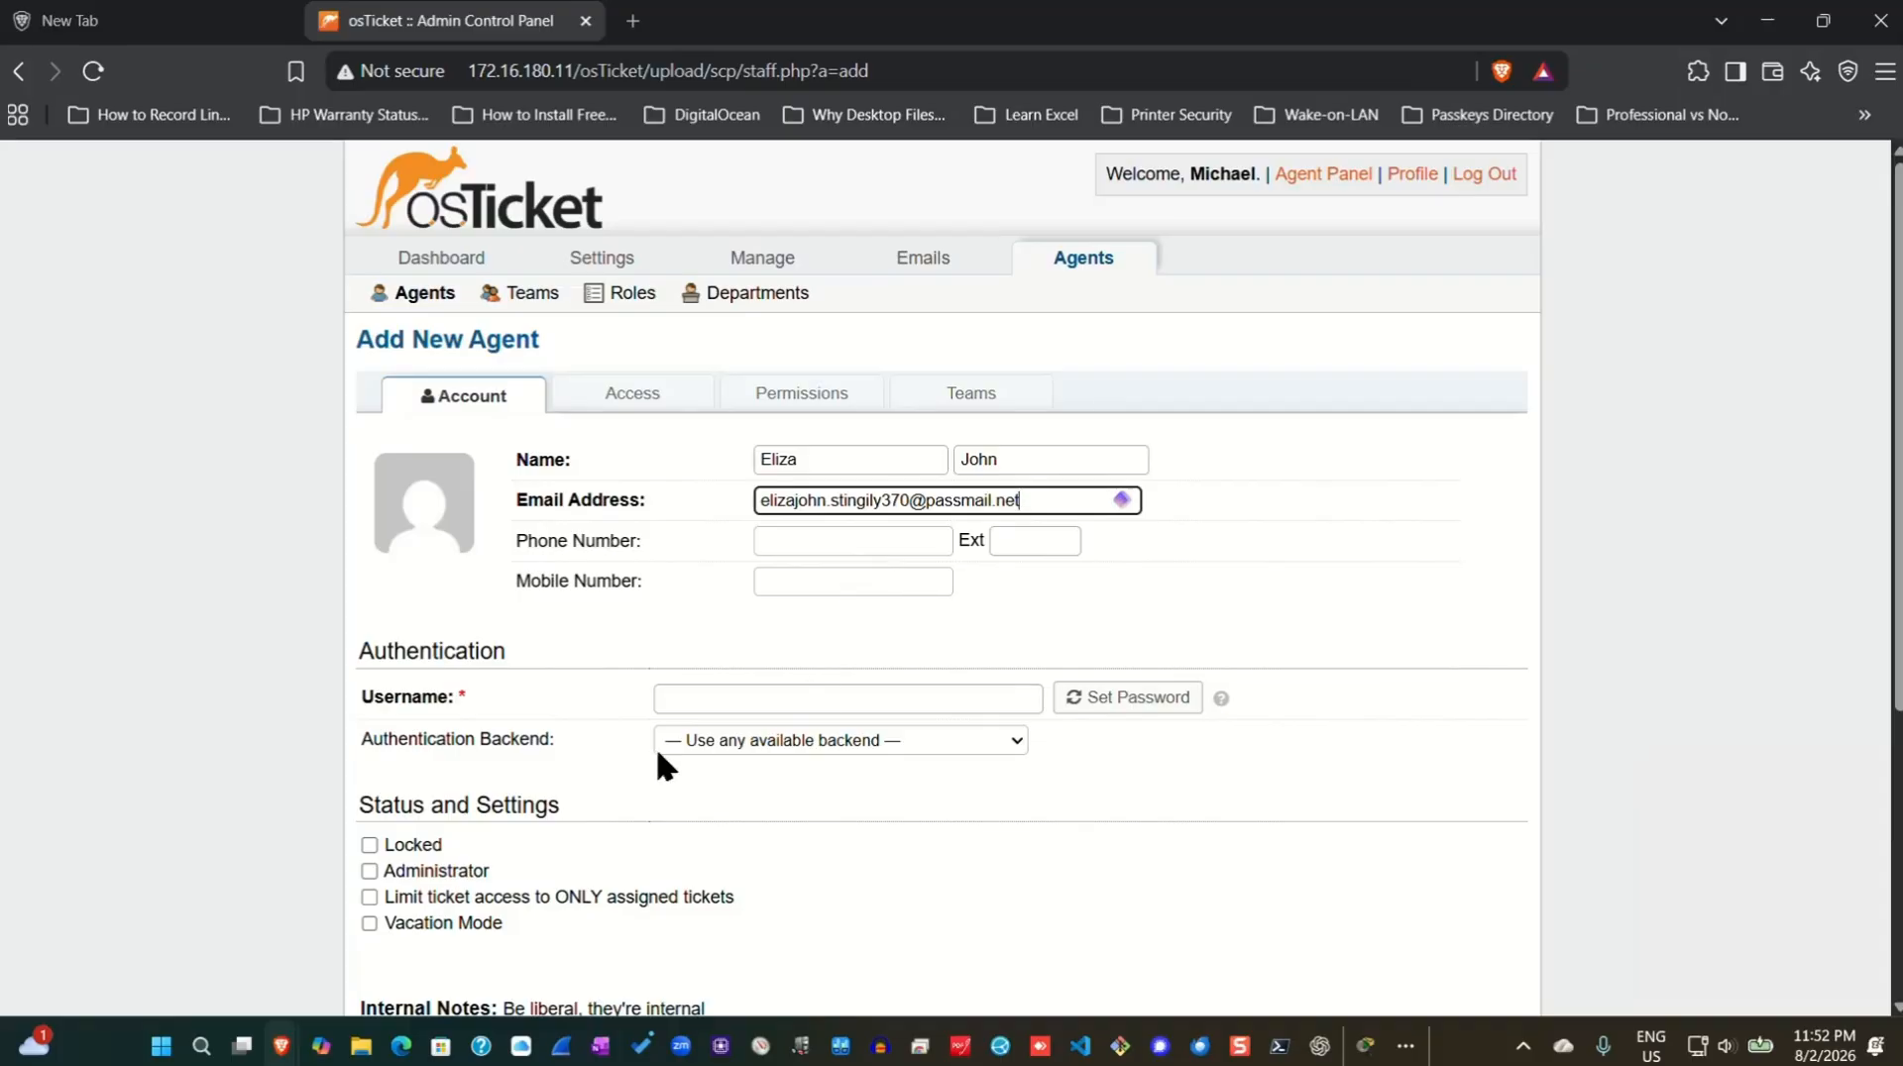
left_click(728, 697)
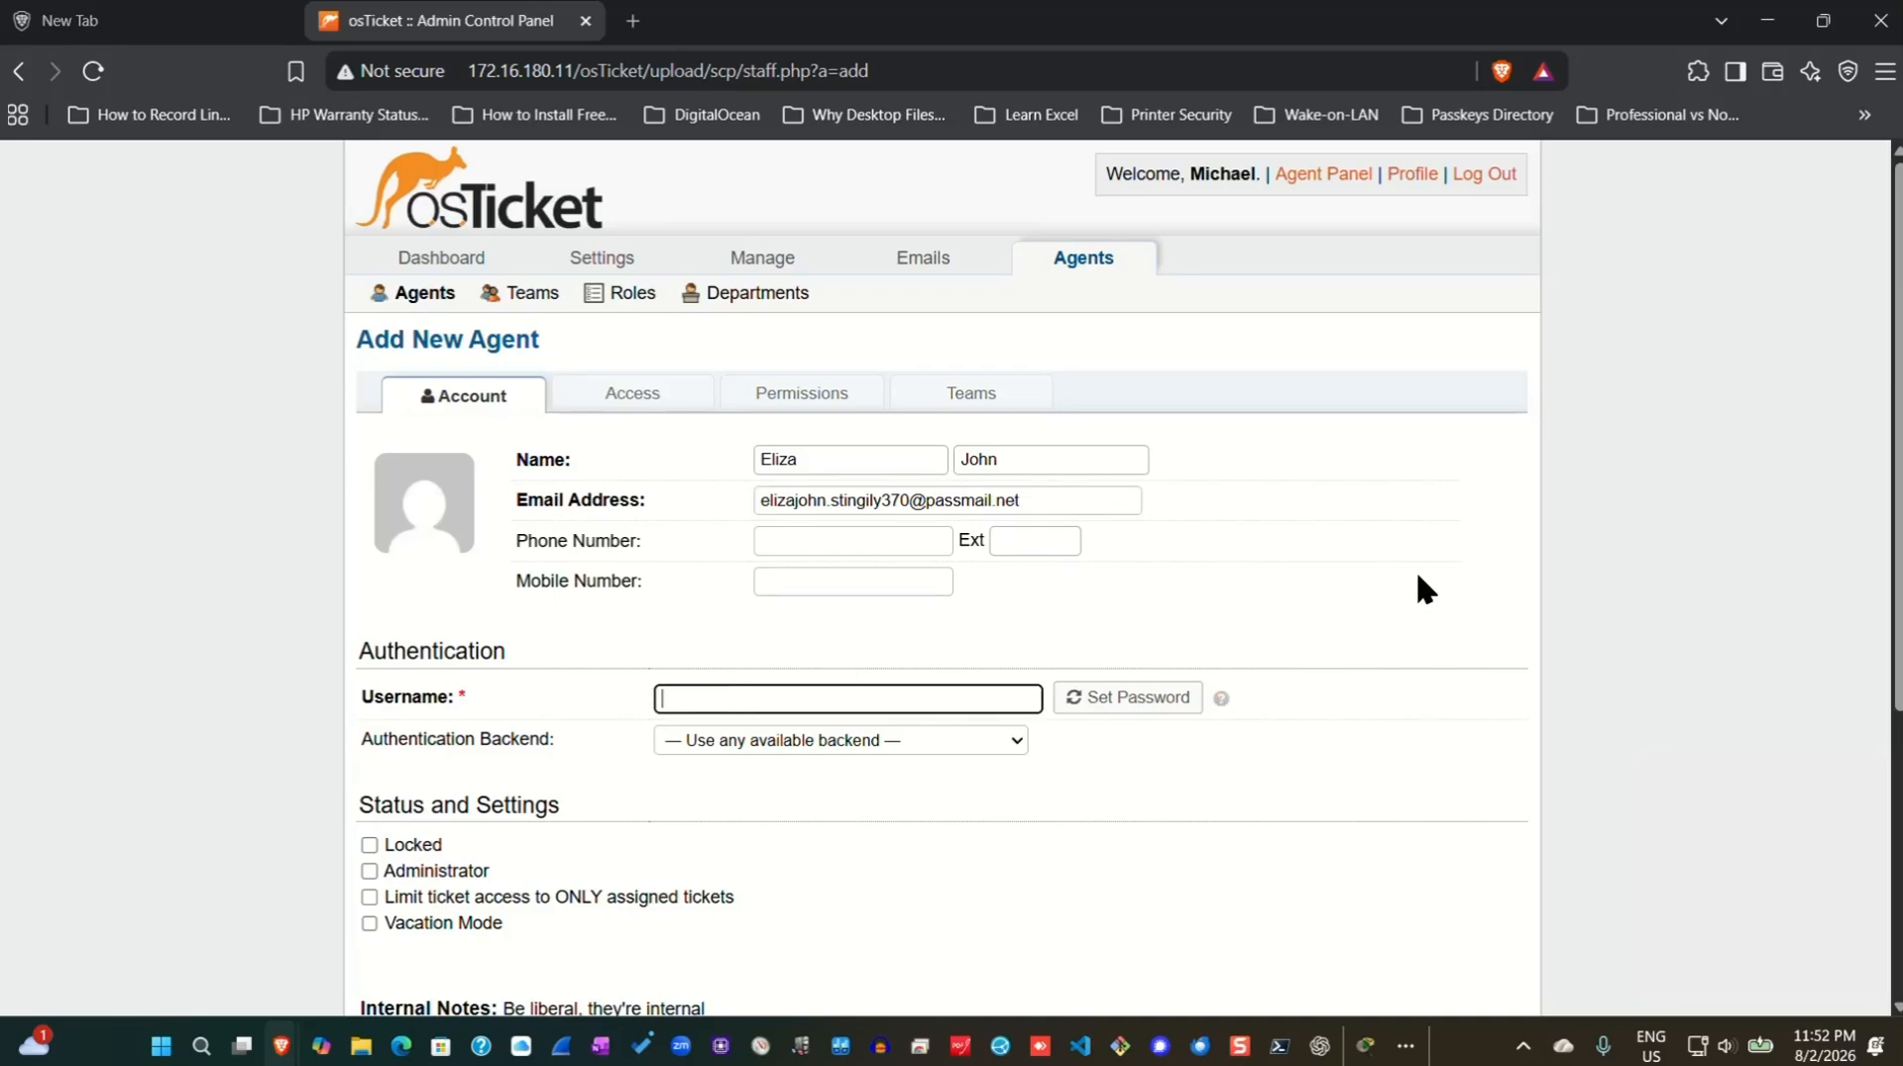
Set a saved generated password for the second agent, without reset e-mail or forced change.
left_click(1106, 702)
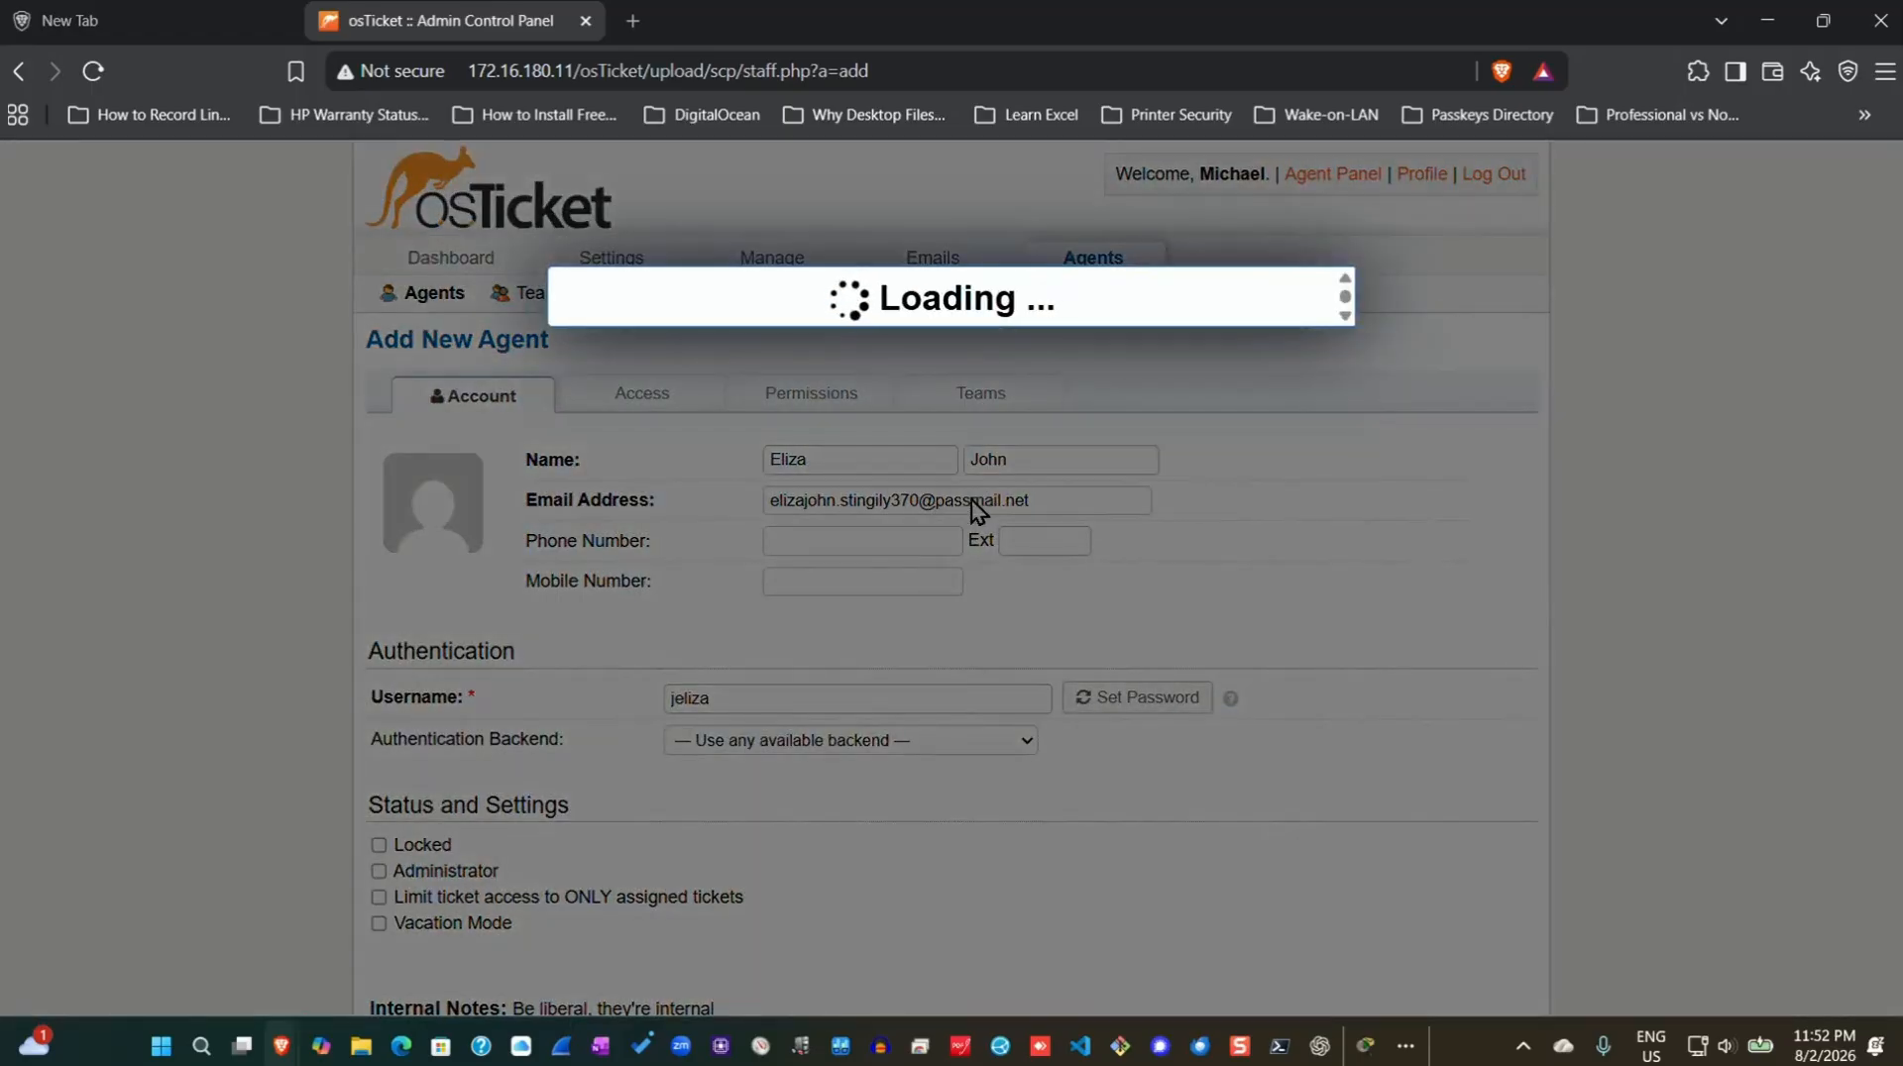
left_click(585, 378)
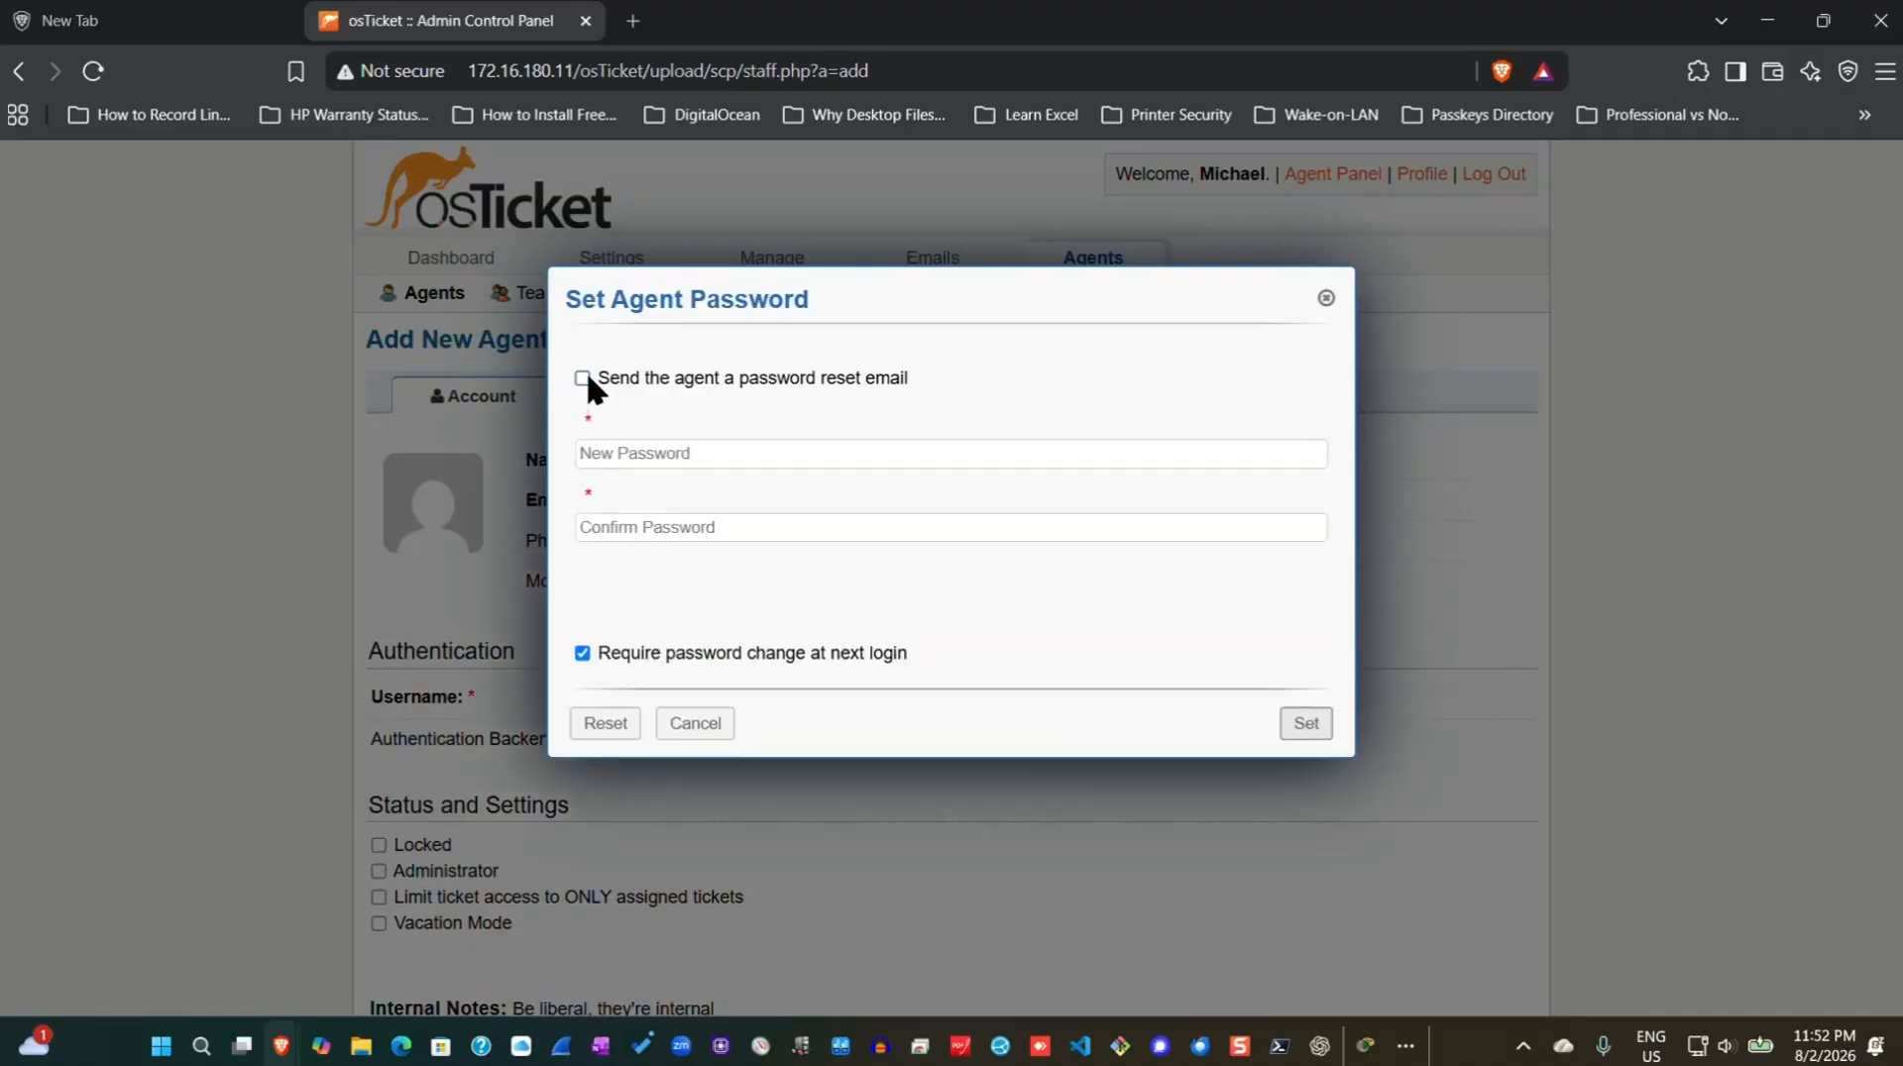
left_click(582, 653)
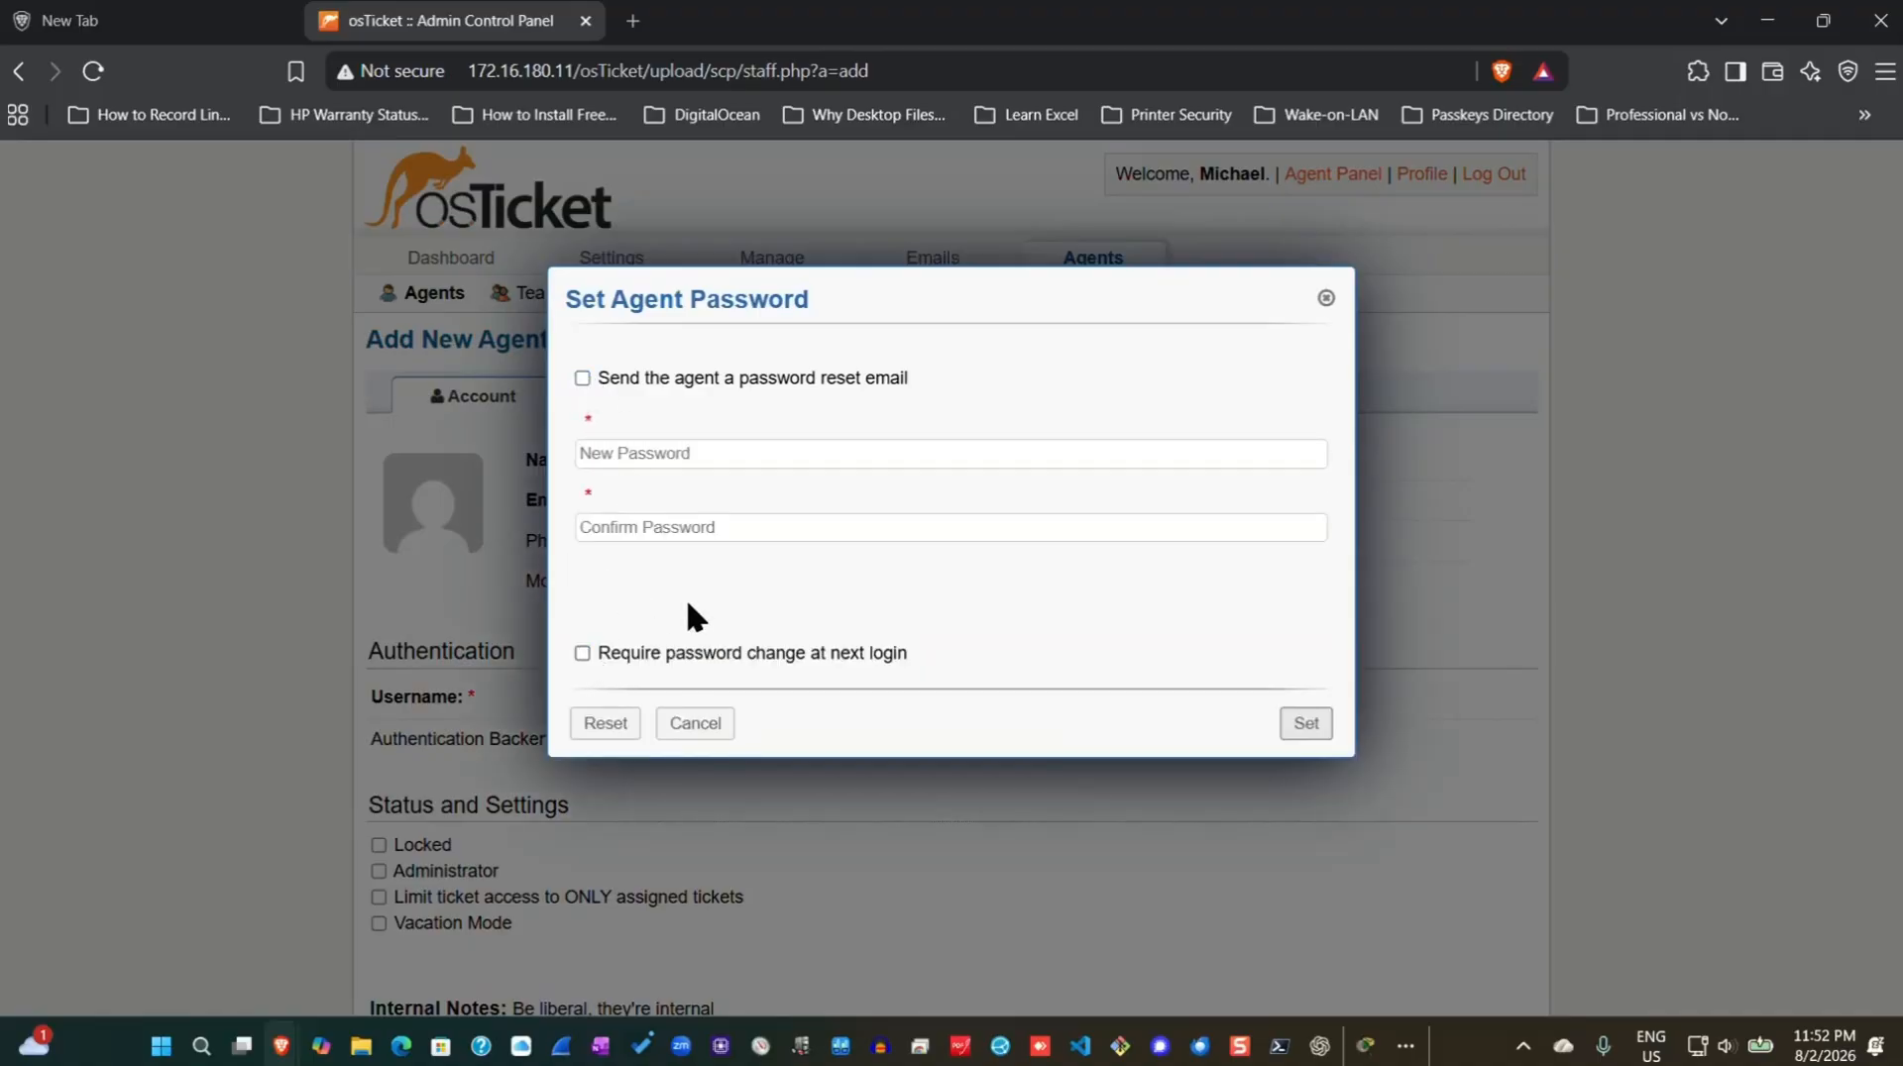
left_click(819, 454)
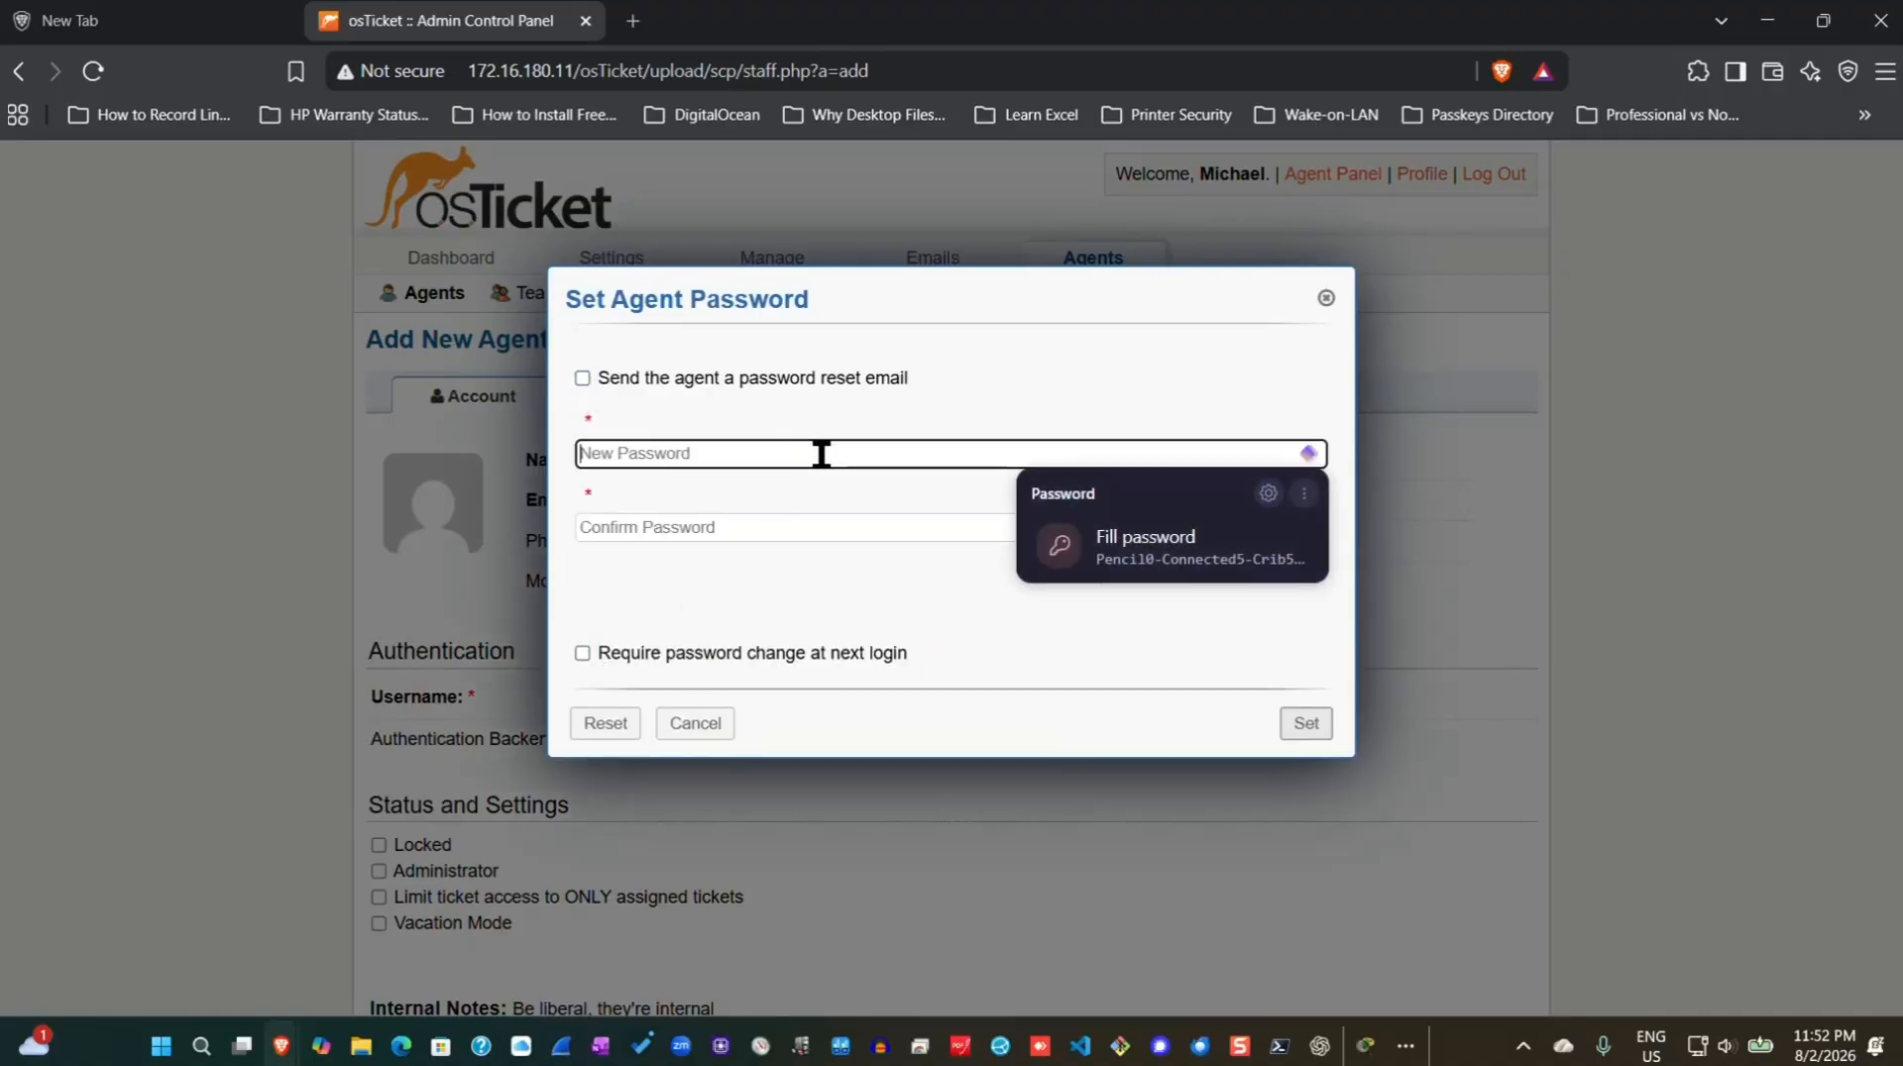
left_click(1197, 565)
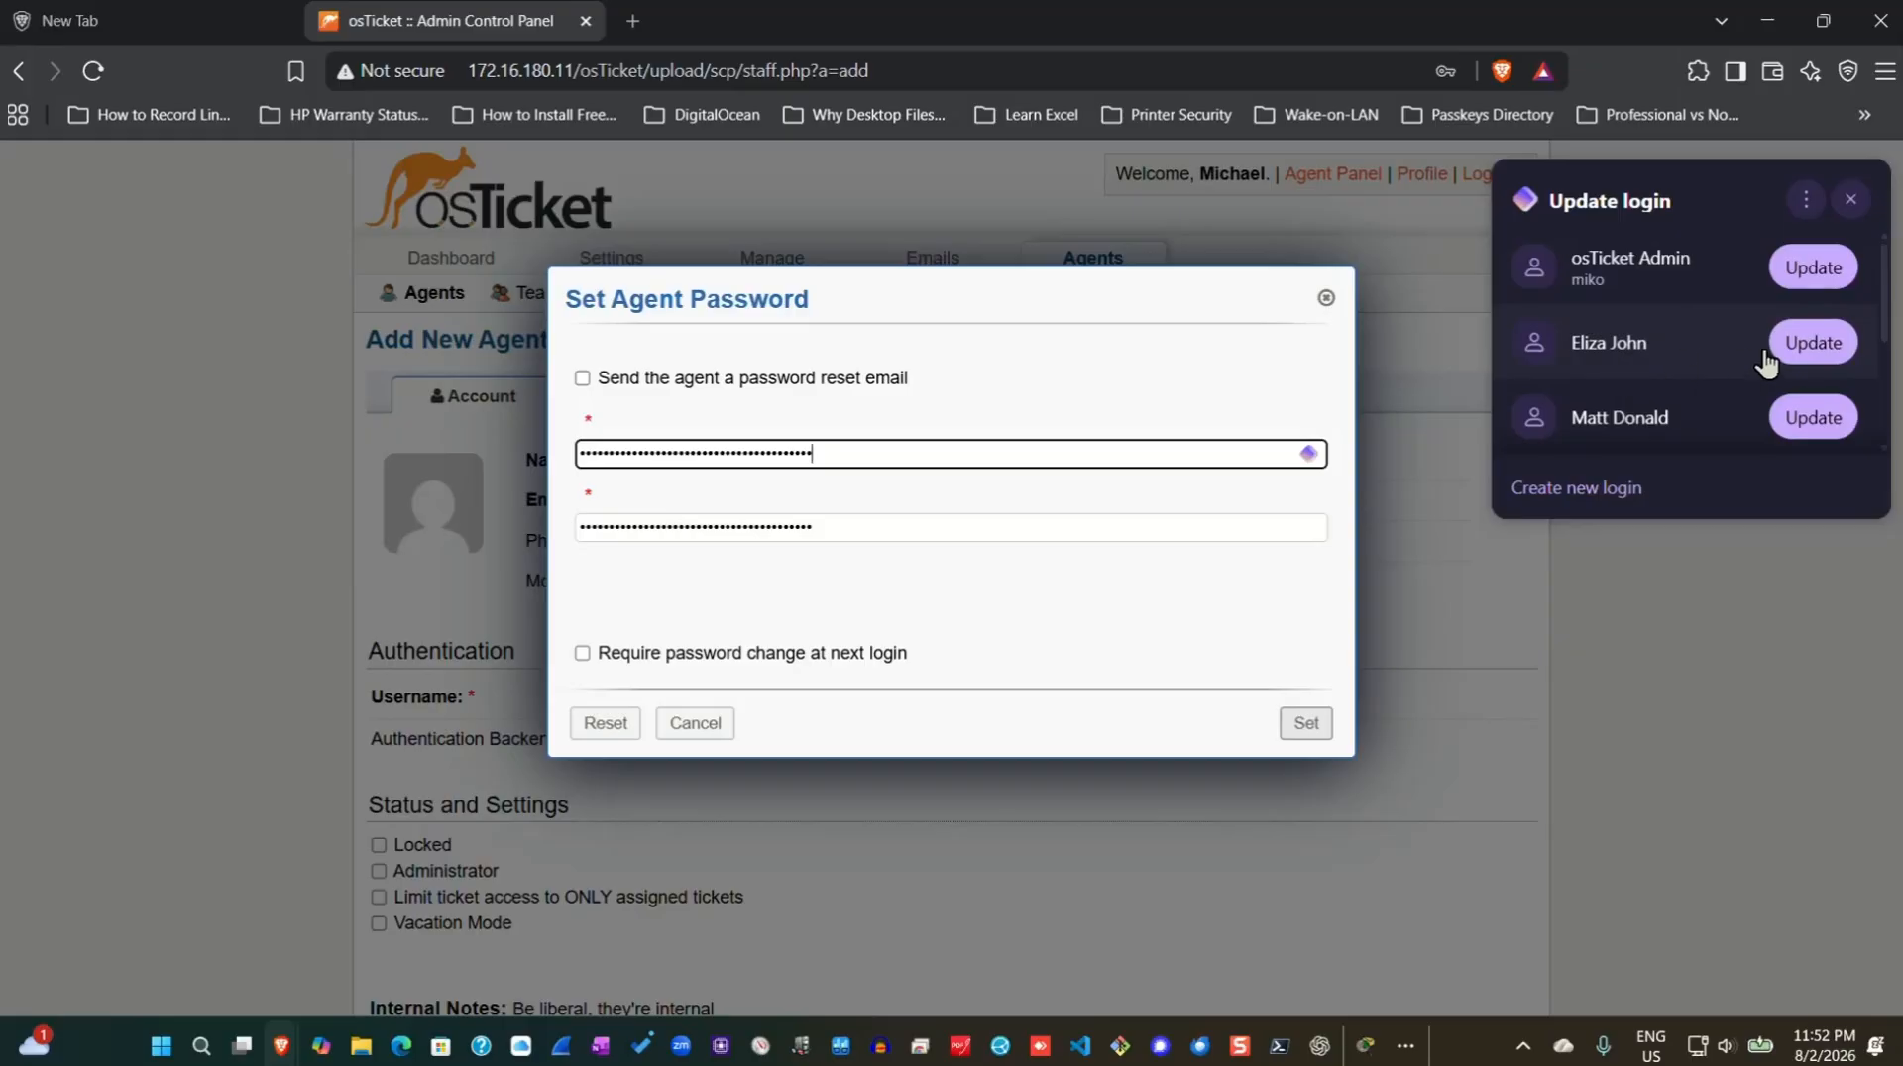
left_click(1813, 342)
left_click(1720, 529)
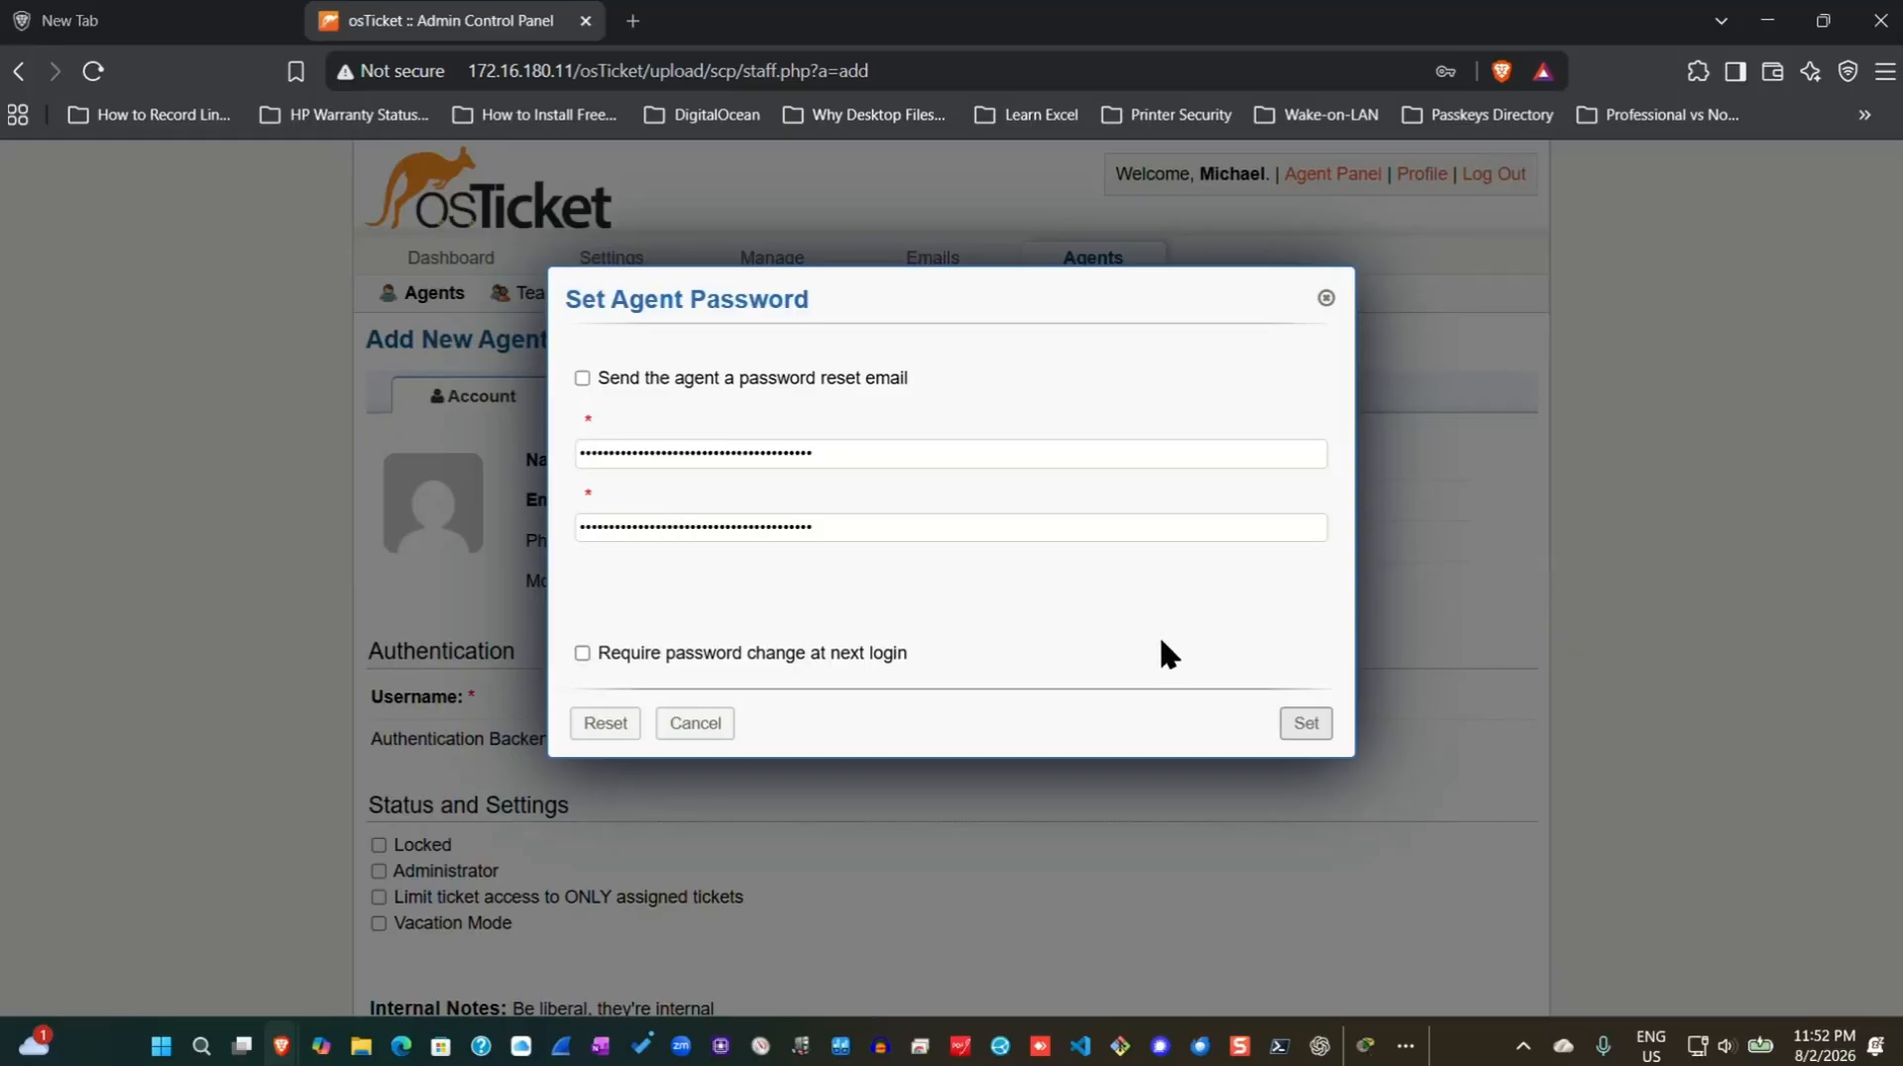
left_click(1305, 722)
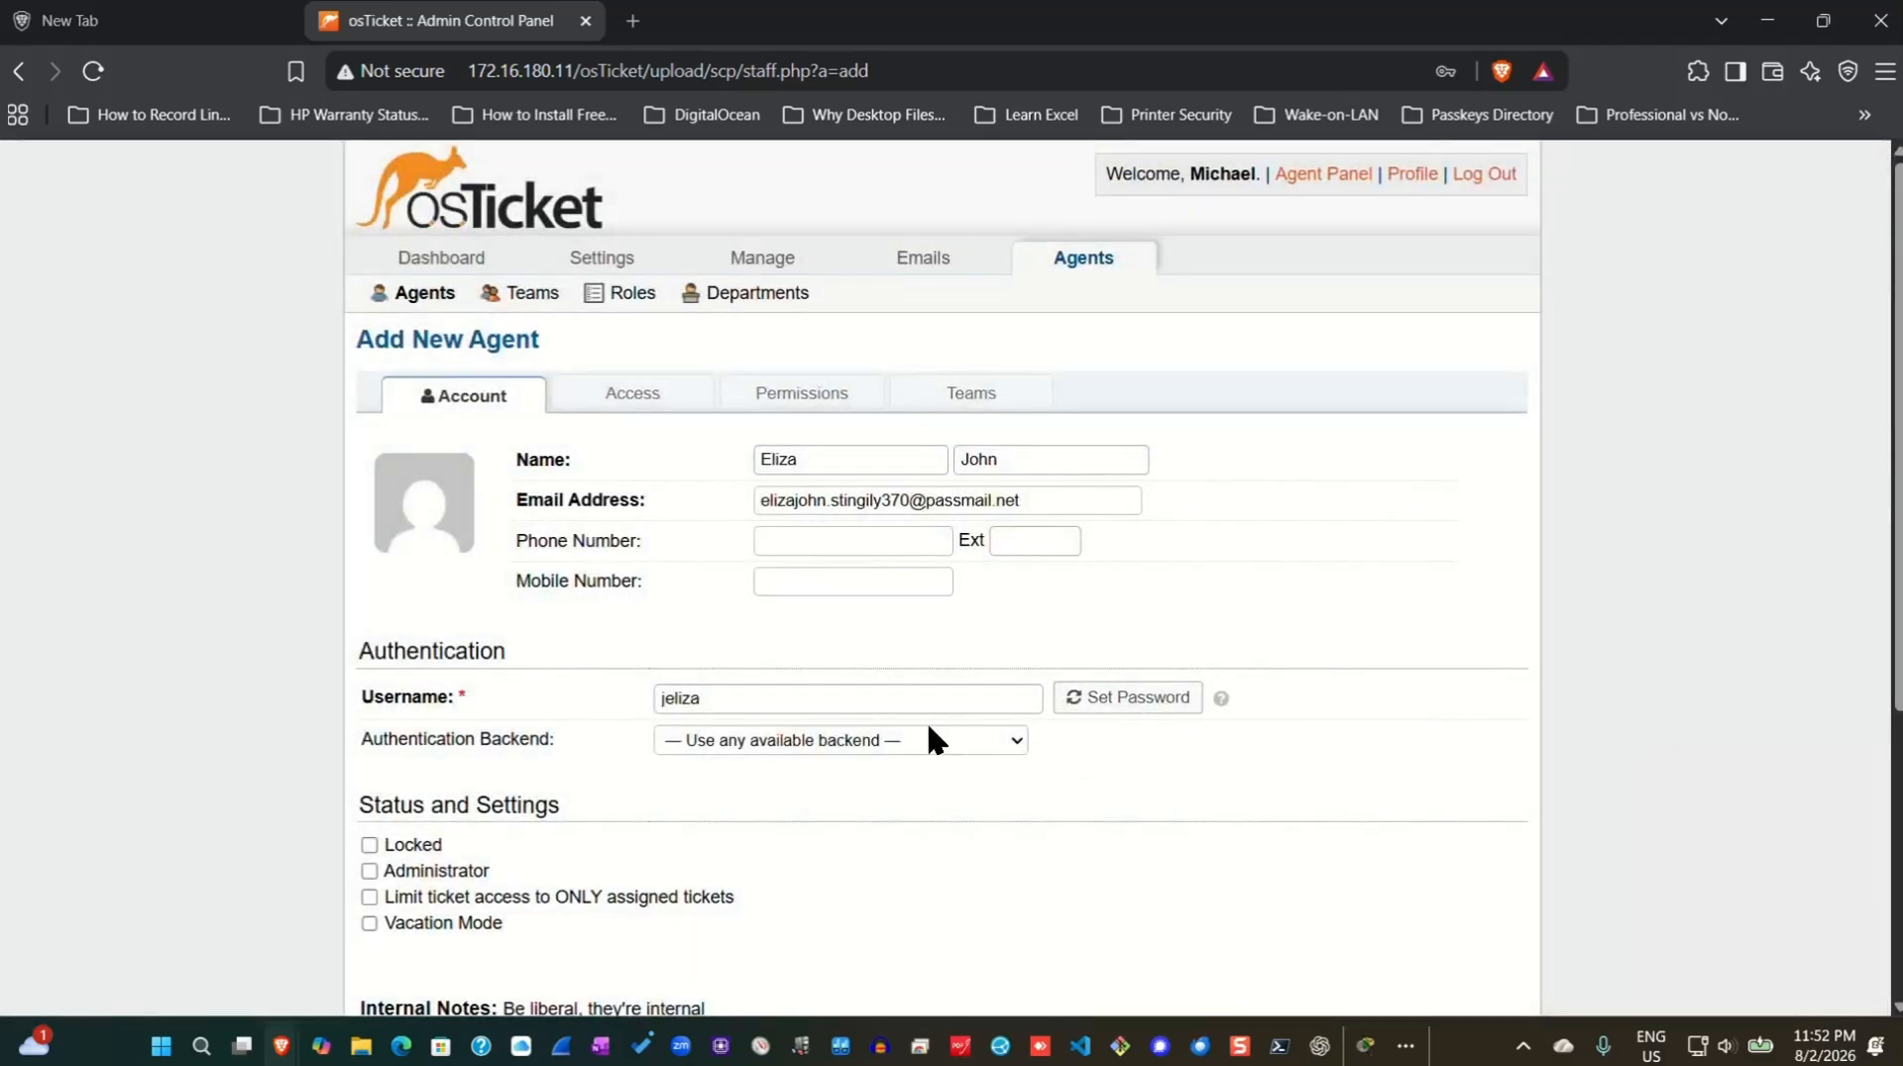
Give the second agent primary department Support and role Supreme Admin, then create the account.
left_click(630, 395)
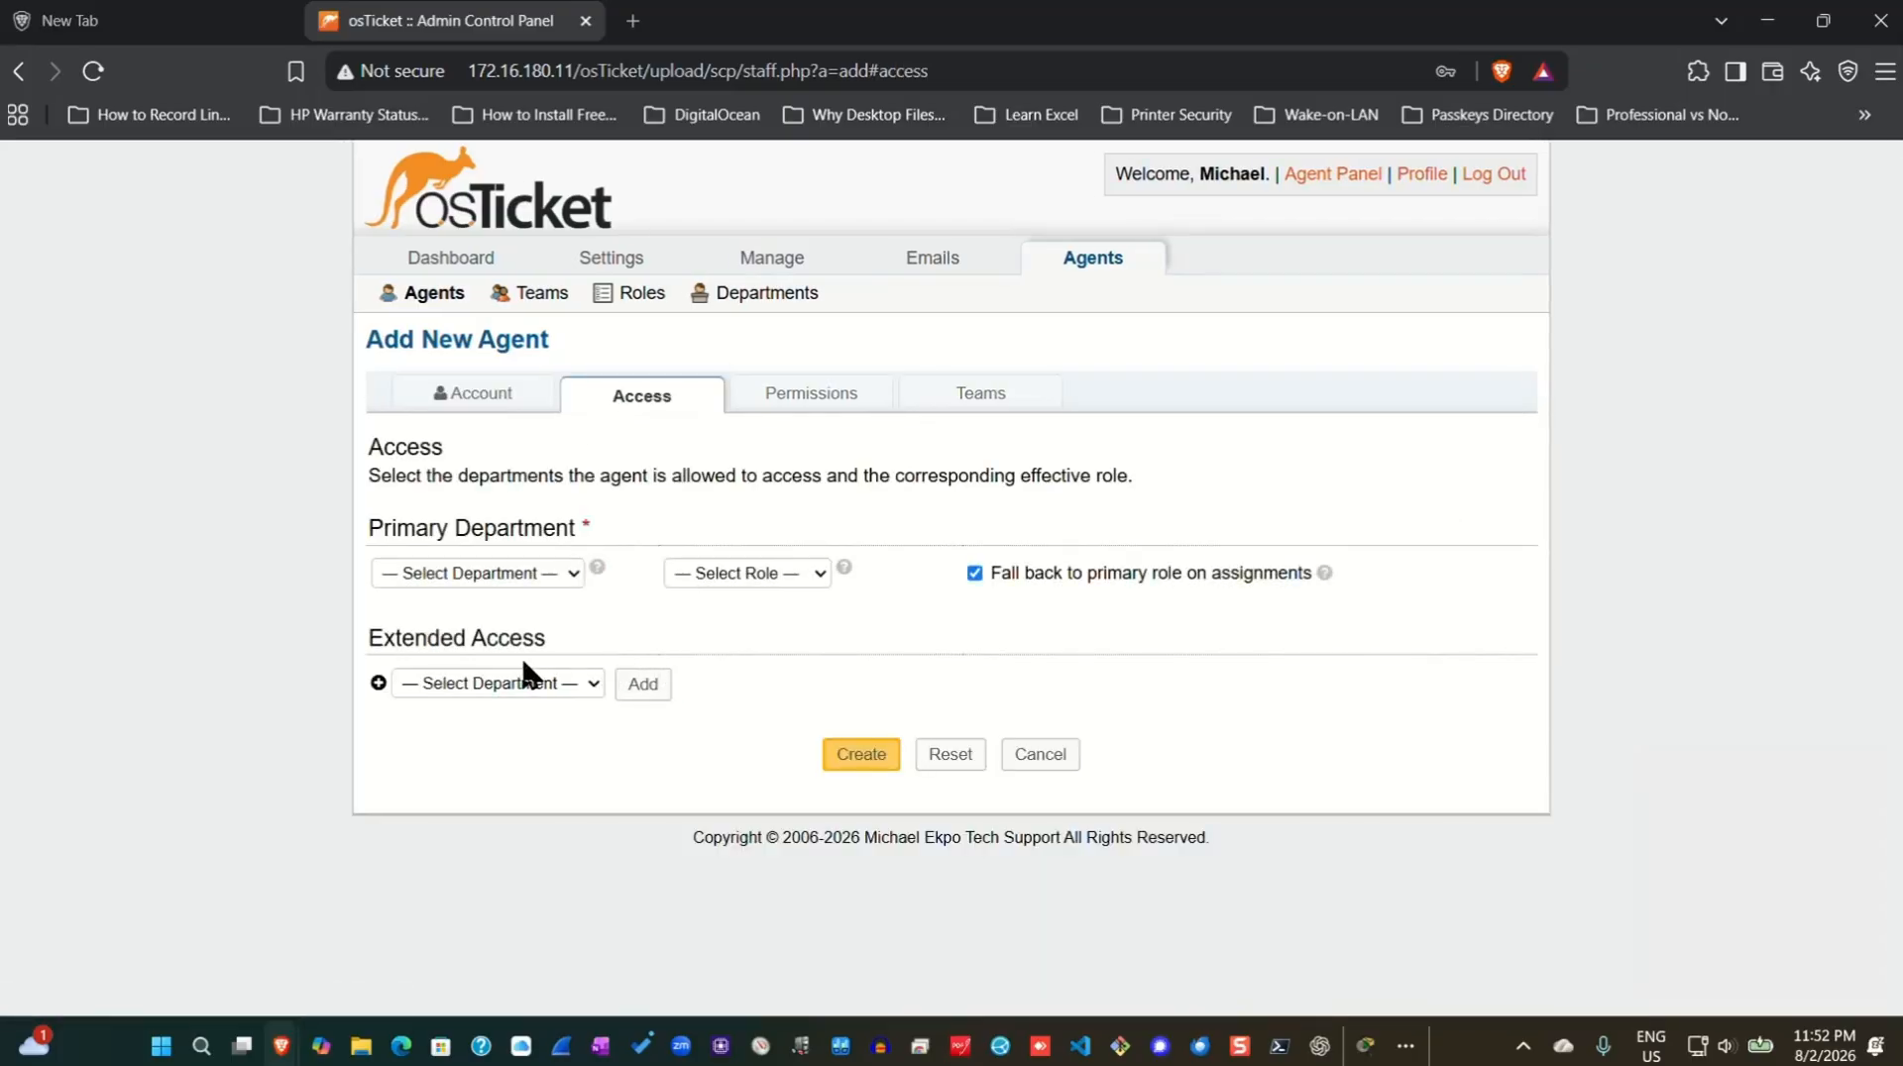
left_click(561, 572)
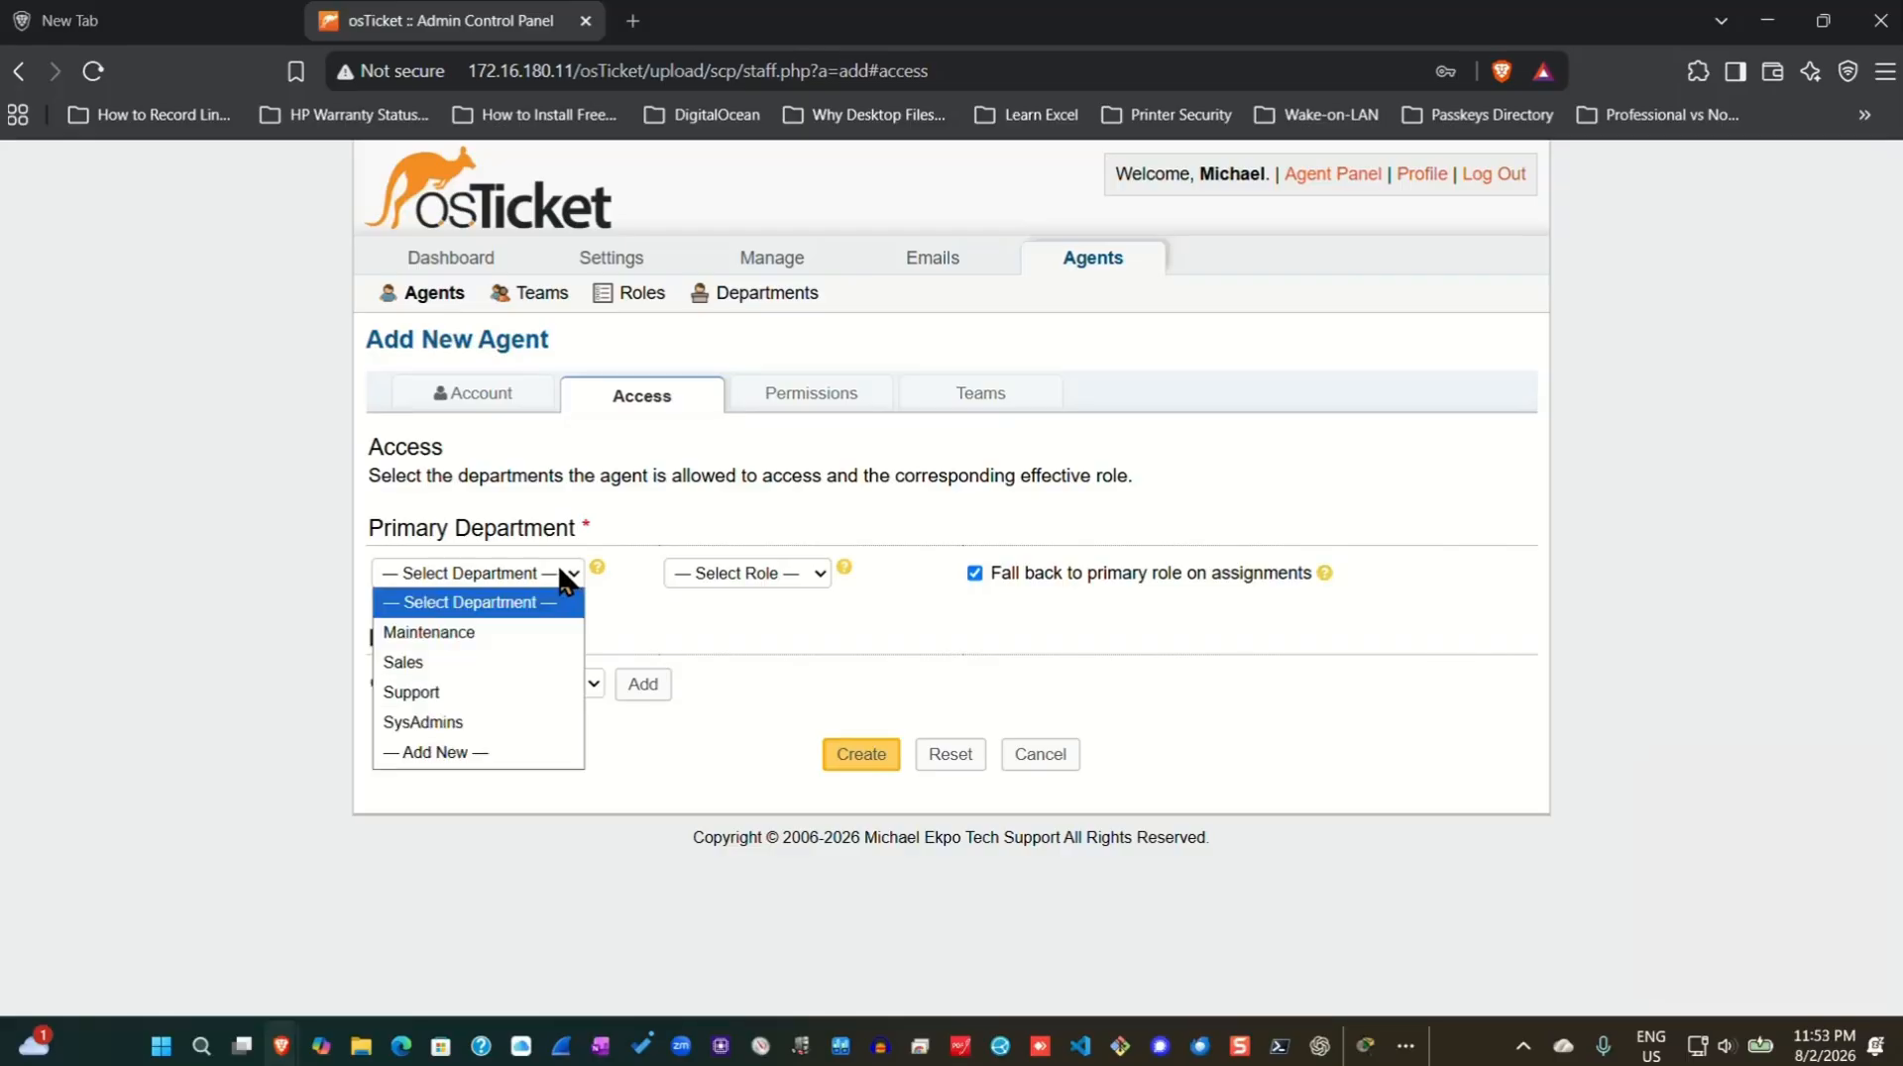
left_click(451, 691)
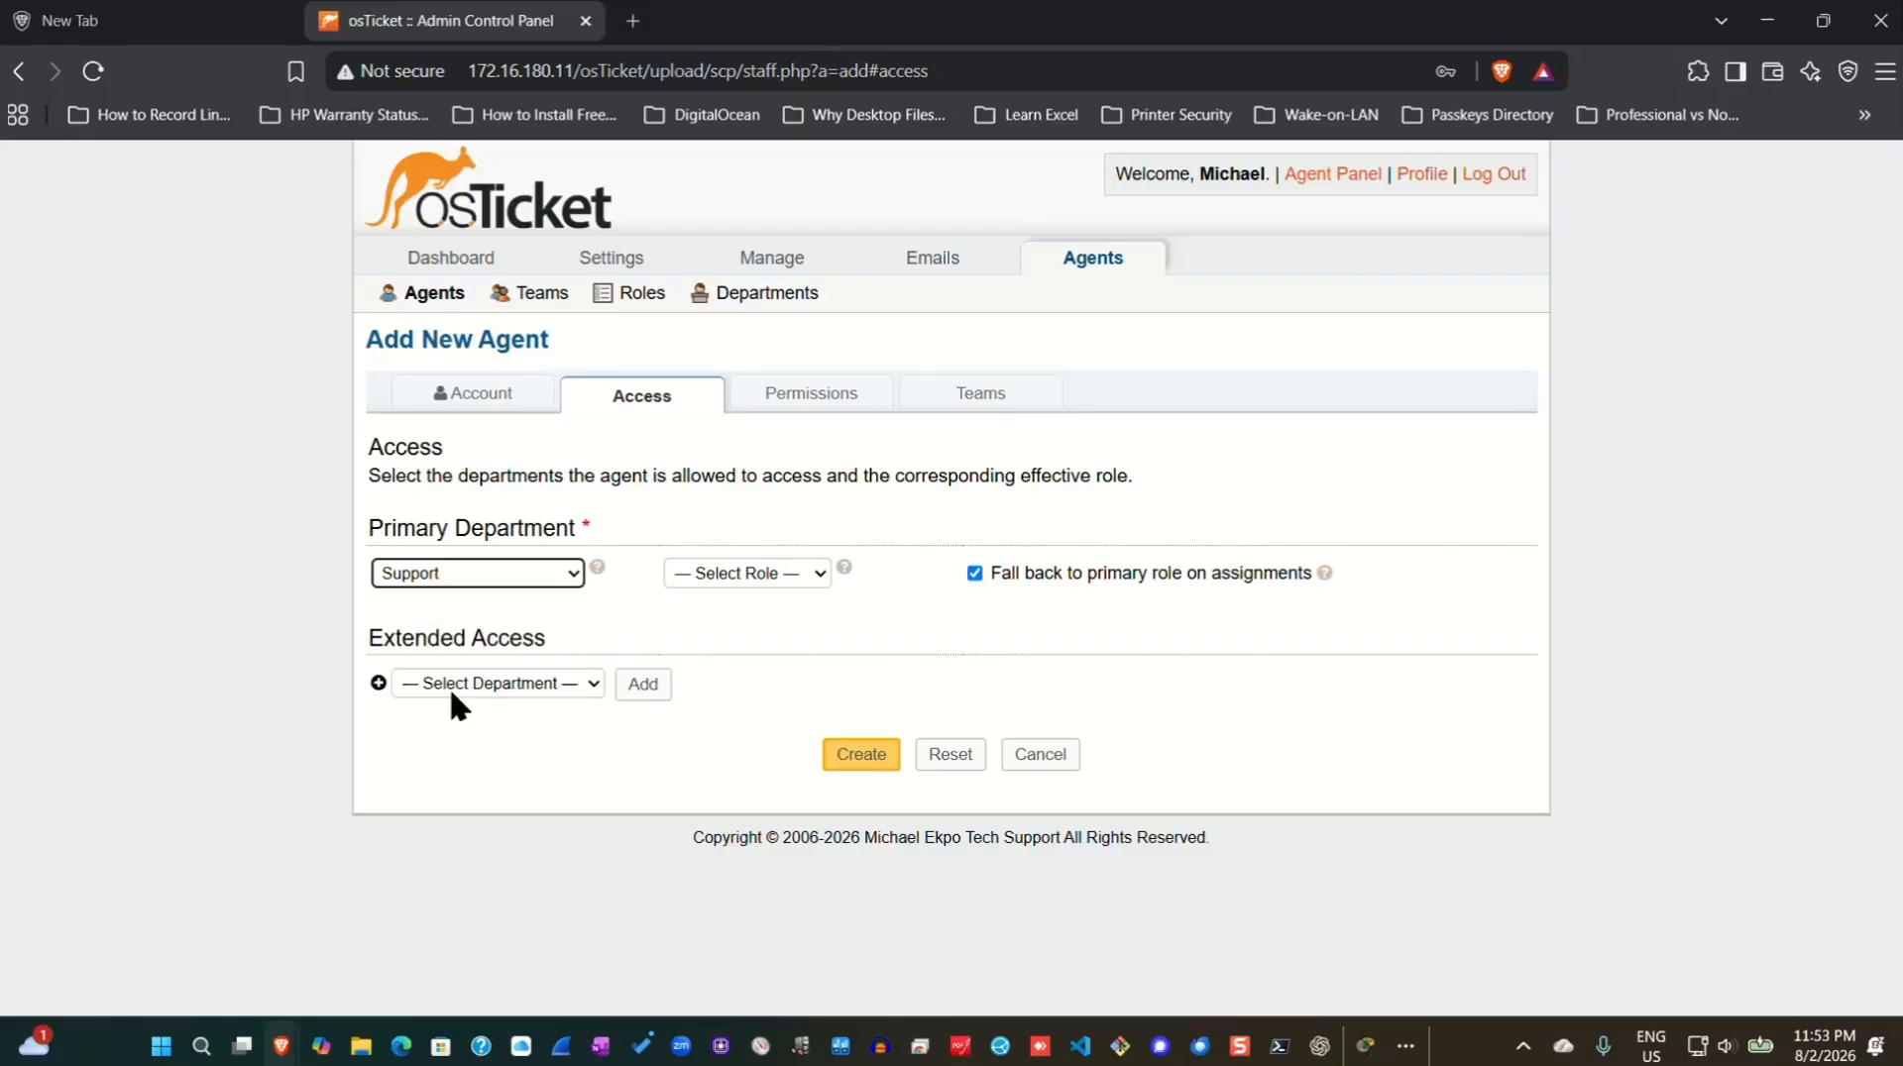
left_click(817, 574)
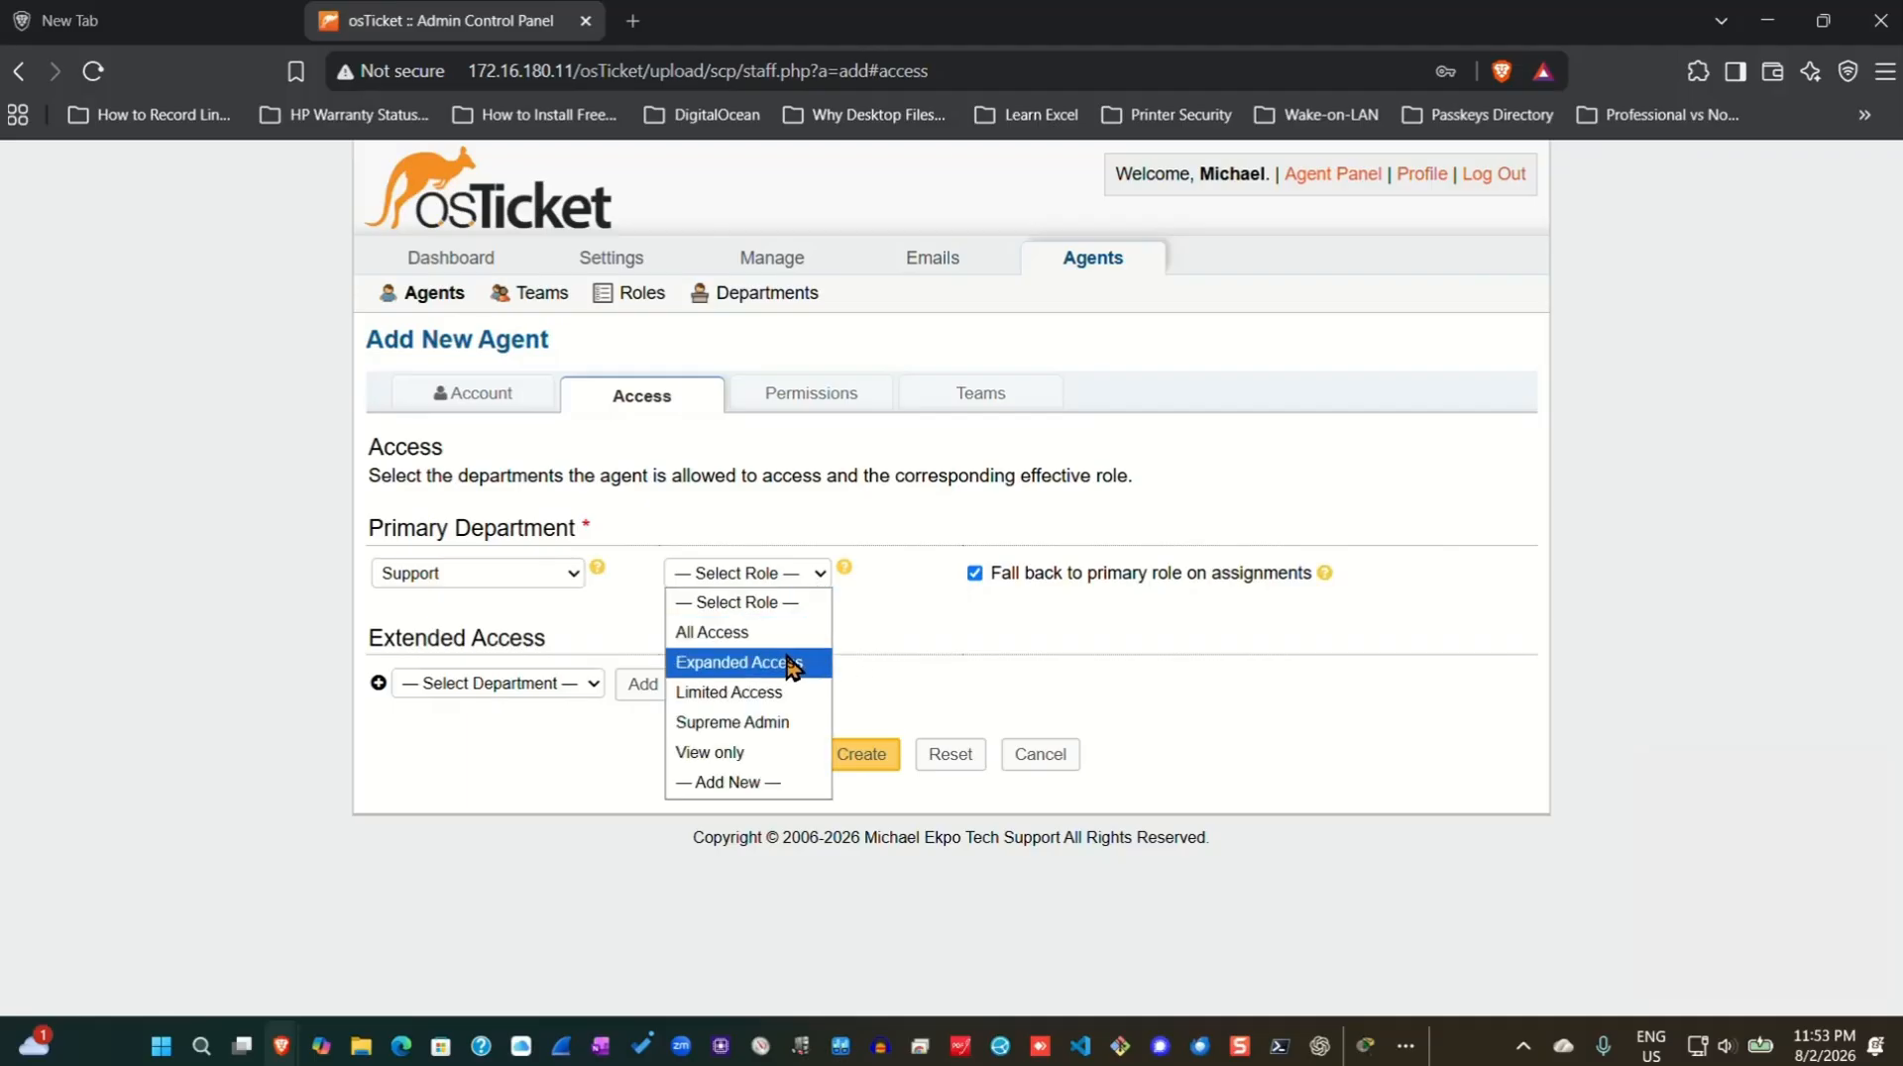
left_click(733, 725)
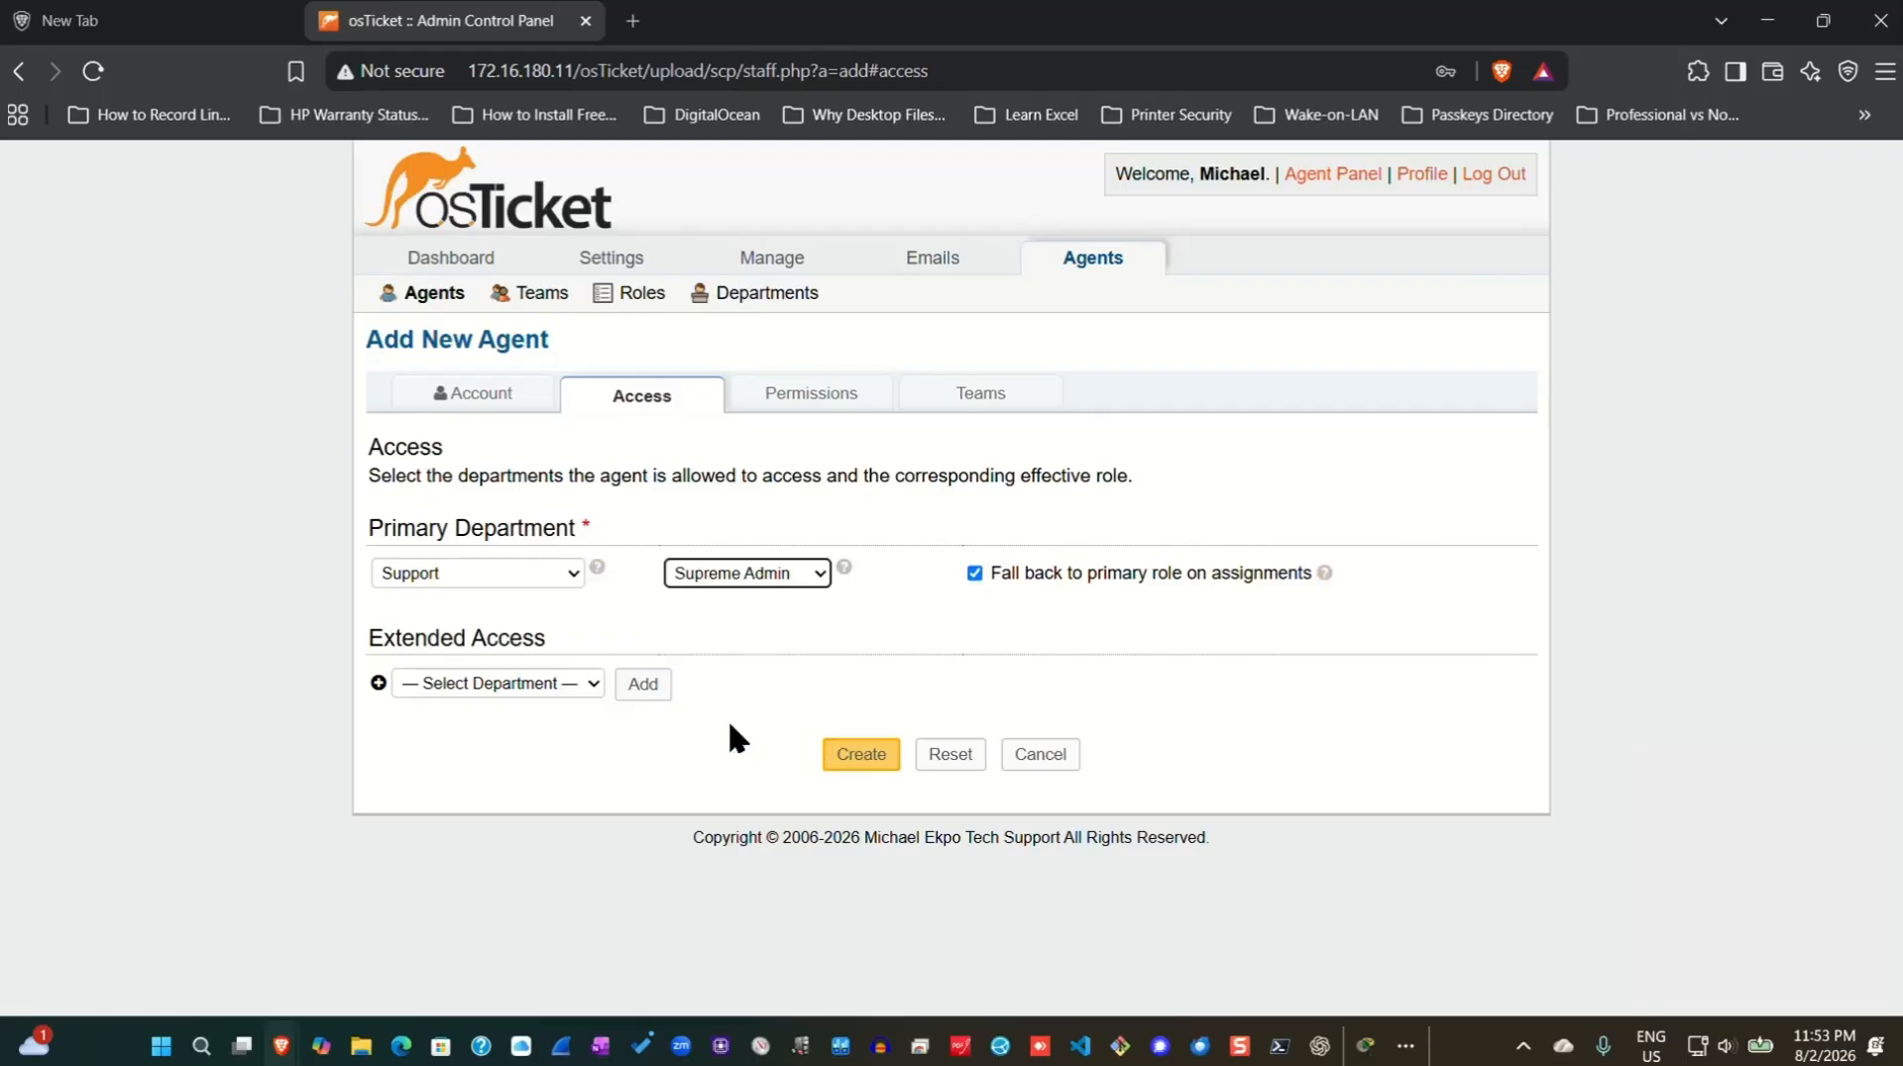
left_click(859, 755)
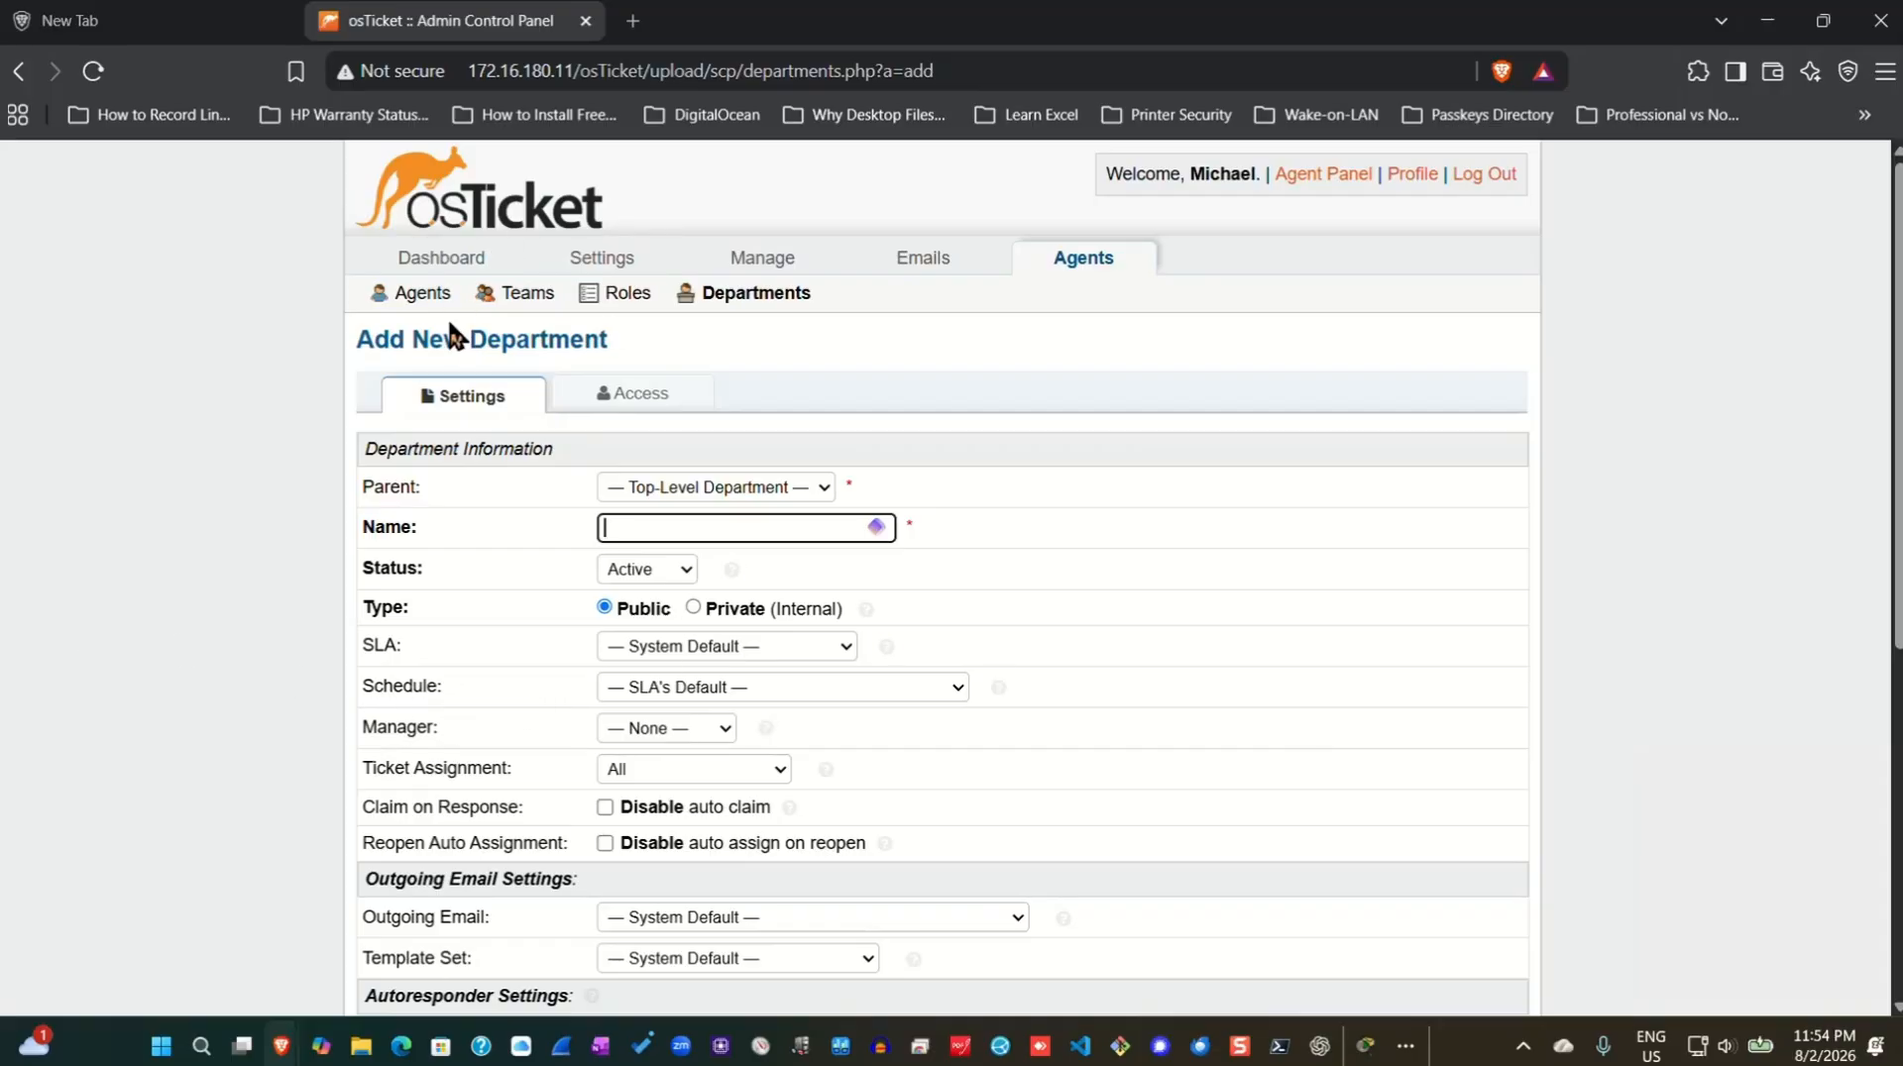
Show the Teams list under Agents, where Level I Support is the only team.
left_click(1070, 260)
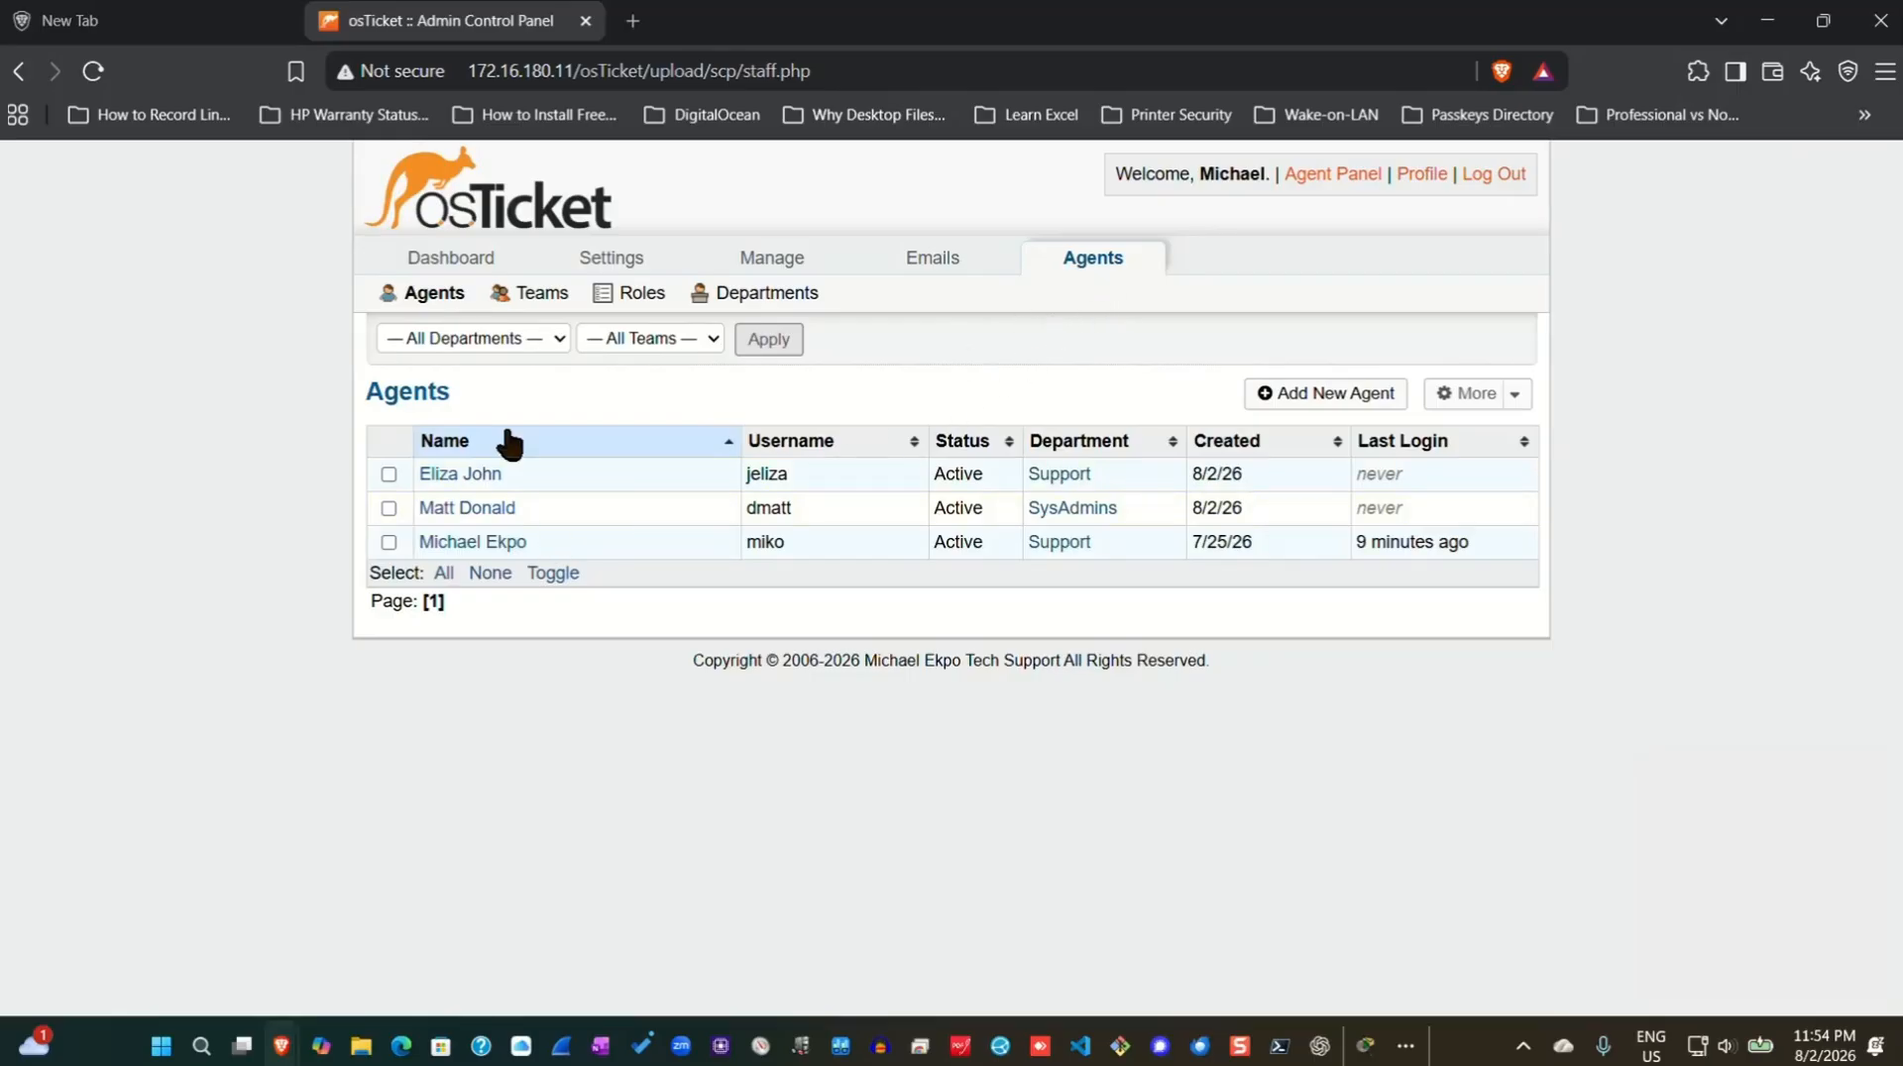
left_click(542, 294)
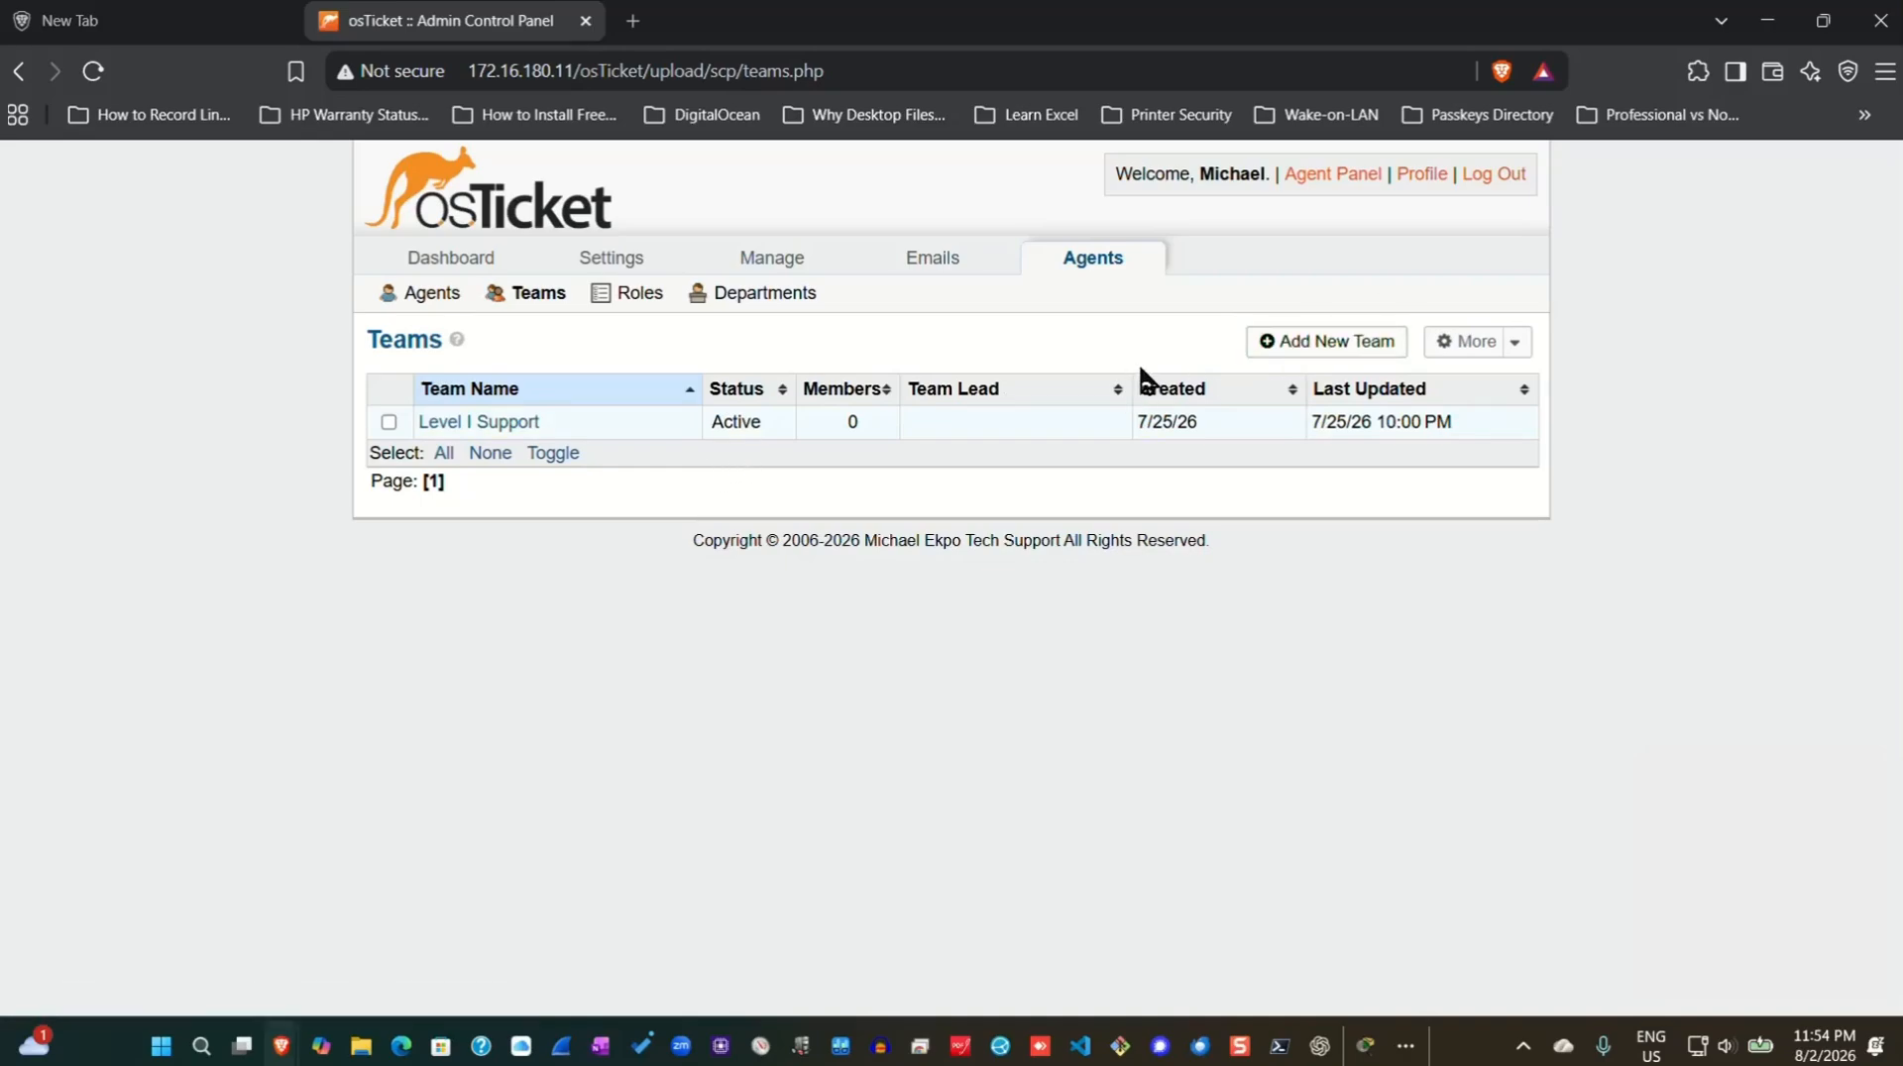
Create the team 'Inventory Team' with two agent members, both receiving alerts.
left_click(1304, 358)
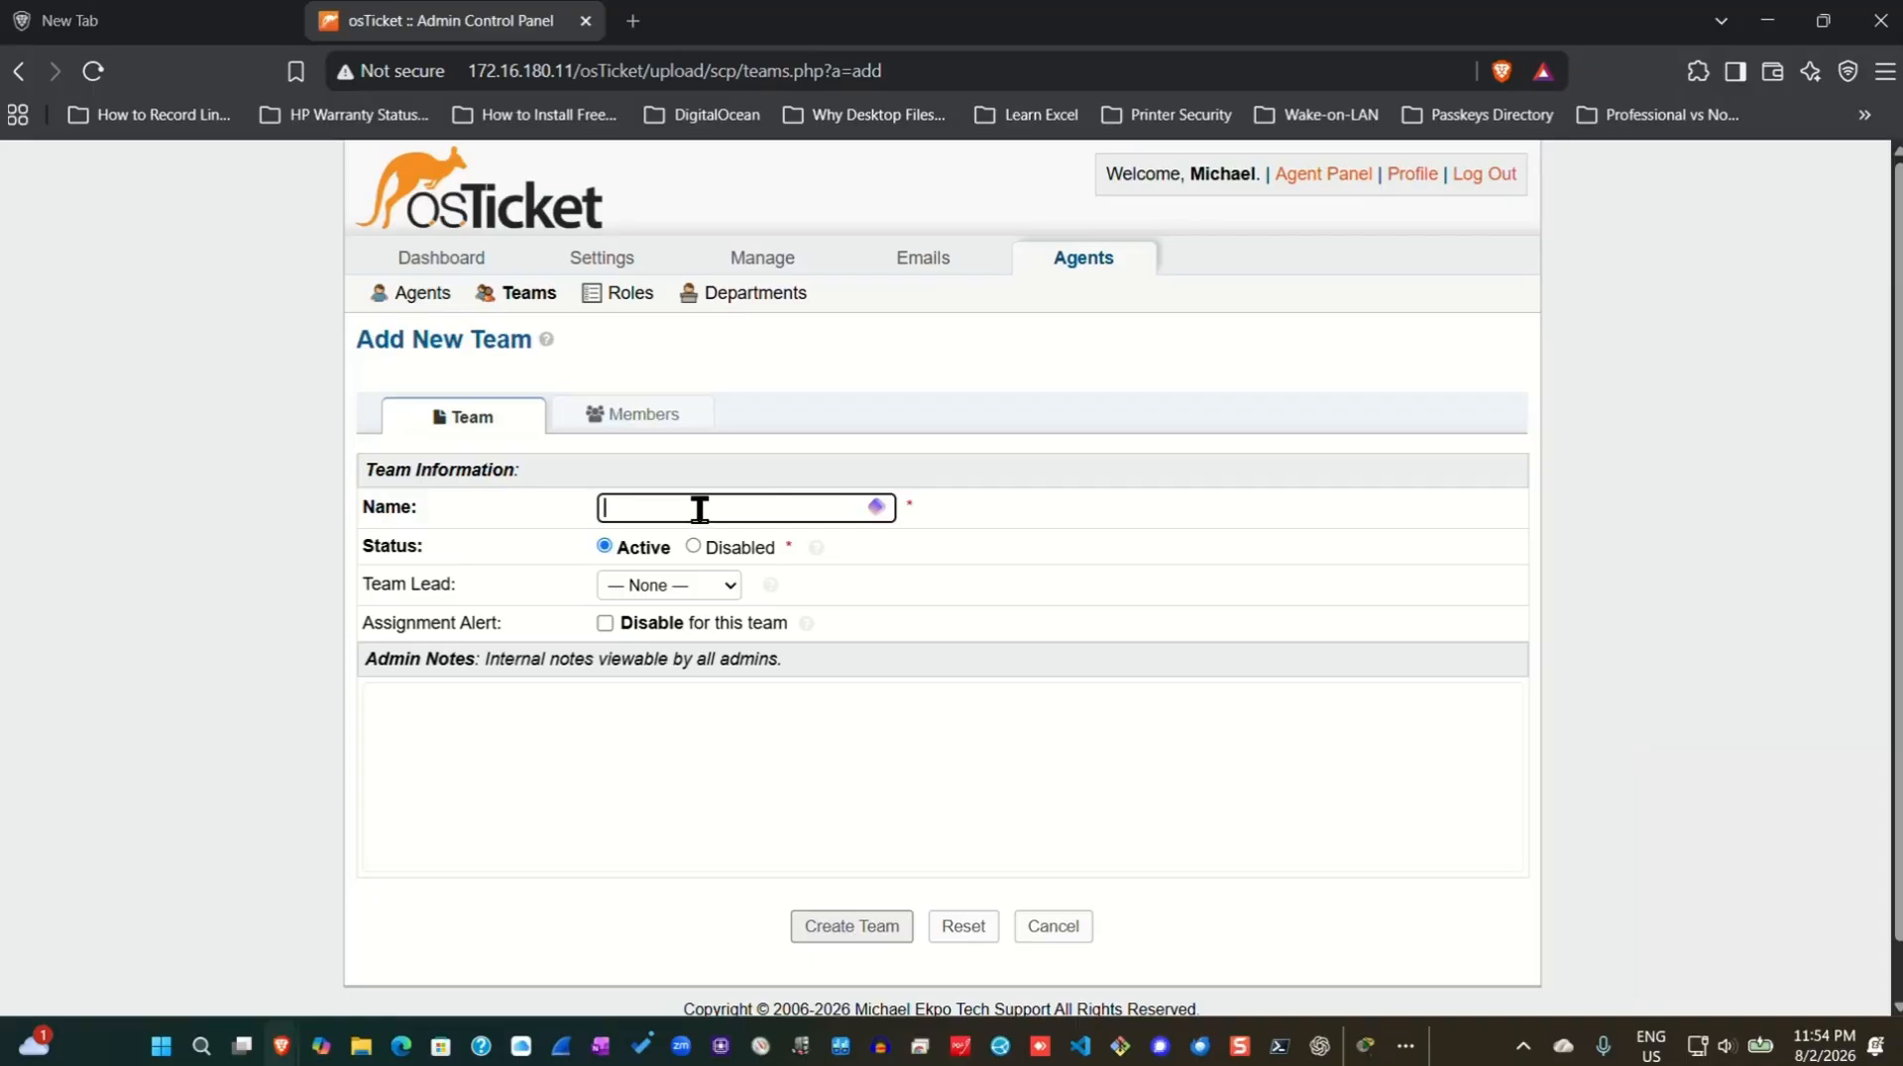
type("Inv")
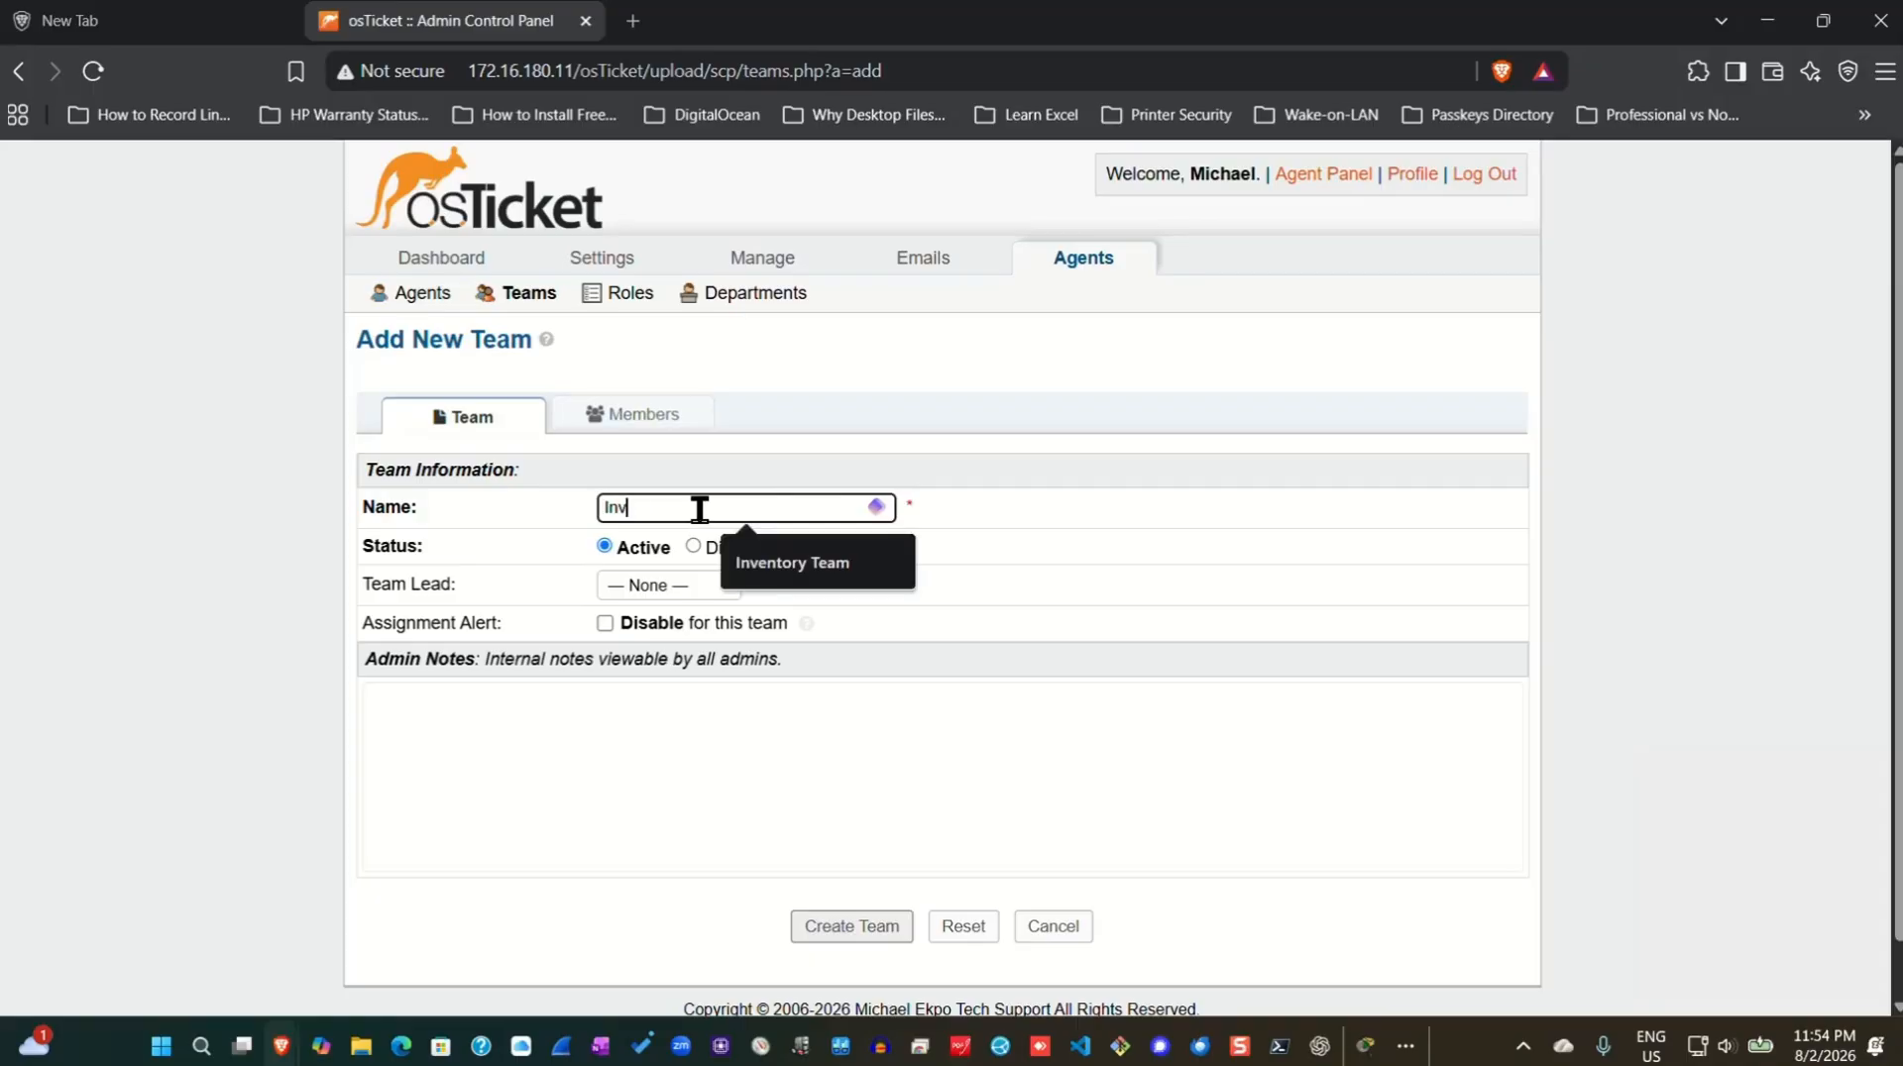
type("entory Team")
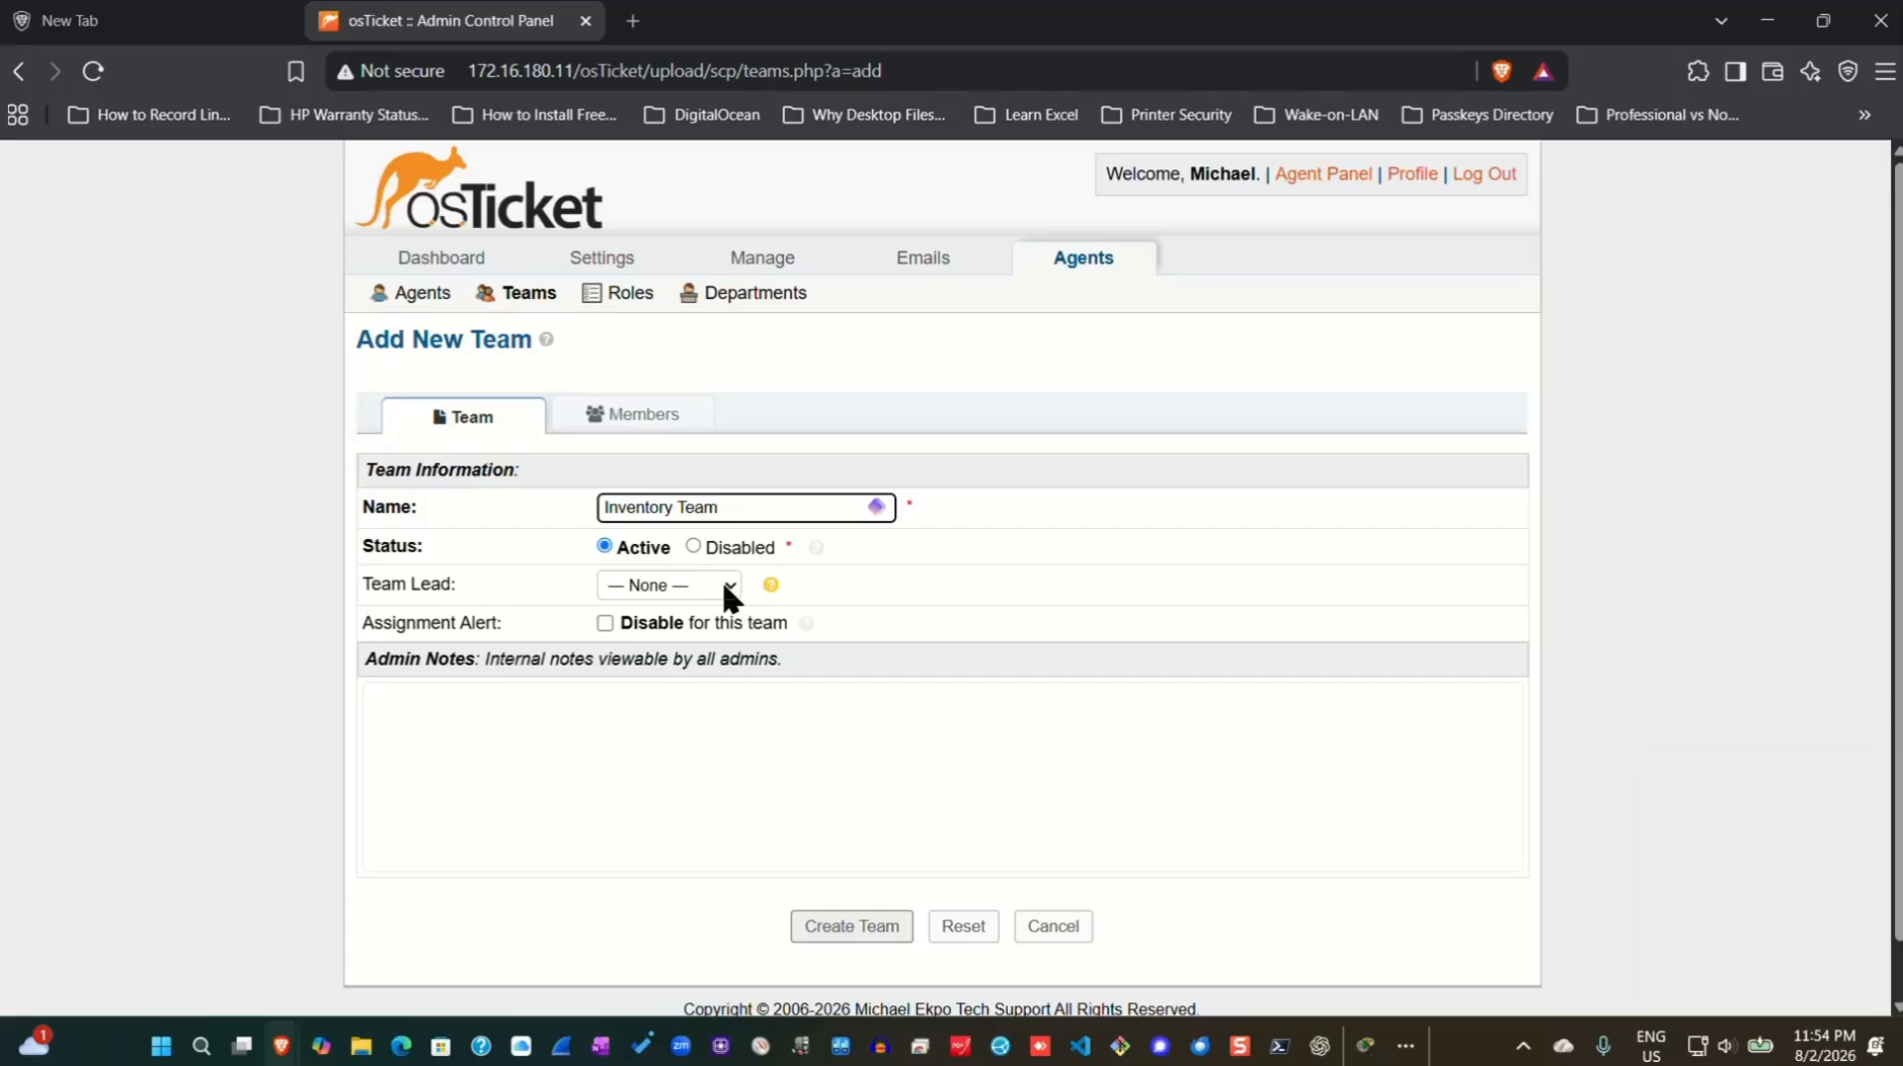
left_click(635, 420)
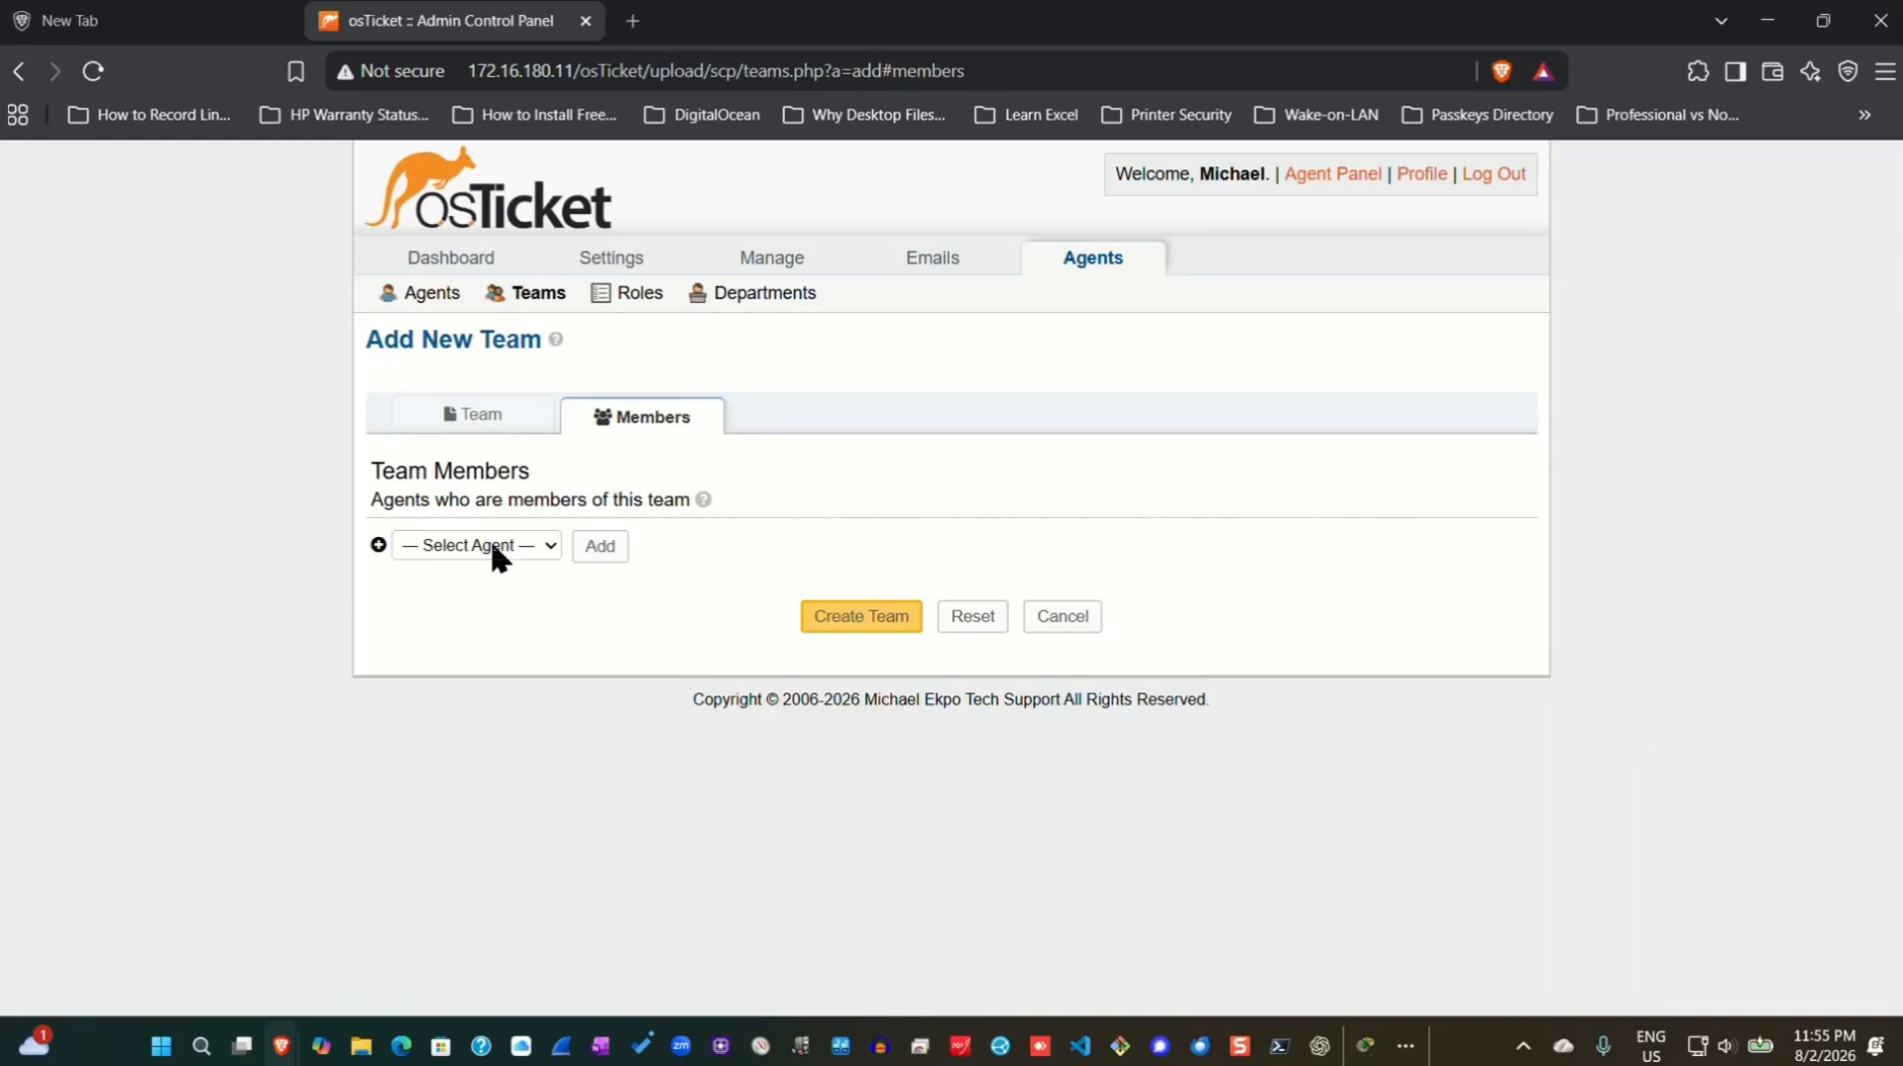
left_click(522, 563)
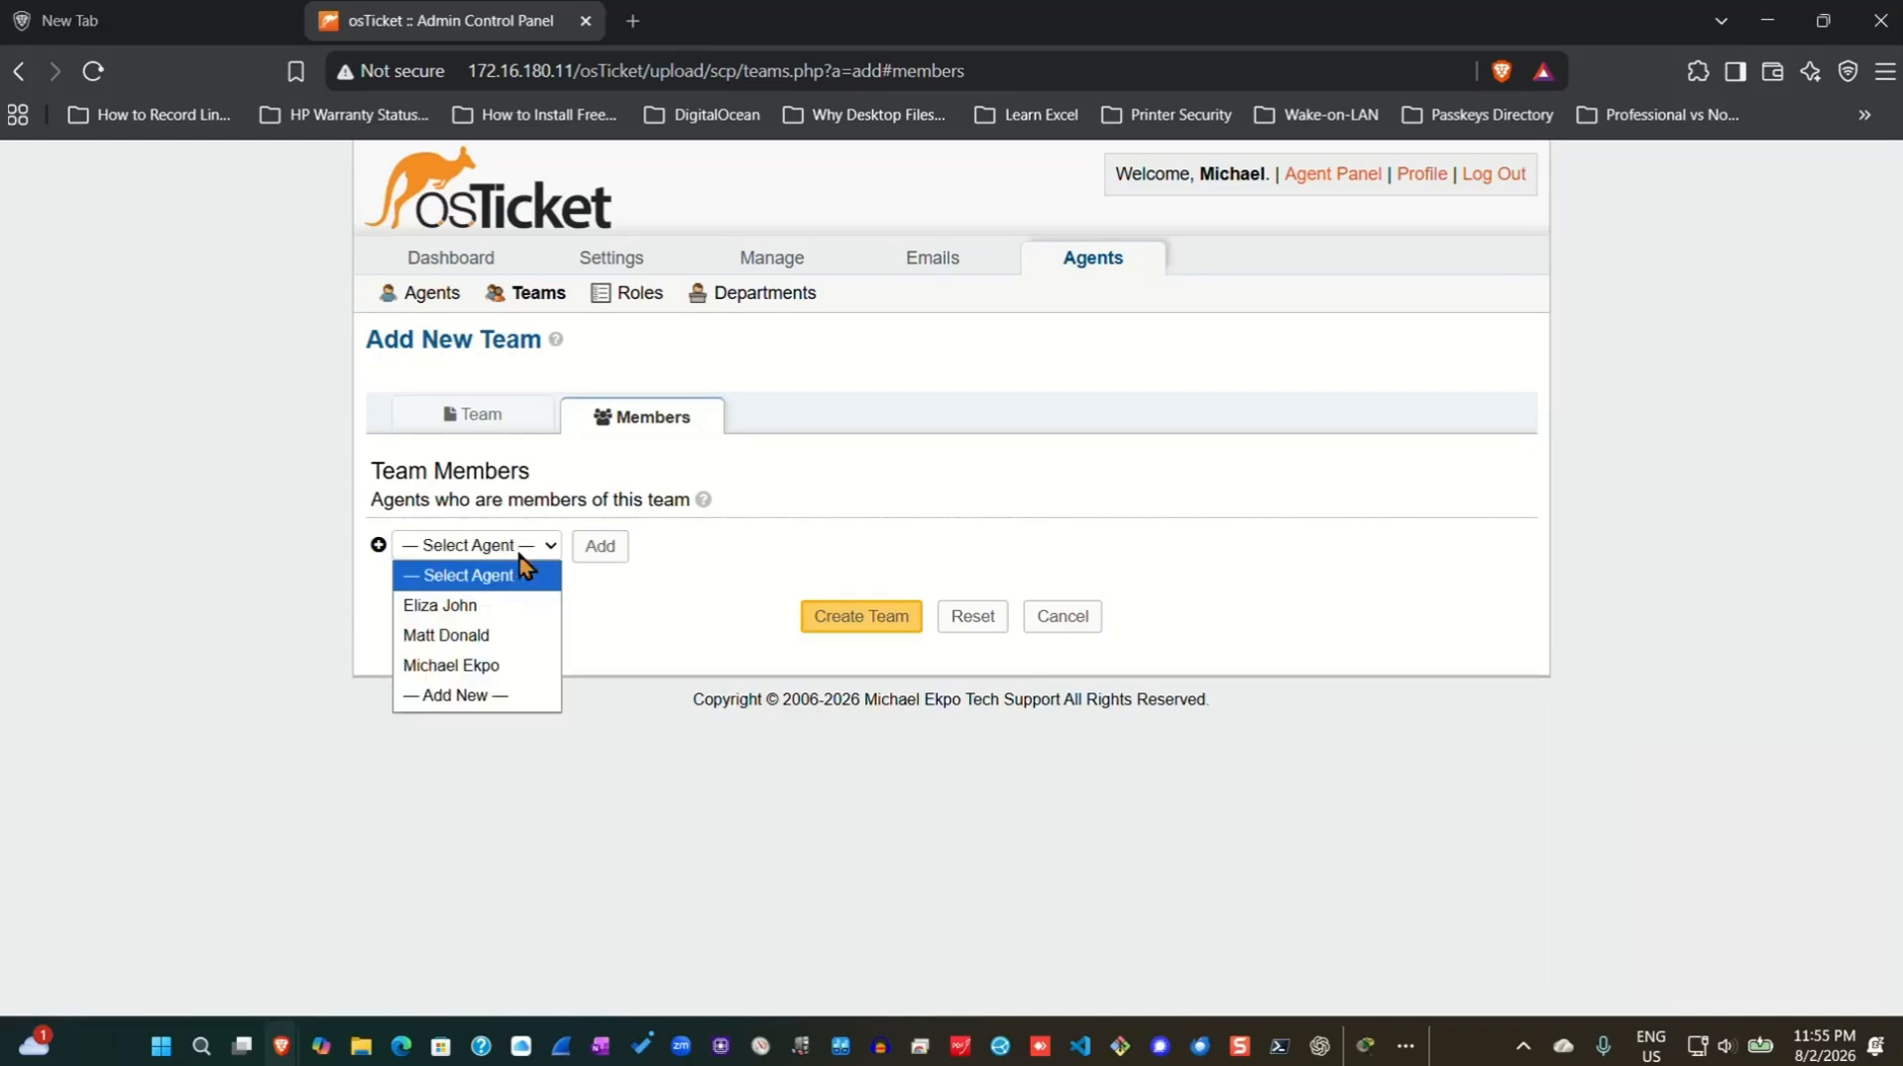
left_click(475, 606)
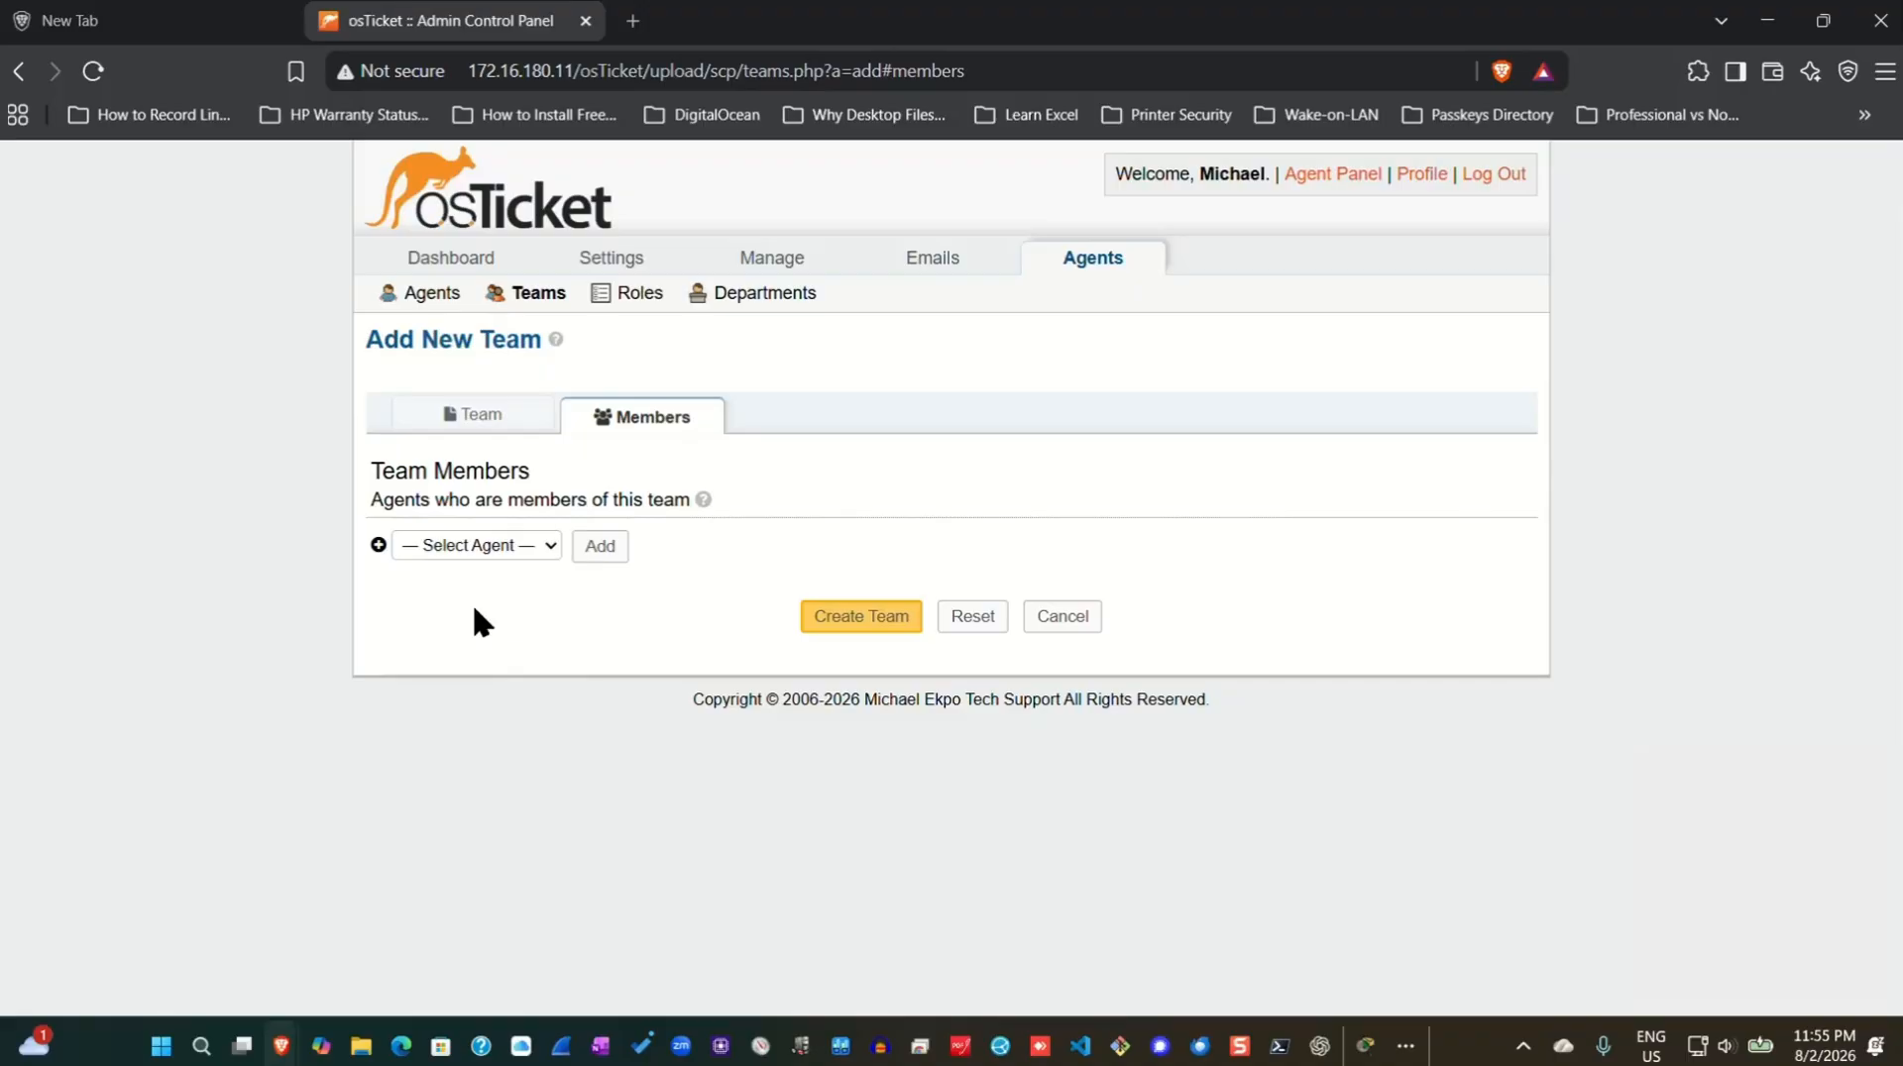
left_click(598, 547)
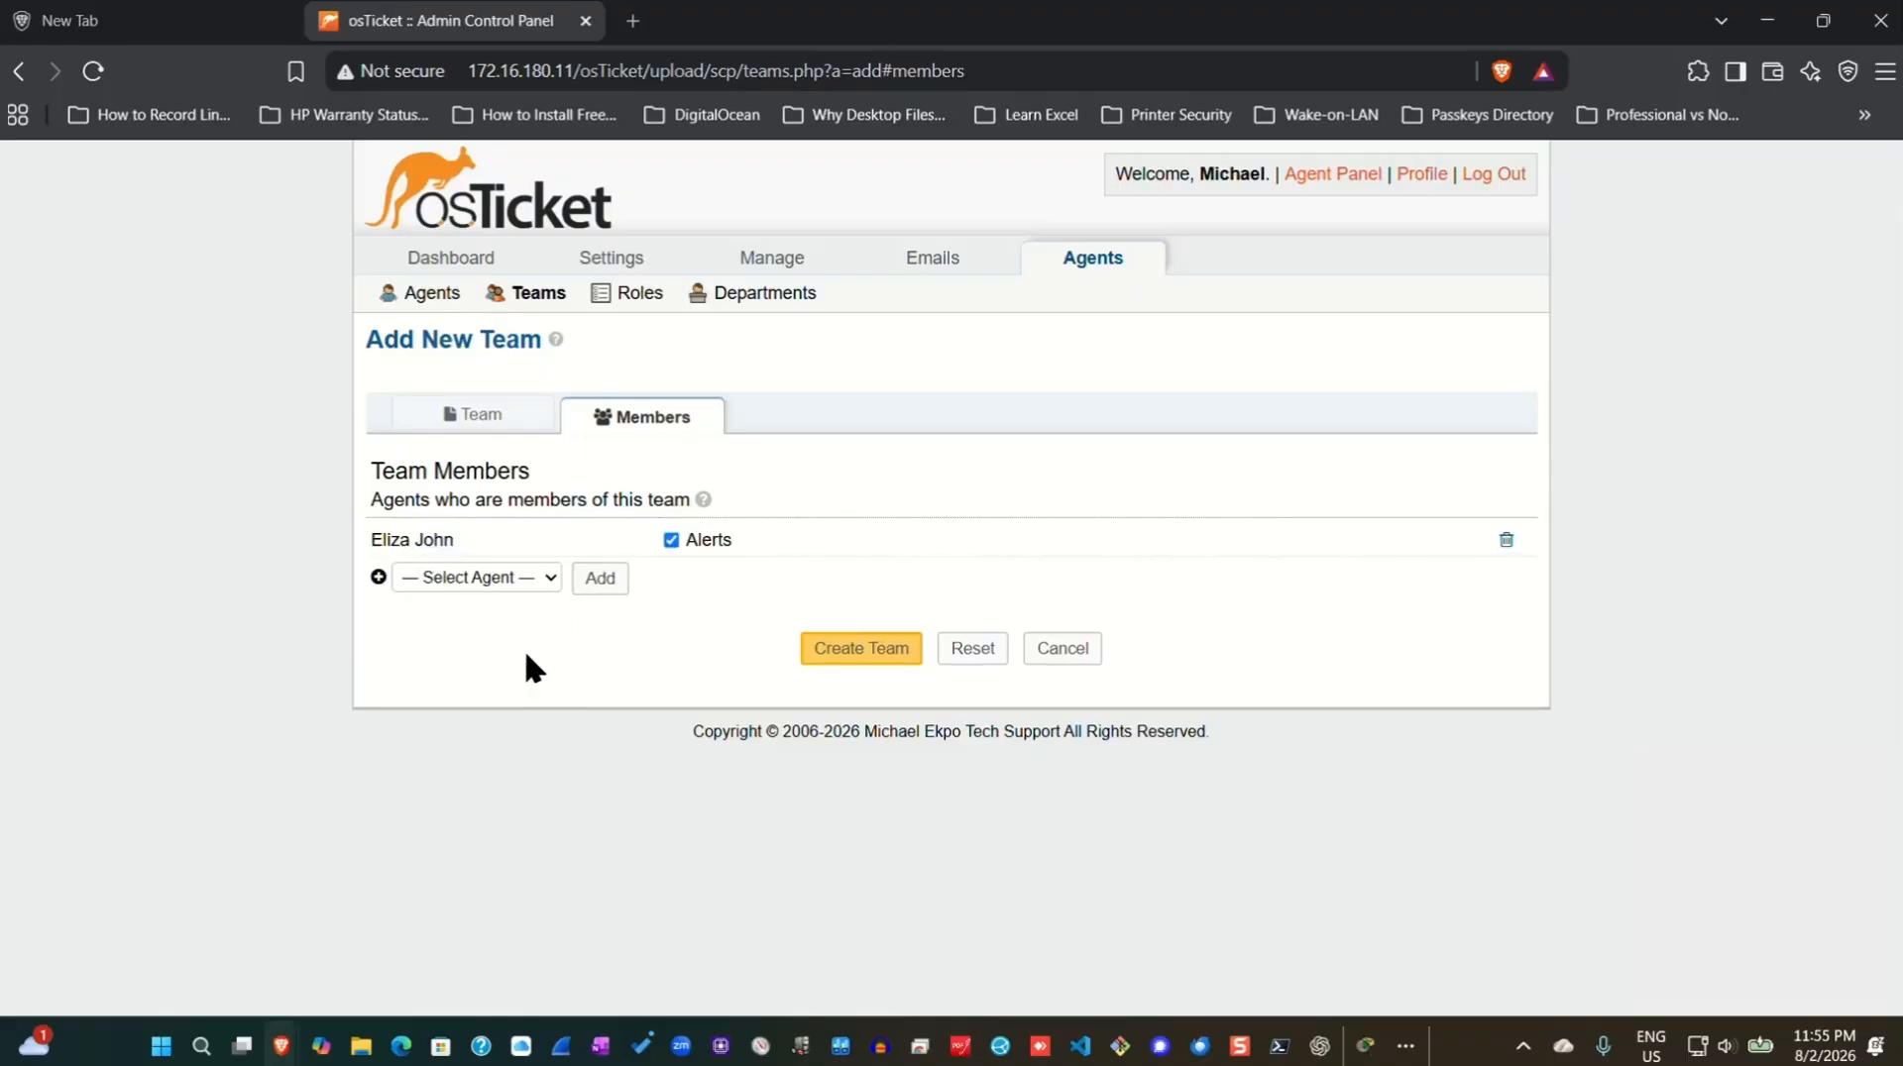
left_click(544, 584)
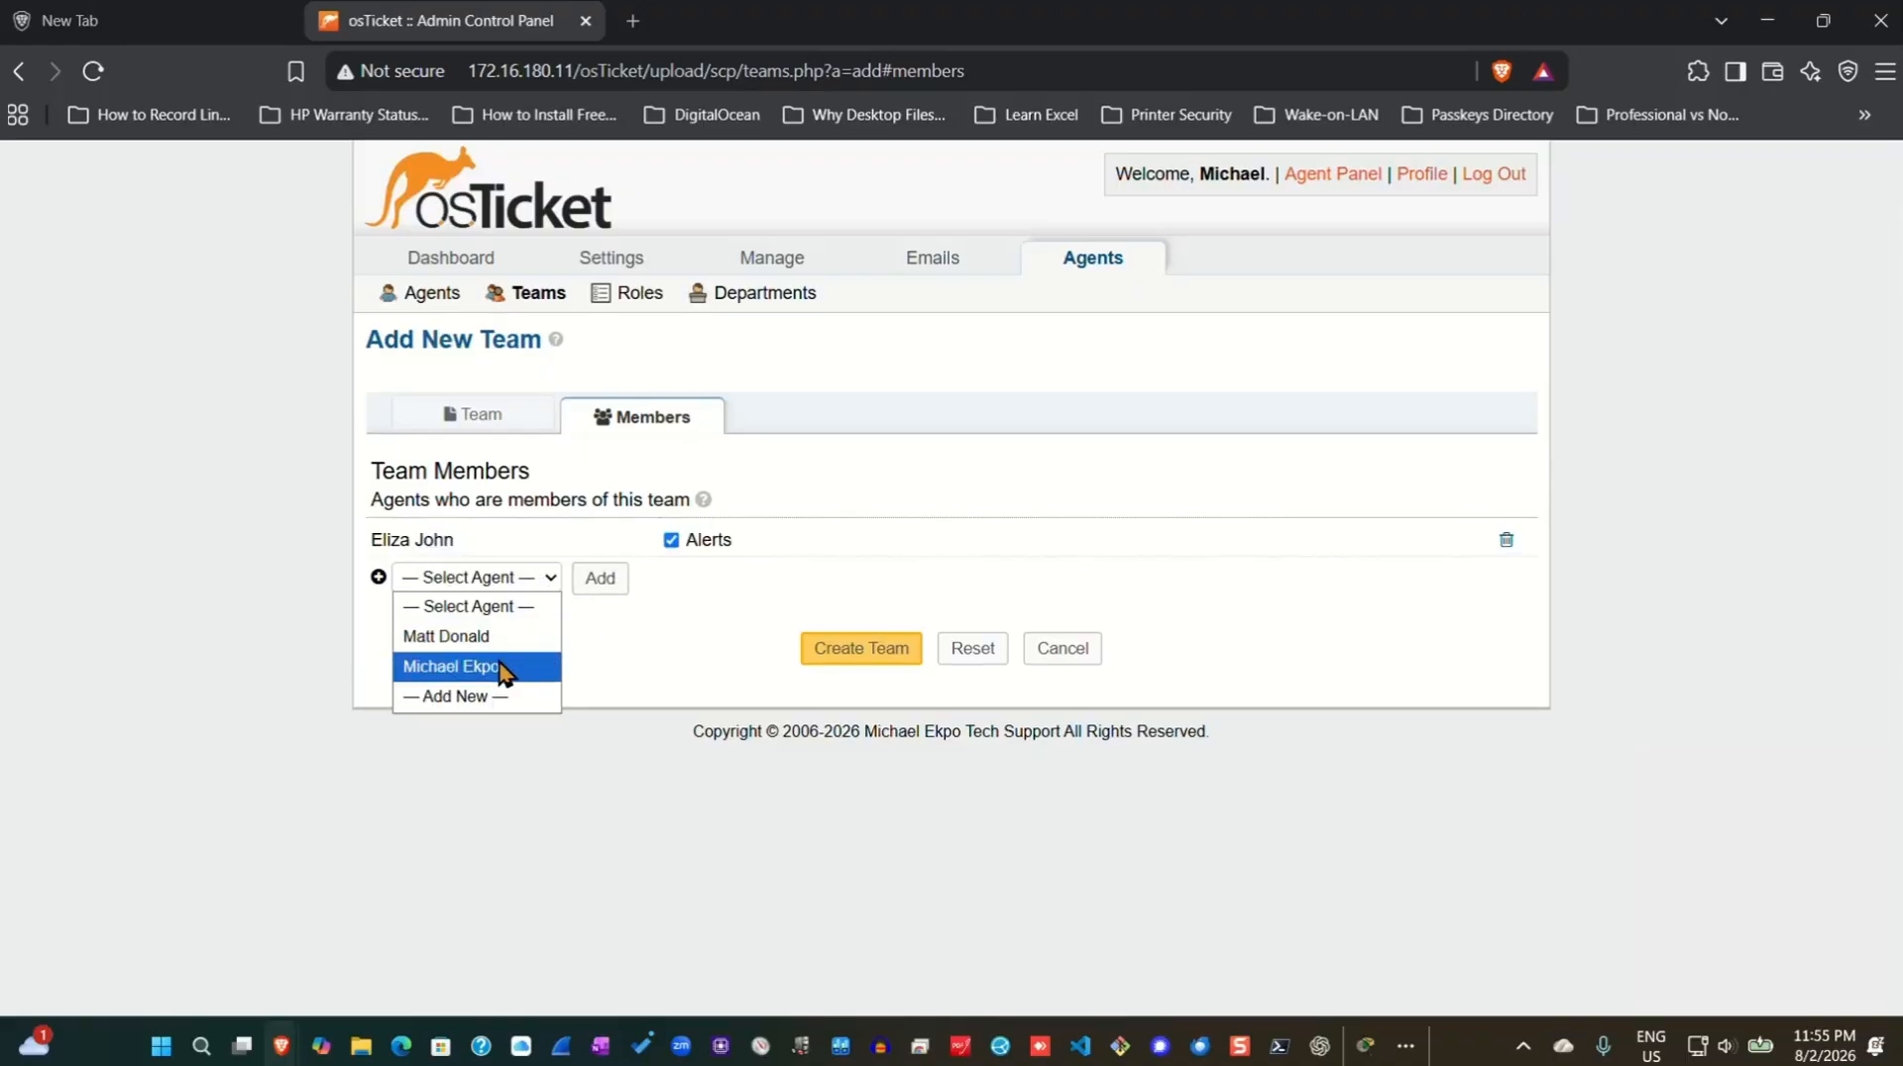
left_click(482, 639)
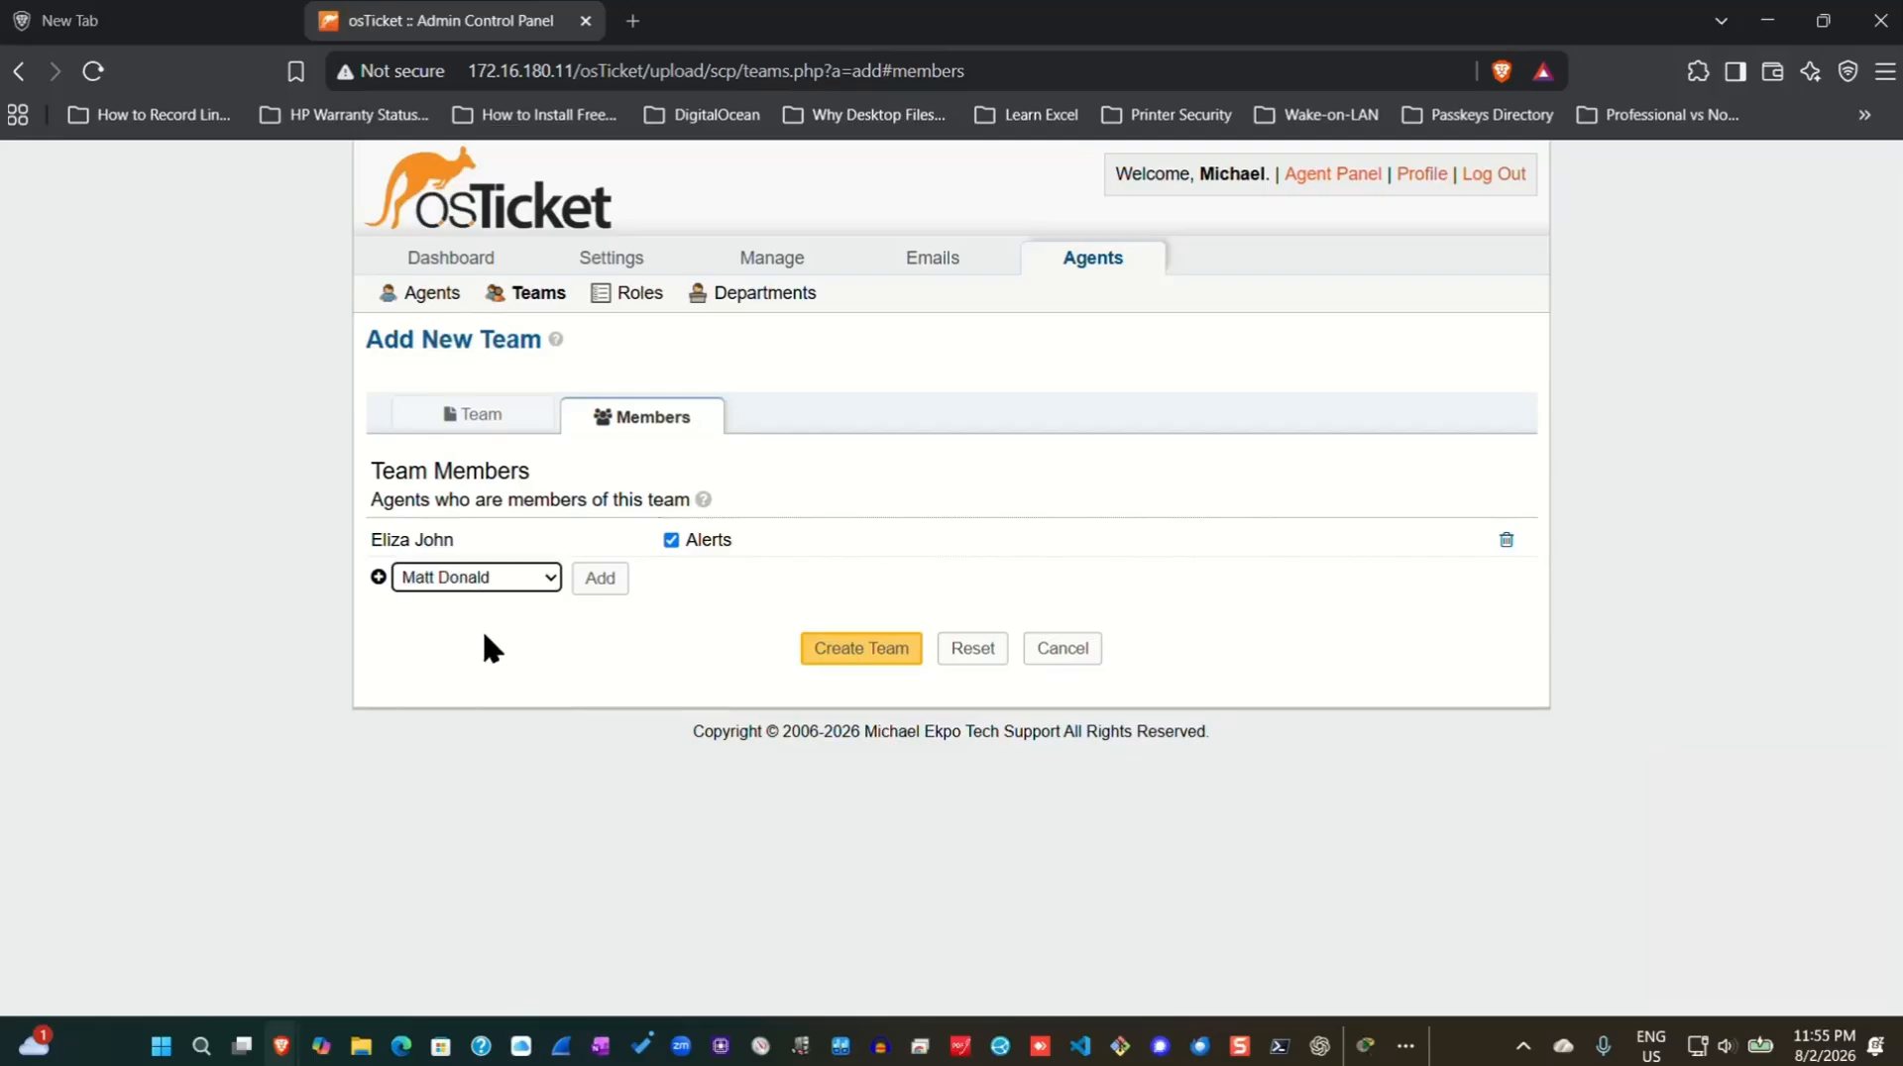
left_click(599, 579)
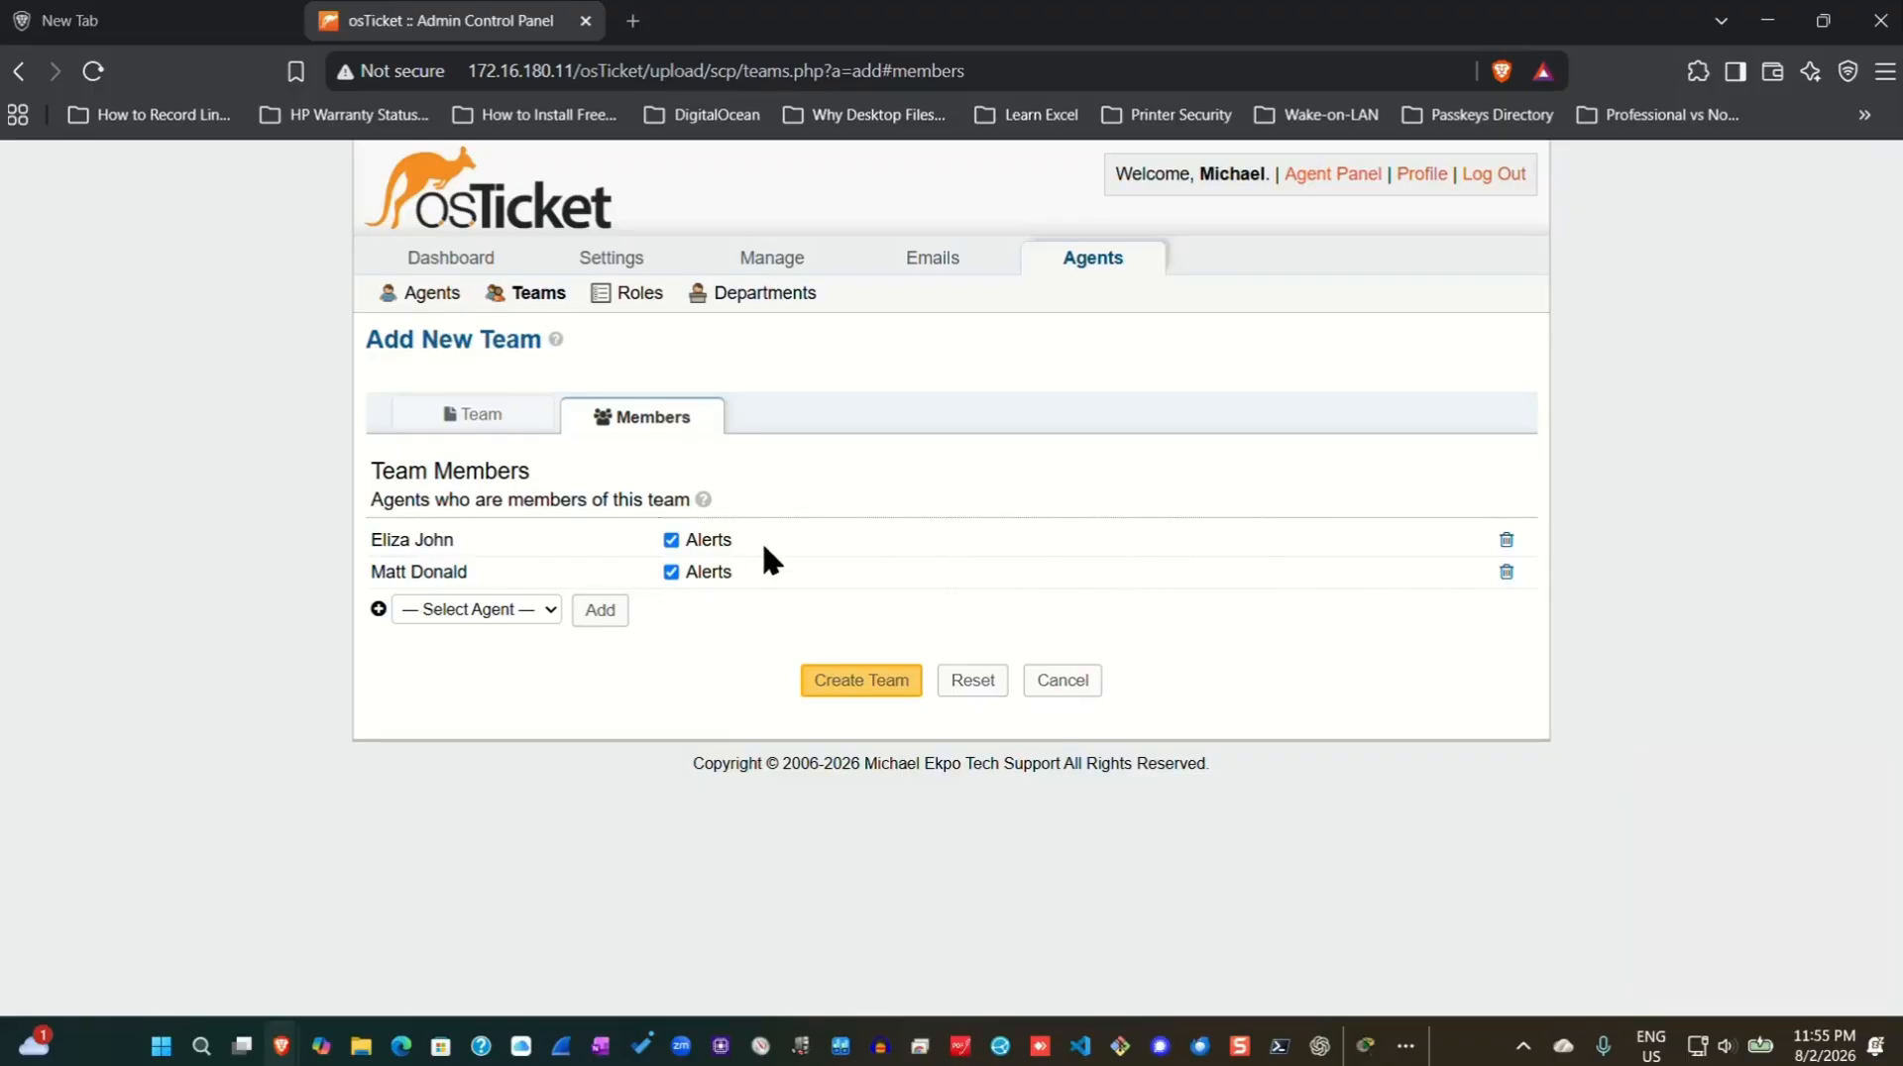
left_click(854, 684)
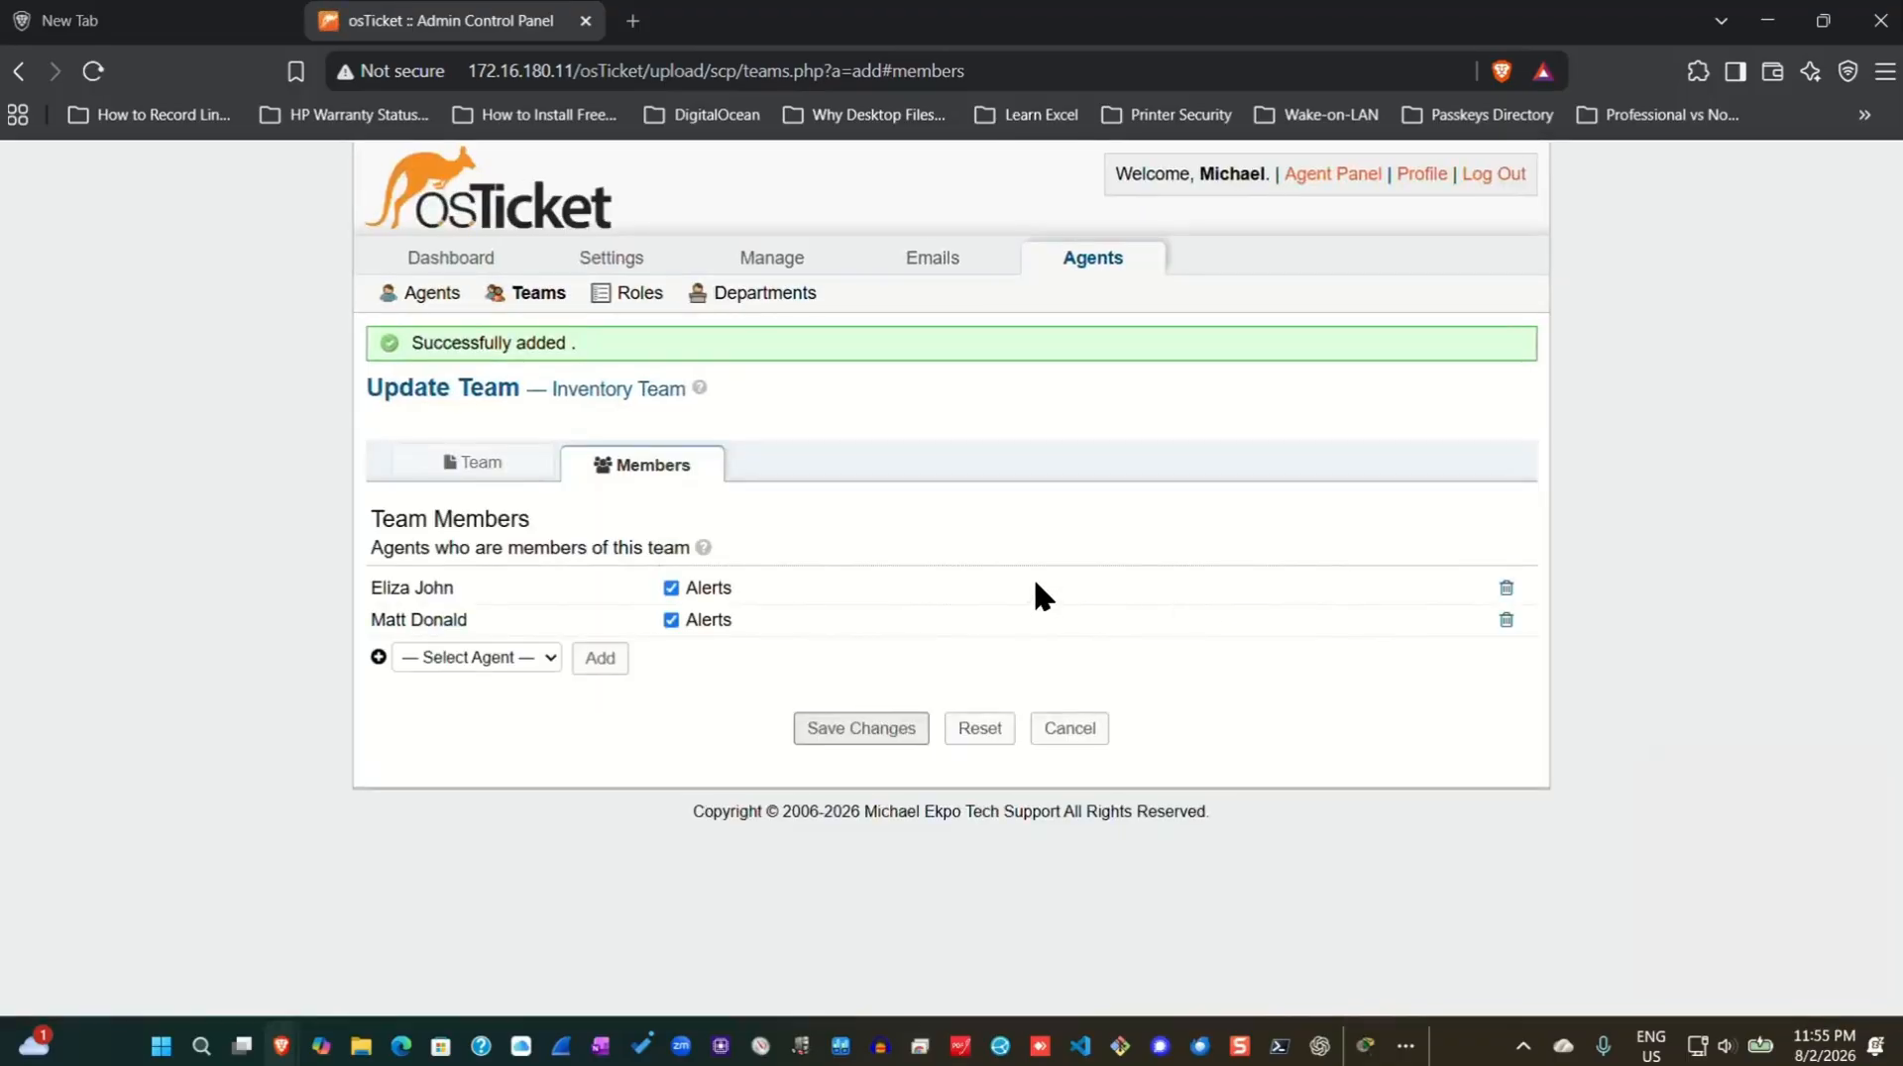
left_click(522, 294)
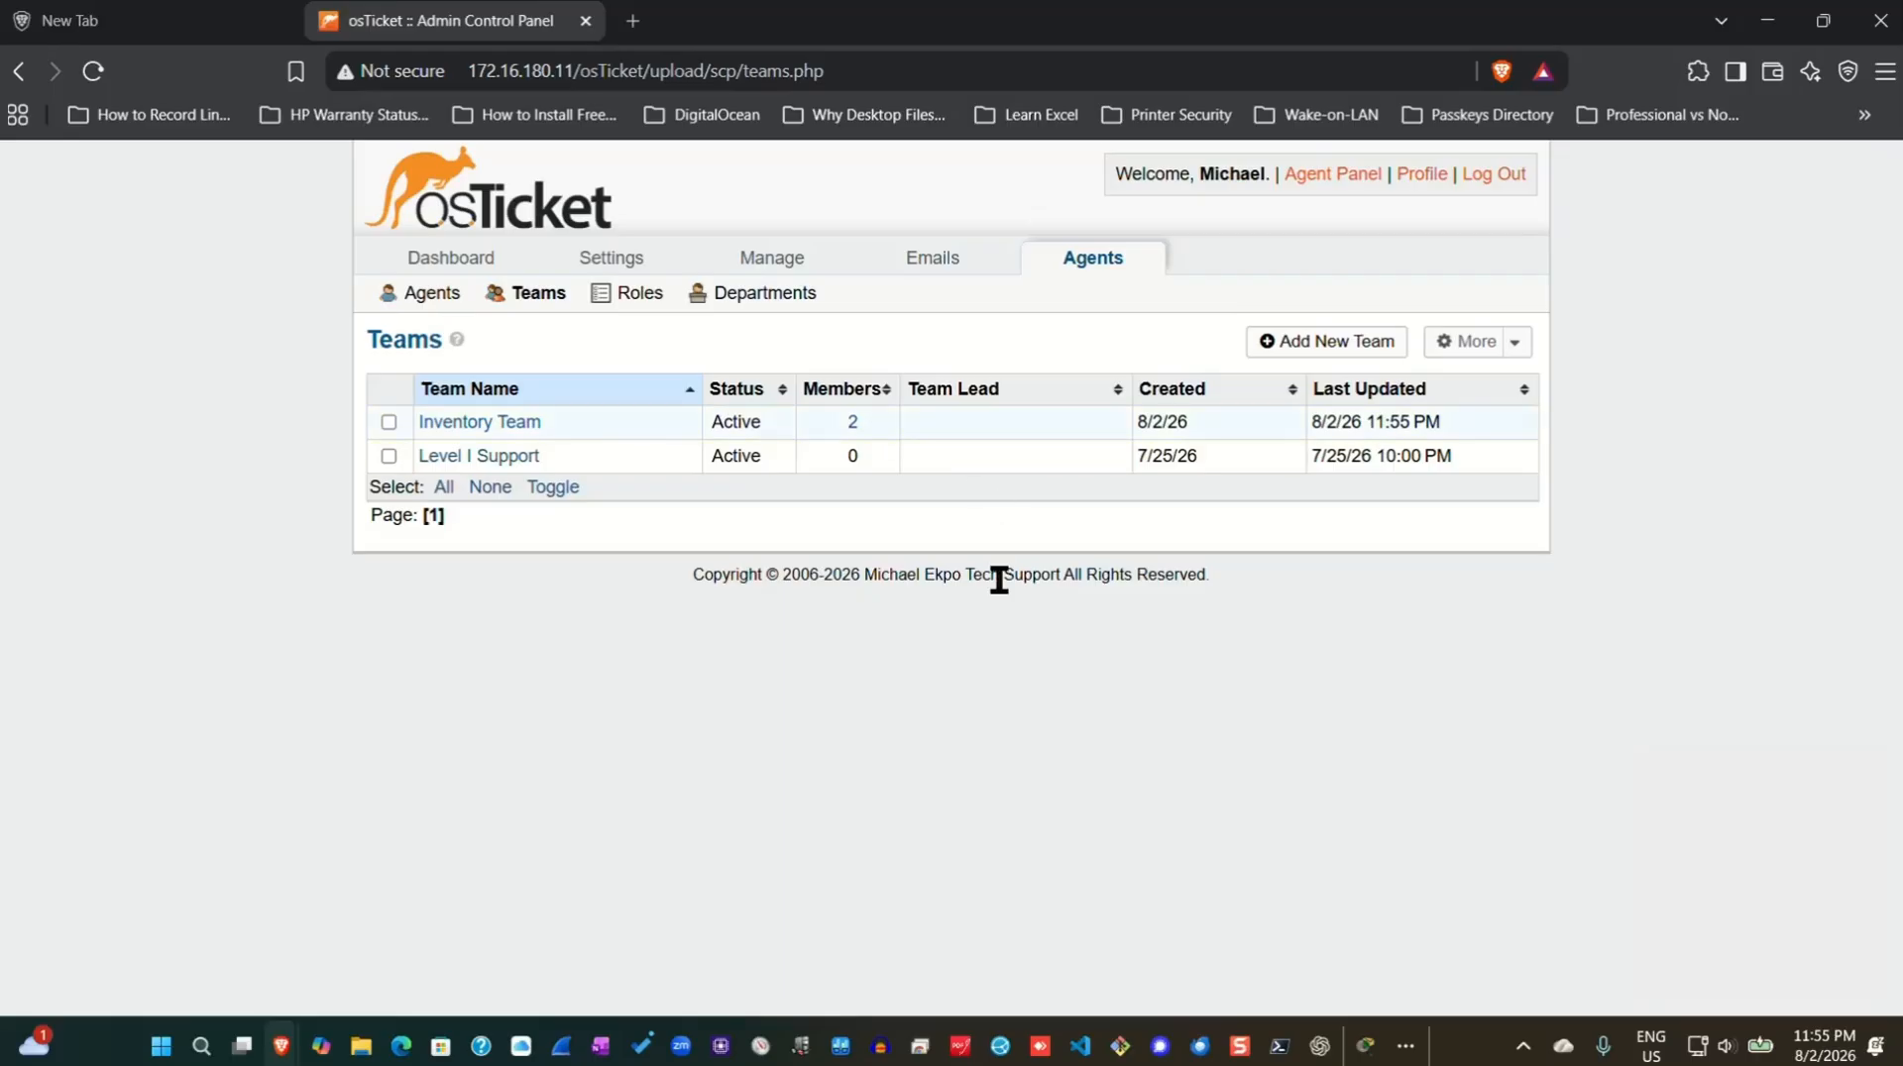
left_click(1348, 175)
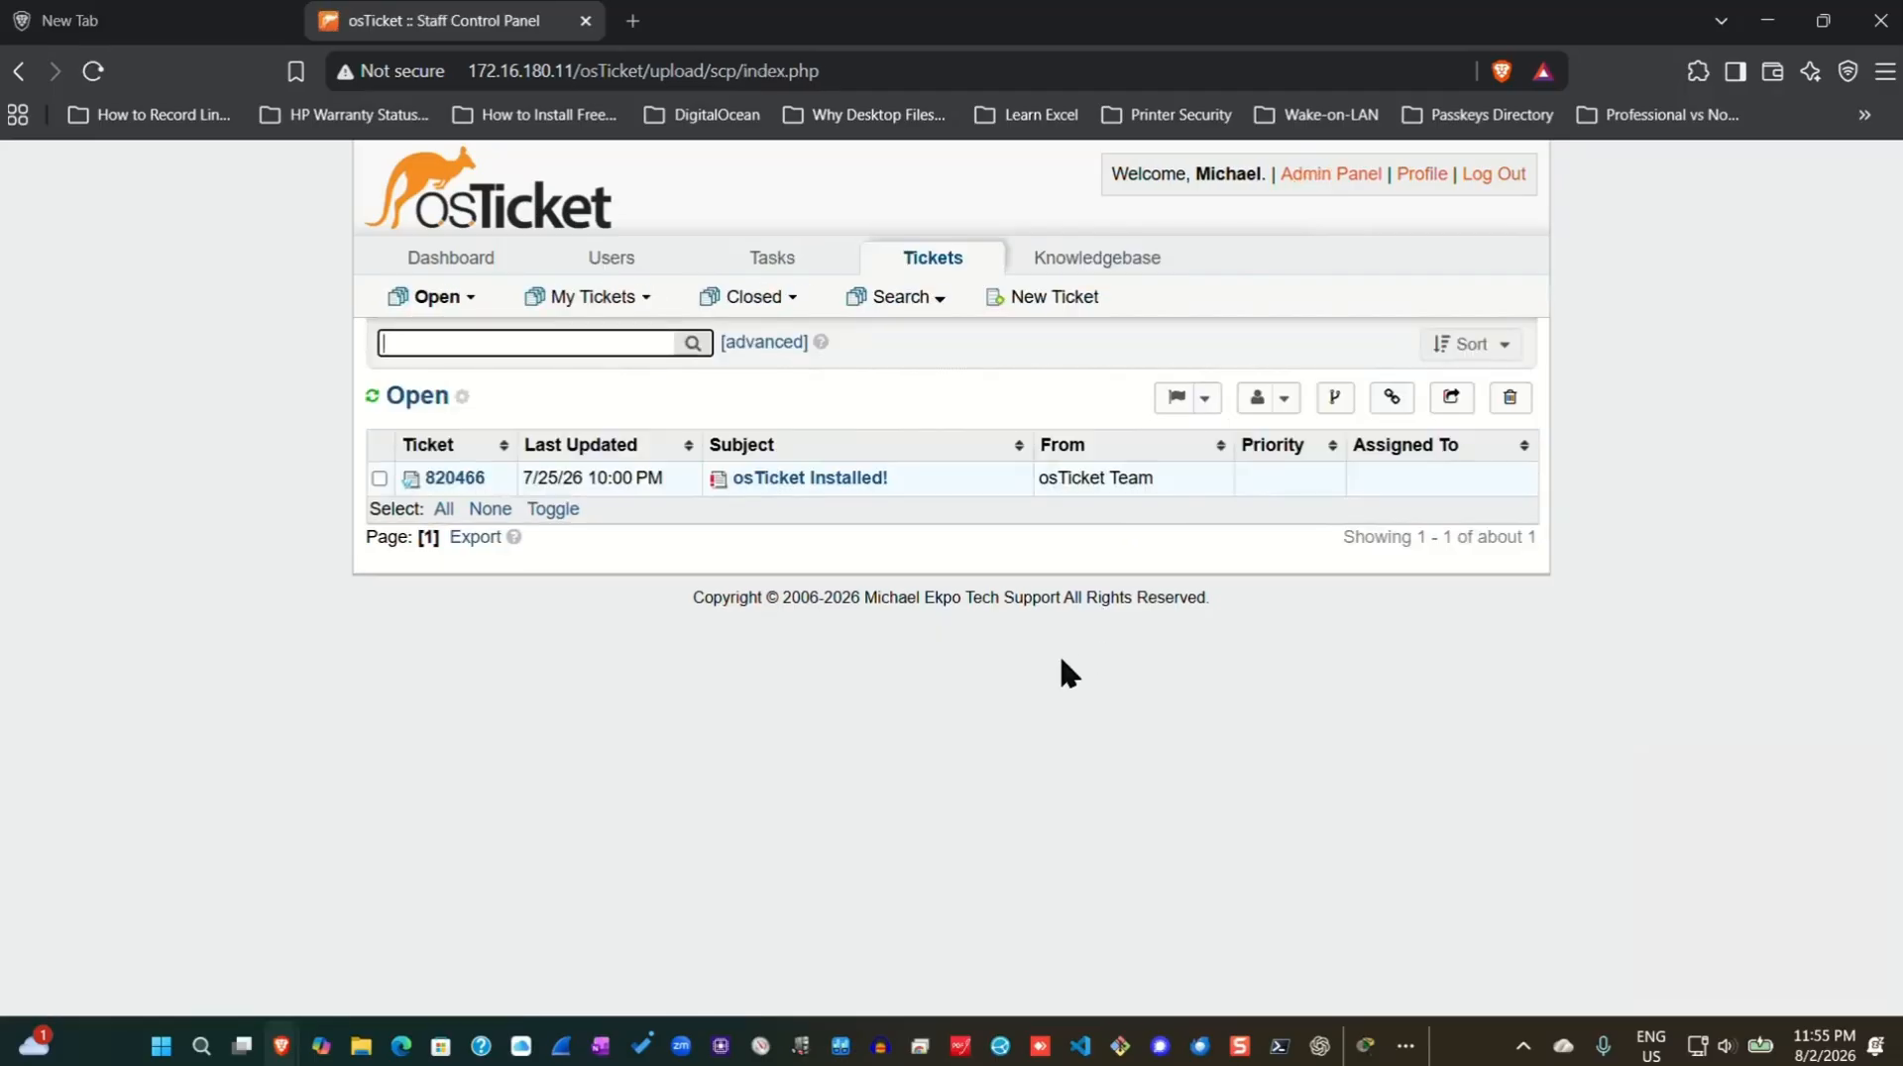
Open the 'Lookup or create a user' form from the User Directory.
left_click(615, 260)
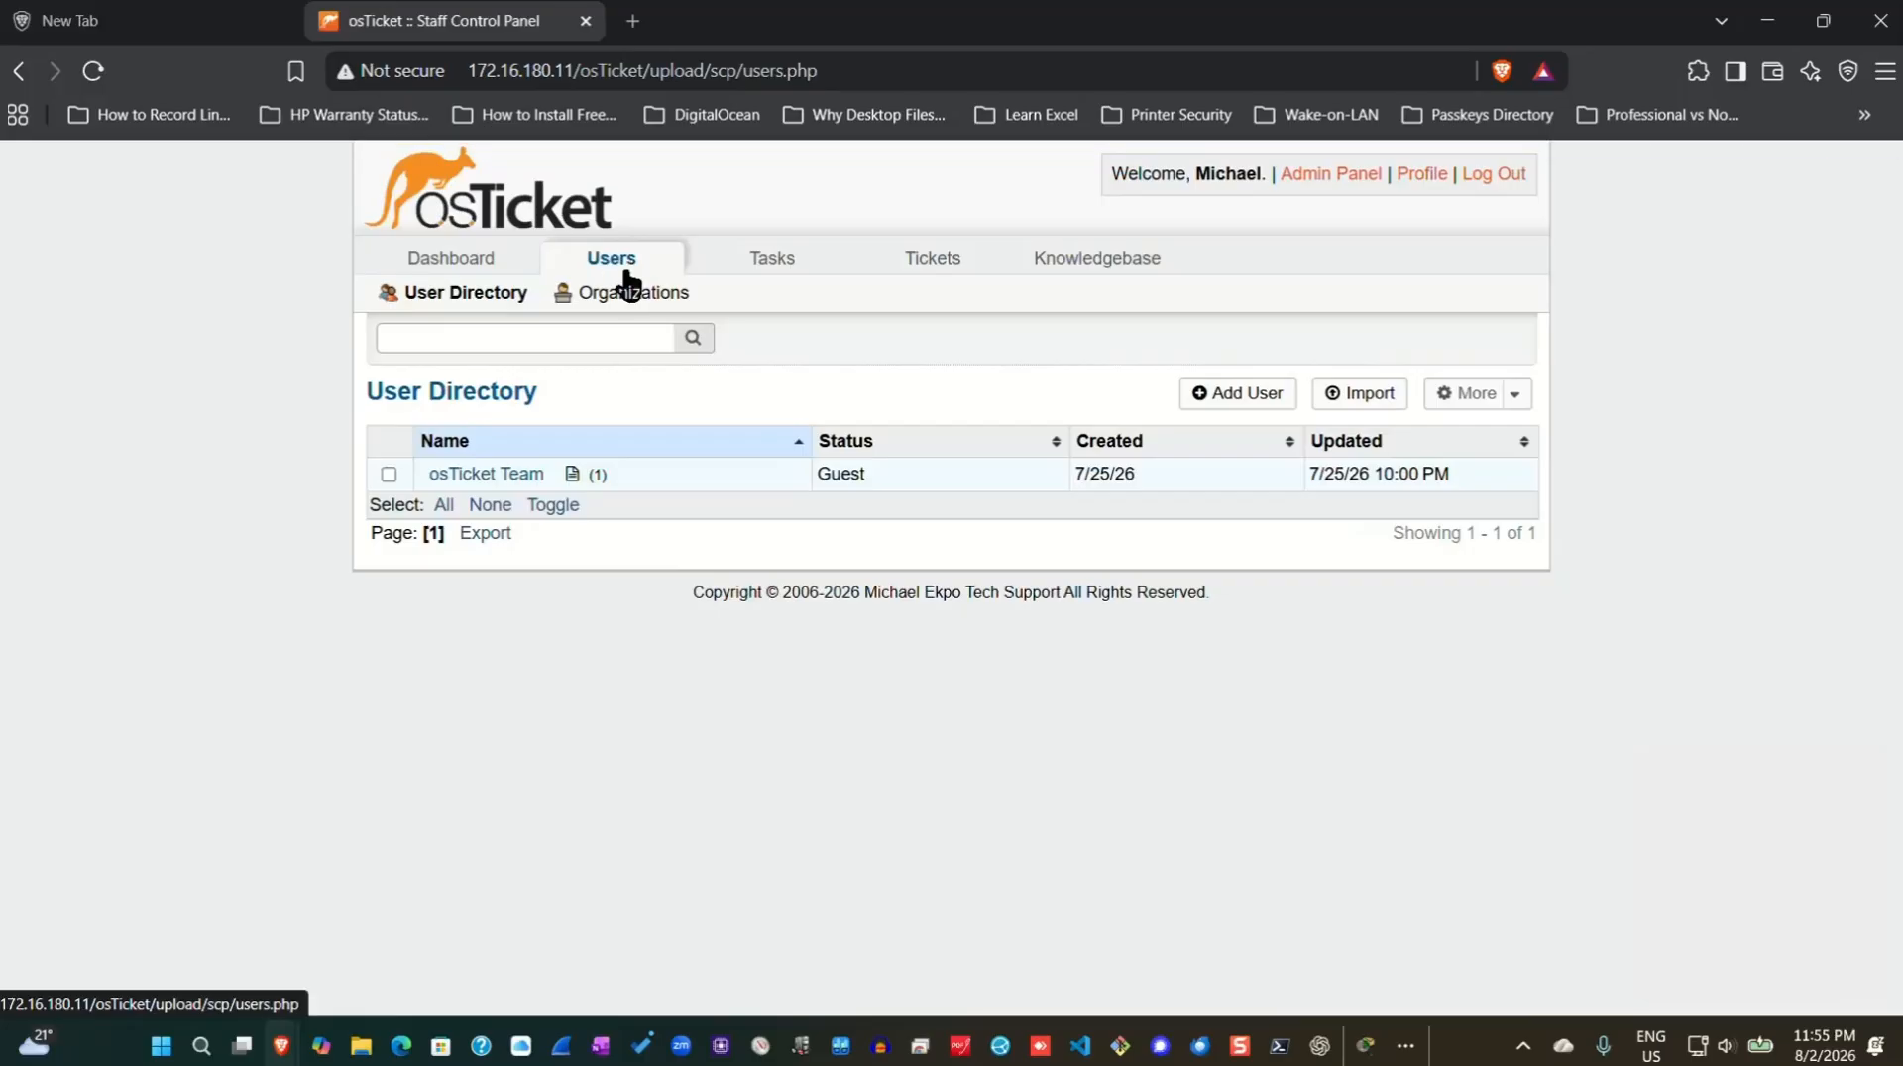
left_click(1236, 395)
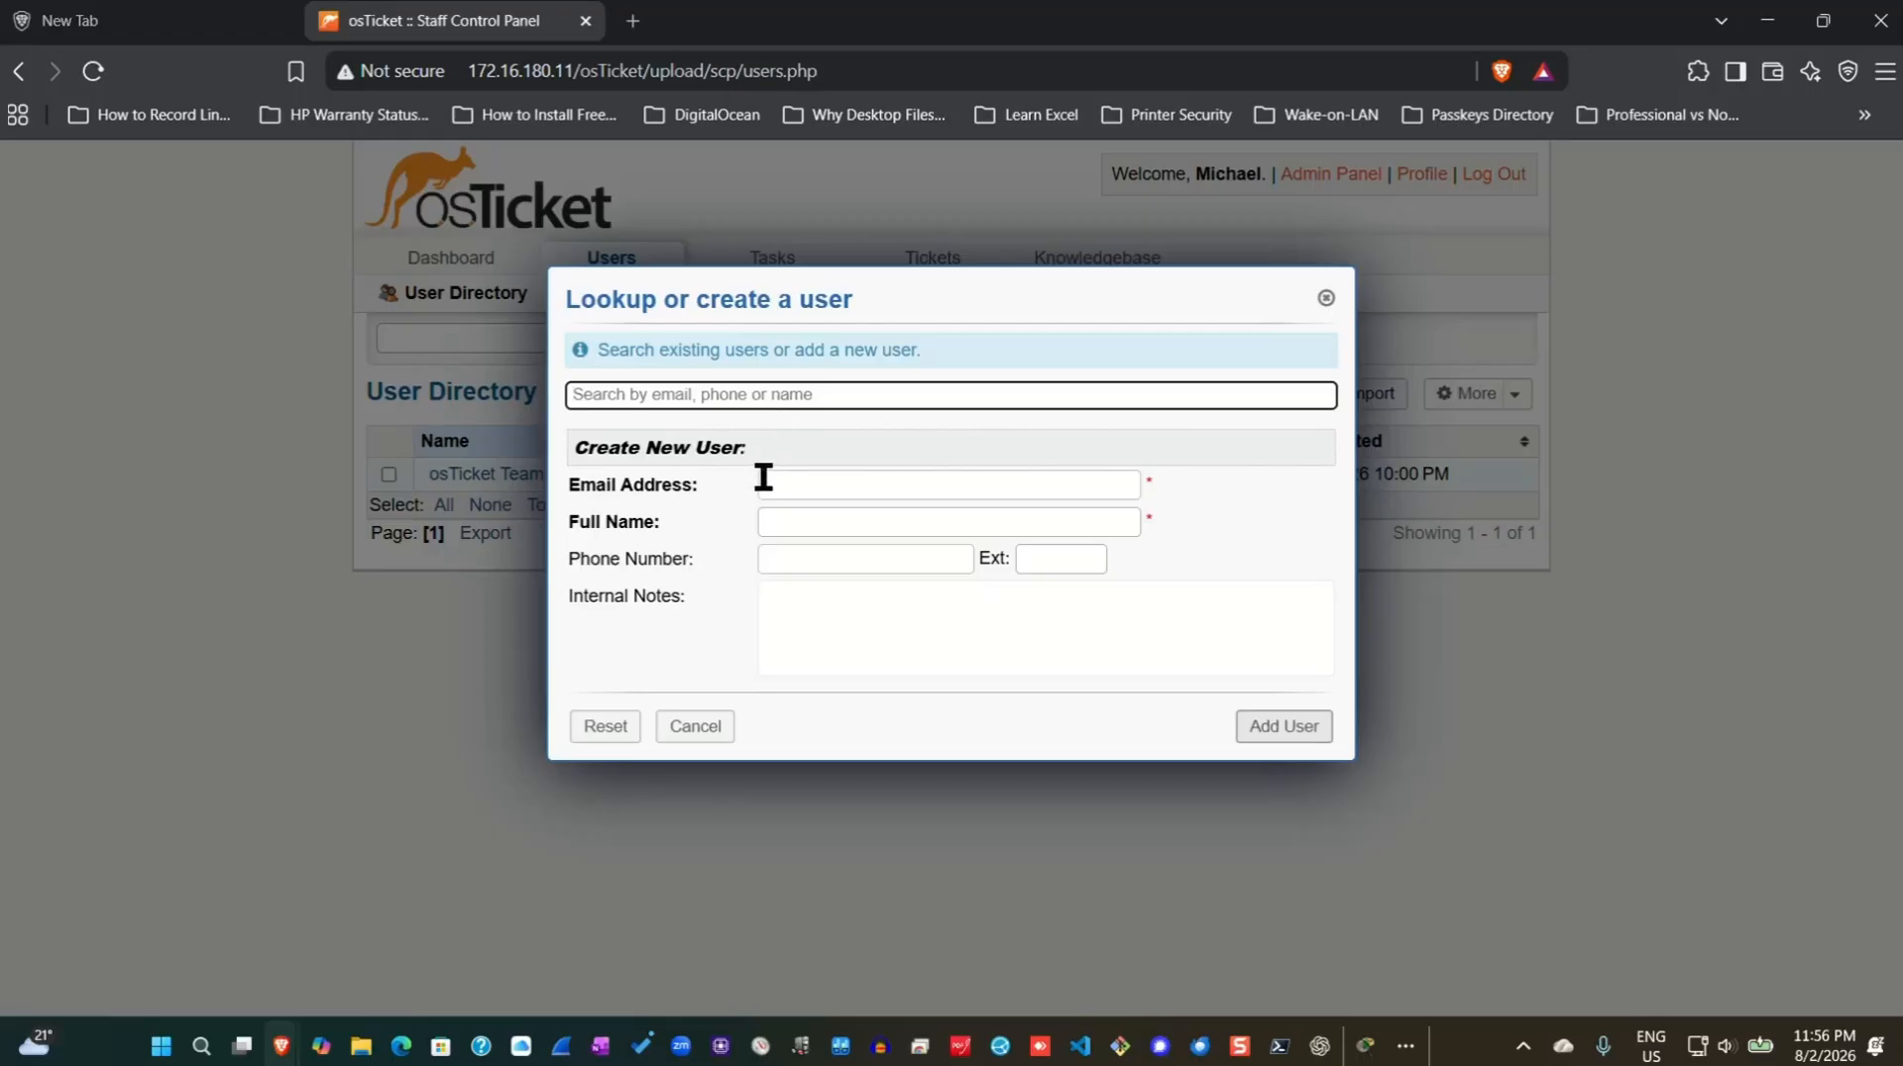
Add a user with the pasted e-mail address and the user's full name.
right_click(869, 482)
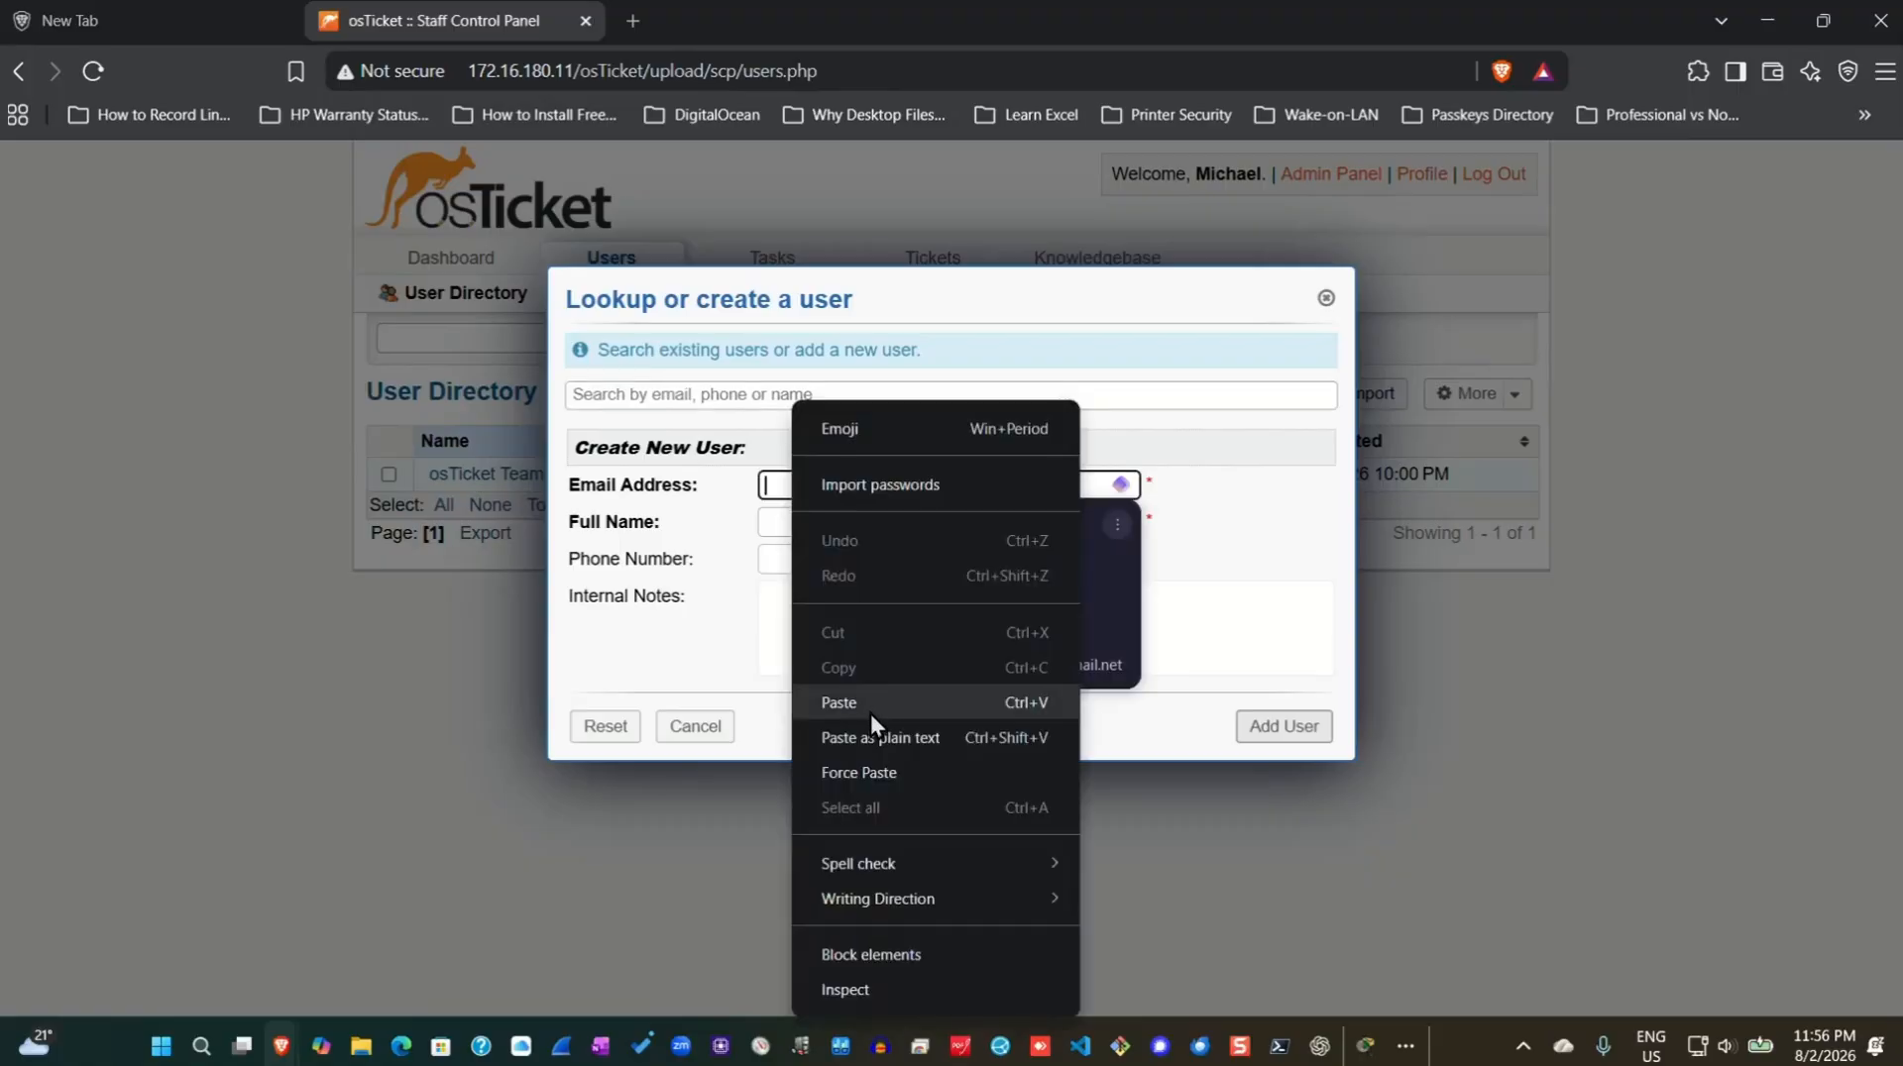
left_click(866, 704)
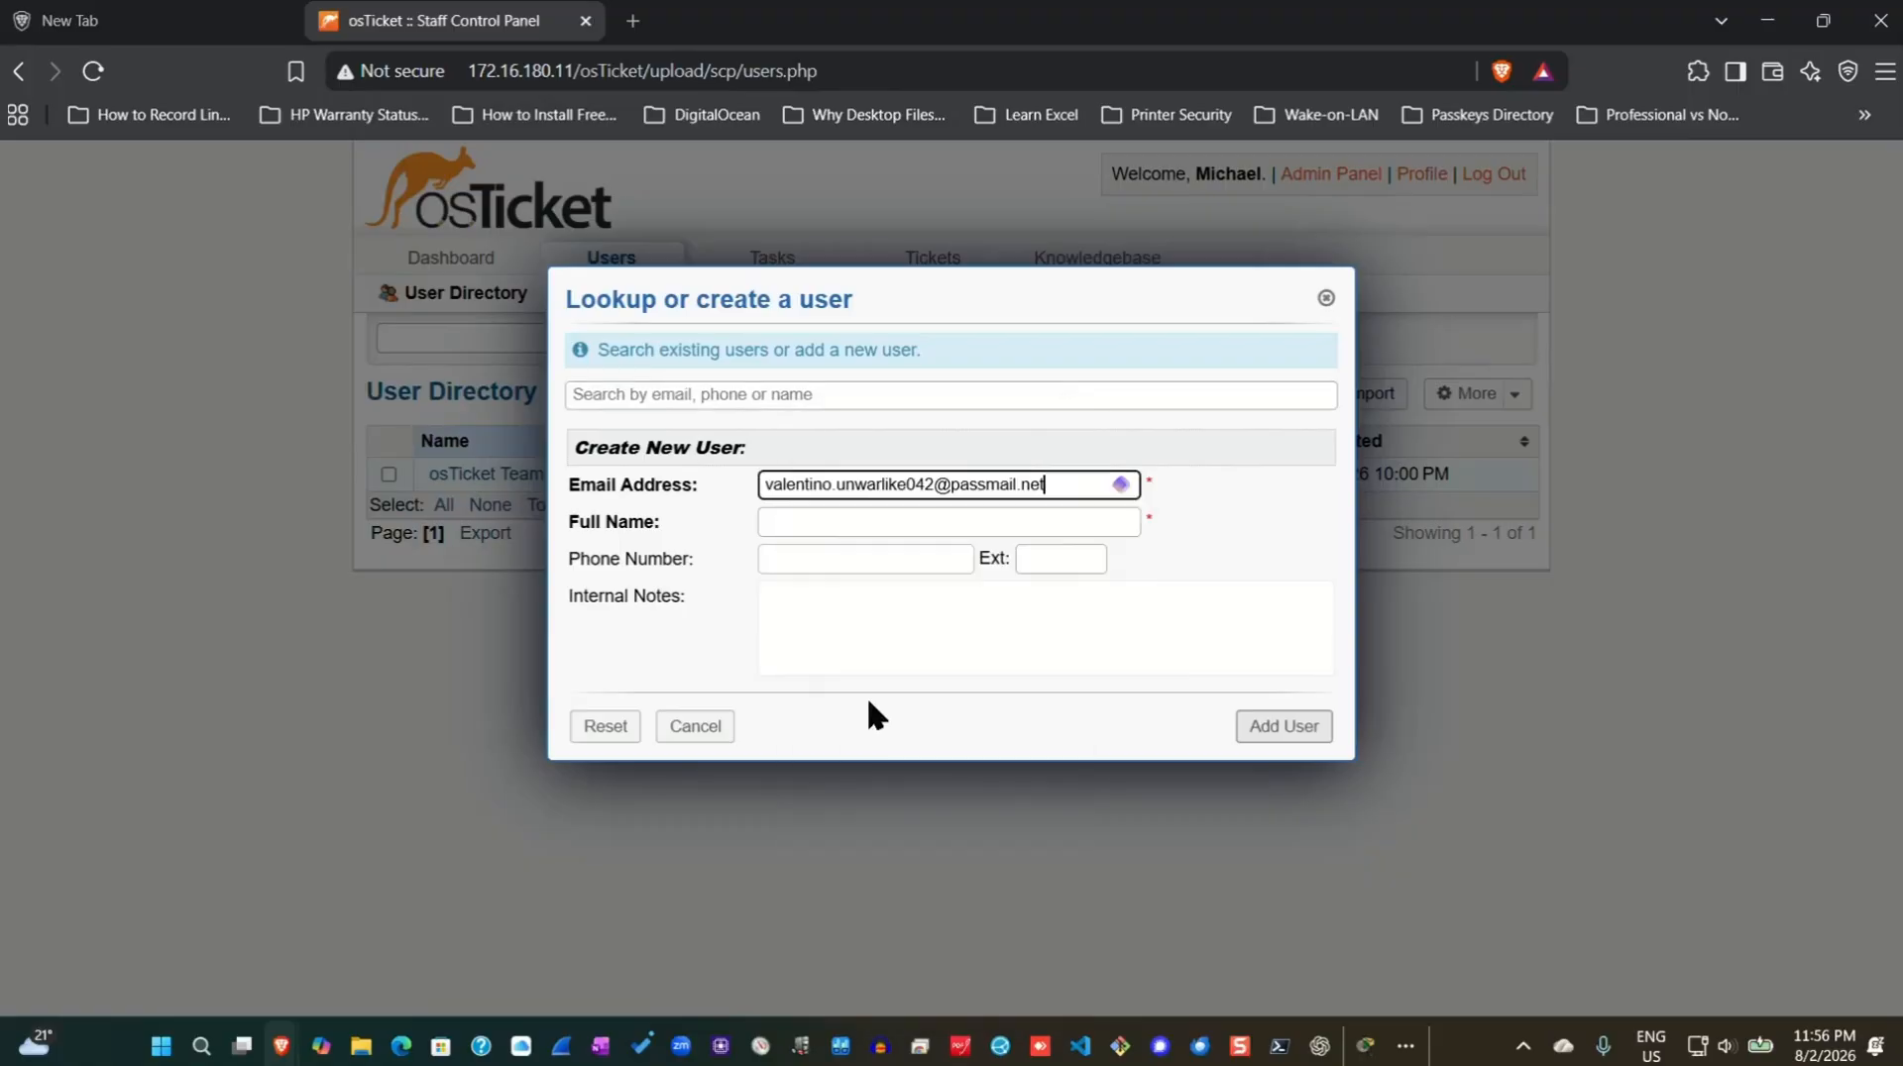
left_click(857, 521)
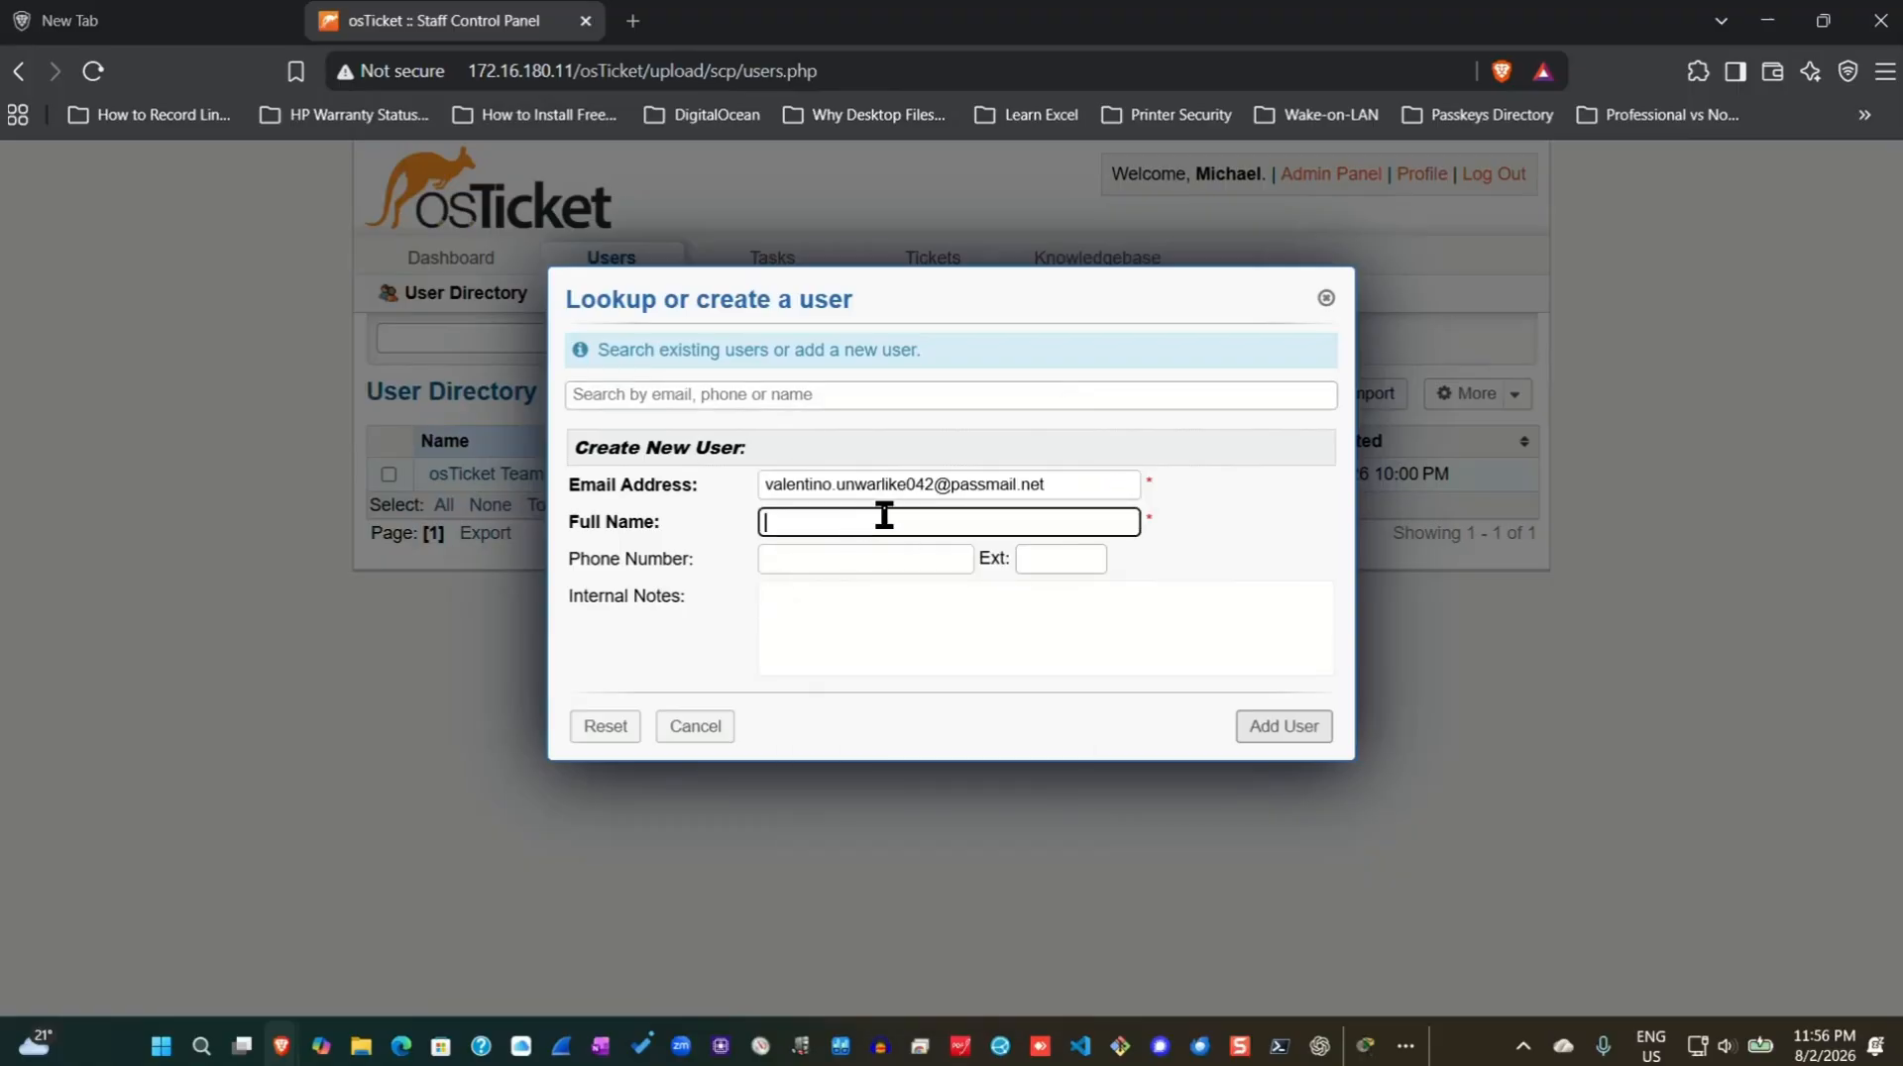
type("Valentino")
left_click(1266, 731)
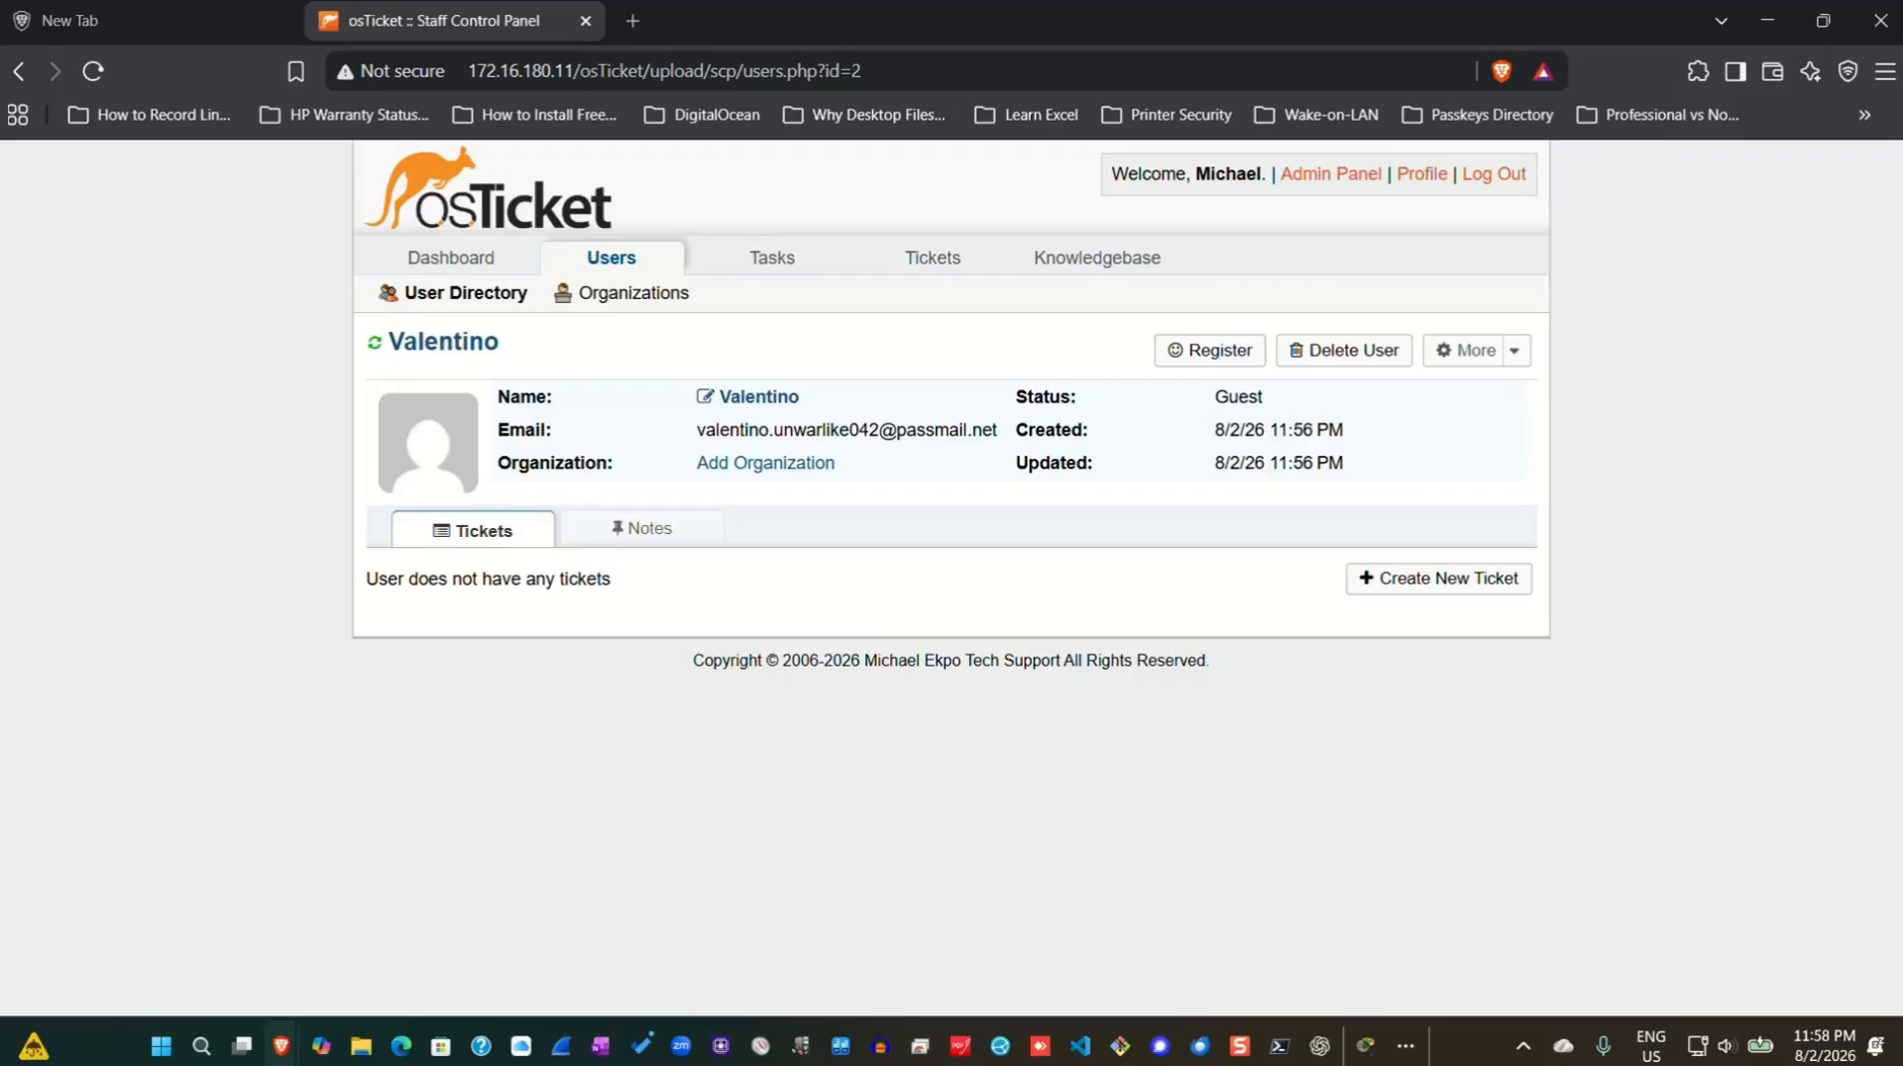
Open a blank Add New SLA Plan form from the Admin Panel's SLA list.
left_click(1338, 179)
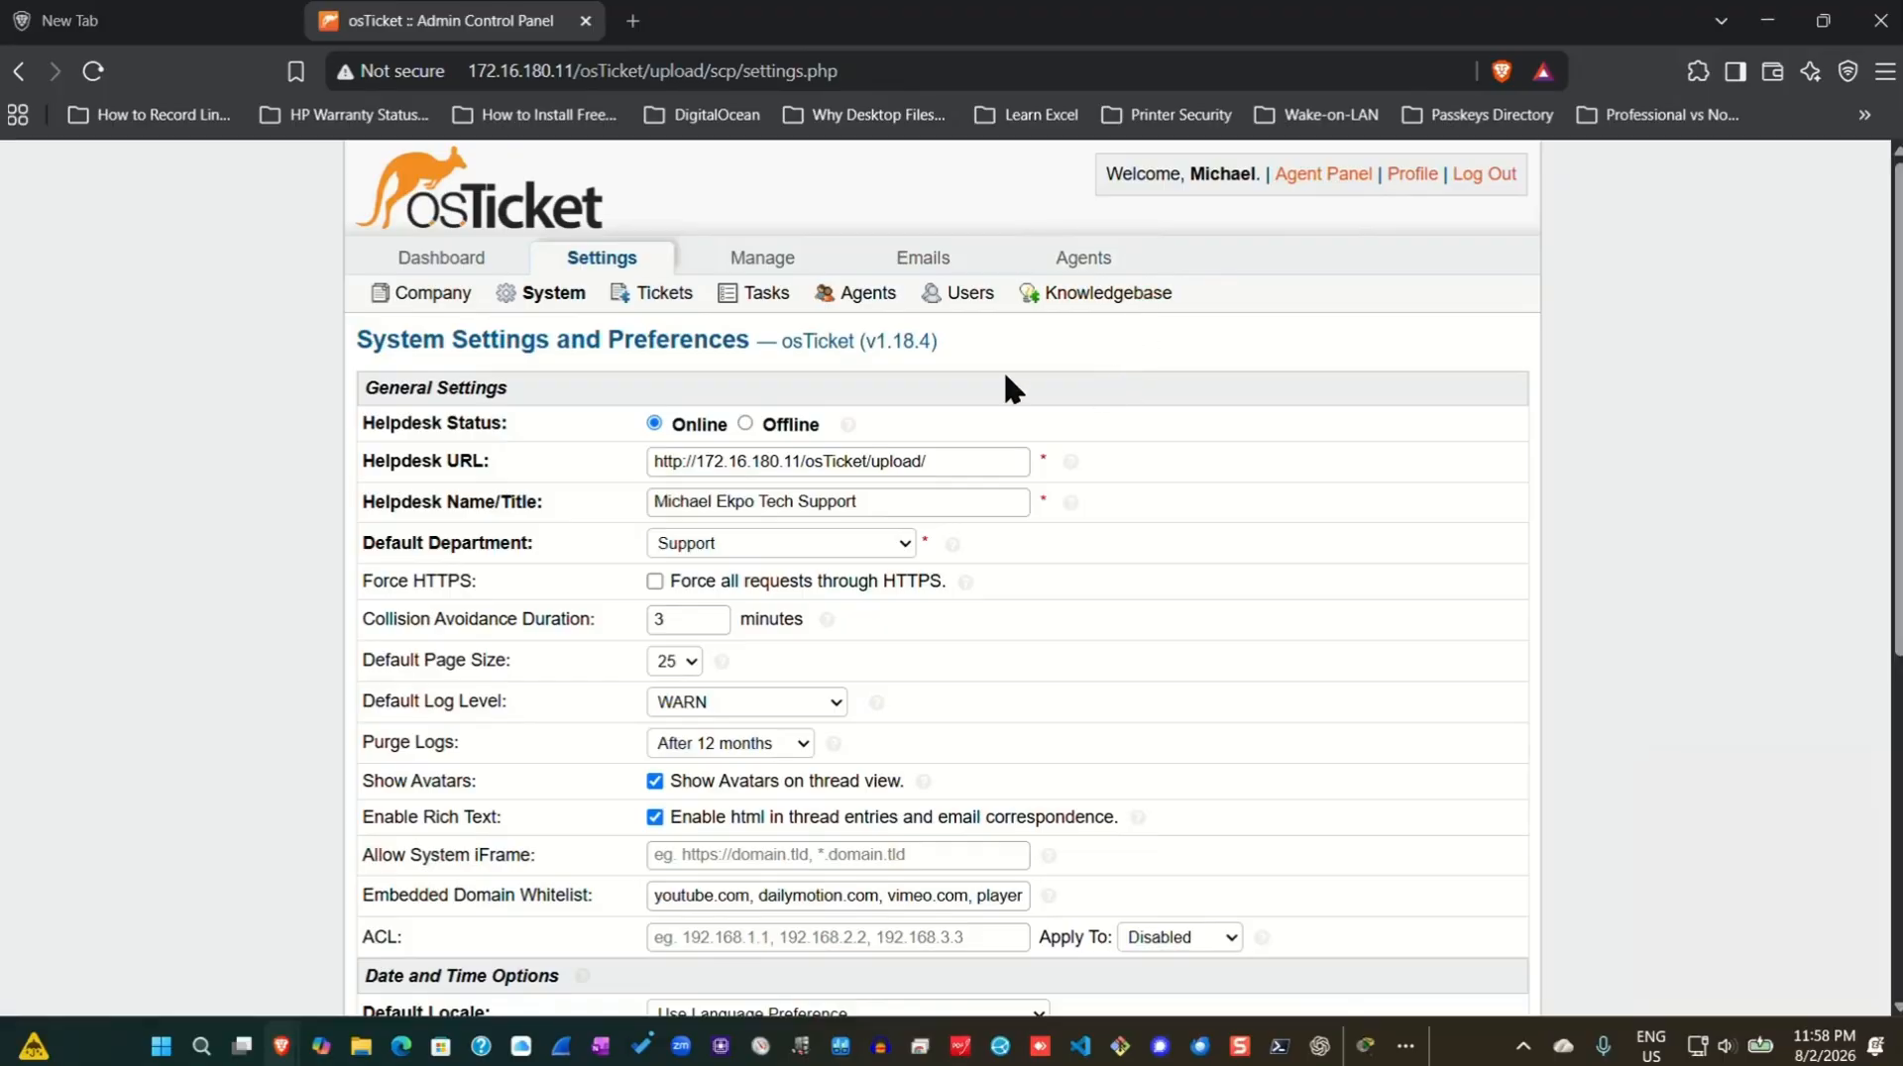
left_click(765, 256)
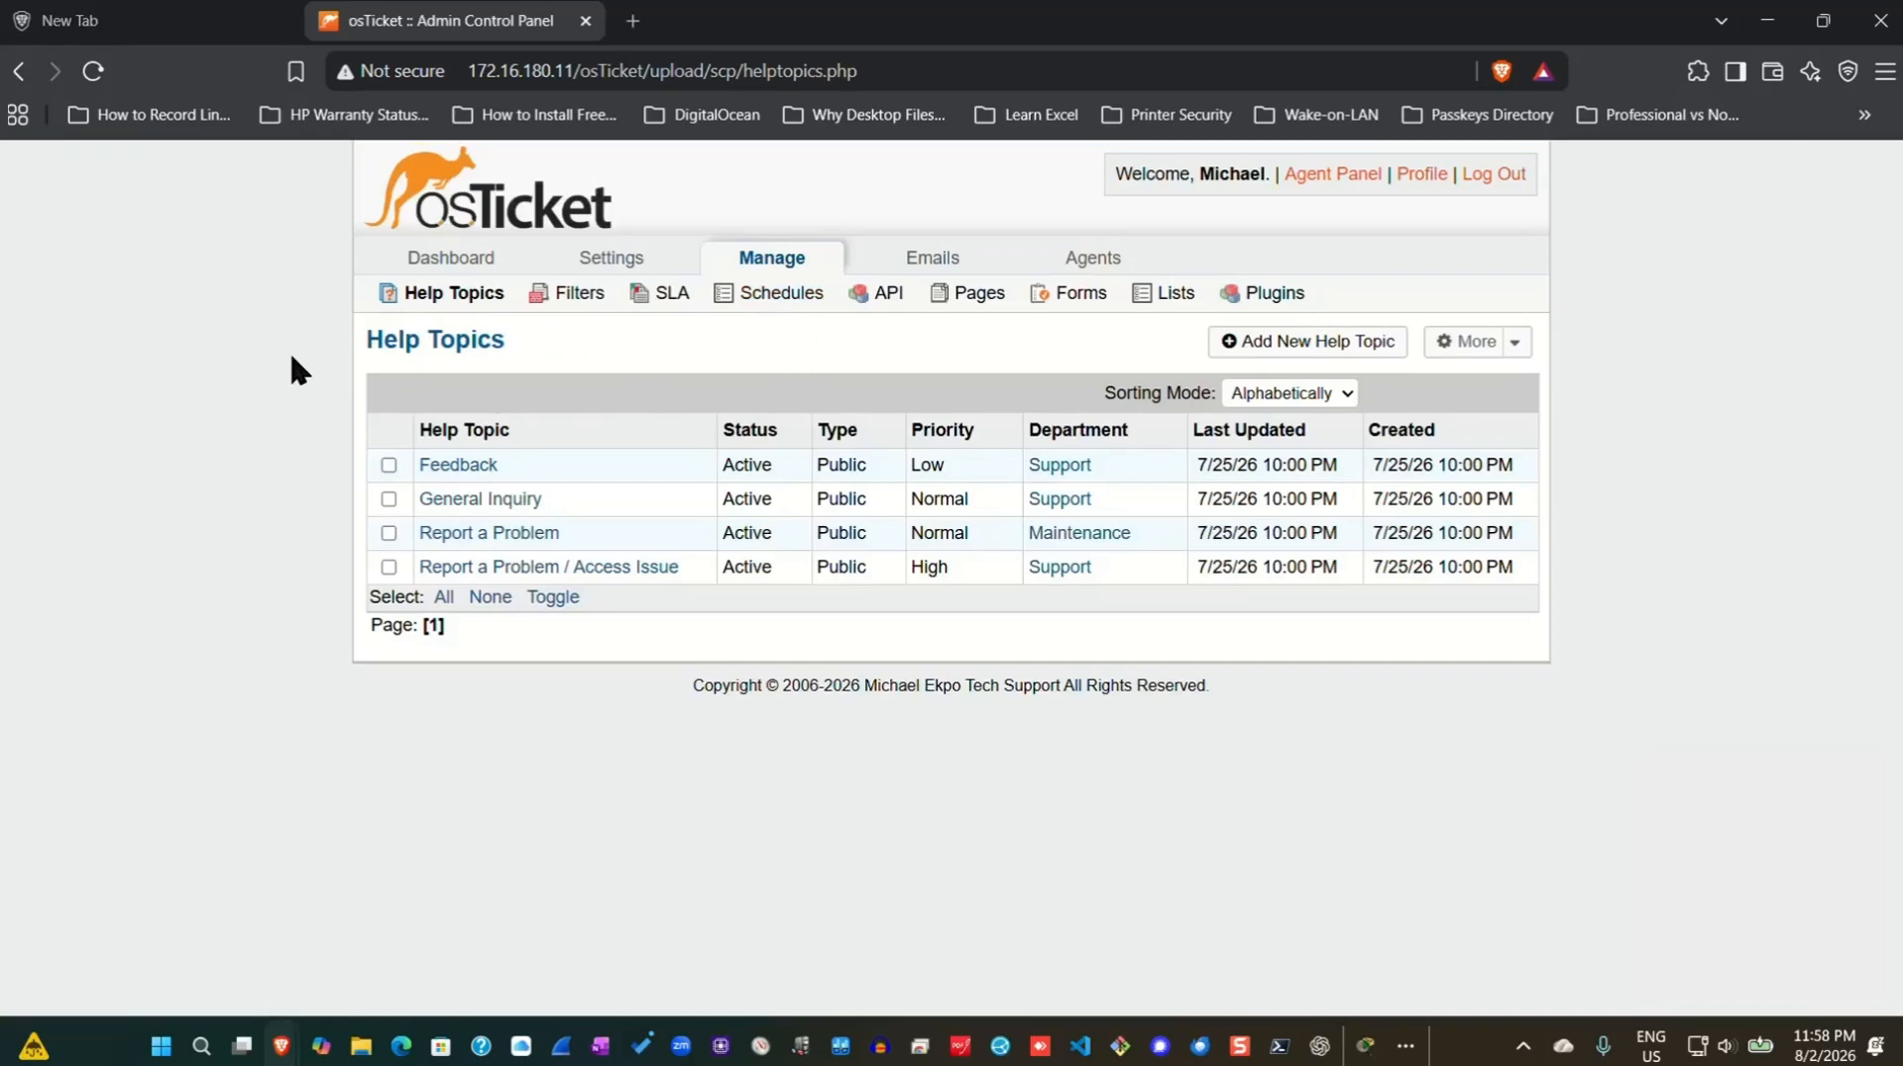
left_click(660, 297)
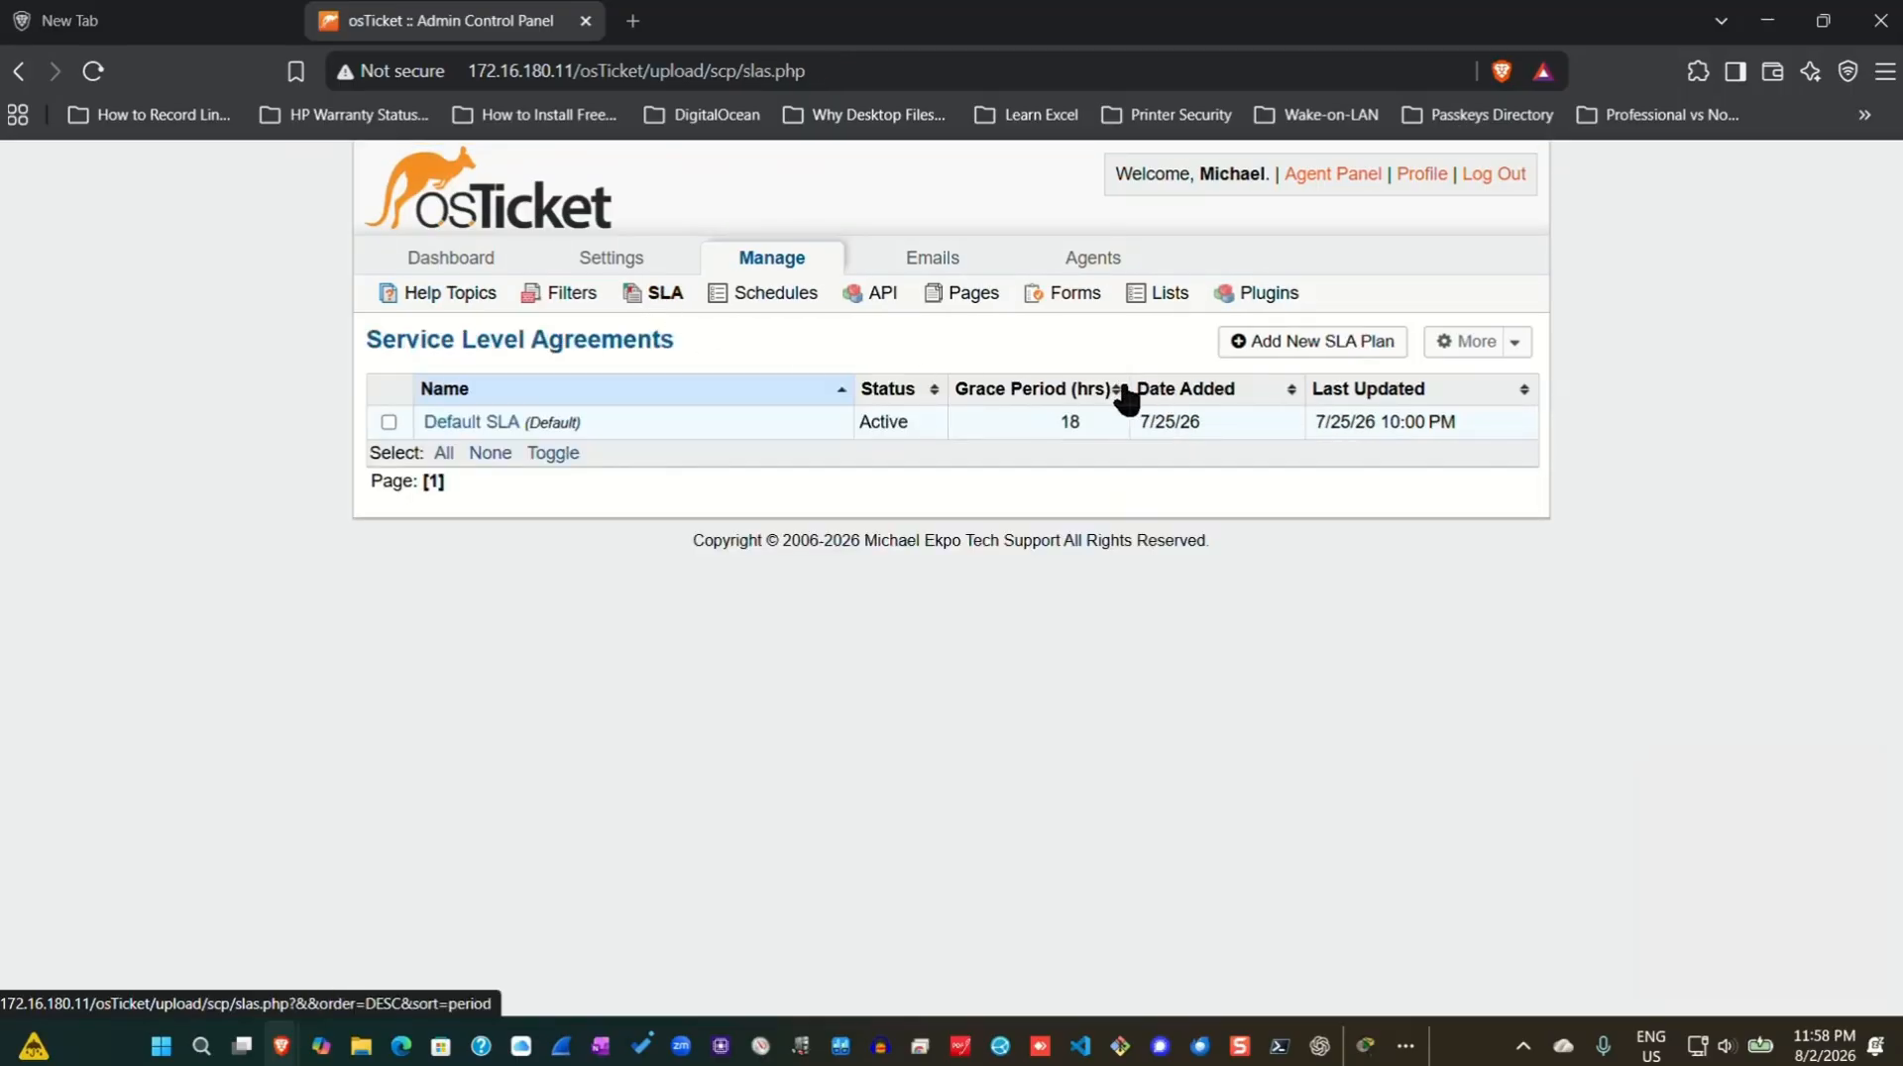
left_click(1295, 345)
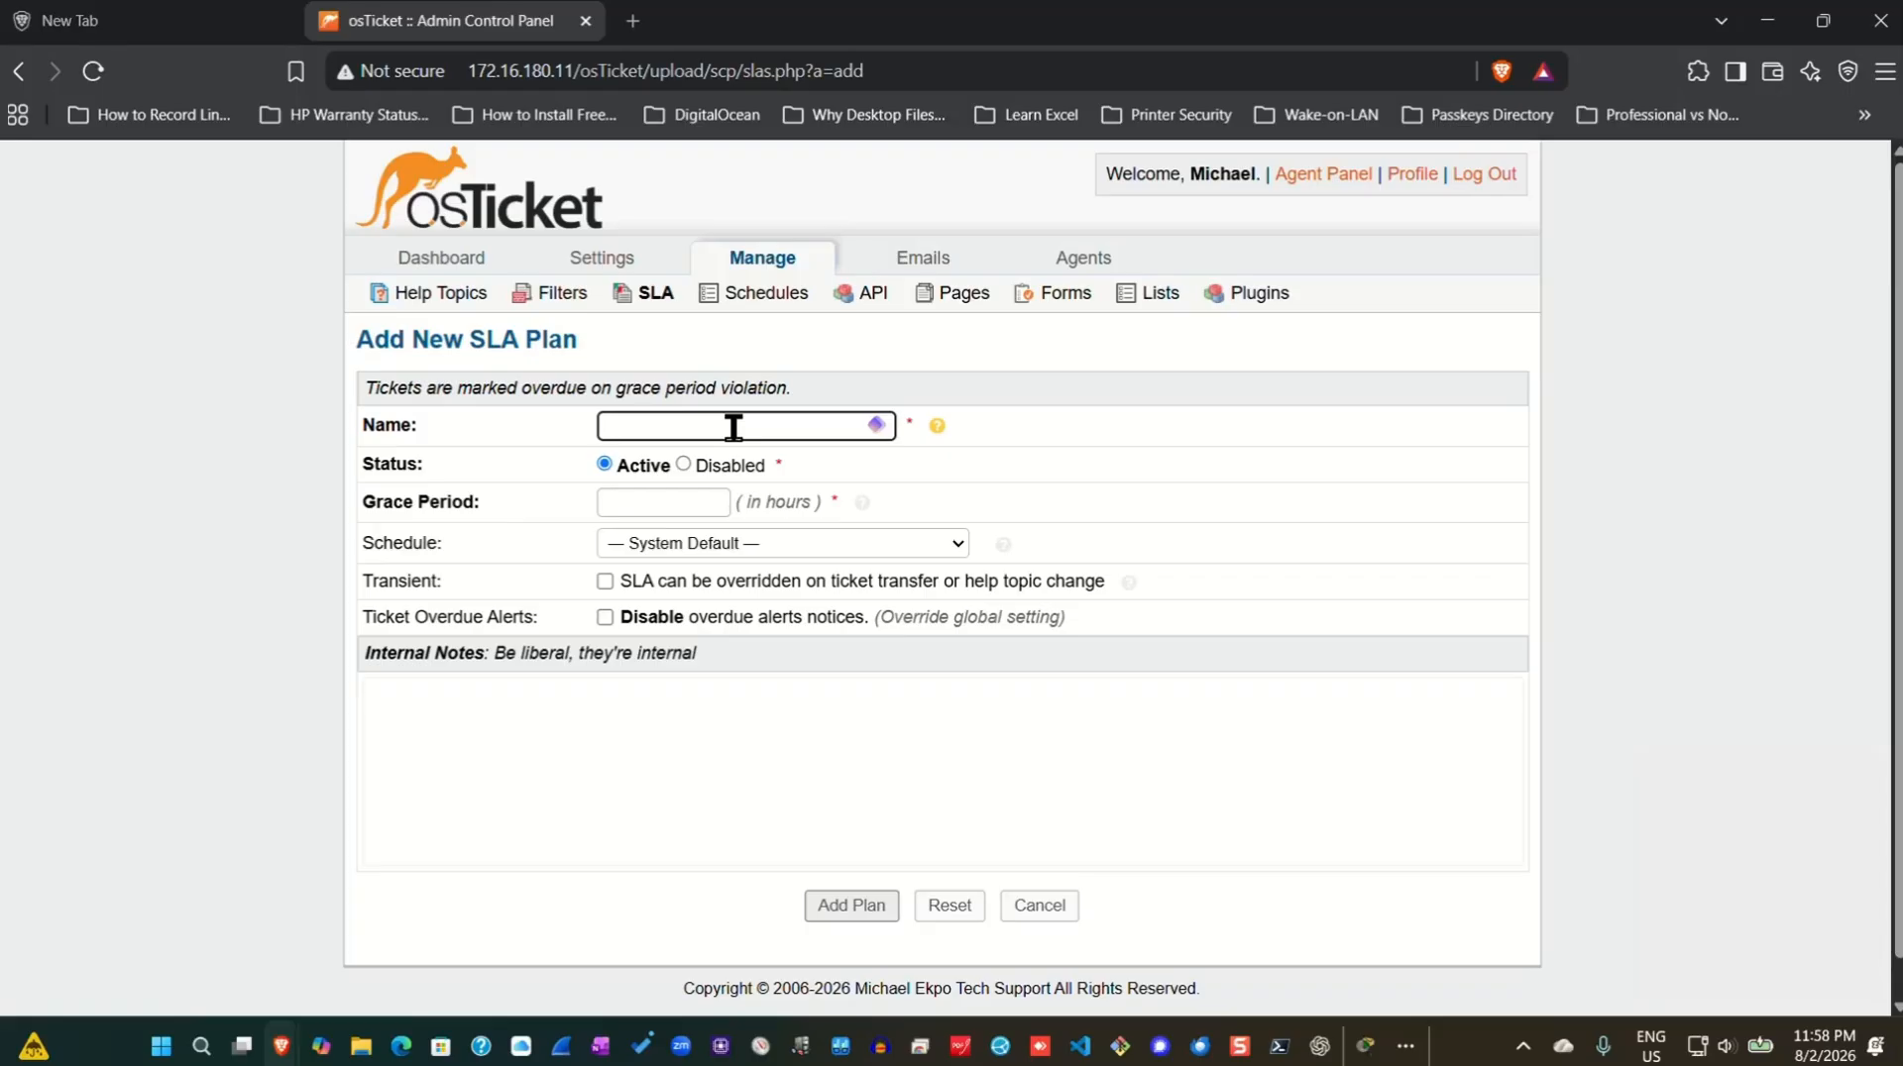
Save SLA plan SEV-A with a 1-hour grace period and 24/7 schedule.
type("SEV")
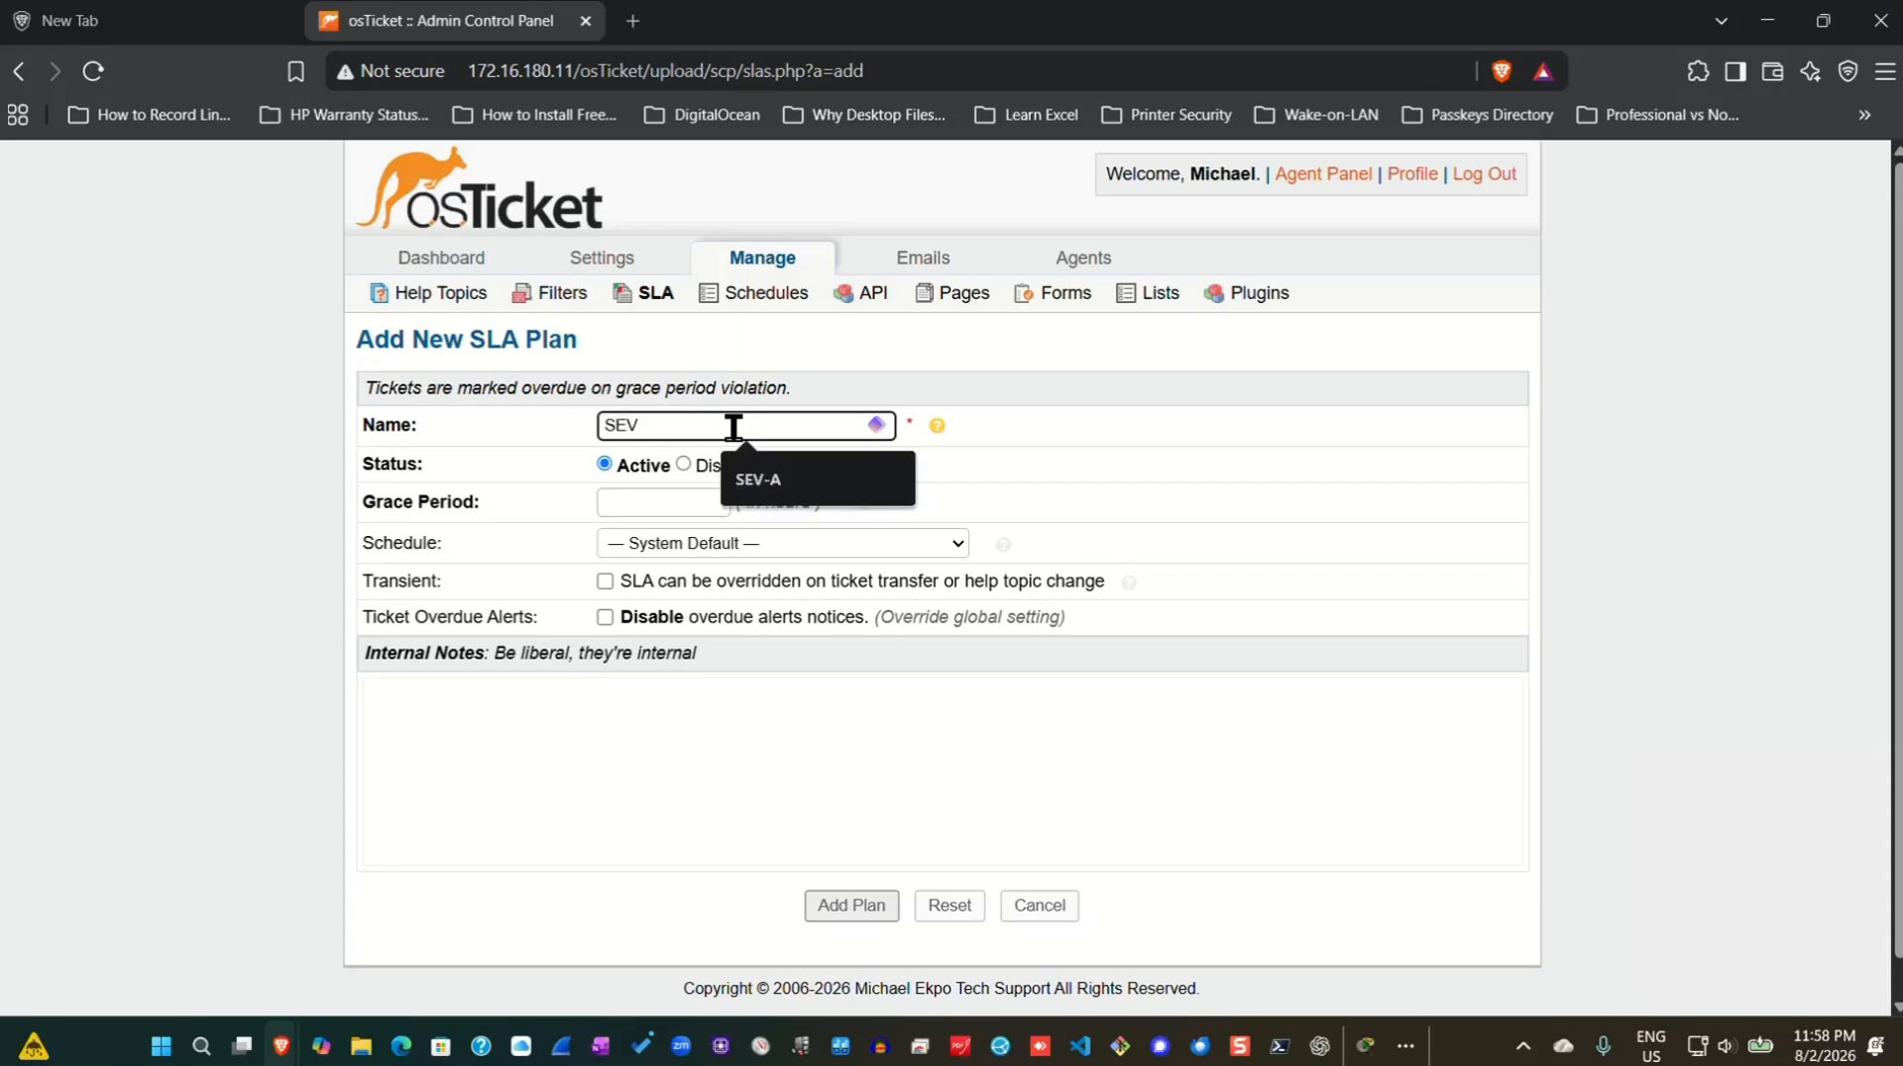
type("-A")
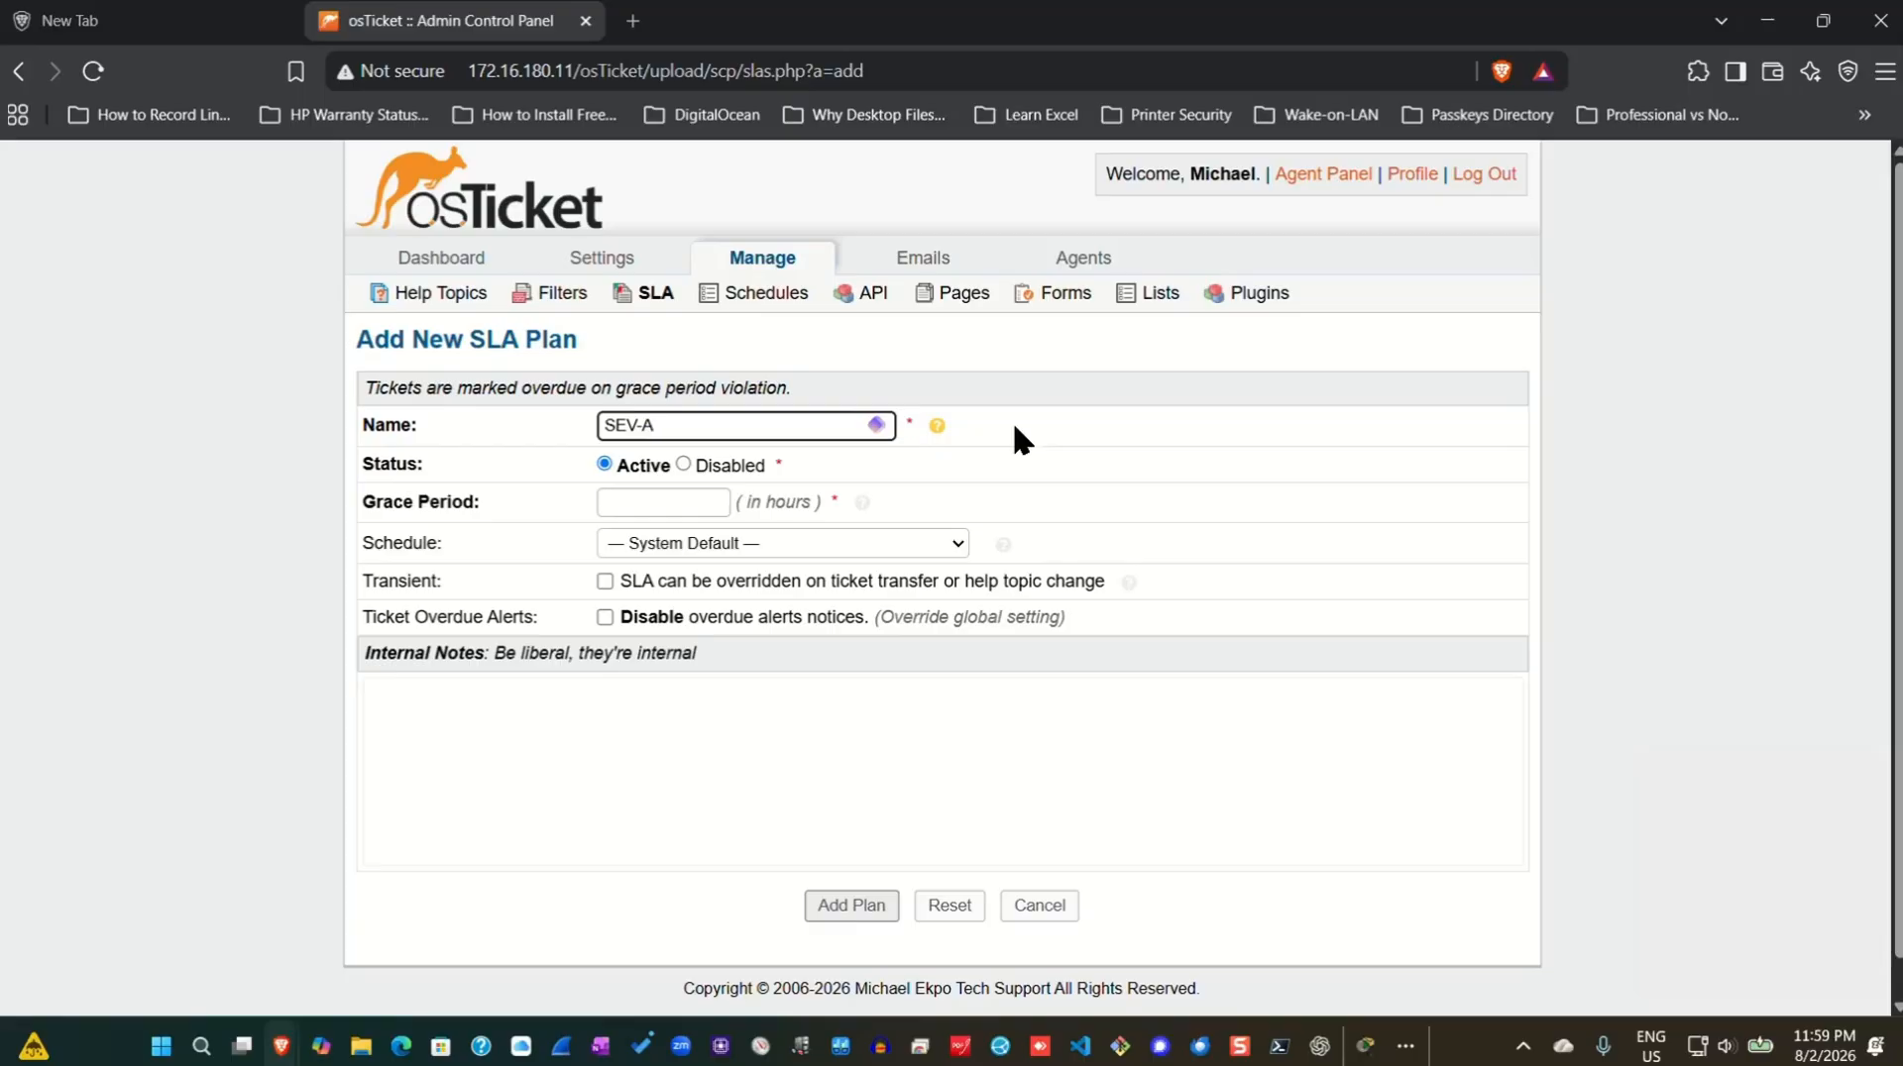
left_click(642, 502)
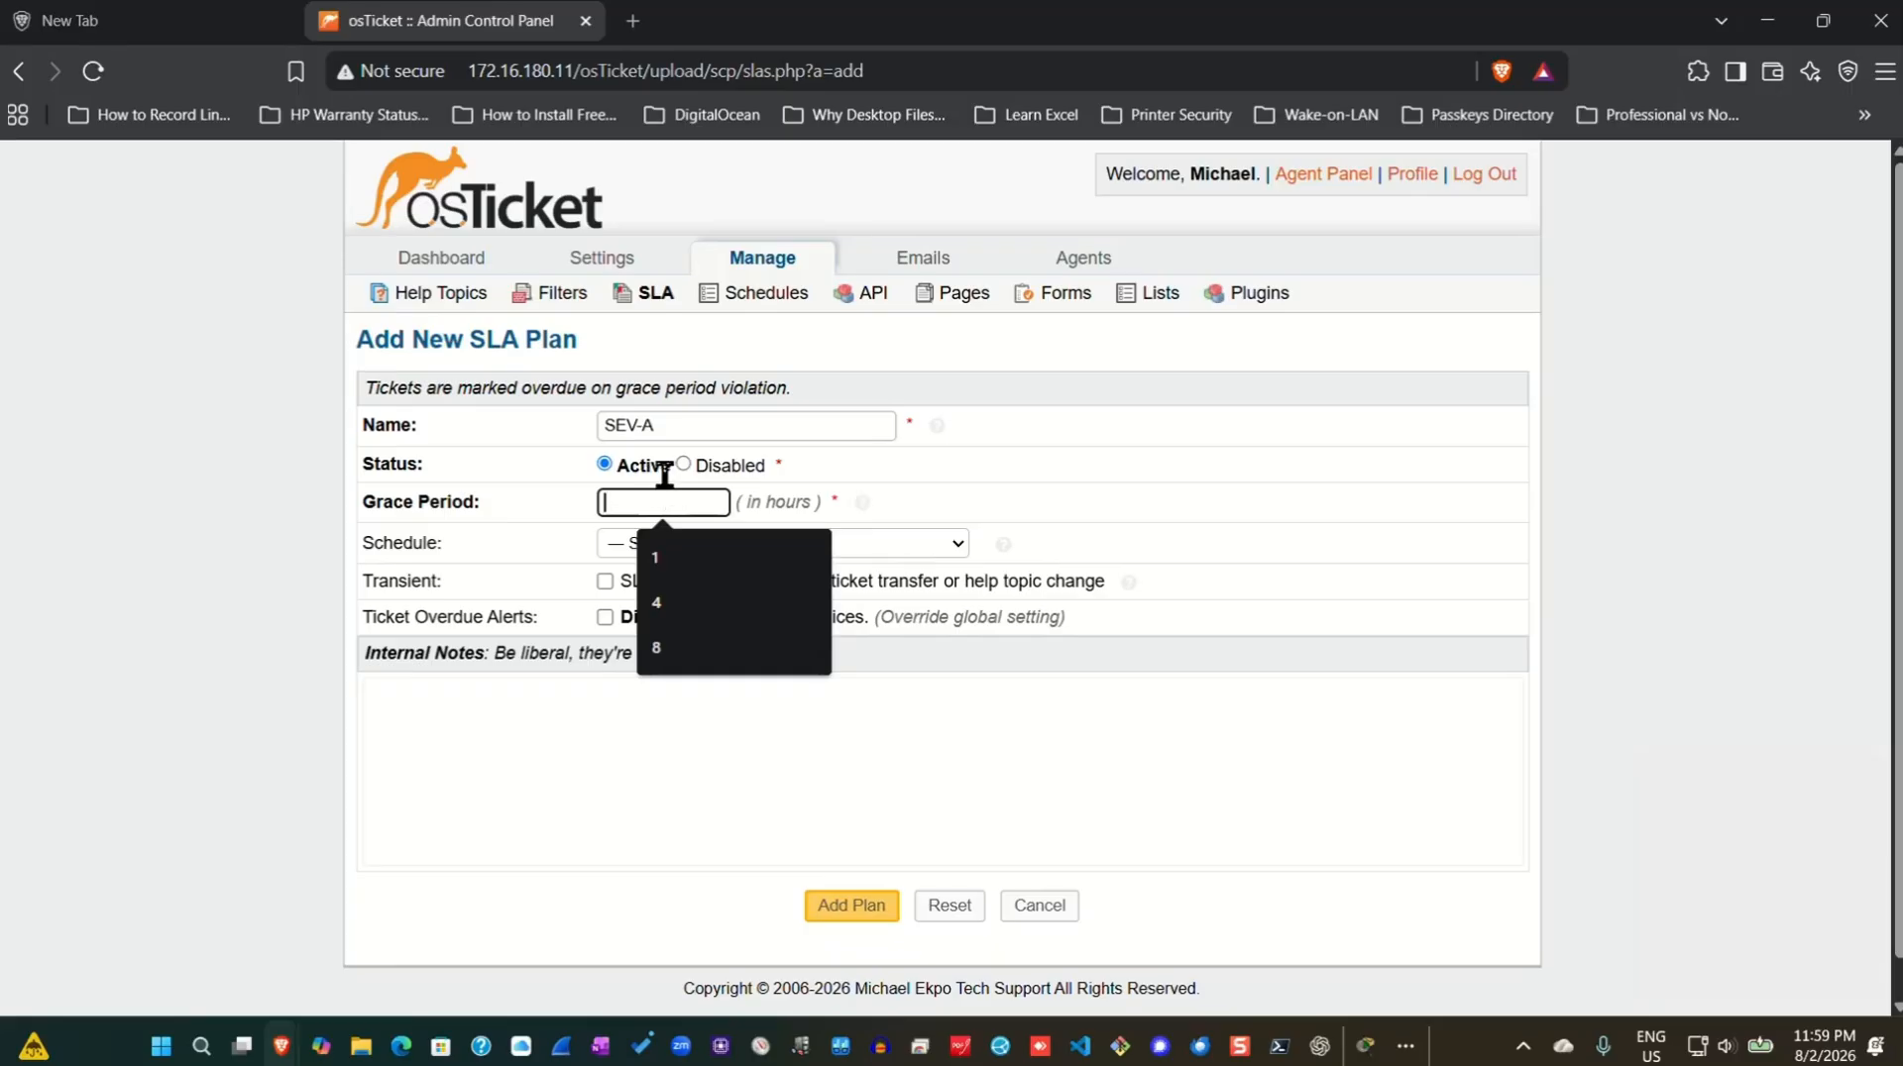
type("1")
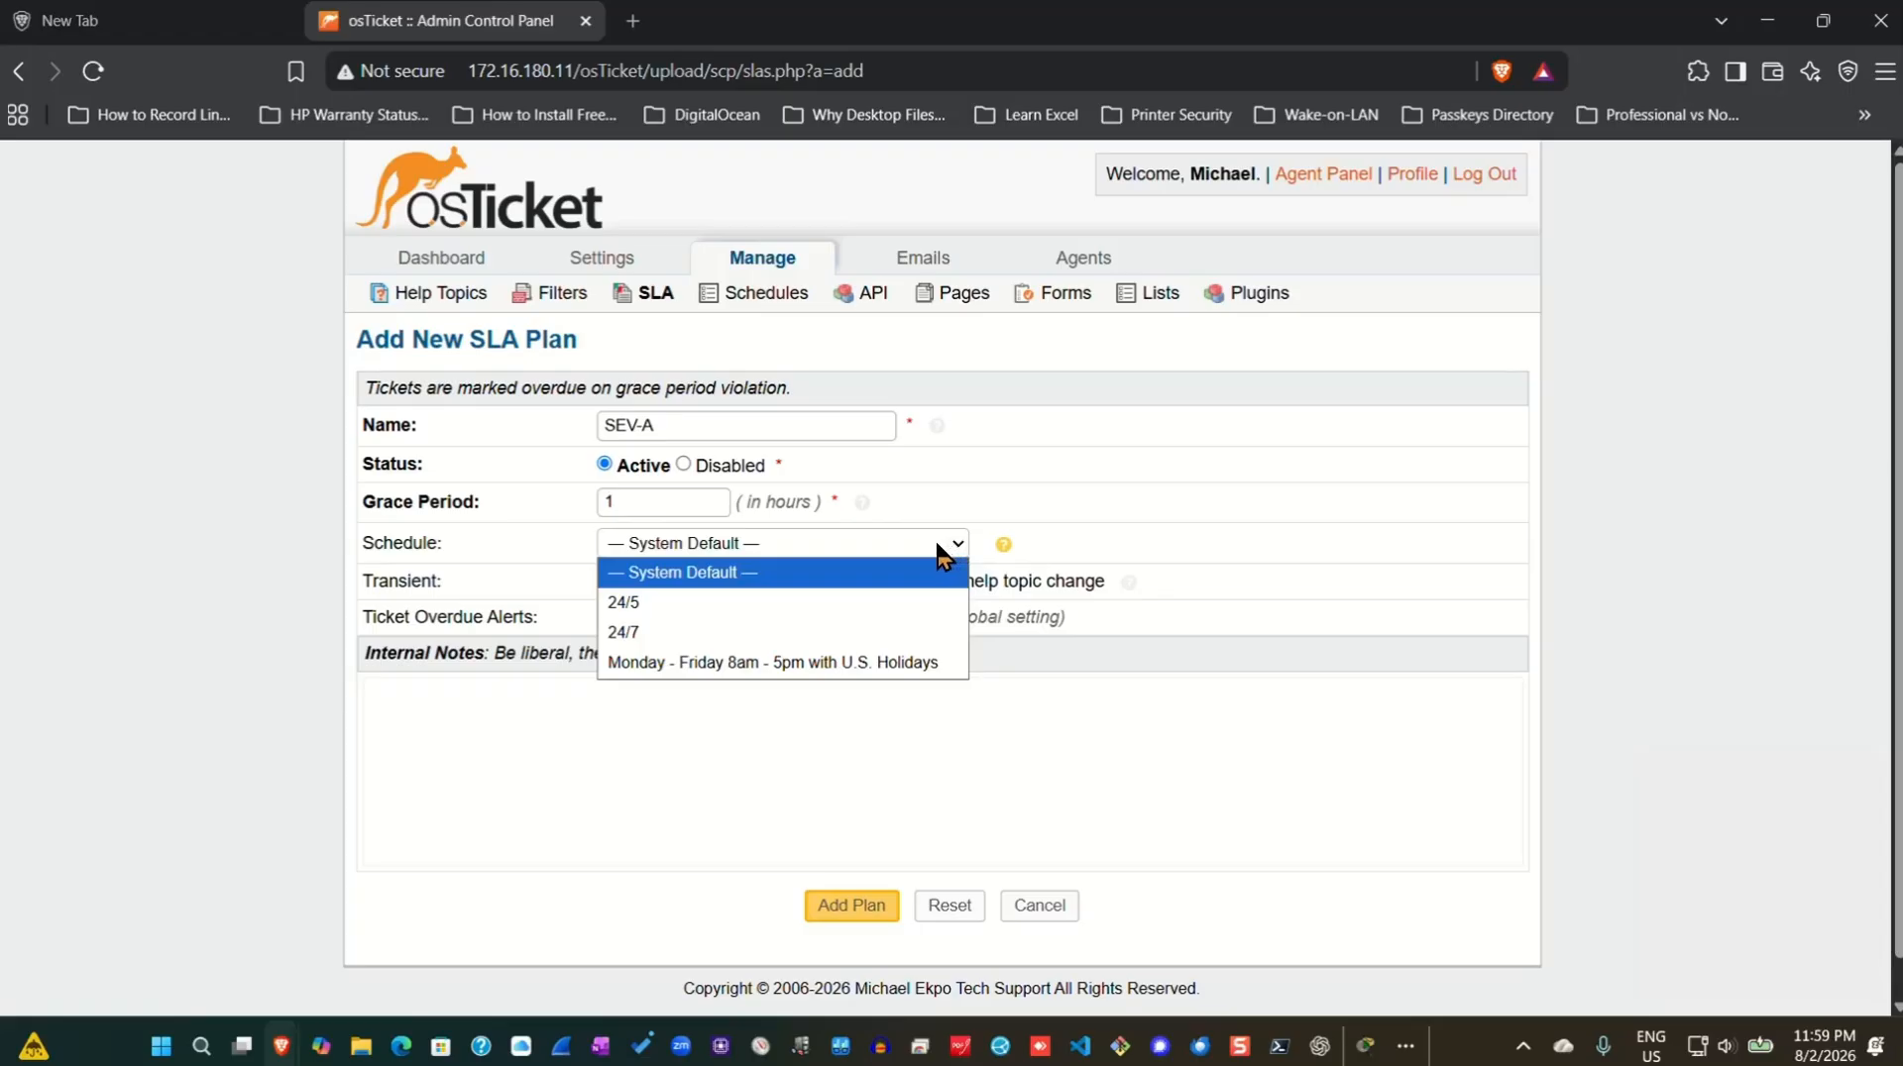
left_click(649, 639)
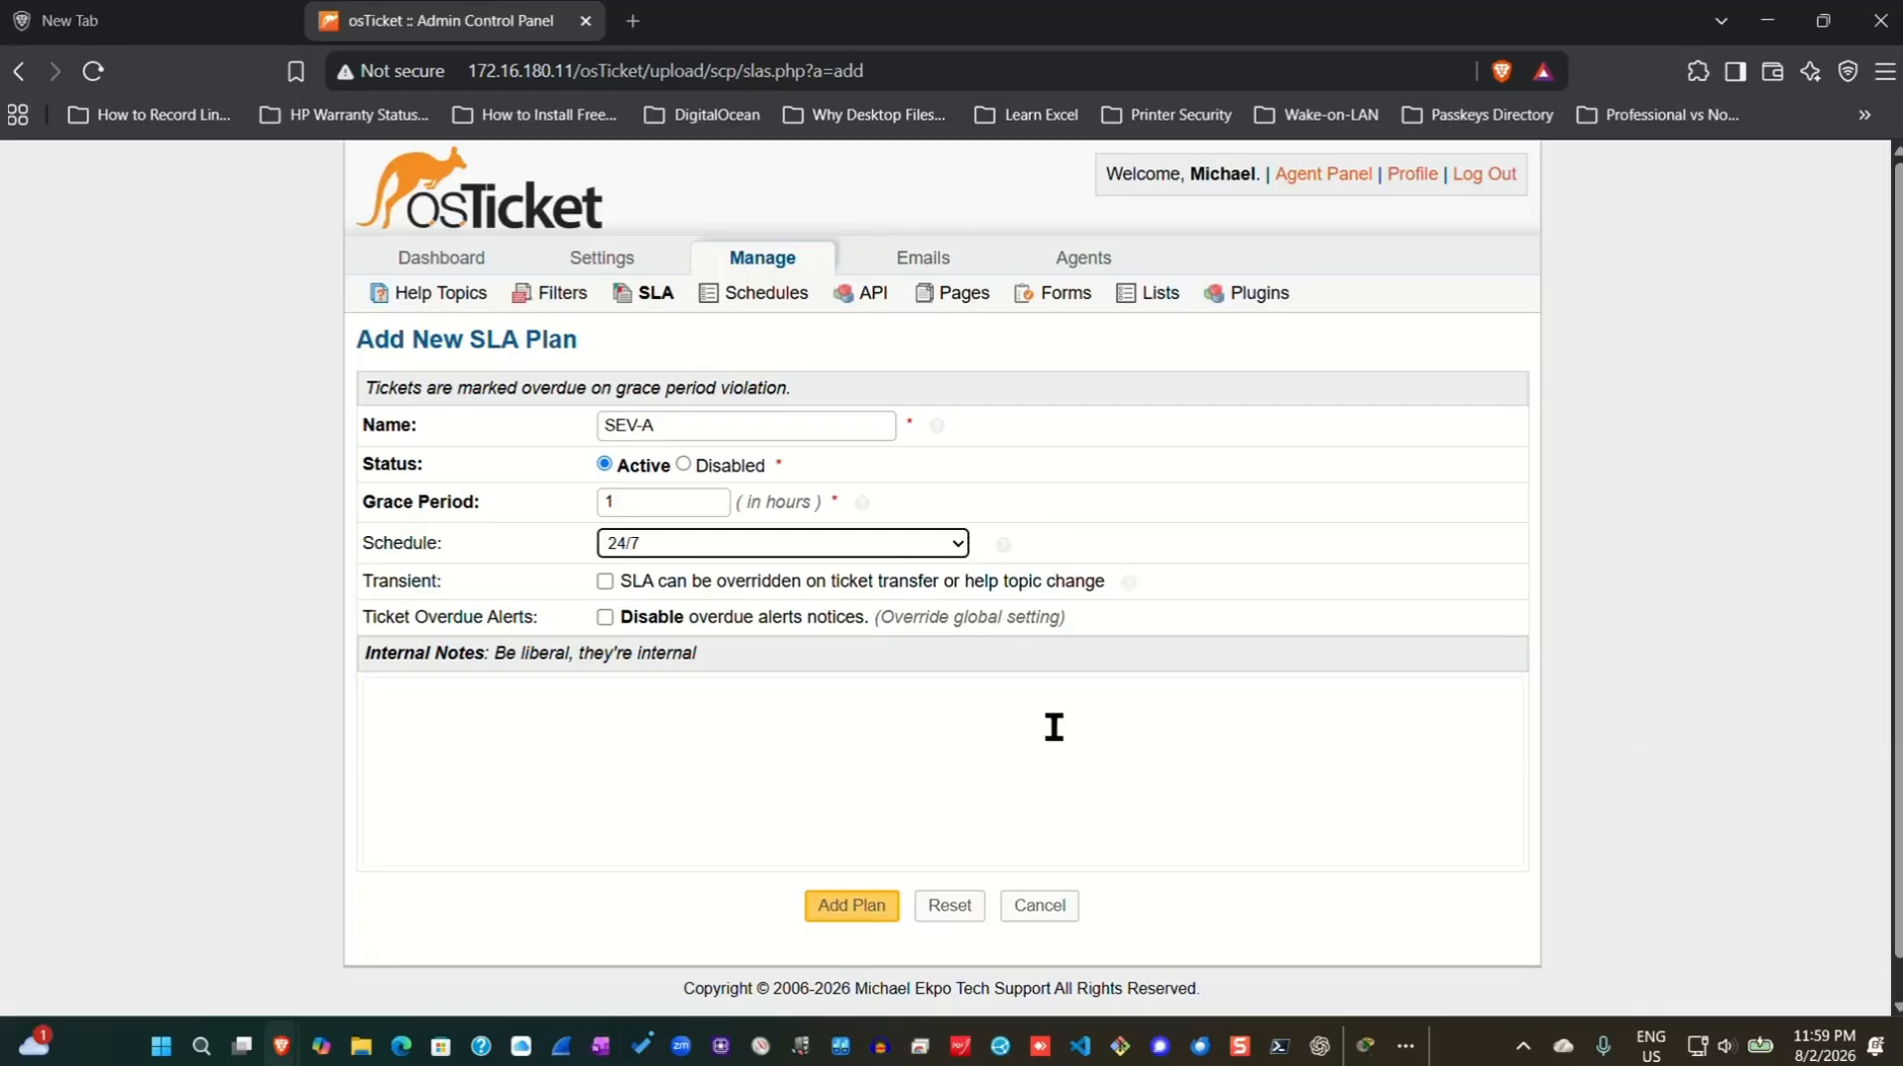
left_click(858, 914)
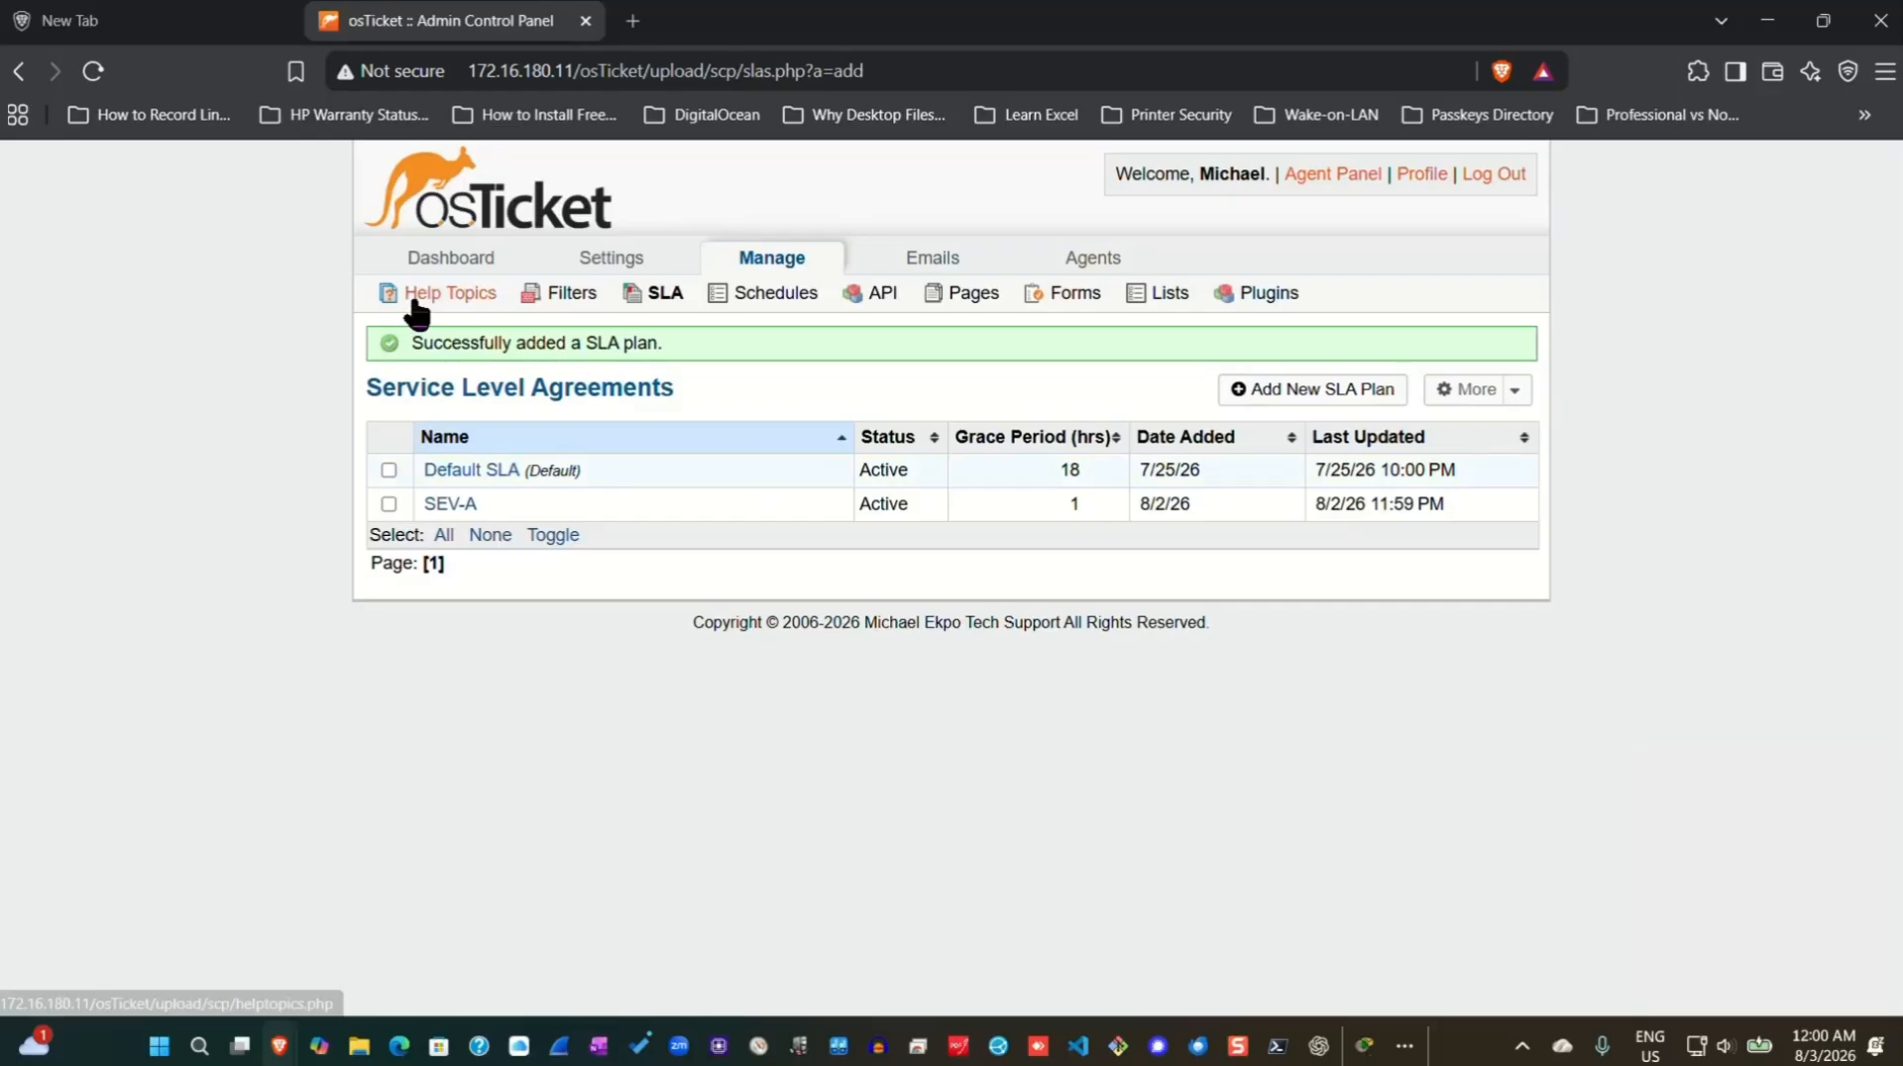
Open a blank Add New Help Topic form from the Help Topics list.
left_click(447, 294)
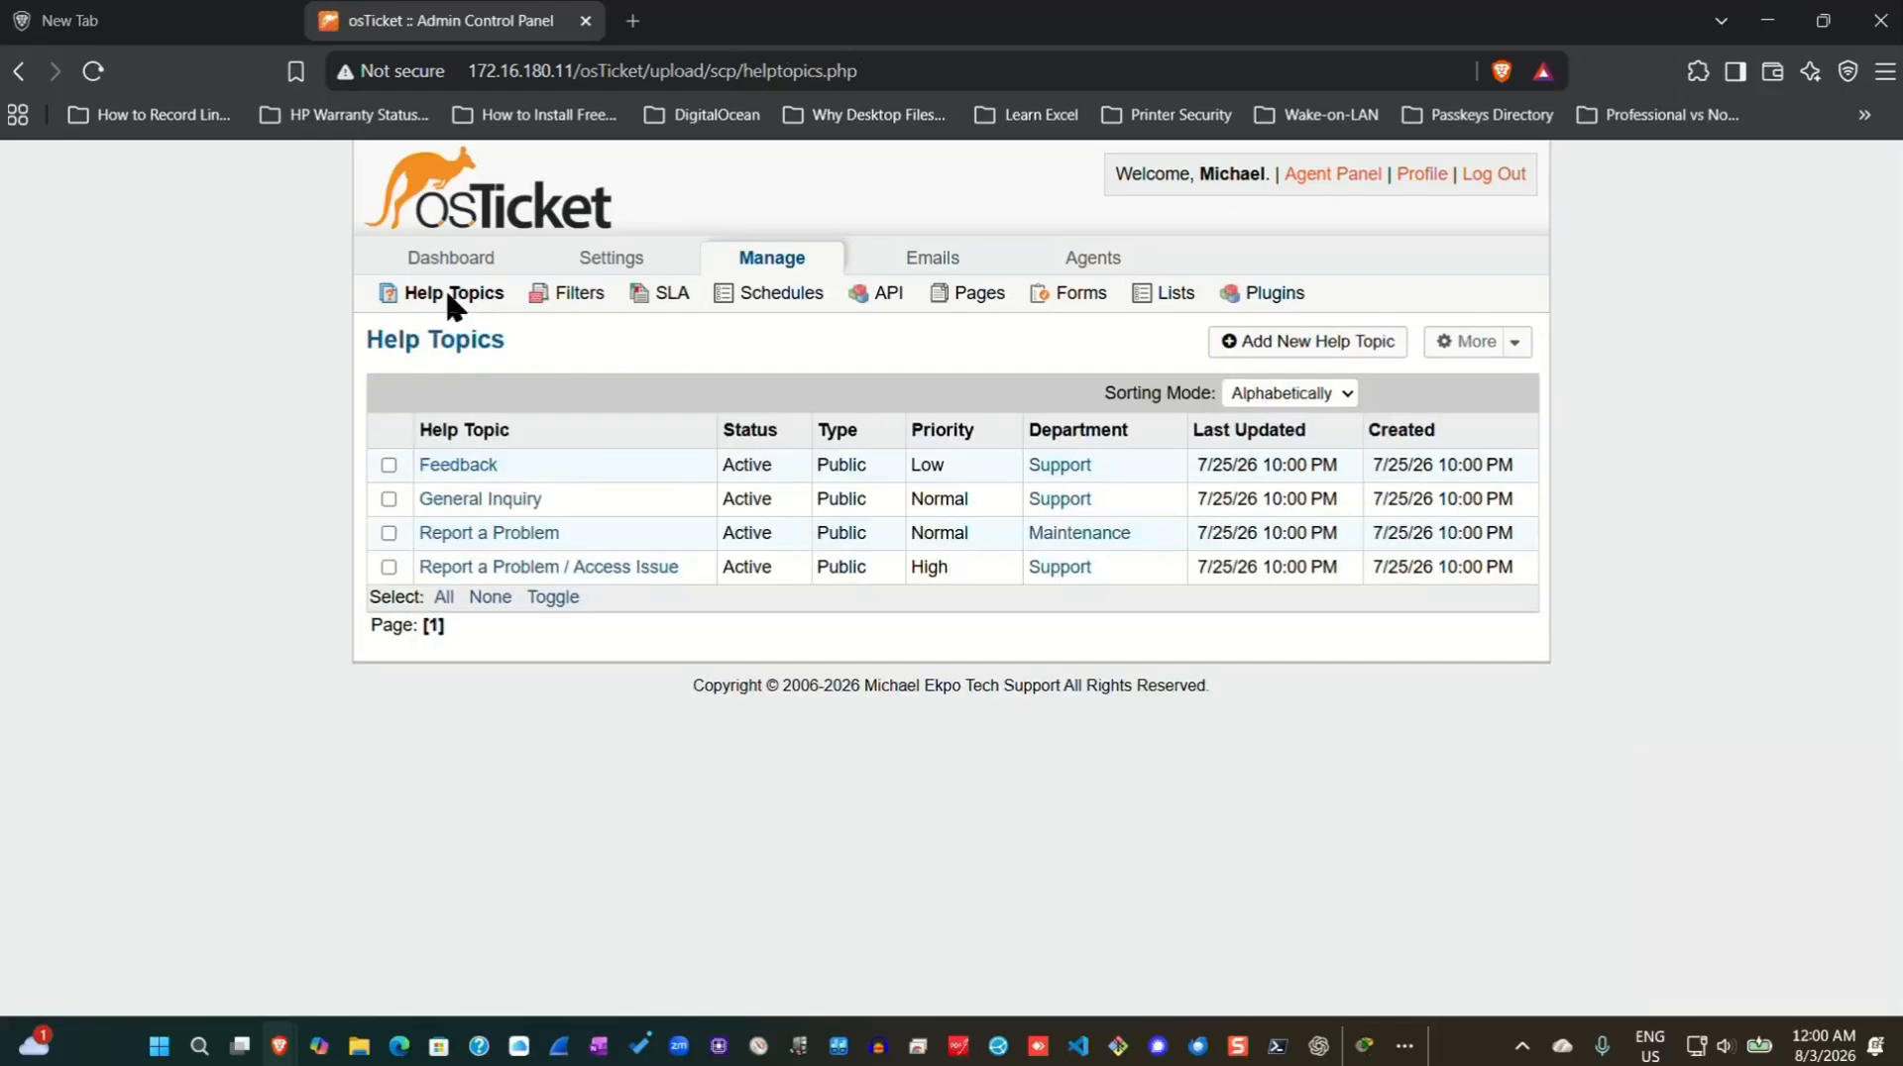
left_click(1335, 343)
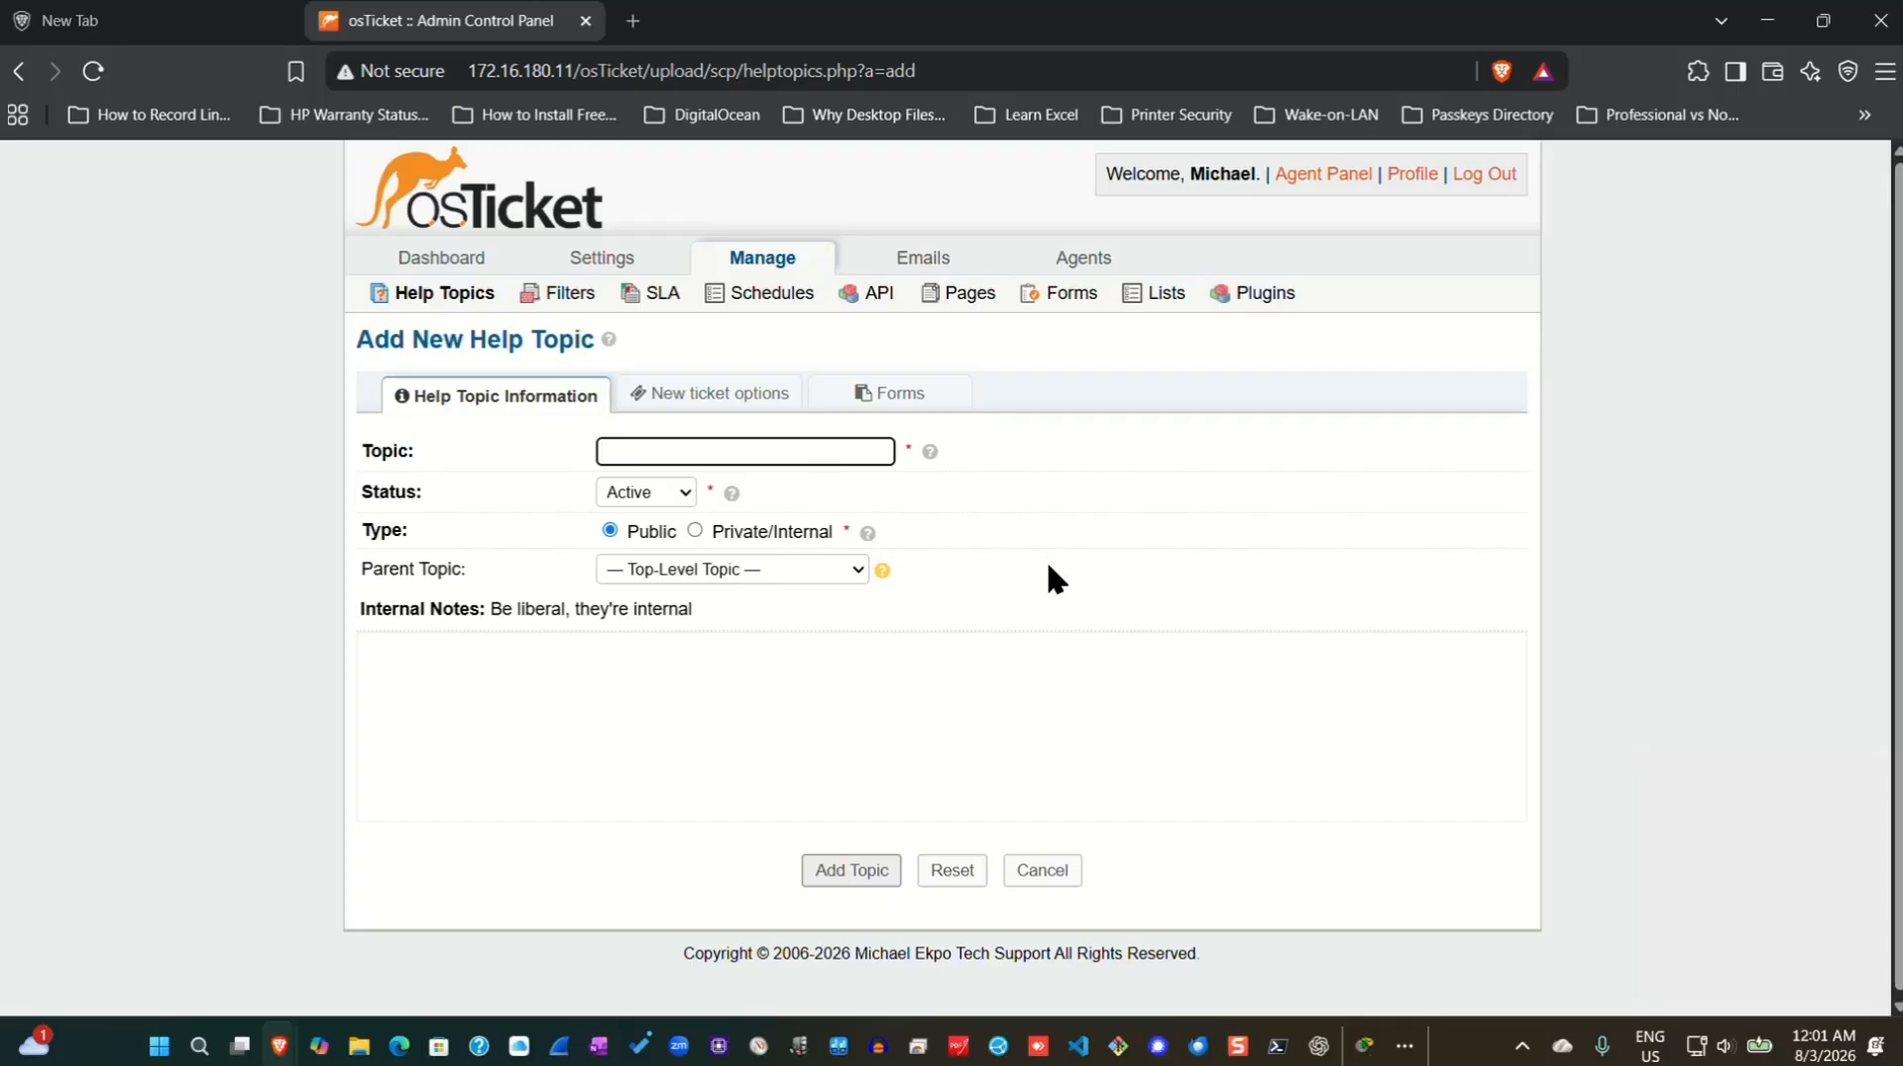
Save help topic 'Password Issues' with parent topic Report a Problem.
type("Passw")
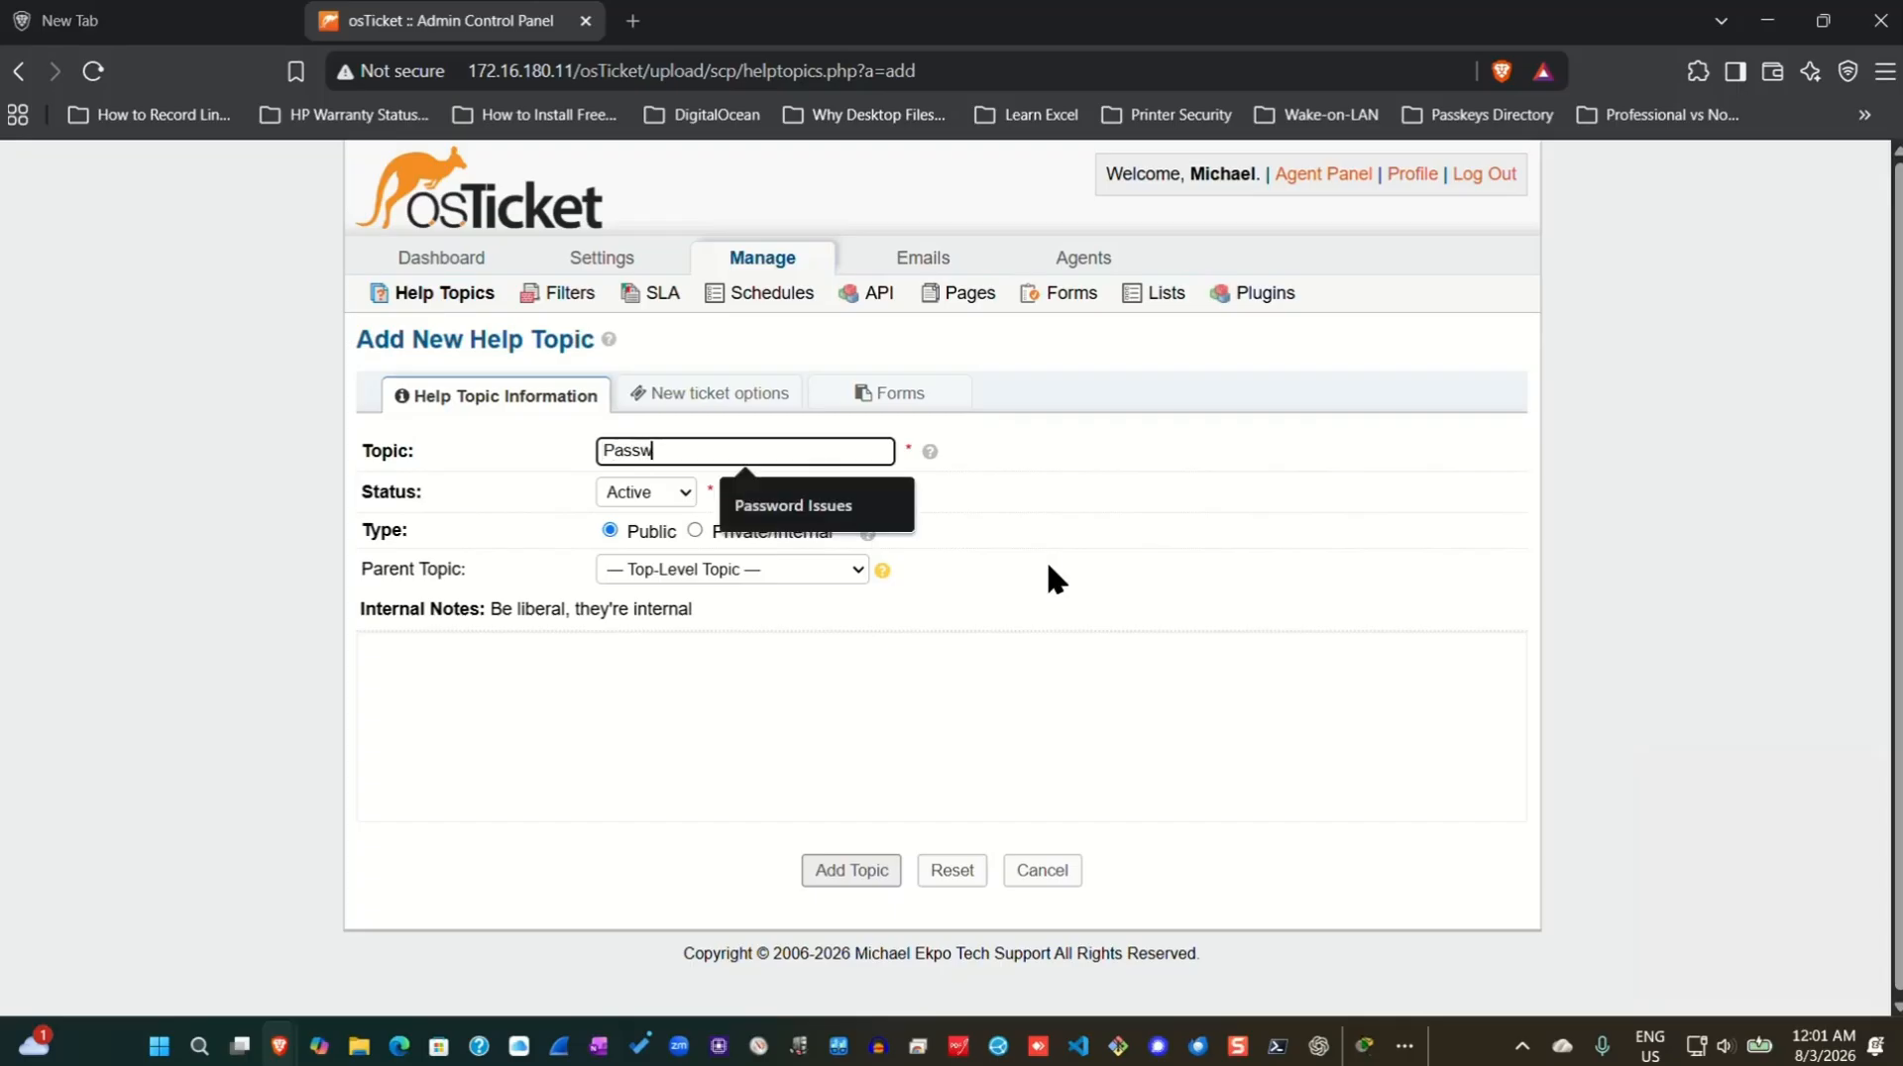
type("ord Issues")
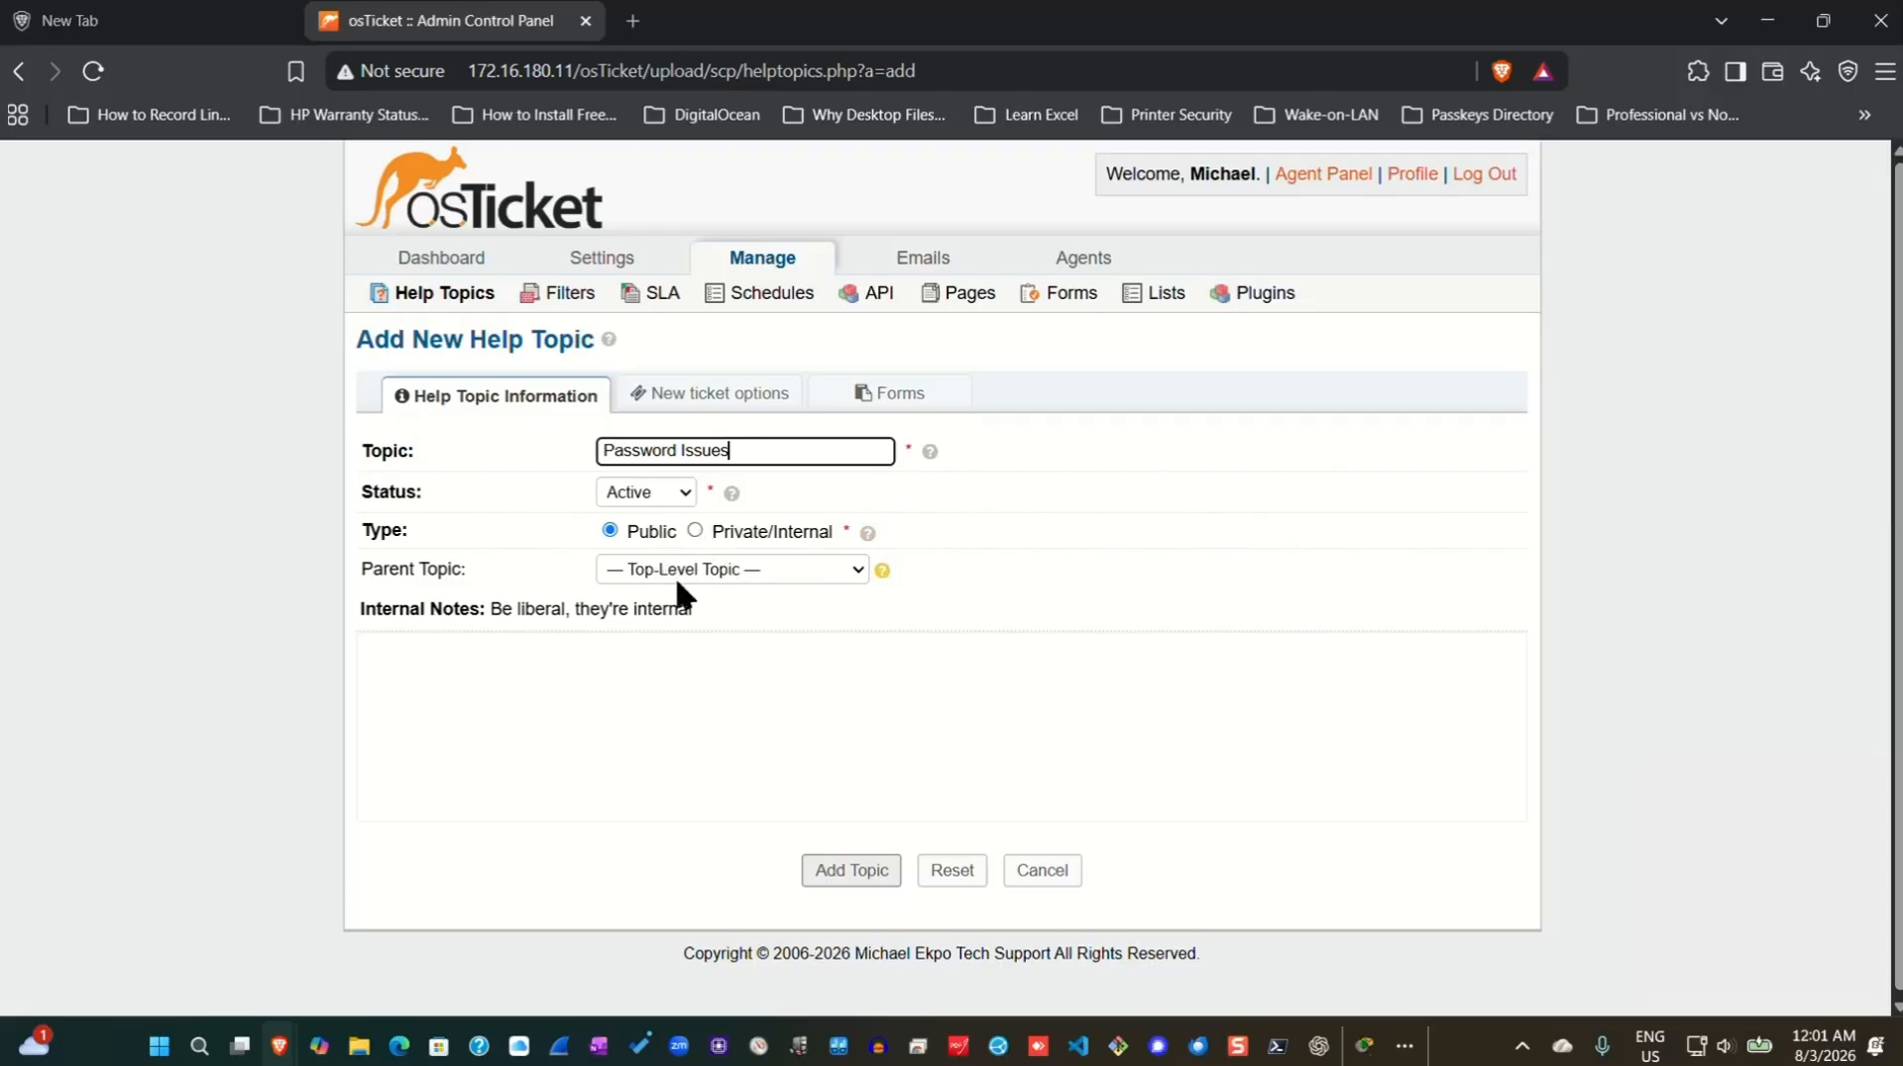
left_click(854, 575)
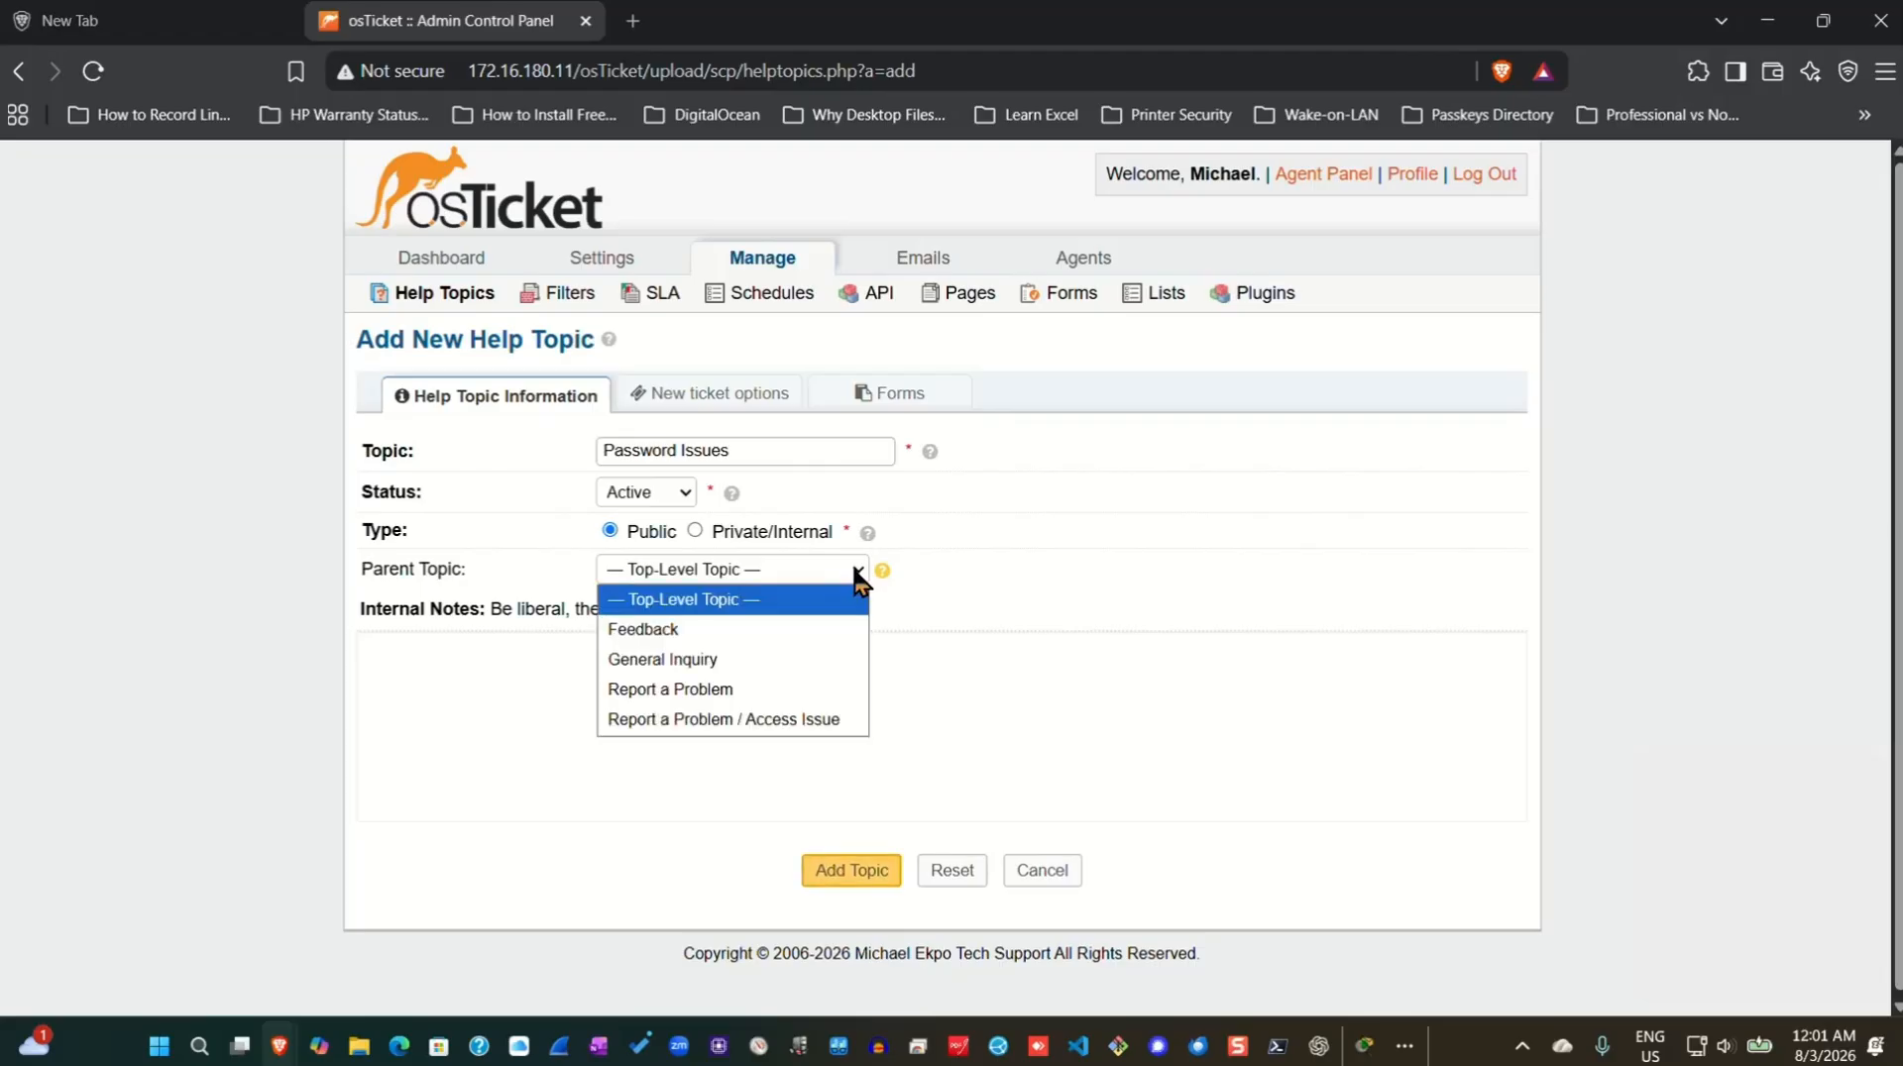
left_click(688, 691)
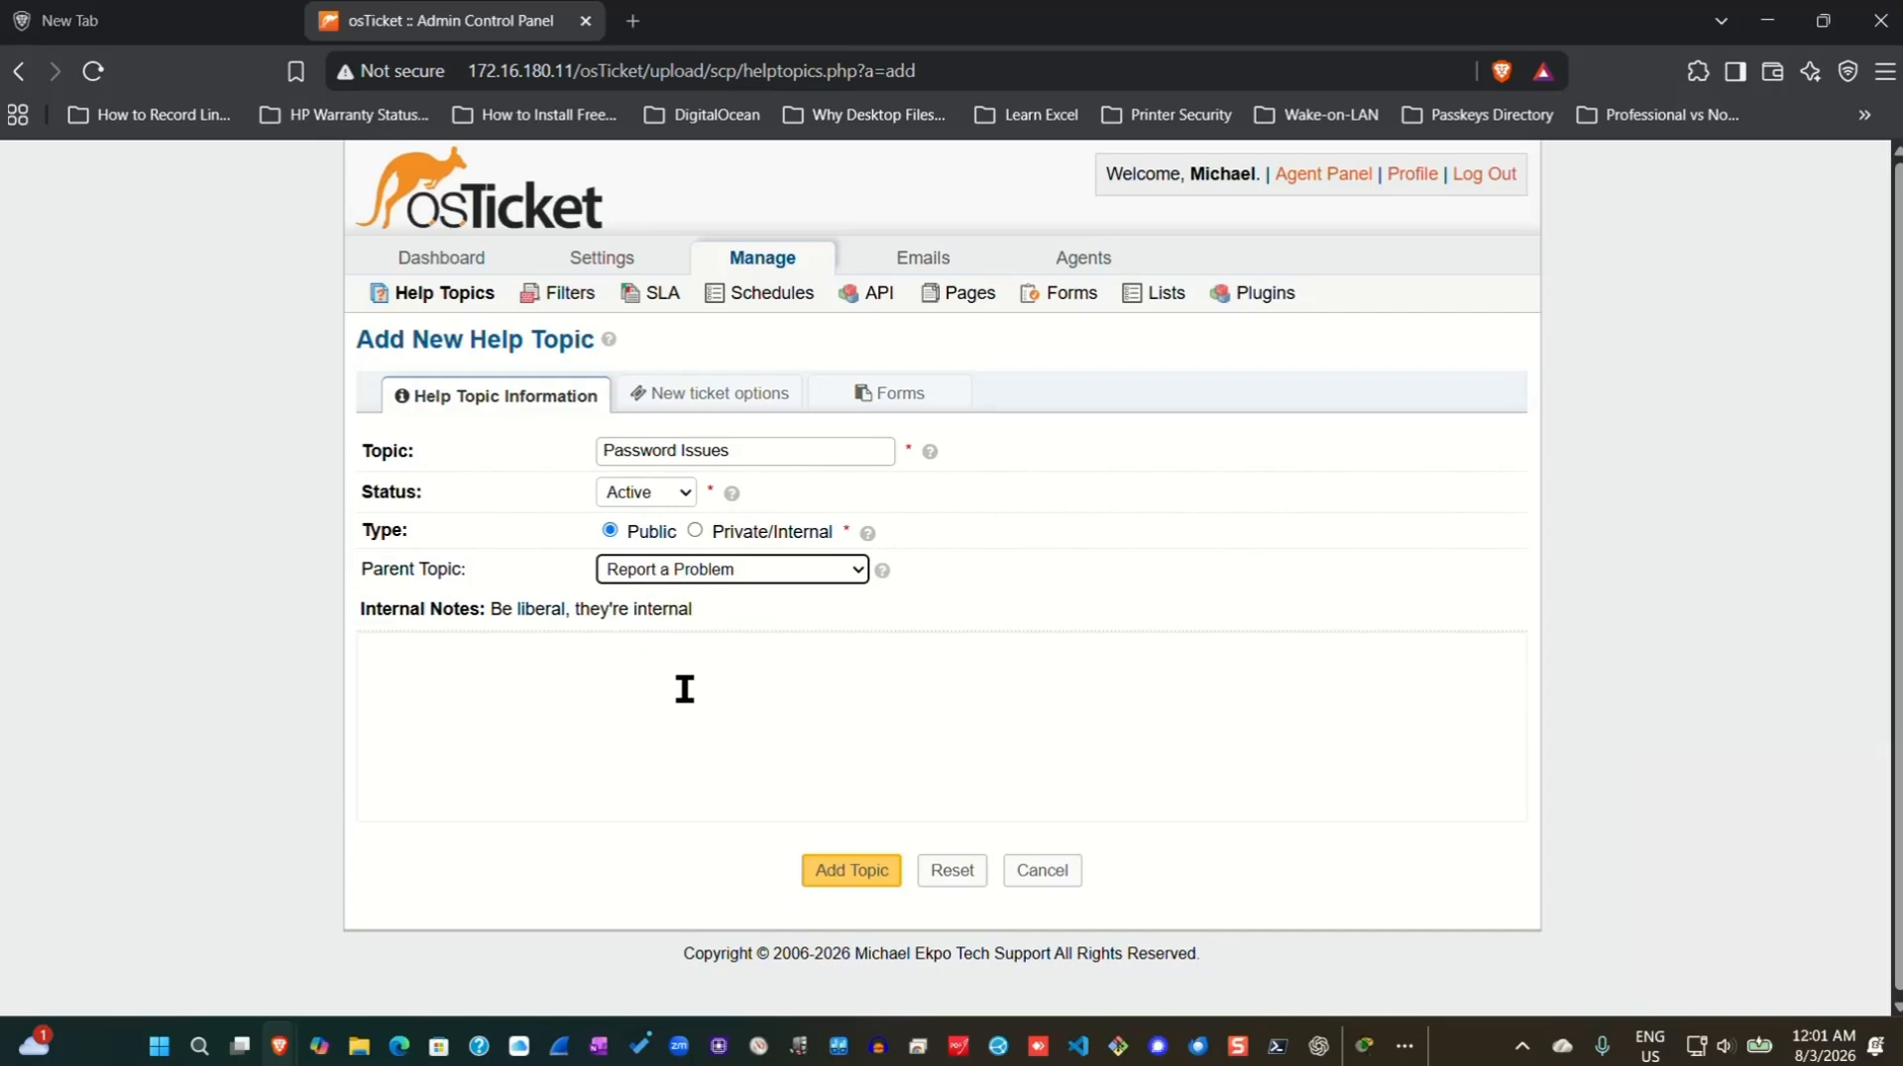
left_click(852, 876)
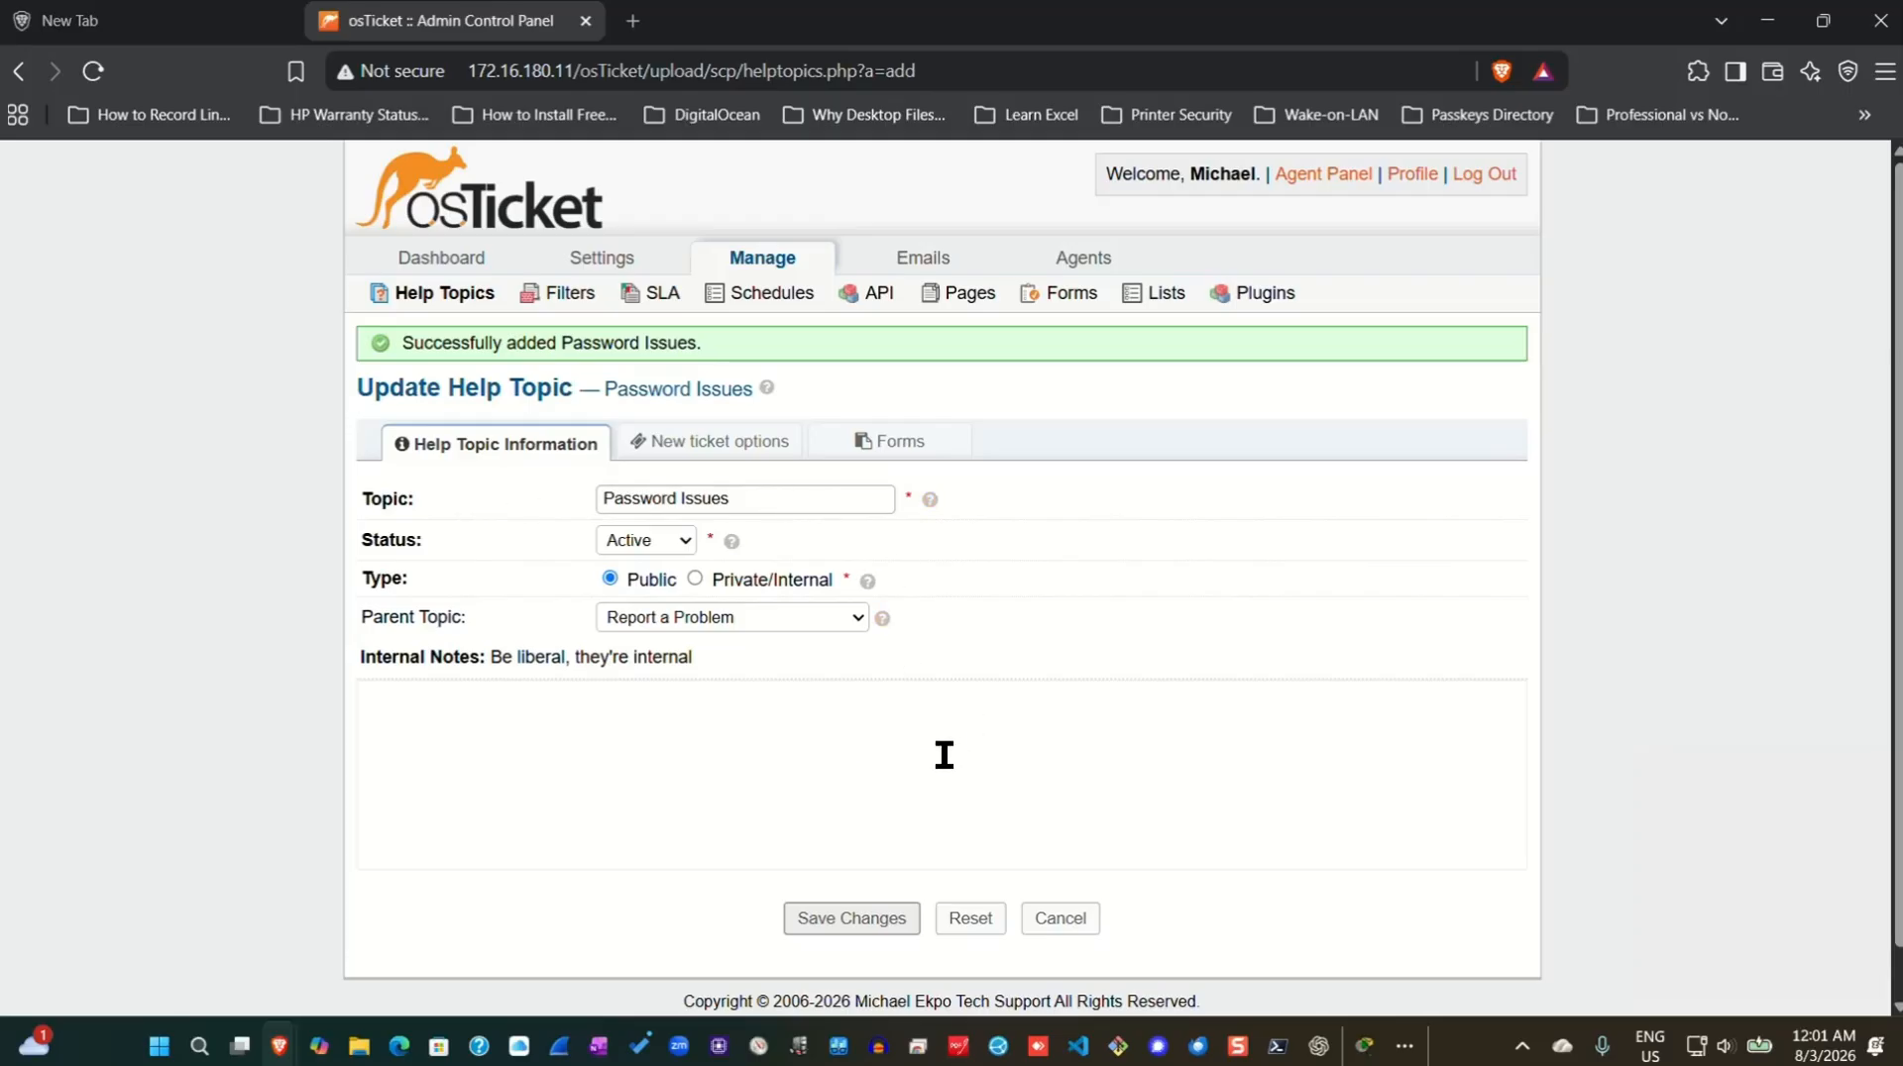
Go back to the Help Topics list to check for Report a Problem / Password Issues.
left_click(436, 296)
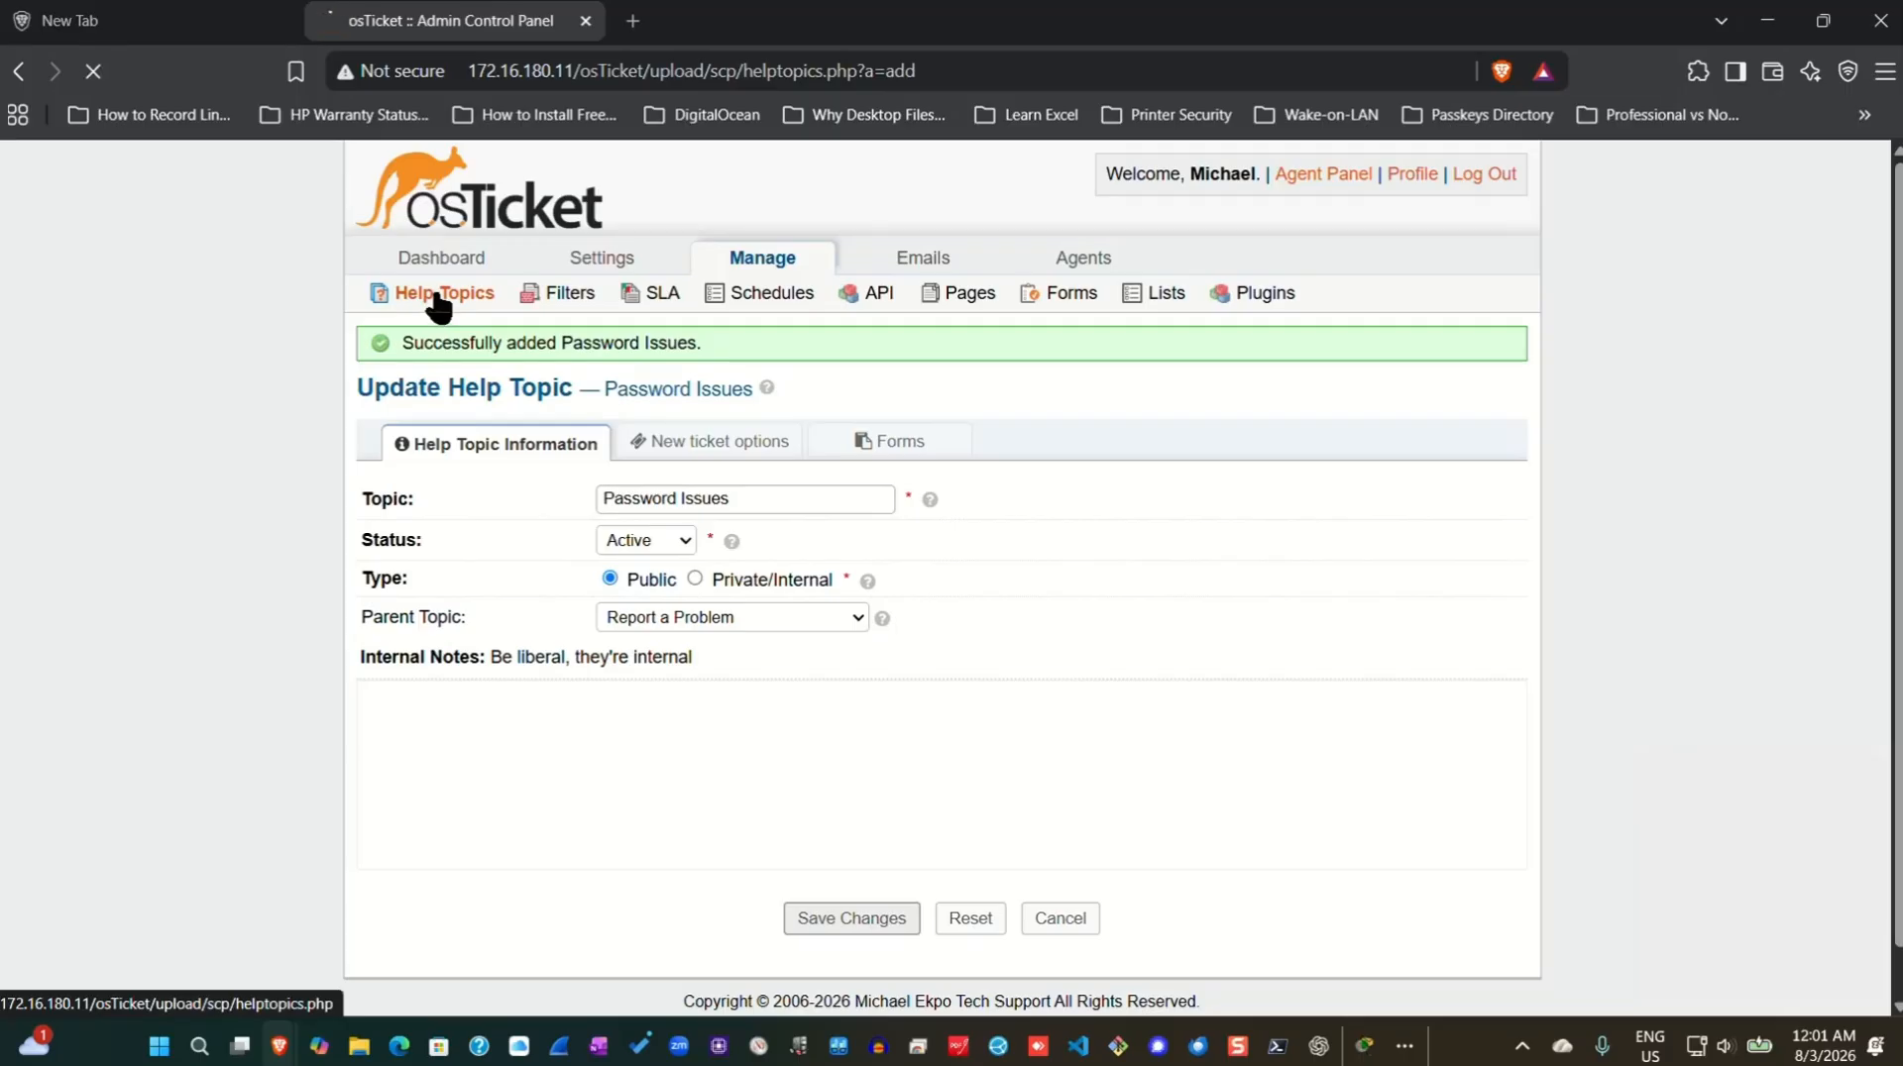